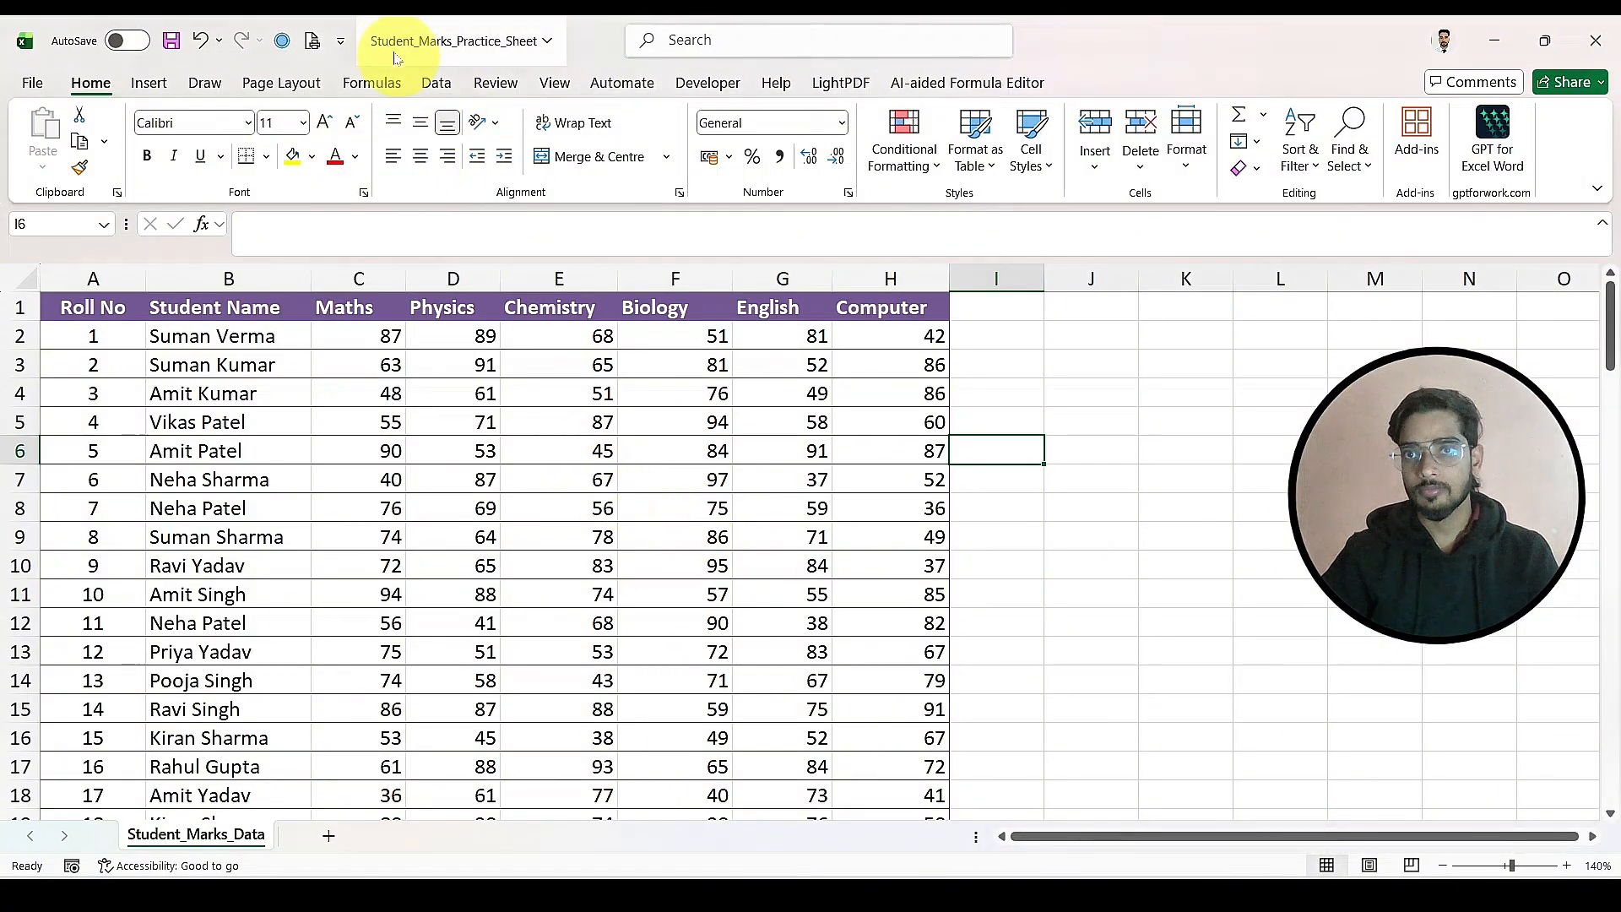
Step: Show the formula commands and review the functions offered by AutoSum
{"action": "left_click", "coordinate": [372, 82]}
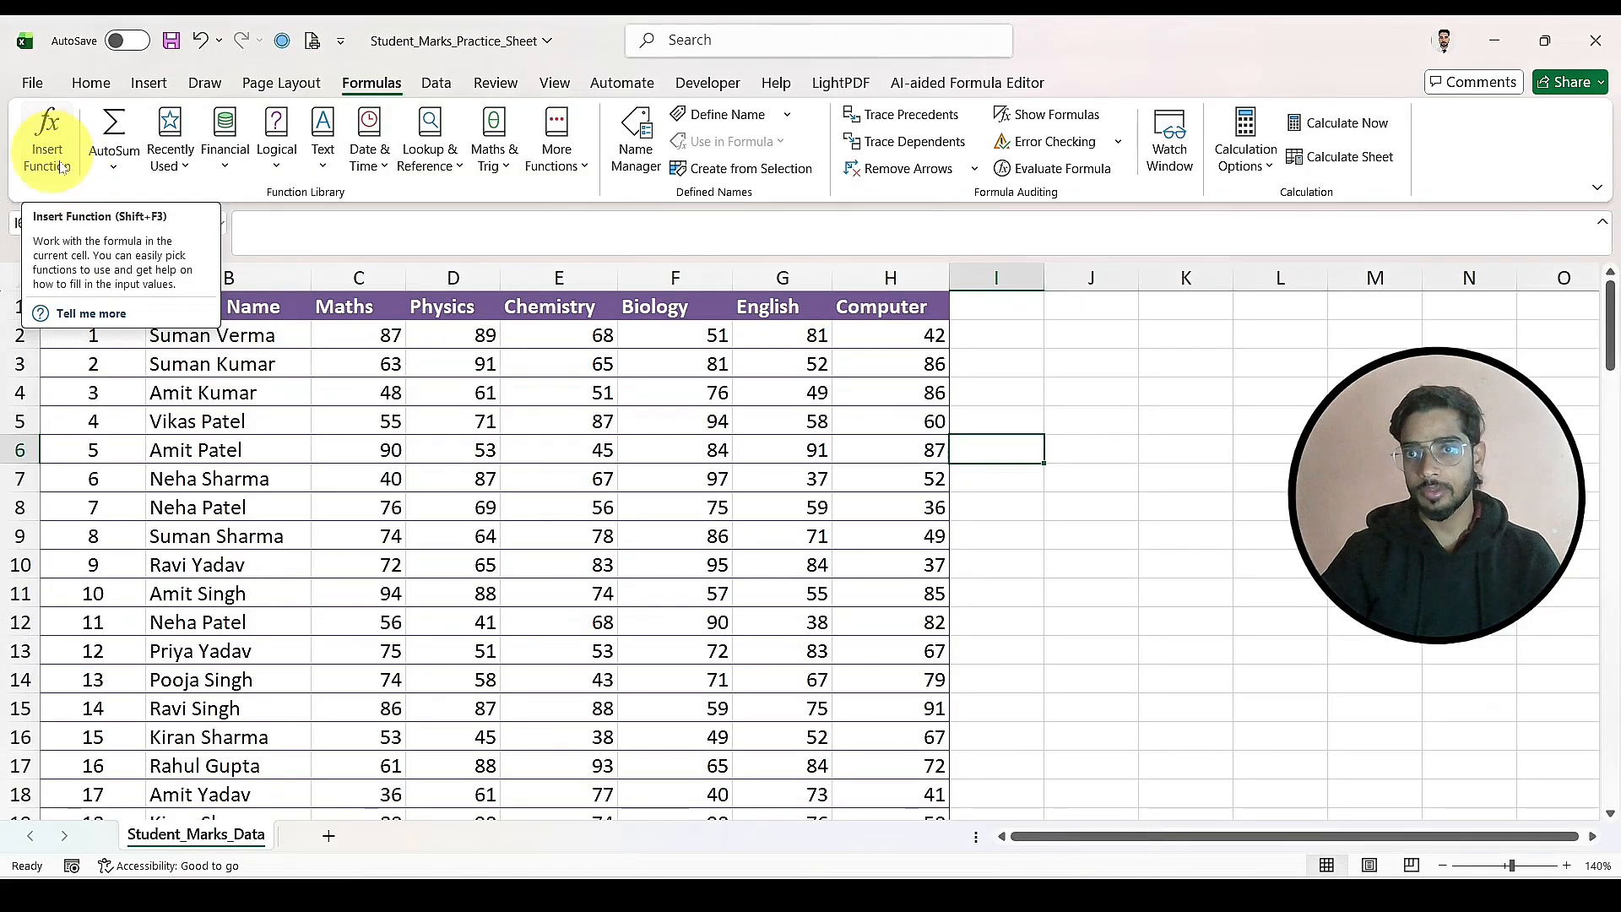
{"action": "left_click", "coordinate": [135, 167]}
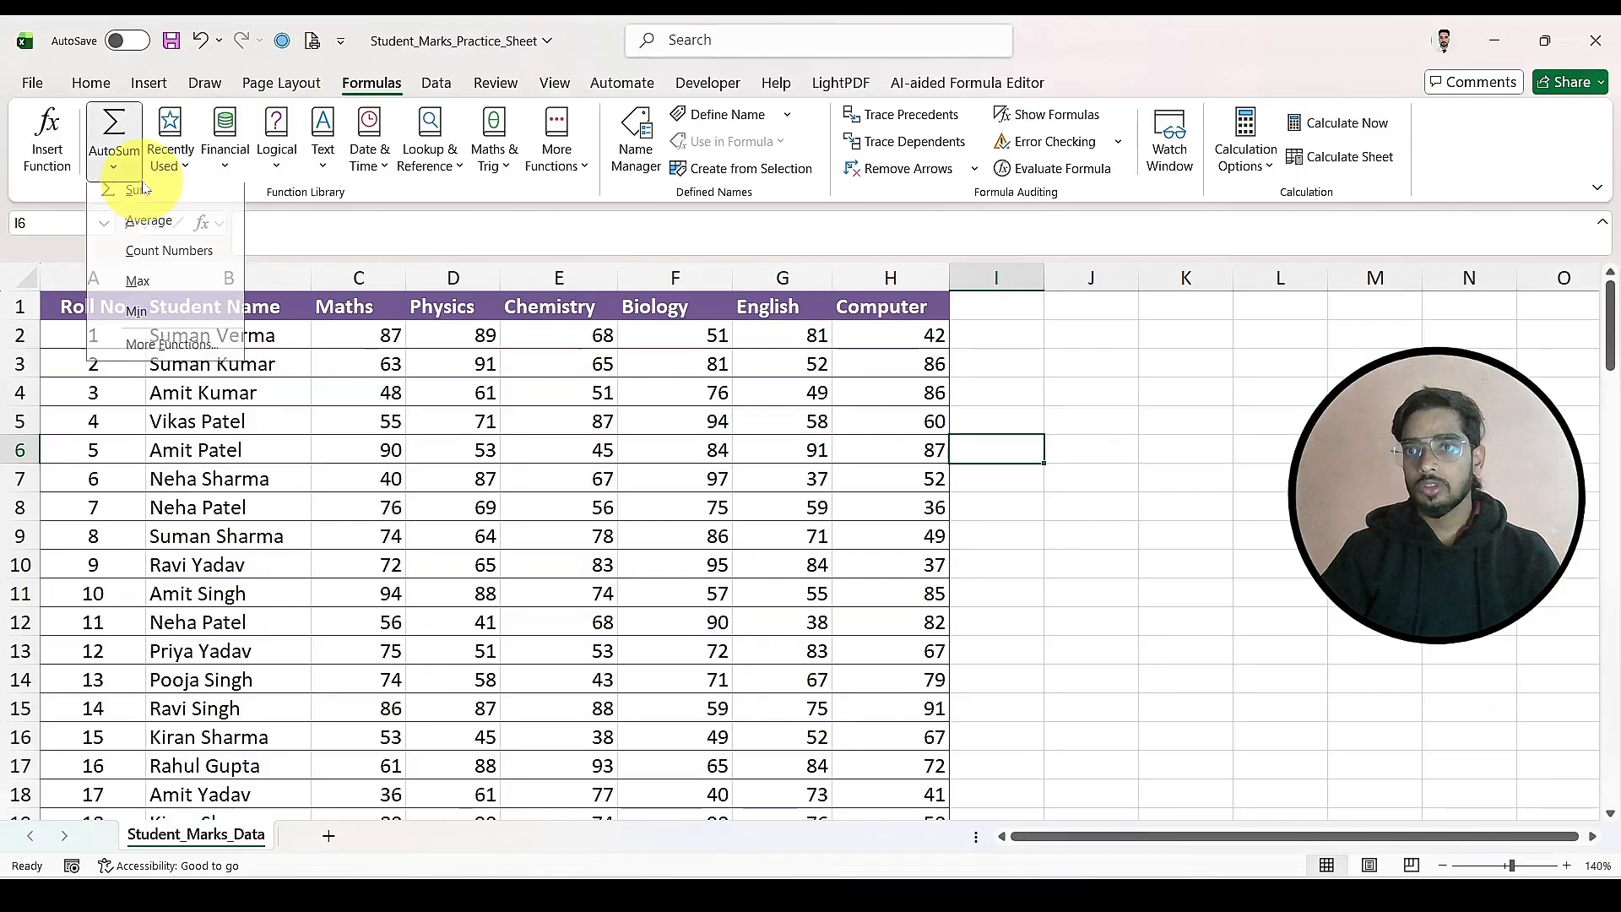
{"action": "left_click", "coordinate": [48, 184]}
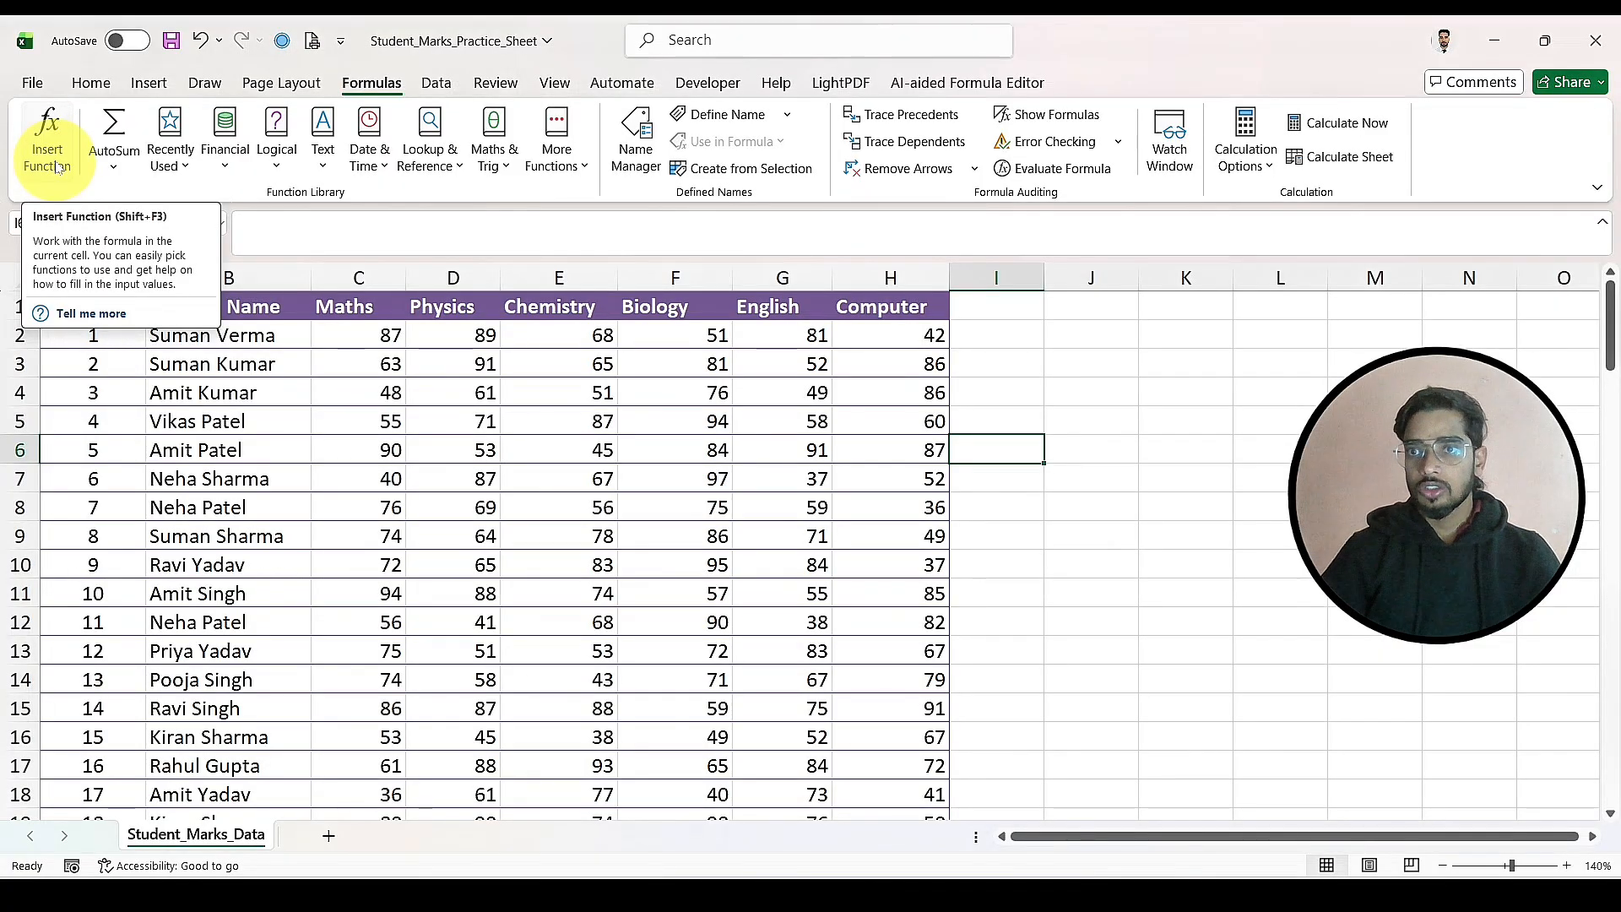
Step: Open Insert Function for cell C2 and look through the most recently used functions
{"action": "left_click", "coordinate": [372, 335]}
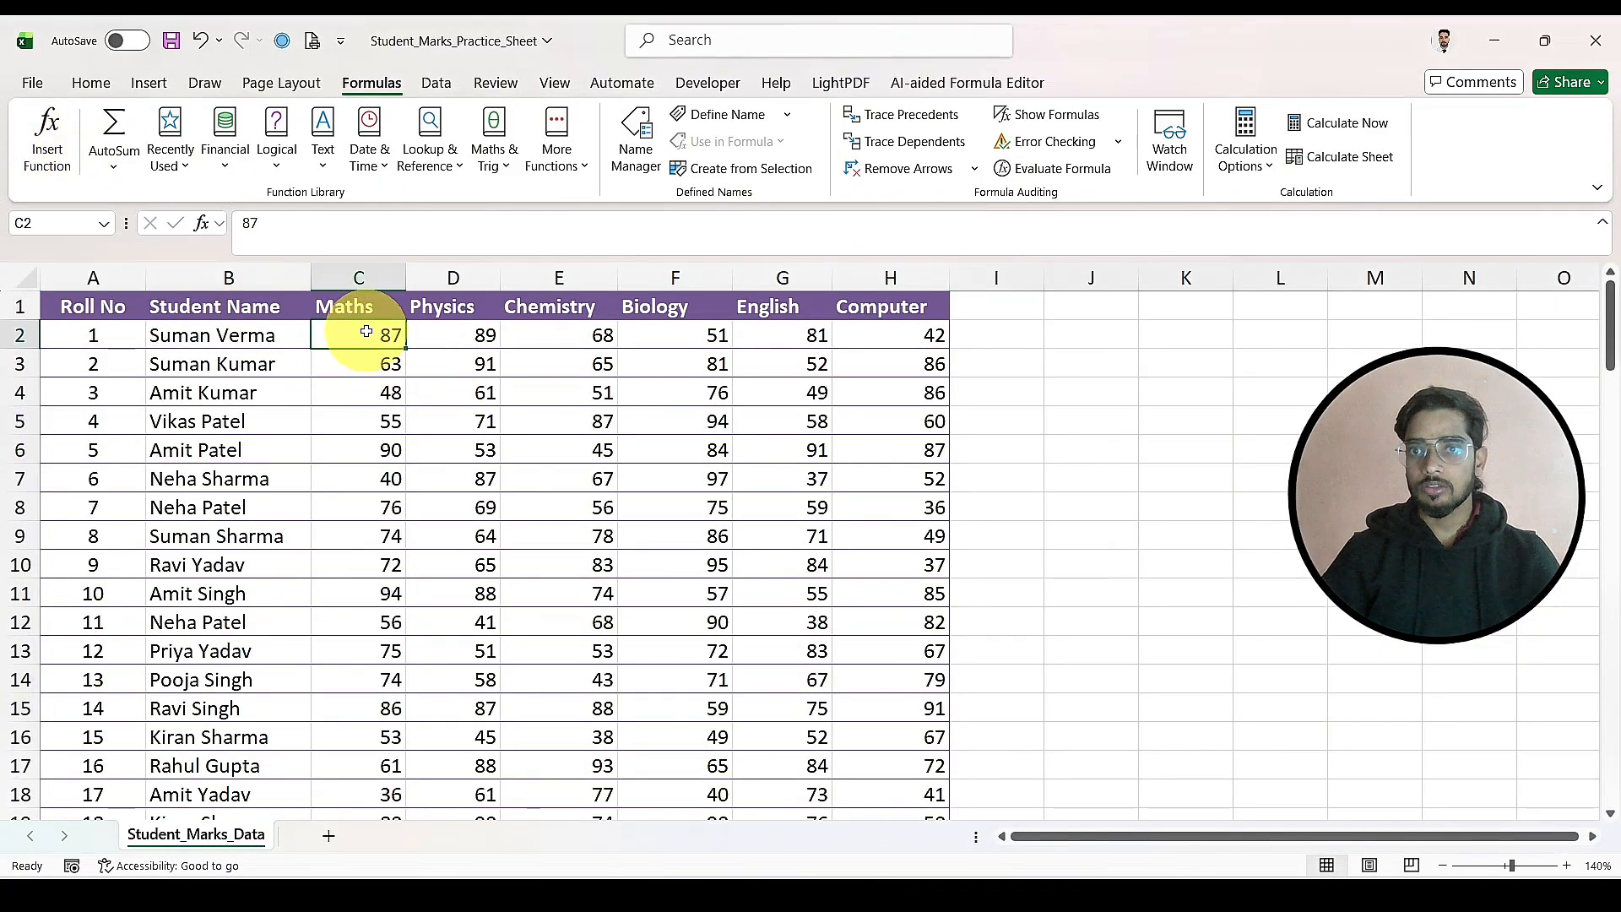
{"action": "left_click", "coordinate": [51, 135]}
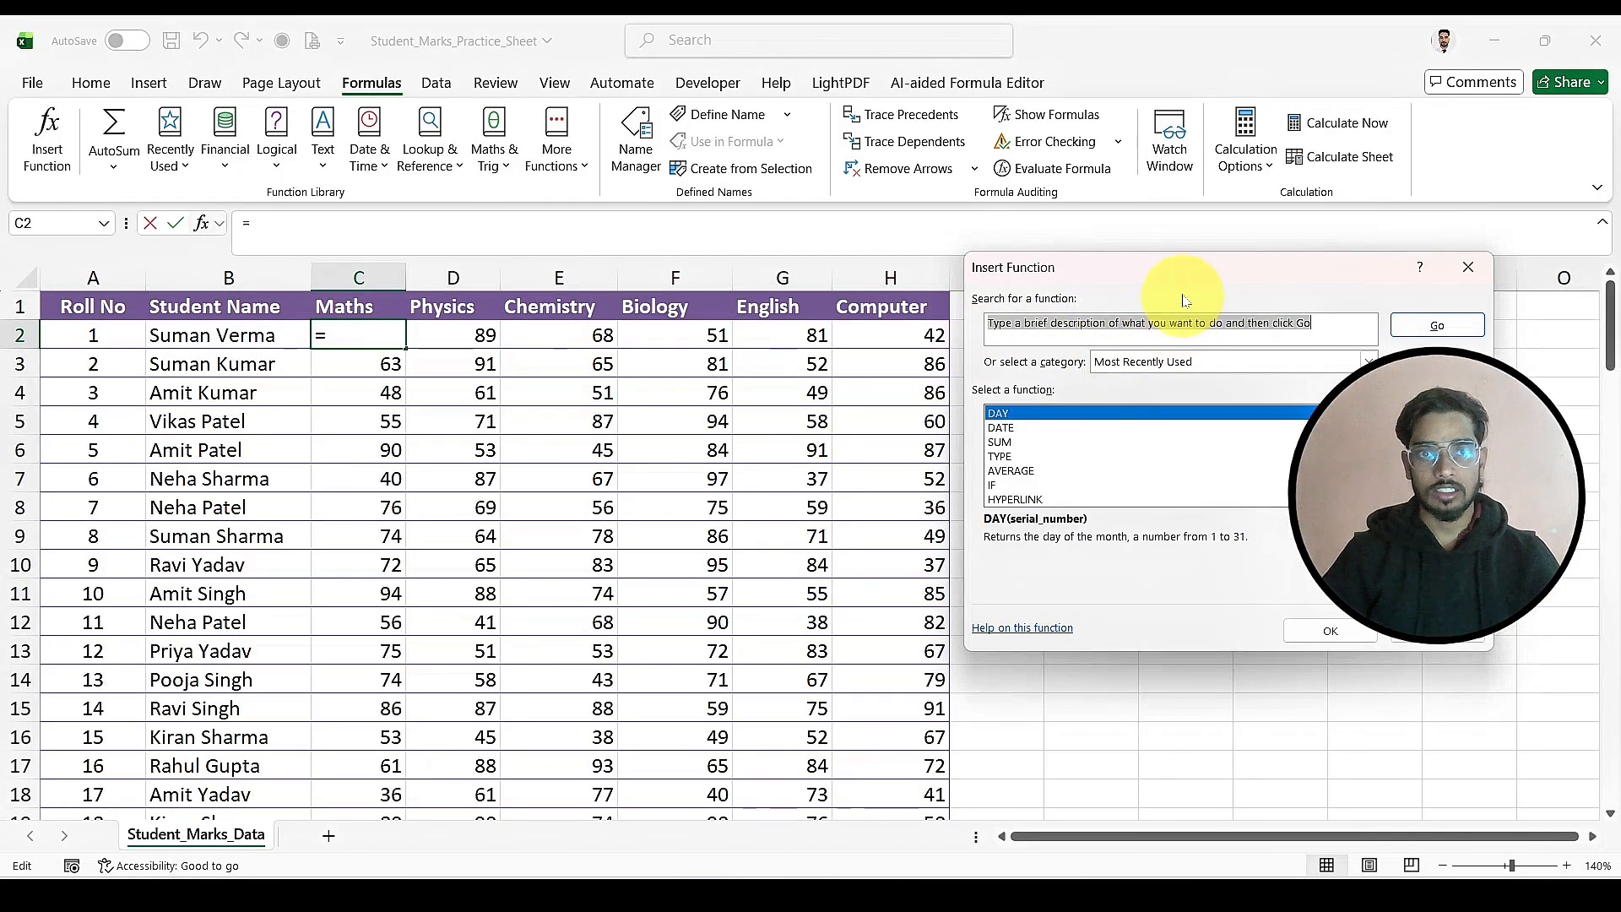
{"action": "left_click_drag", "start_coordinate": [1173, 285], "coordinate": [1298, 303]}
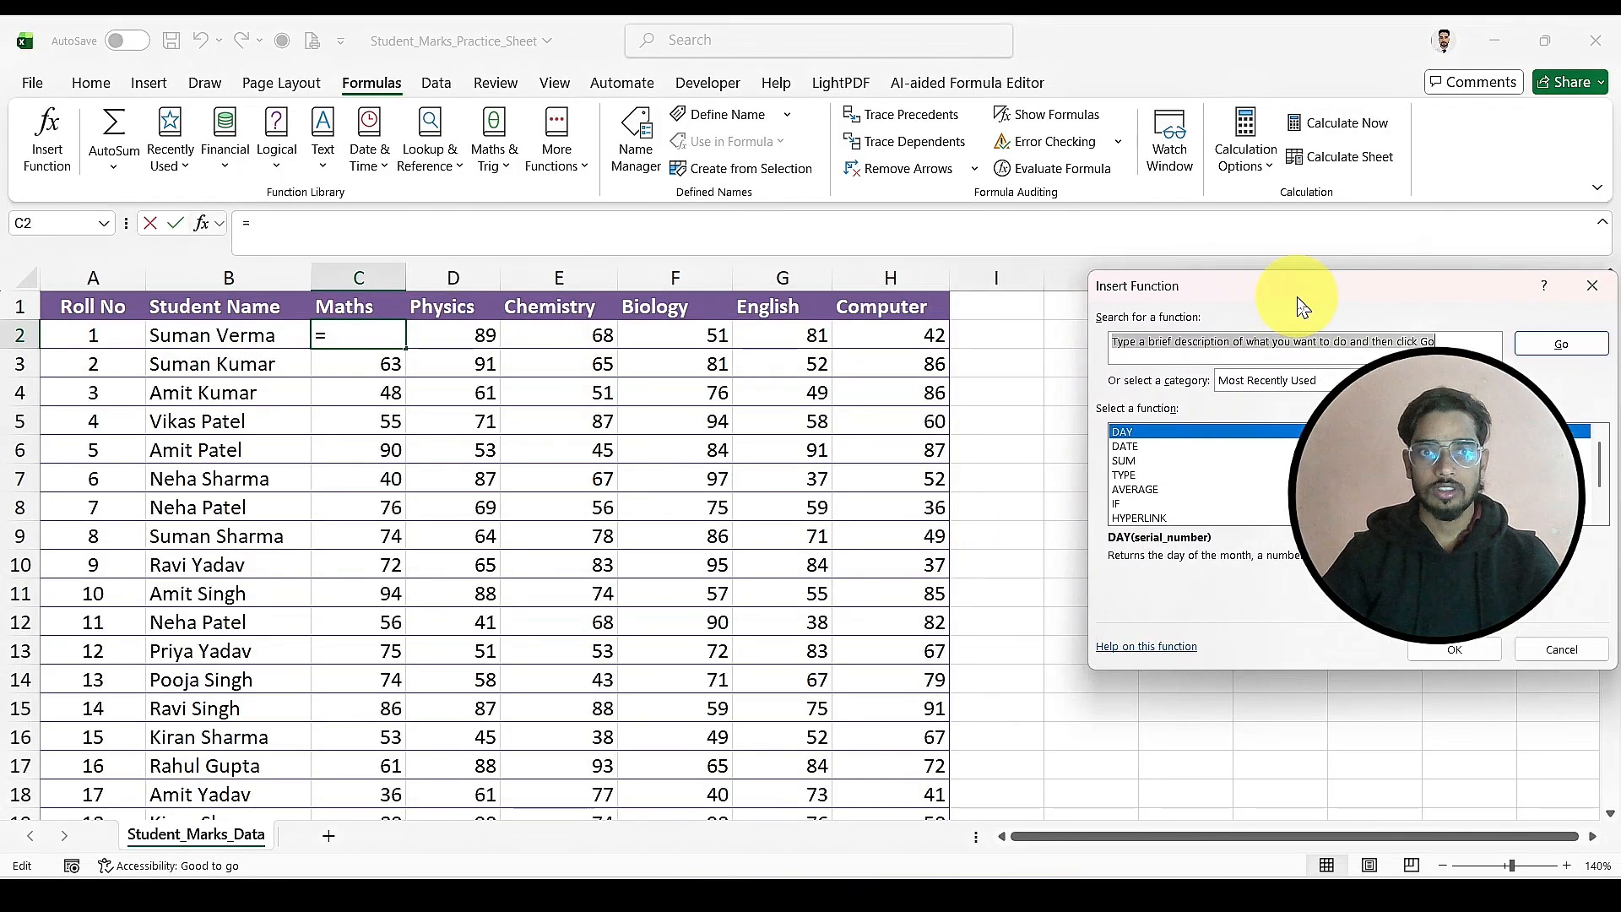
{"action": "scroll", "coordinate": [1237, 503], "scroll_direction": "down", "scroll_amount": 1}
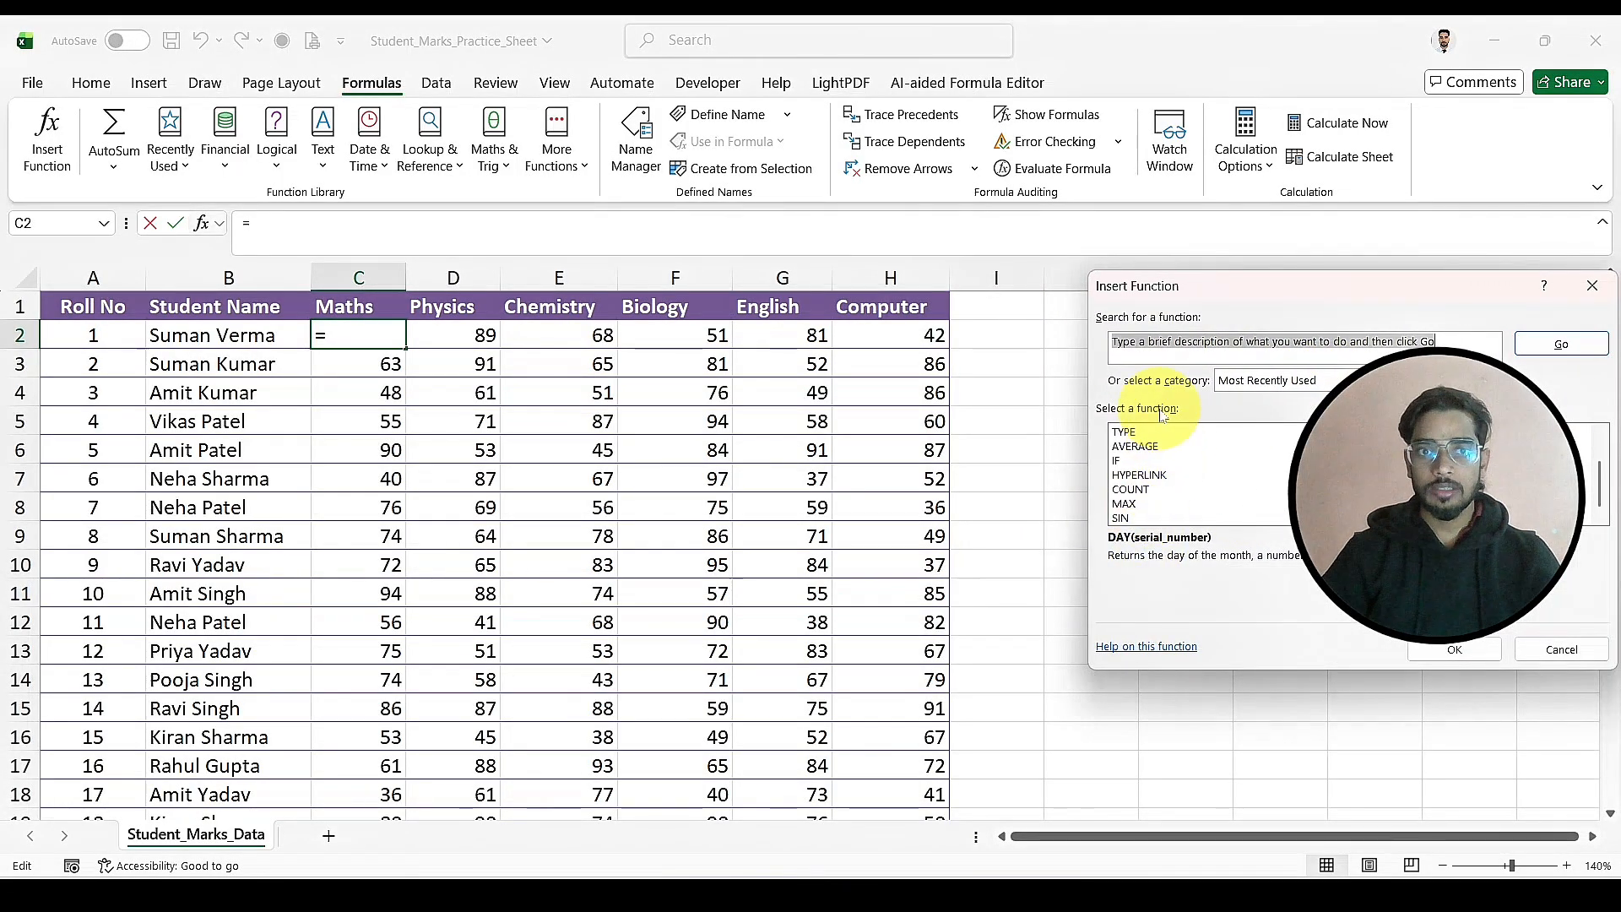
{"action": "scroll", "coordinate": [1177, 503], "scroll_direction": "up", "scroll_amount": 1}
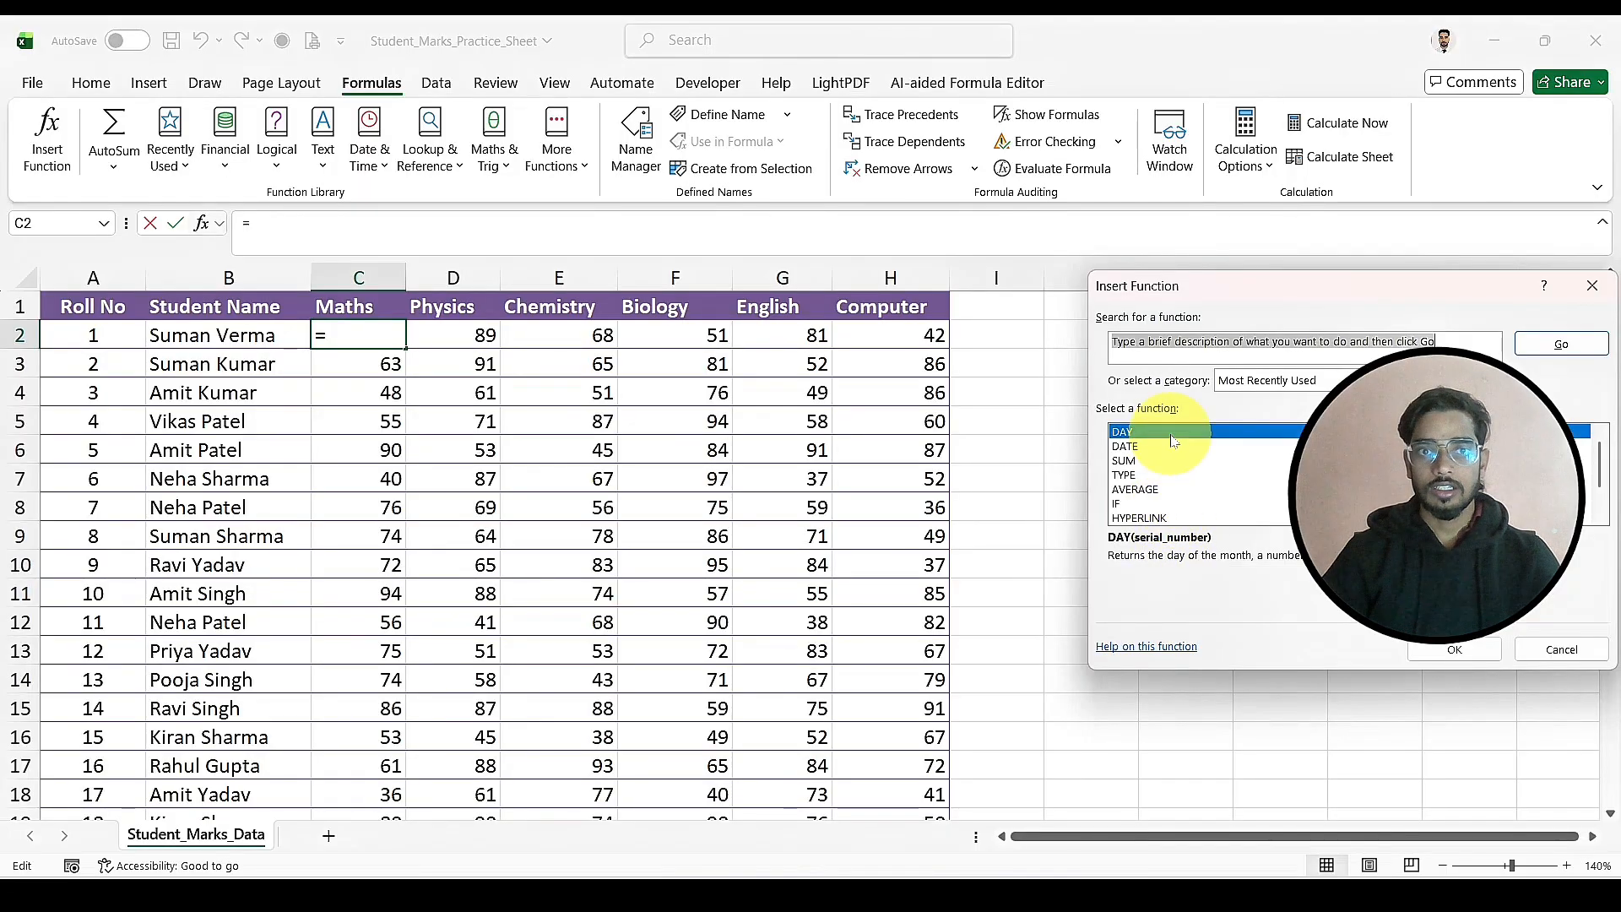
{"action": "scroll", "coordinate": [1180, 486], "scroll_direction": "down", "scroll_amount": 1}
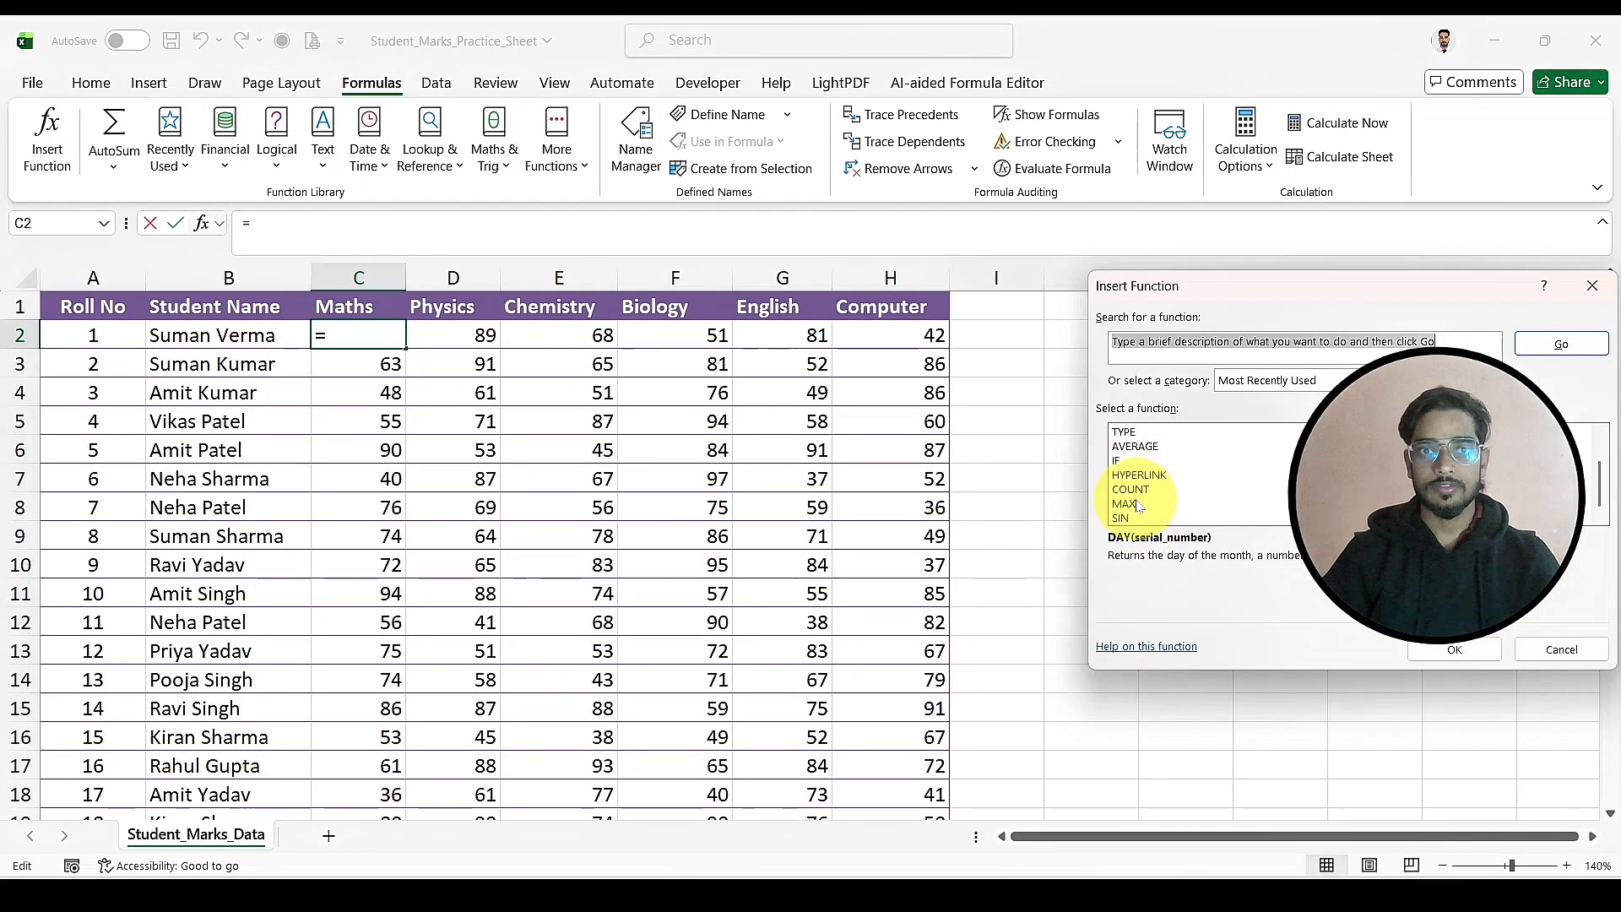
{"action": "scroll", "coordinate": [1180, 507], "scroll_direction": "up", "scroll_amount": 1}
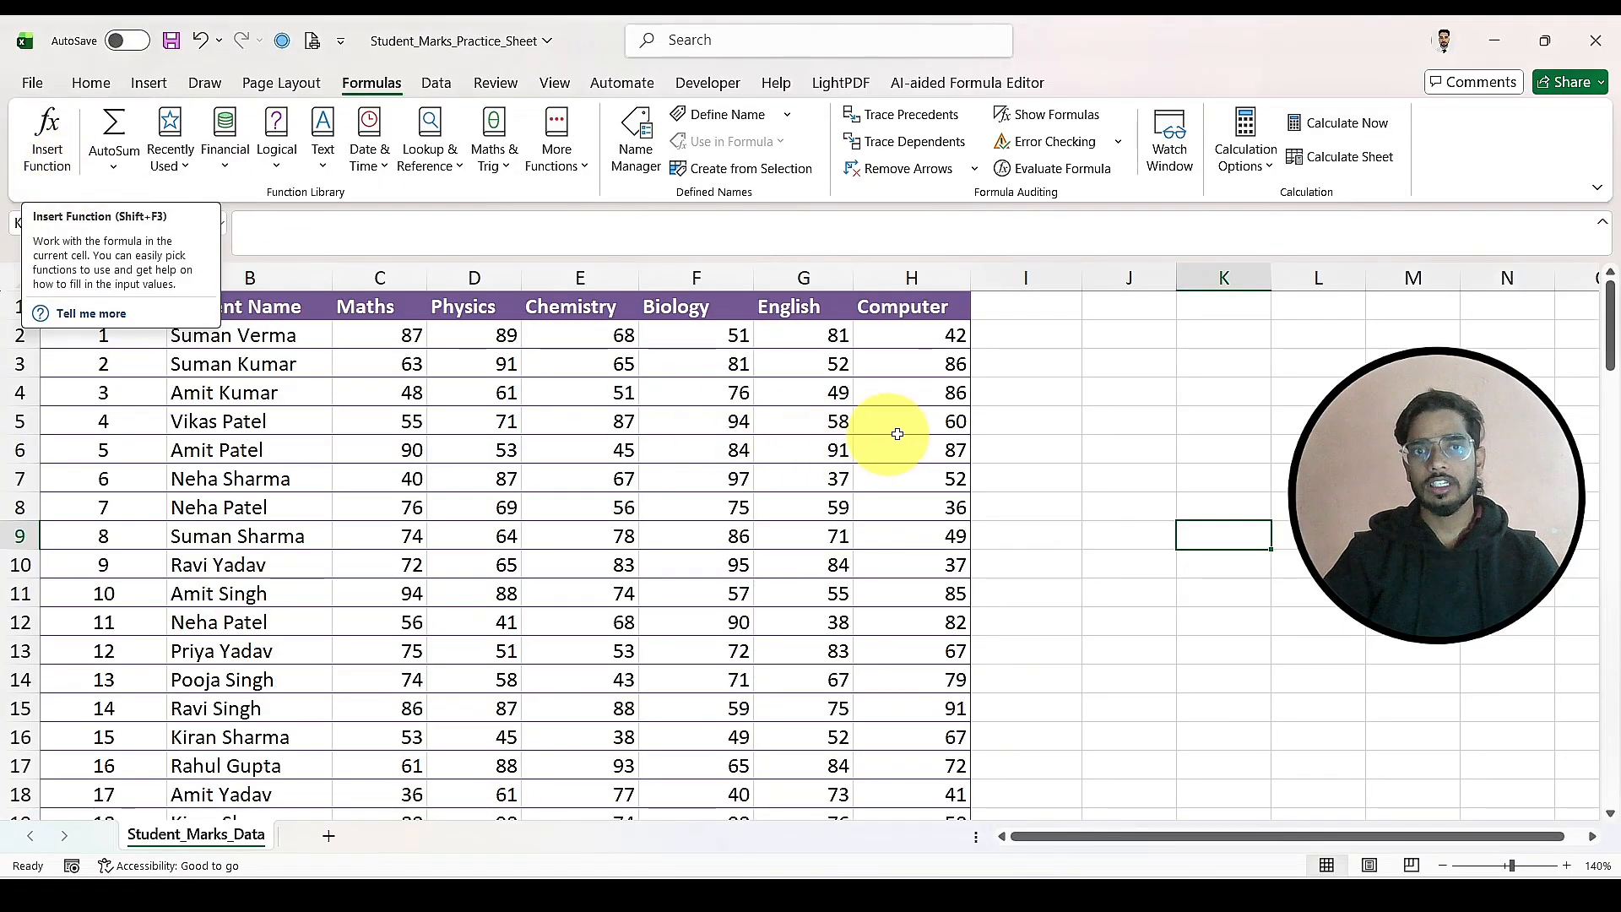
Step: Total the first student's marks, C2:H2, in cell I2 with AutoSum
{"action": "left_click", "coordinate": [1003, 333]}
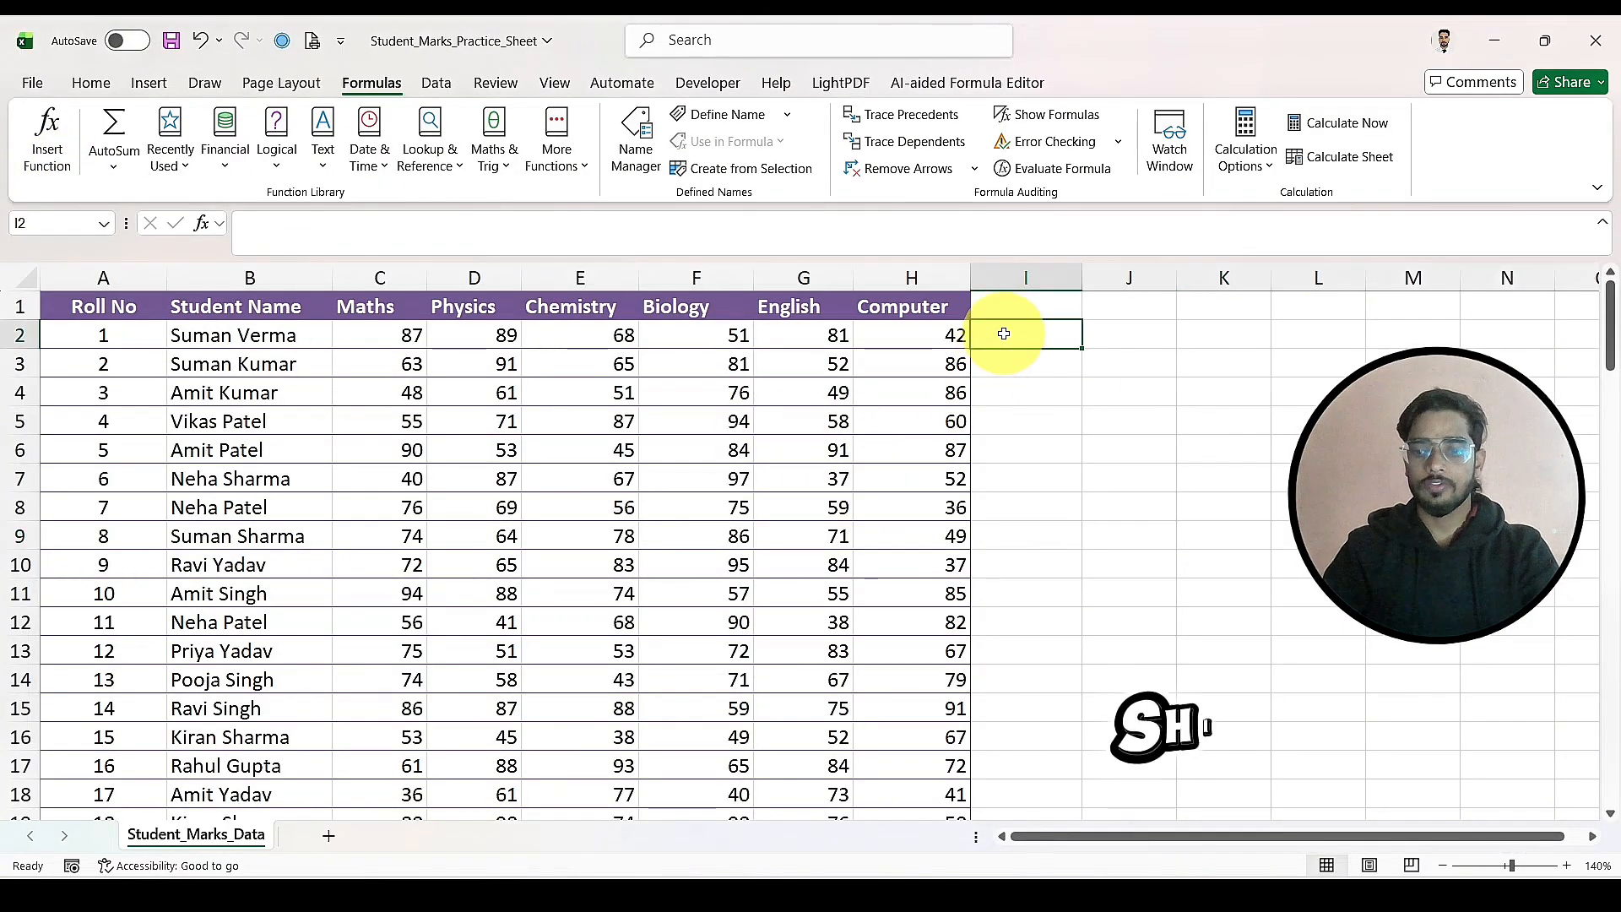
{"action": "type", "text": "F"}
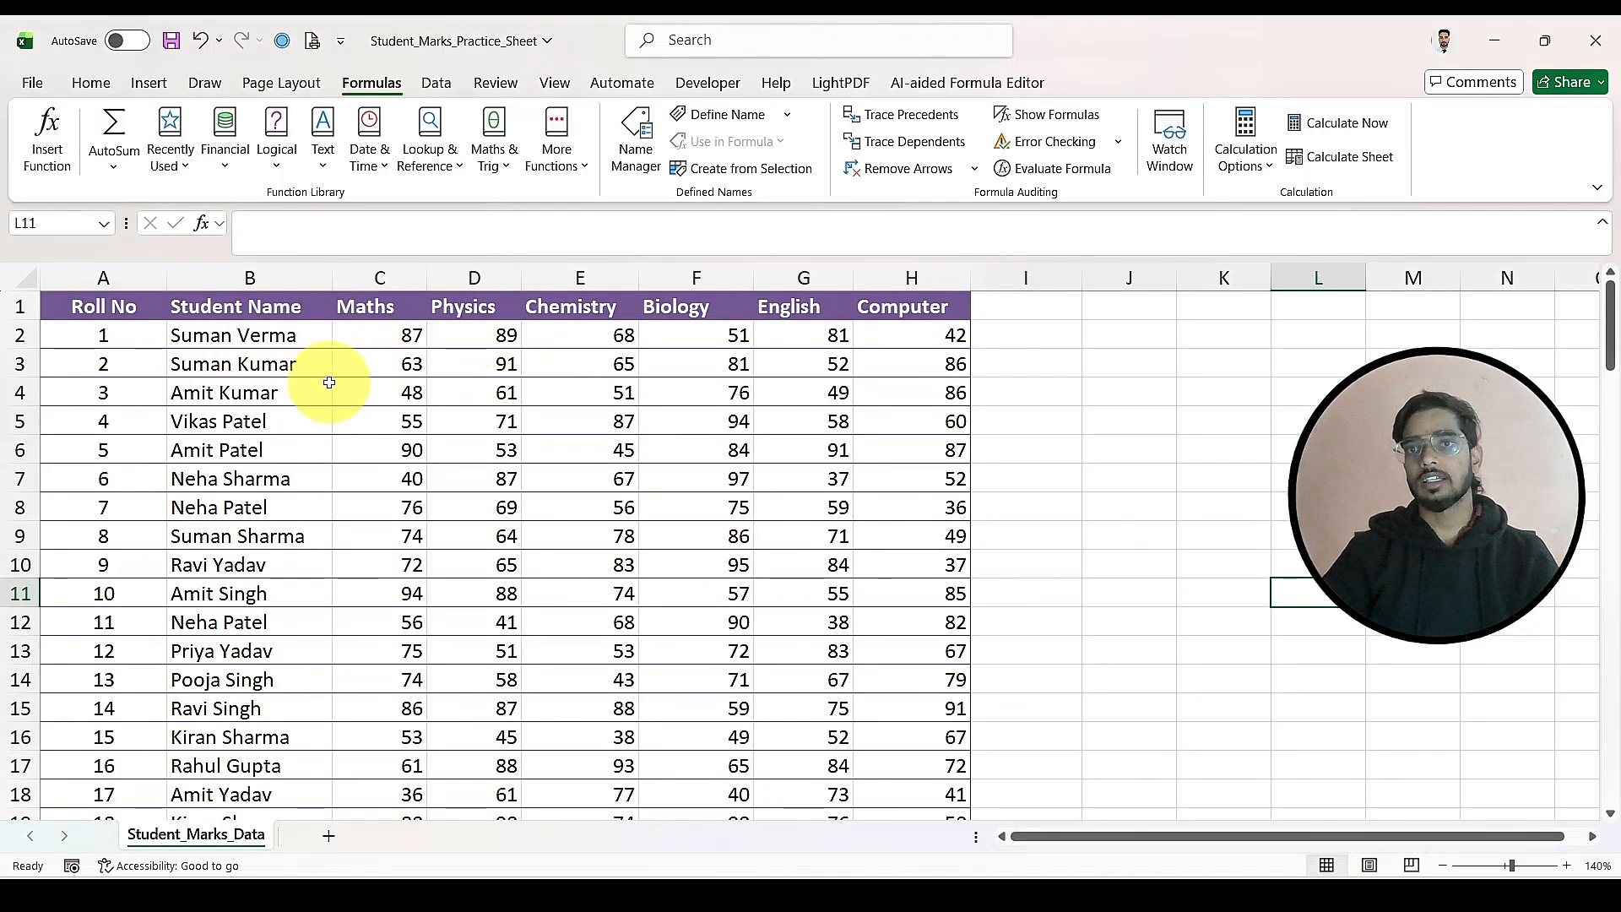
{"action": "left_click", "coordinate": [1007, 332]}
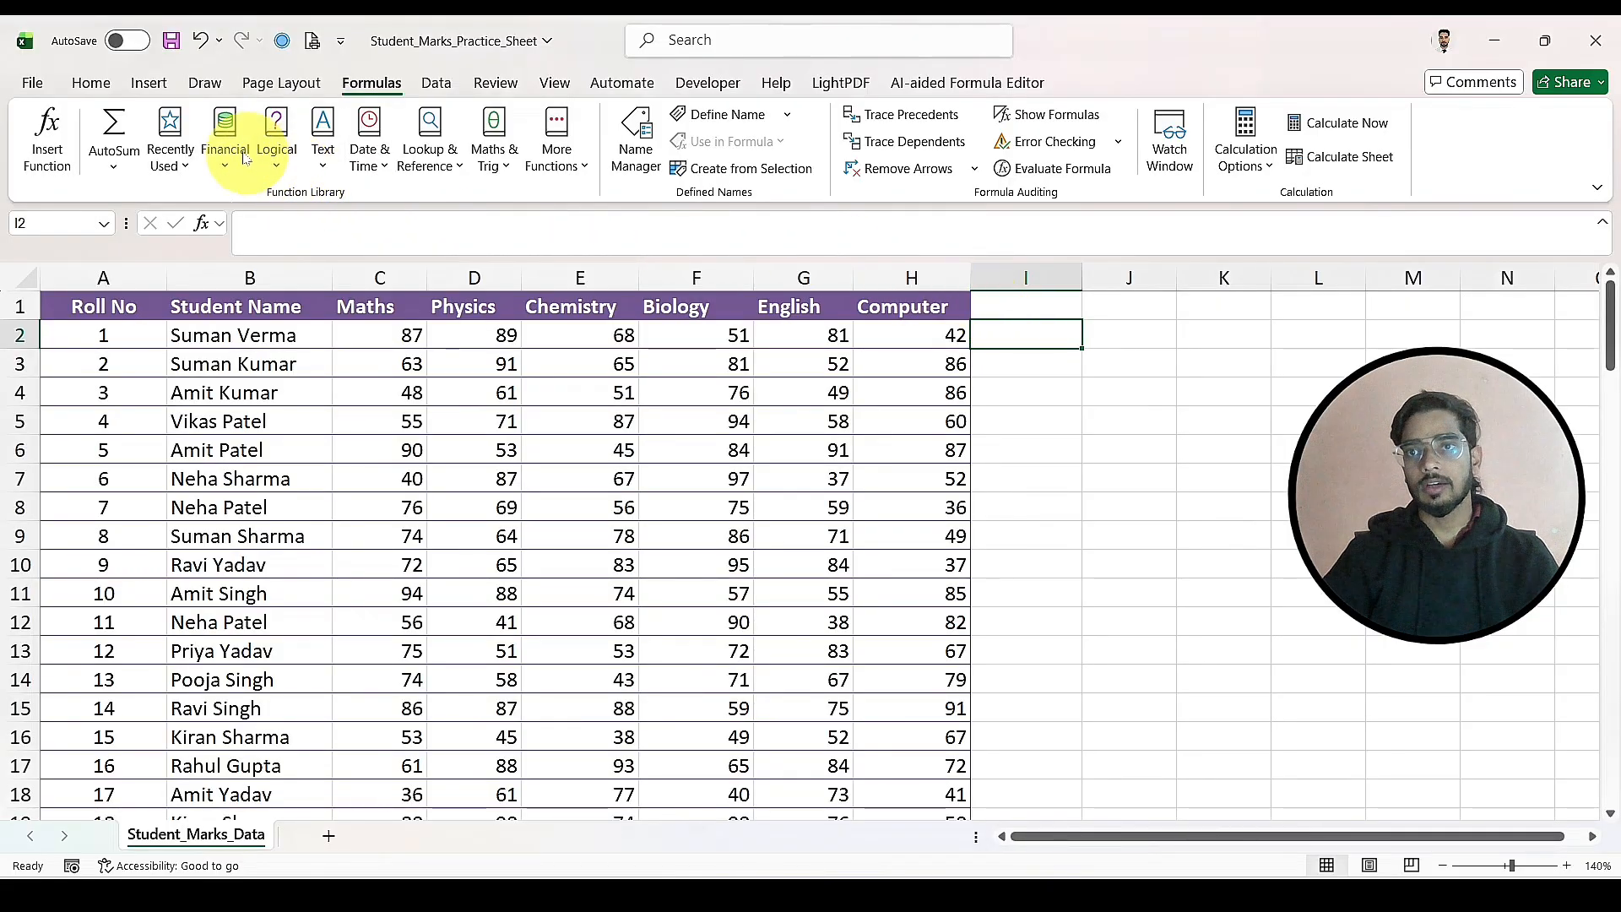
{"action": "left_click", "coordinate": [127, 131]}
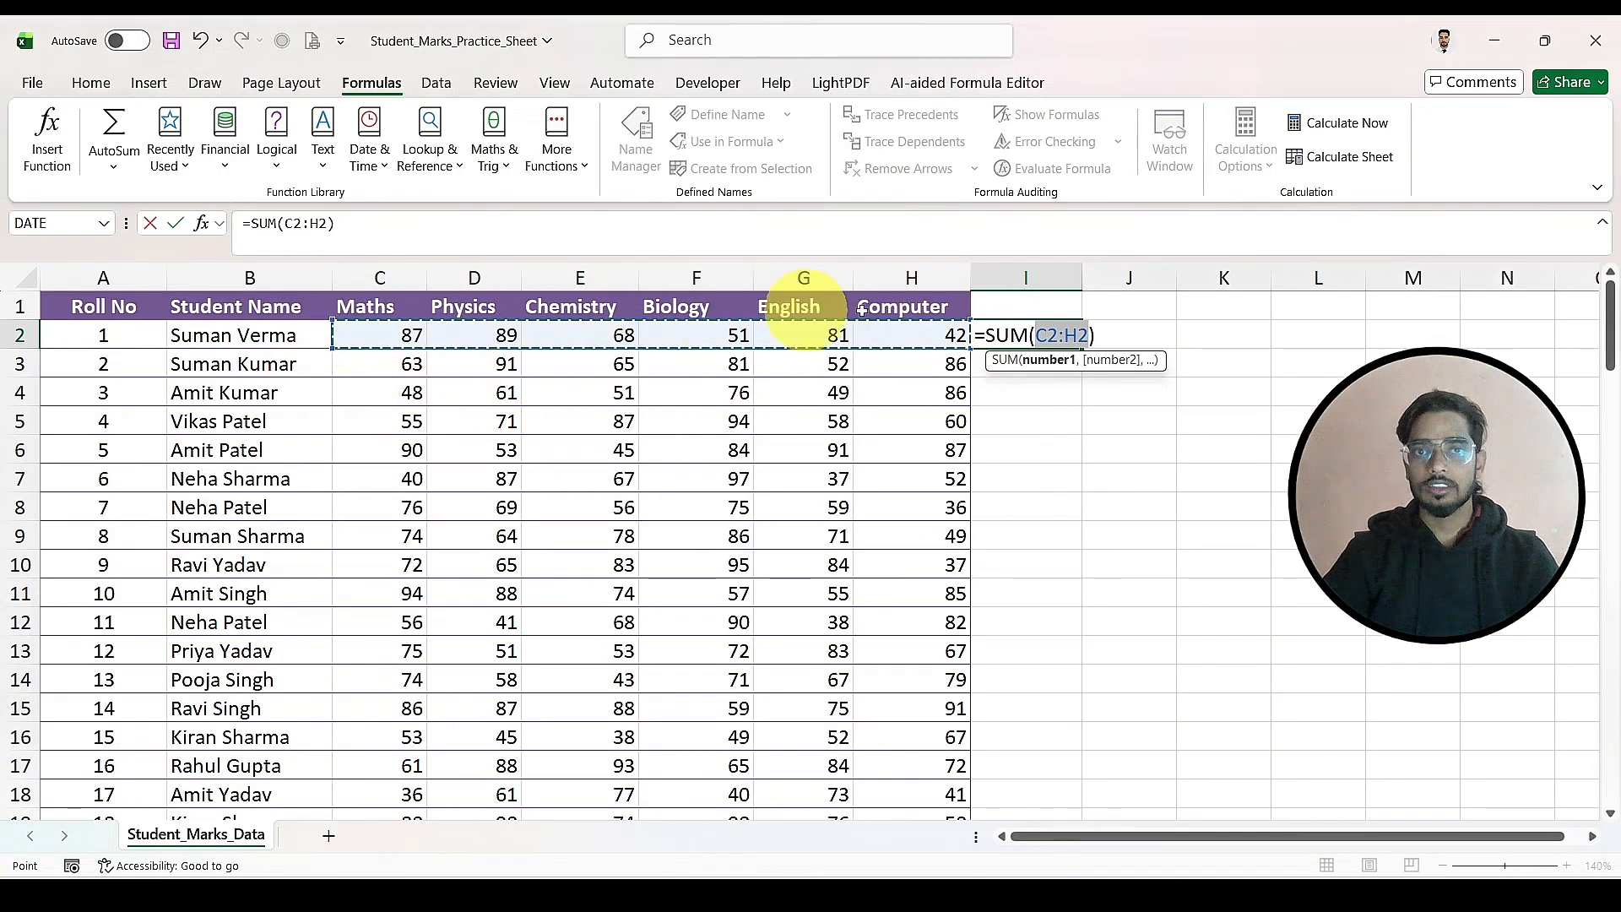
{"action": "key", "text": "Return"}
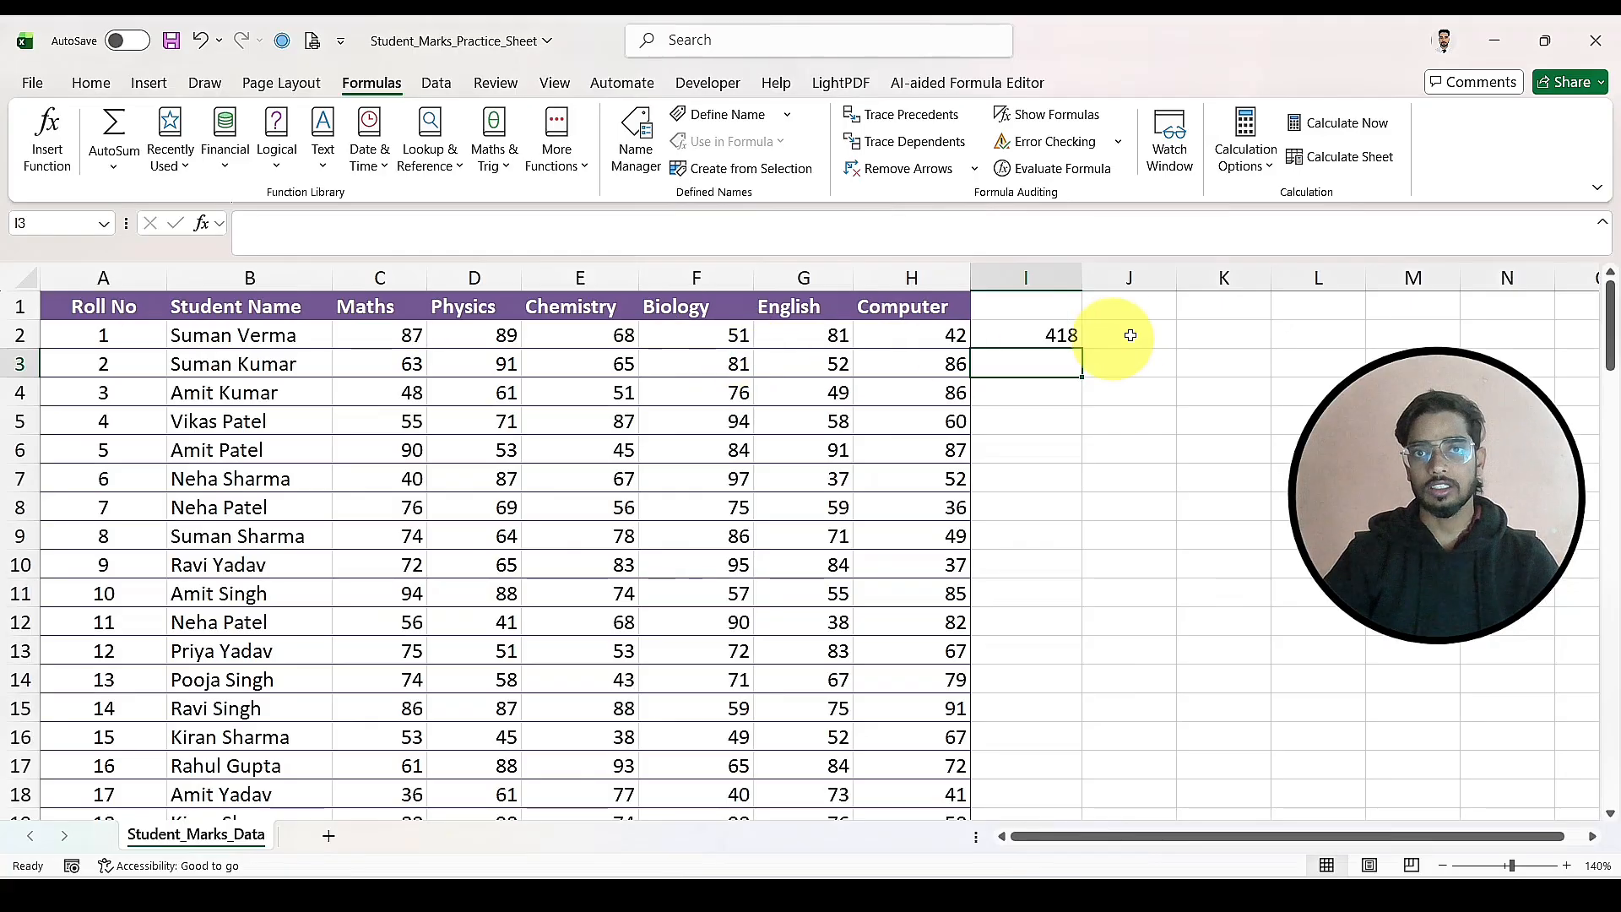
Step: Clear the SUM formula from cell I2
{"action": "left_click", "coordinate": [1035, 334]}
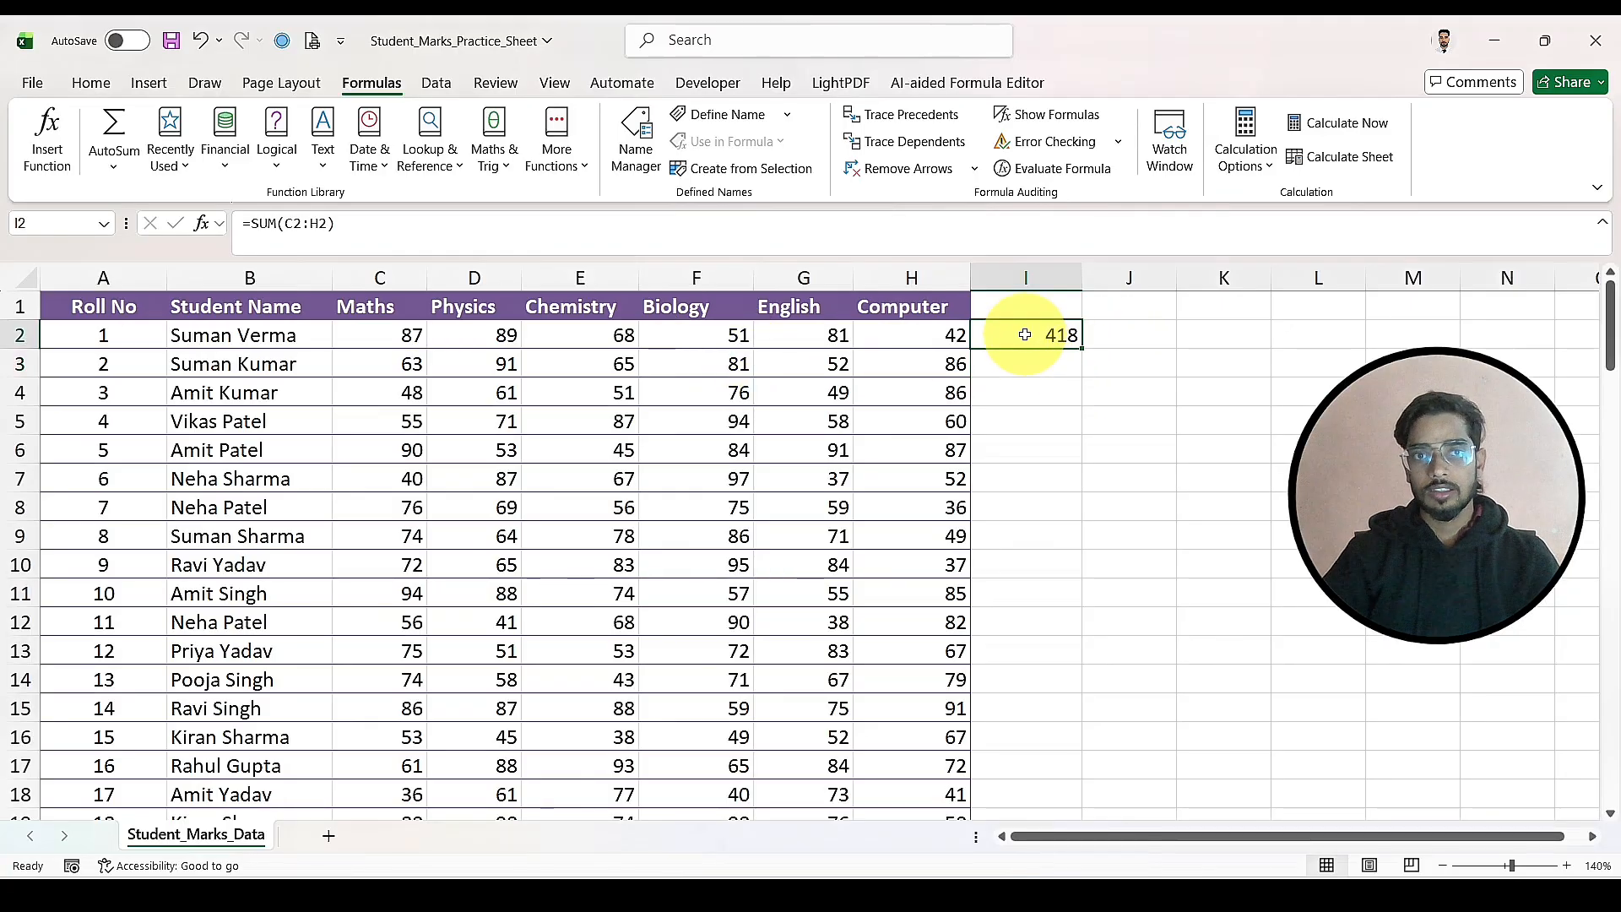
{"action": "left_click", "coordinate": [99, 139]}
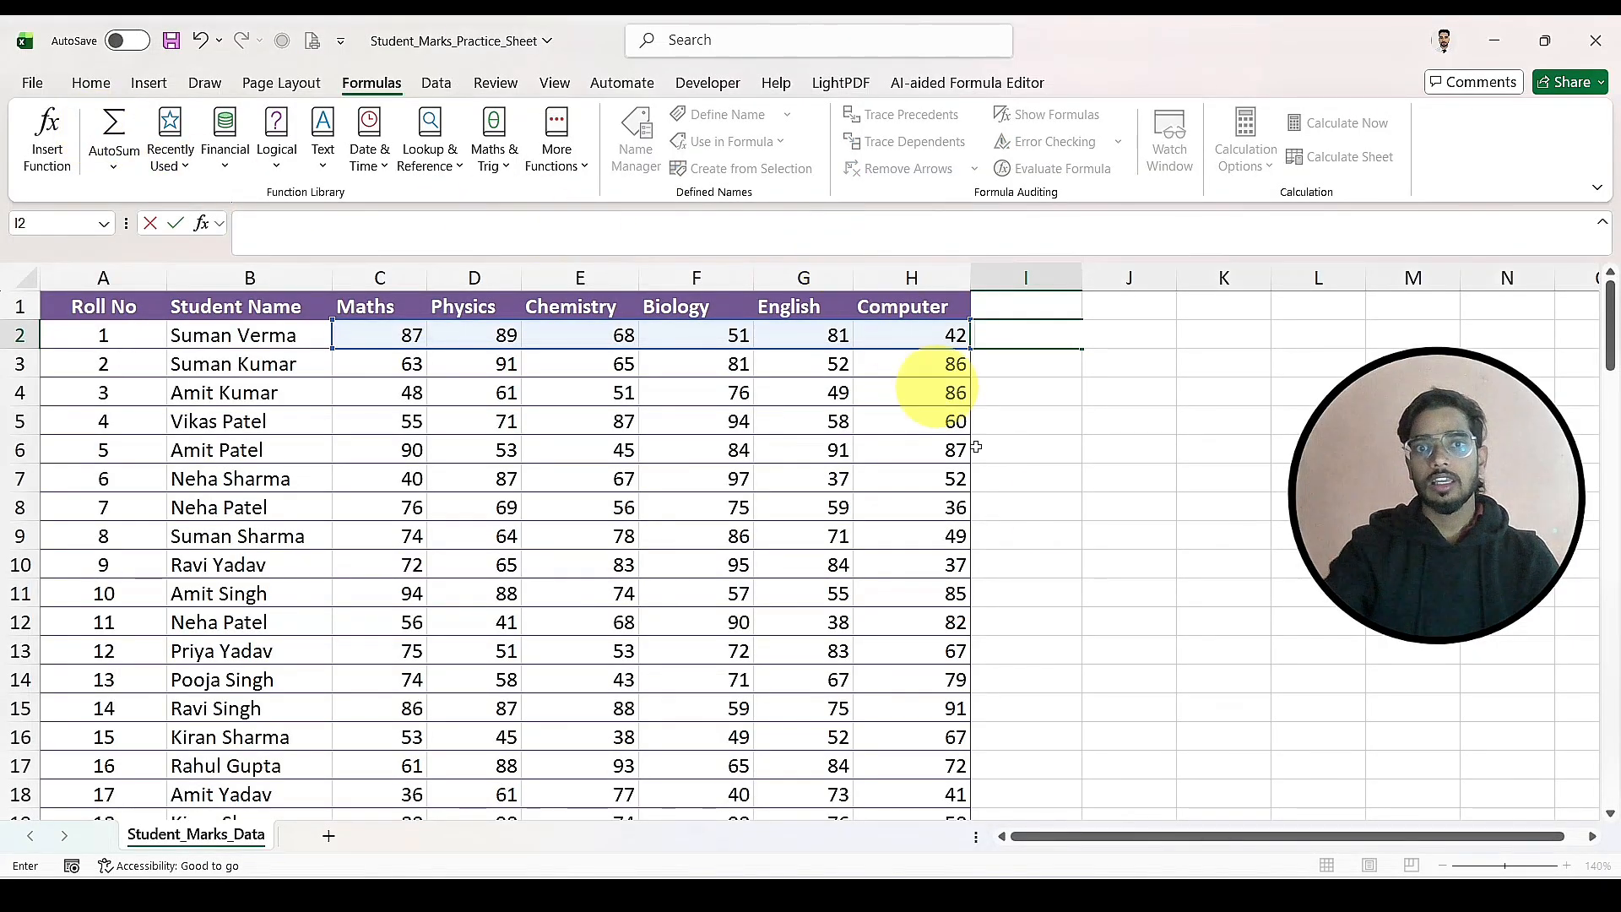
{"action": "left_click", "coordinate": [1064, 508]}
{"action": "left_click", "coordinate": [1011, 335]}
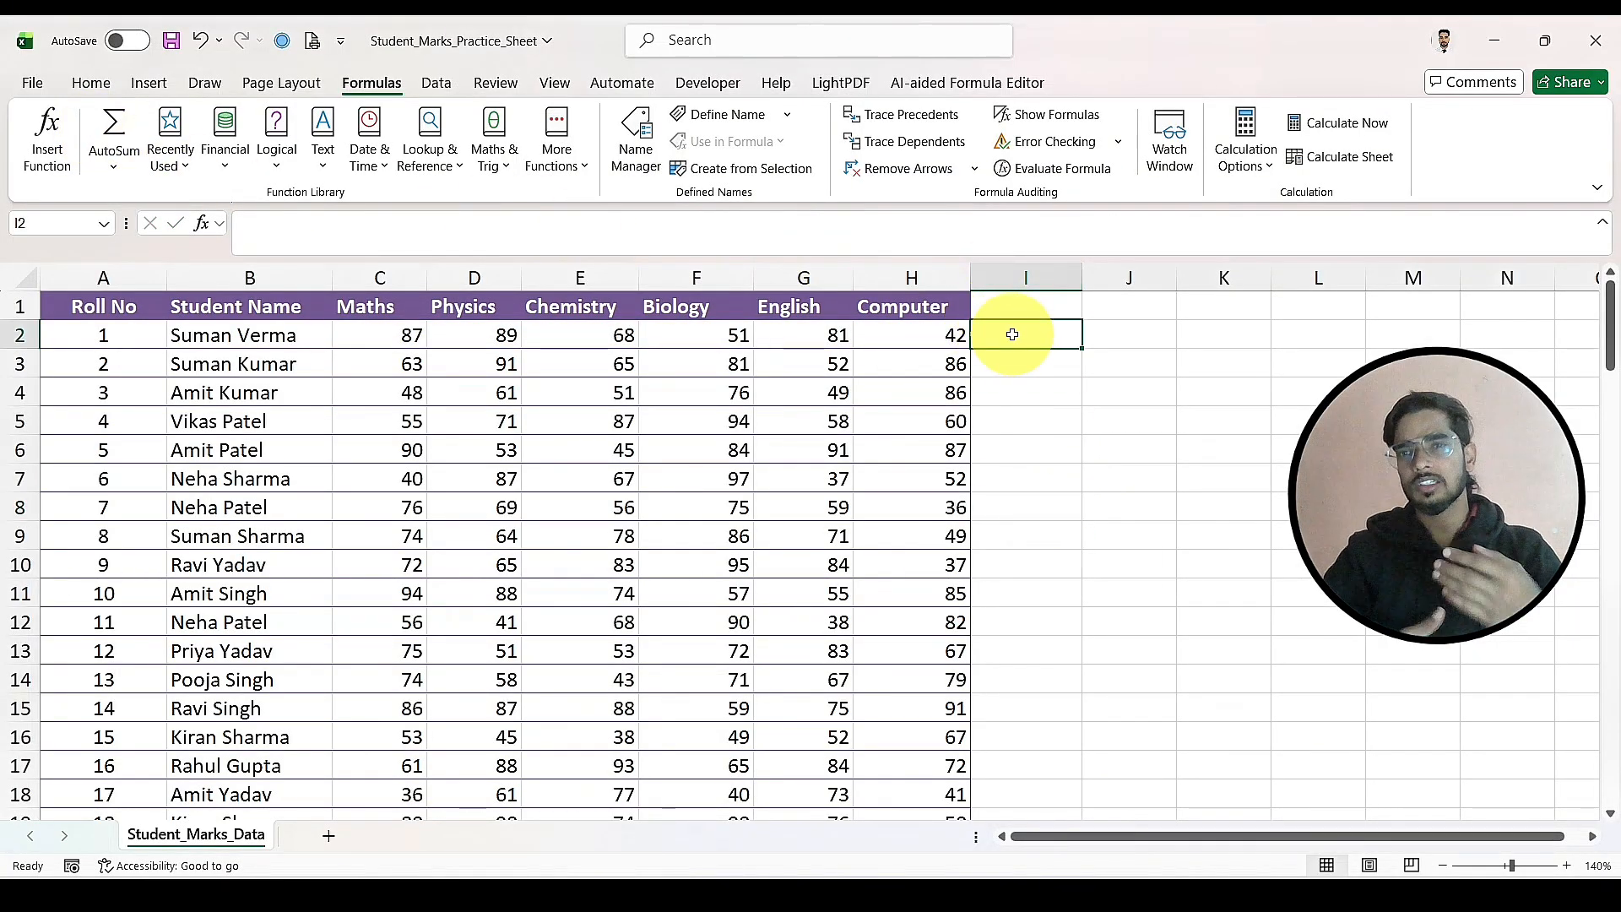
Step: Look at AutoSum's additional functions for cell I2 and close the function list without inserting any
{"action": "left_click", "coordinate": [115, 175]}
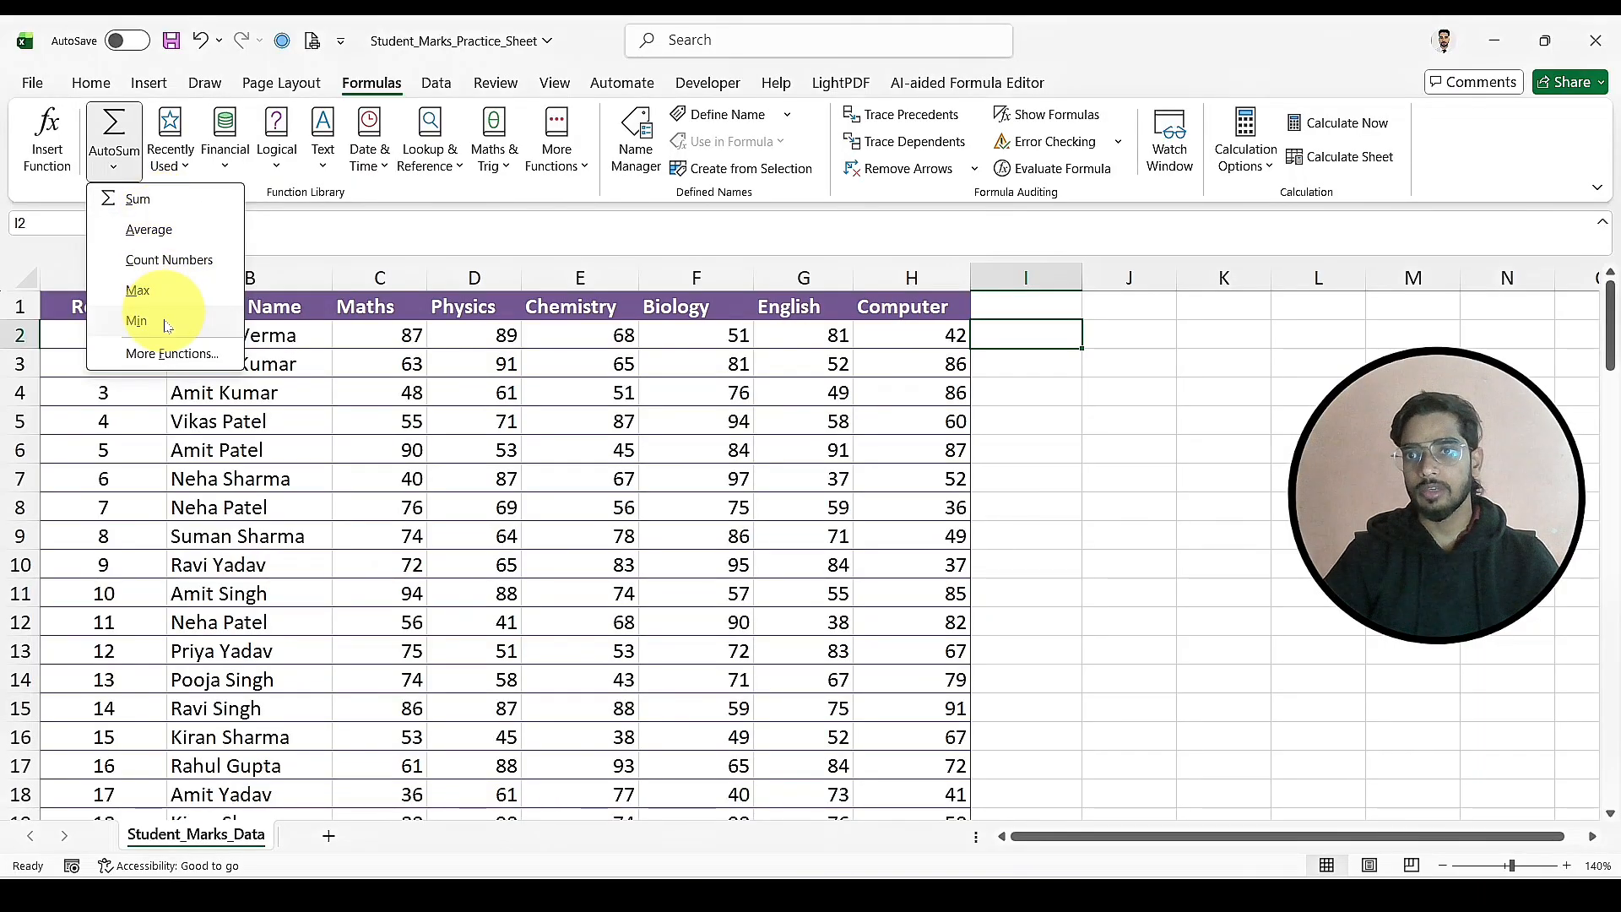
{"action": "left_click", "coordinate": [161, 355]}
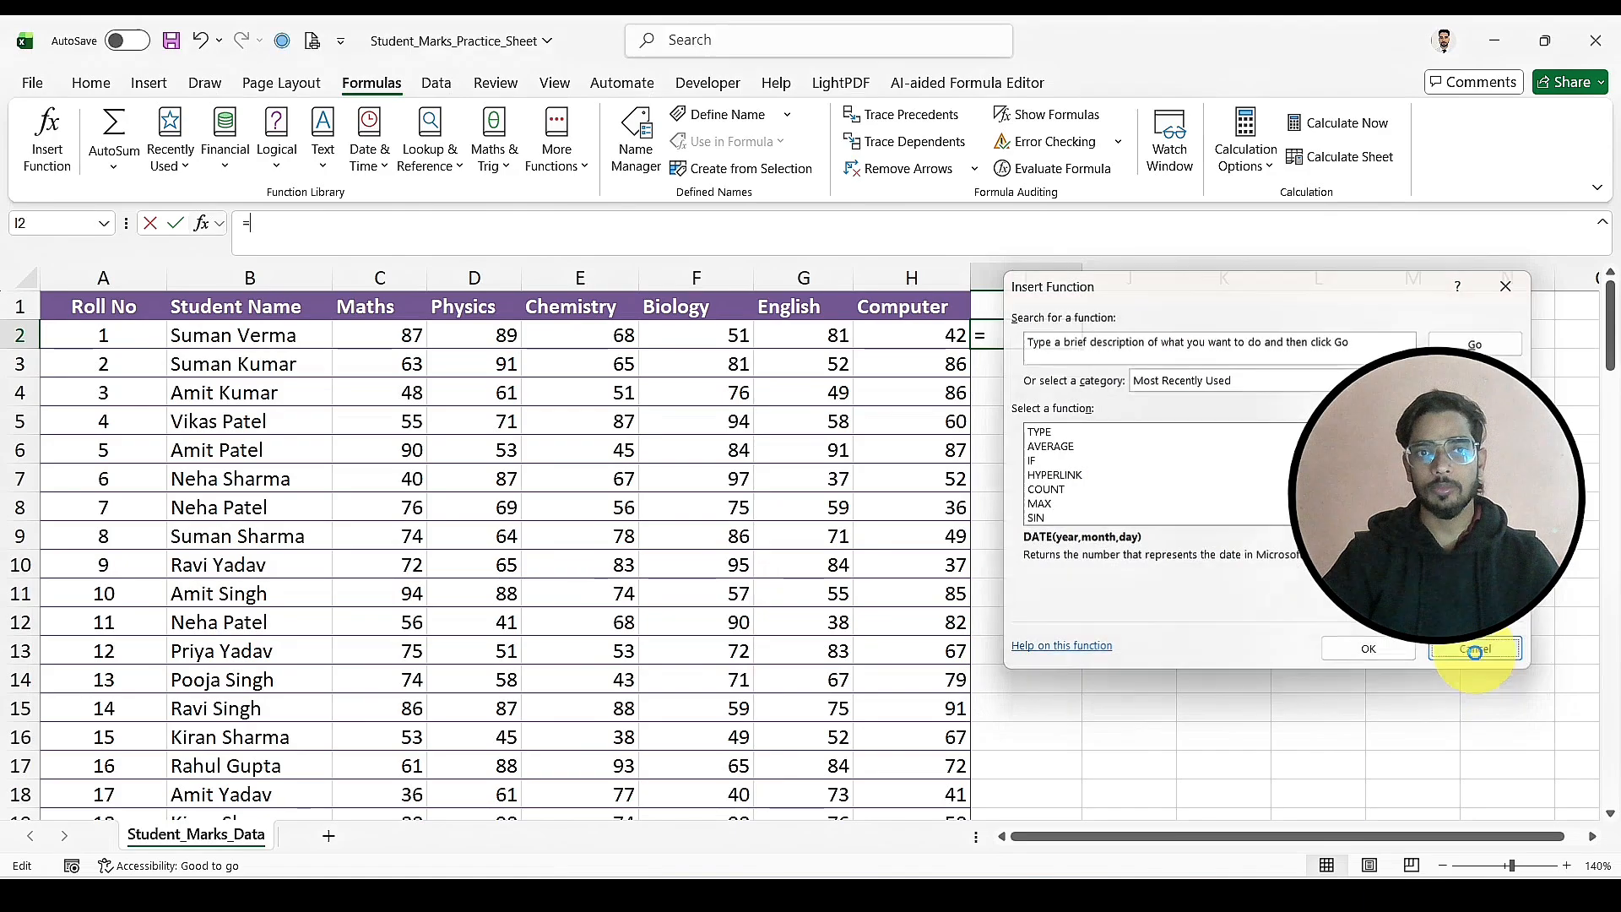
{"action": "left_click", "coordinate": [1475, 649]}
{"action": "left_click", "coordinate": [1106, 390]}
{"action": "left_click", "coordinate": [1027, 333]}
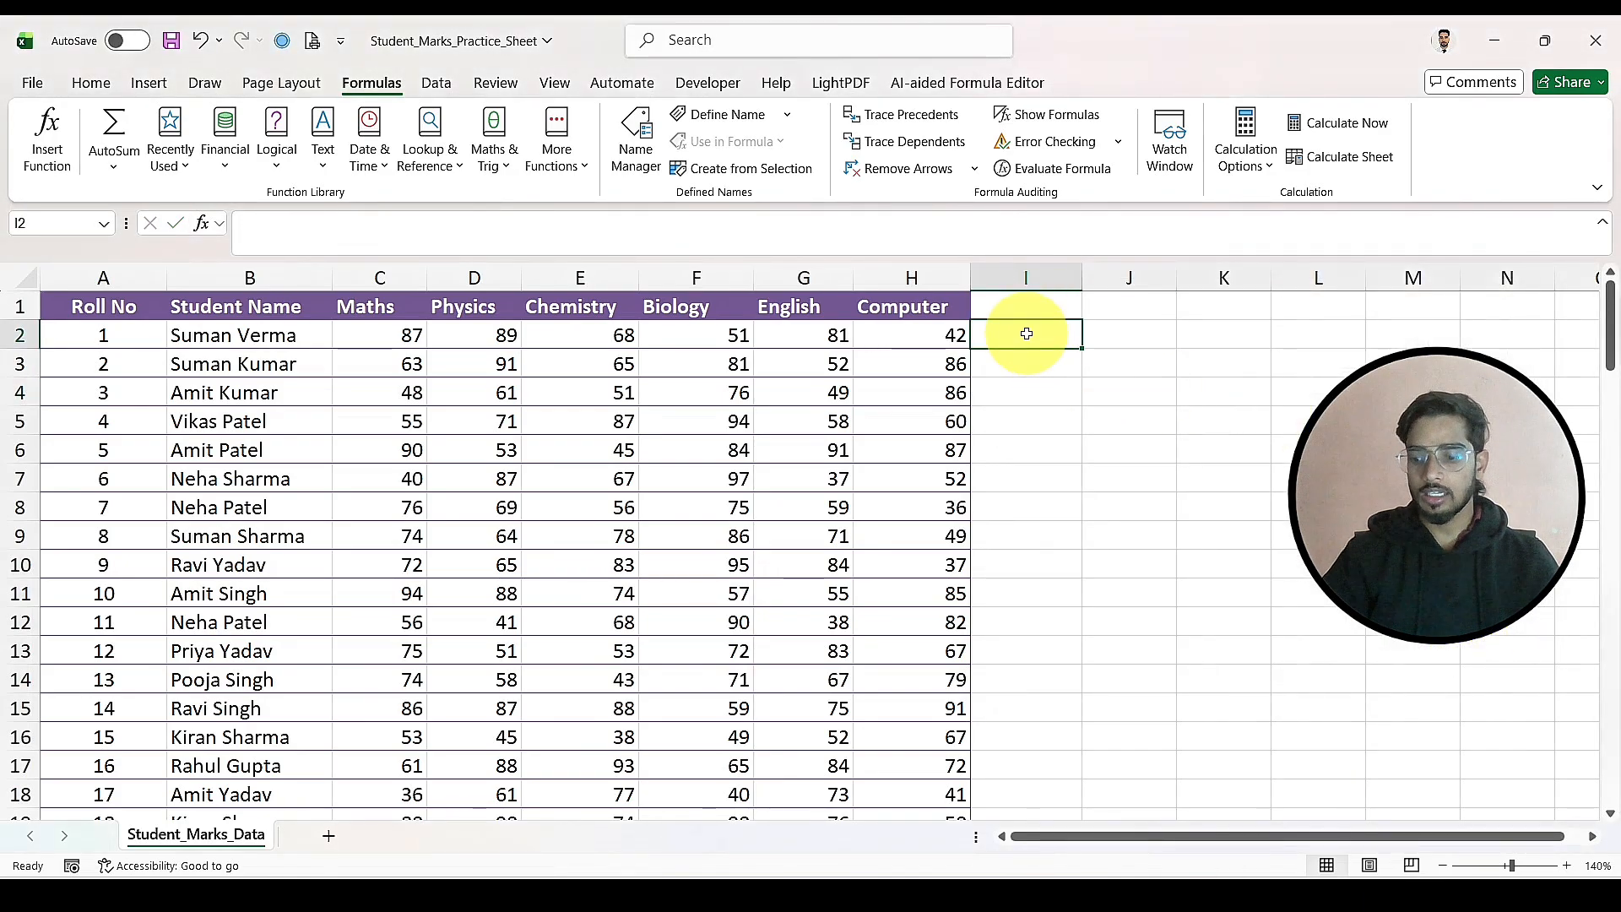
Step: Insert an automatic sum of C2:H2 in cell I2 and replace SUM with MAX to form =MAX(C2:H2)
{"action": "key", "text": "alt+equal"}
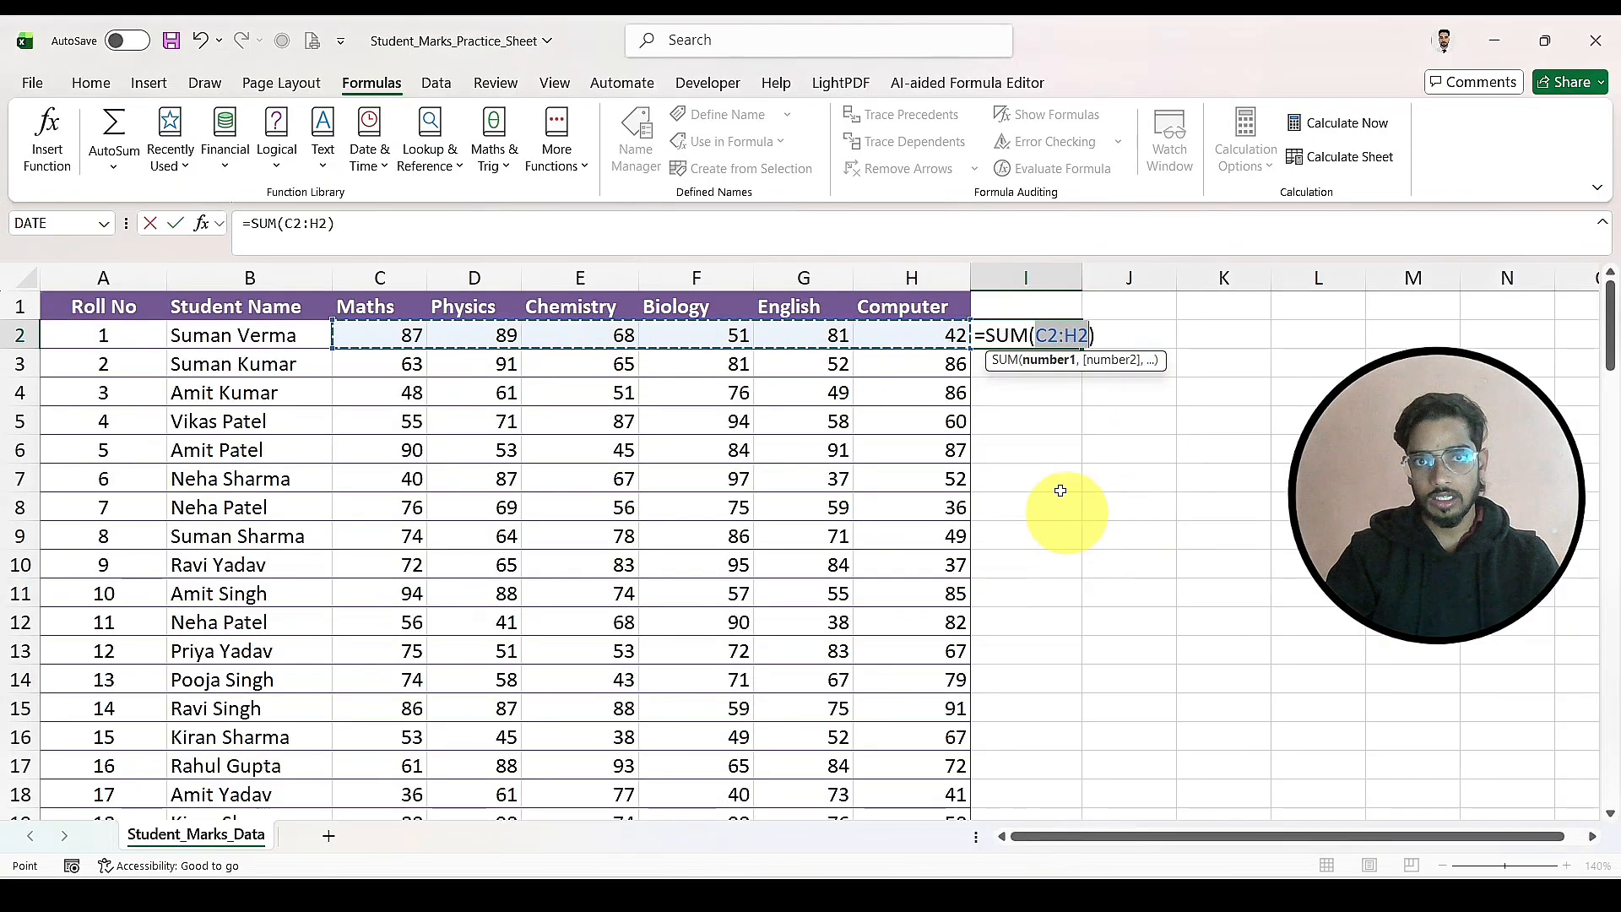
{"action": "left_click", "coordinate": [1027, 335]}
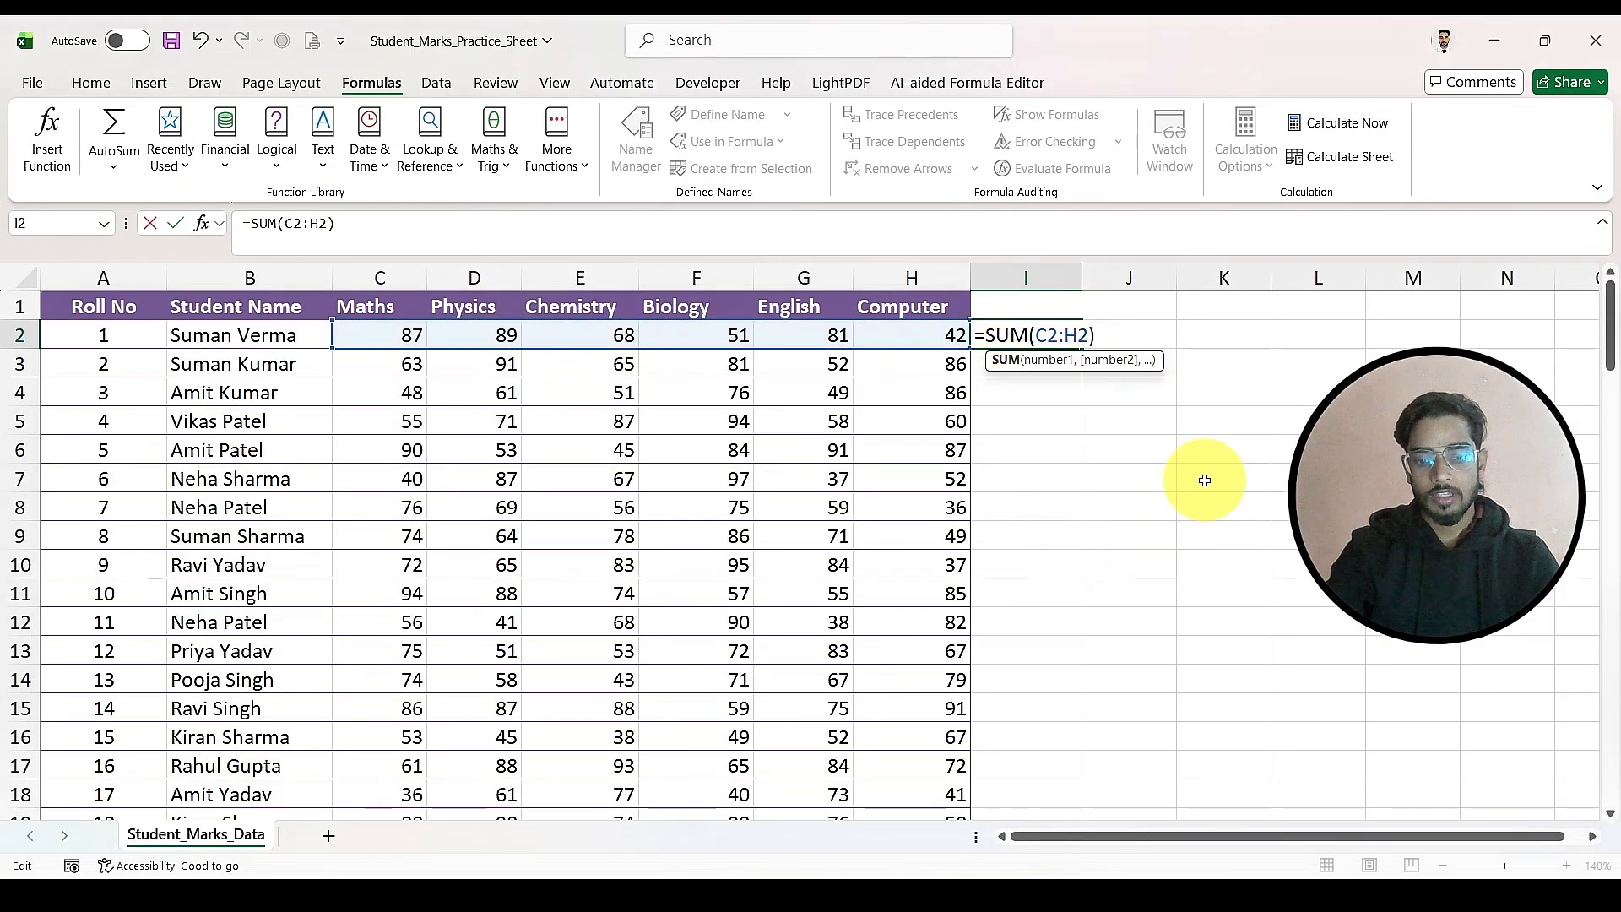
{"action": "key", "text": "BackSpace"}
{"action": "key", "text": "BackSpace"}
{"action": "key", "text": "BackSpace"}
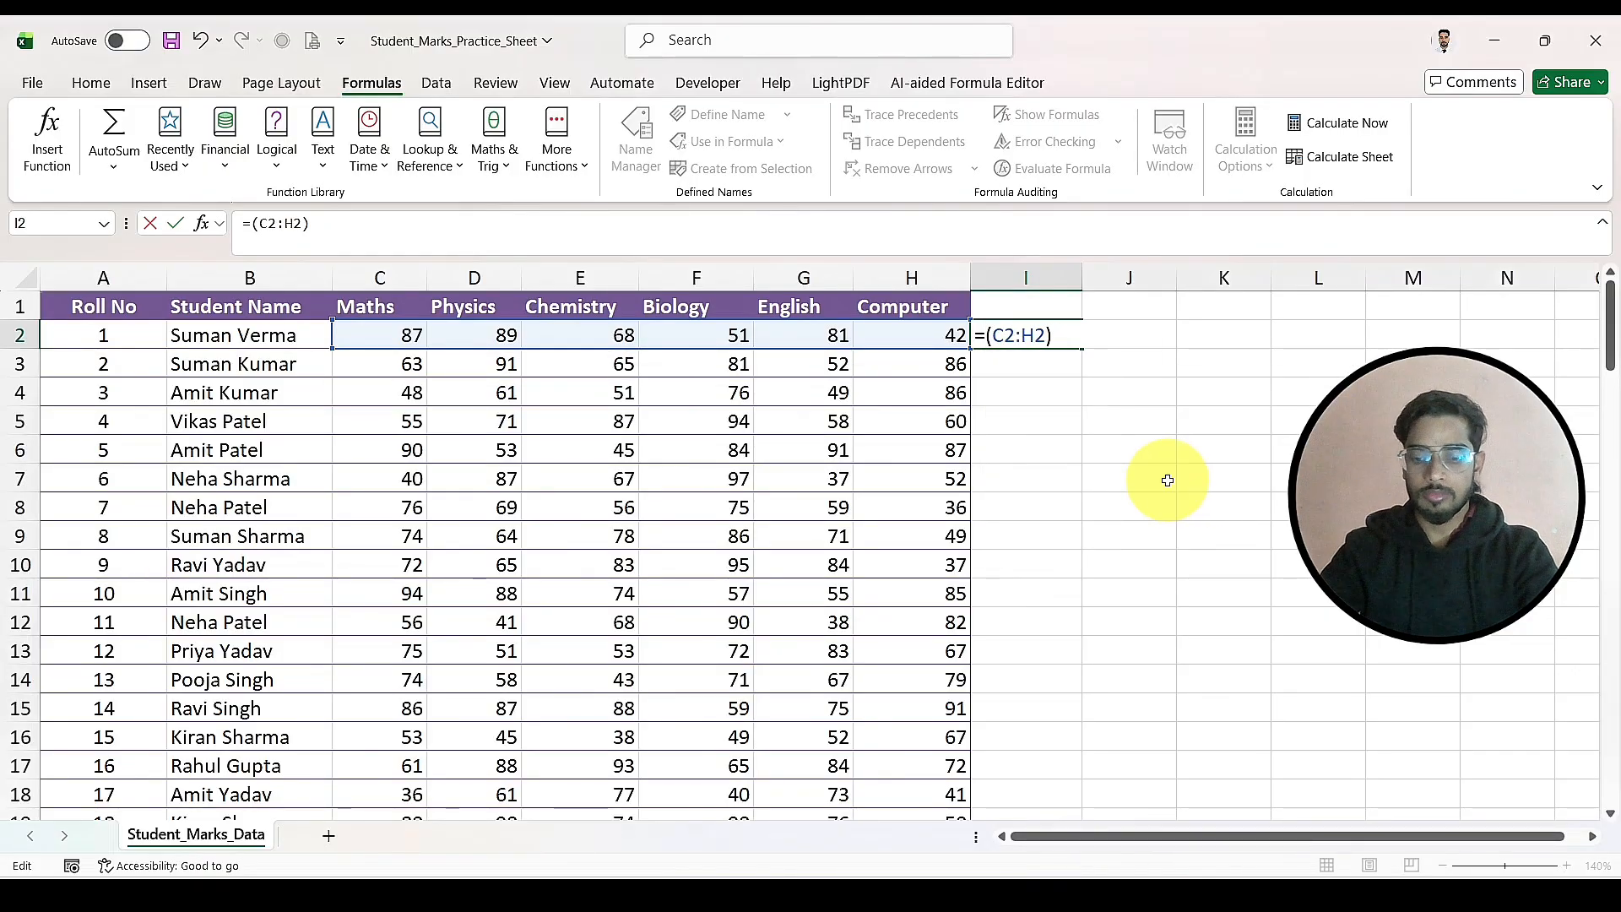
{"action": "type", "text": "MAX"}
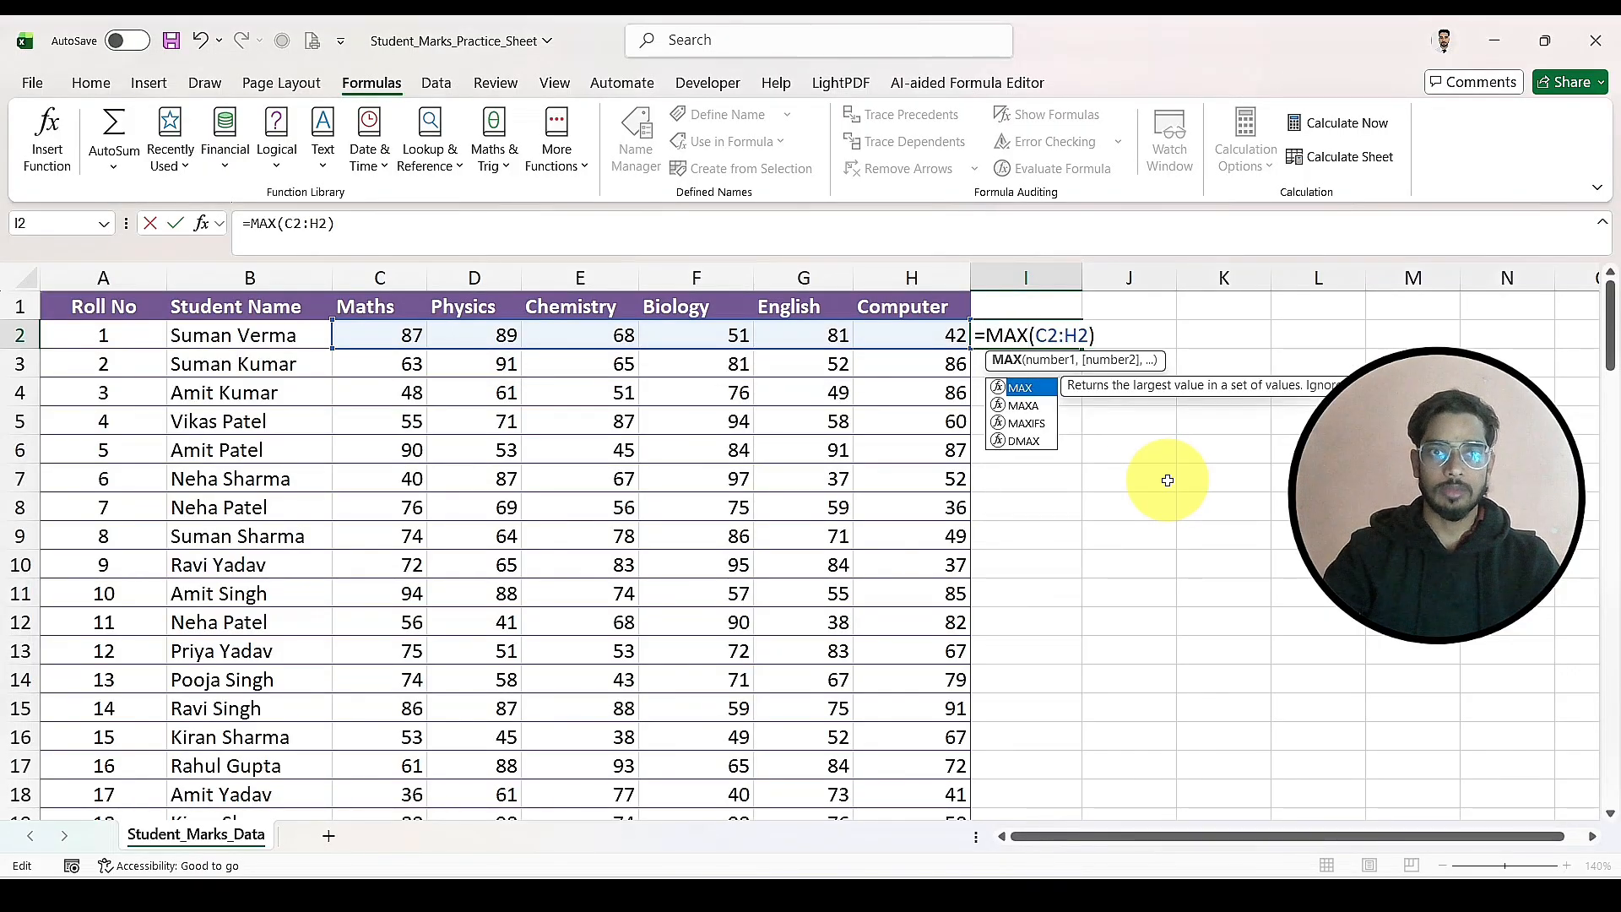
{"action": "key", "text": "Return"}
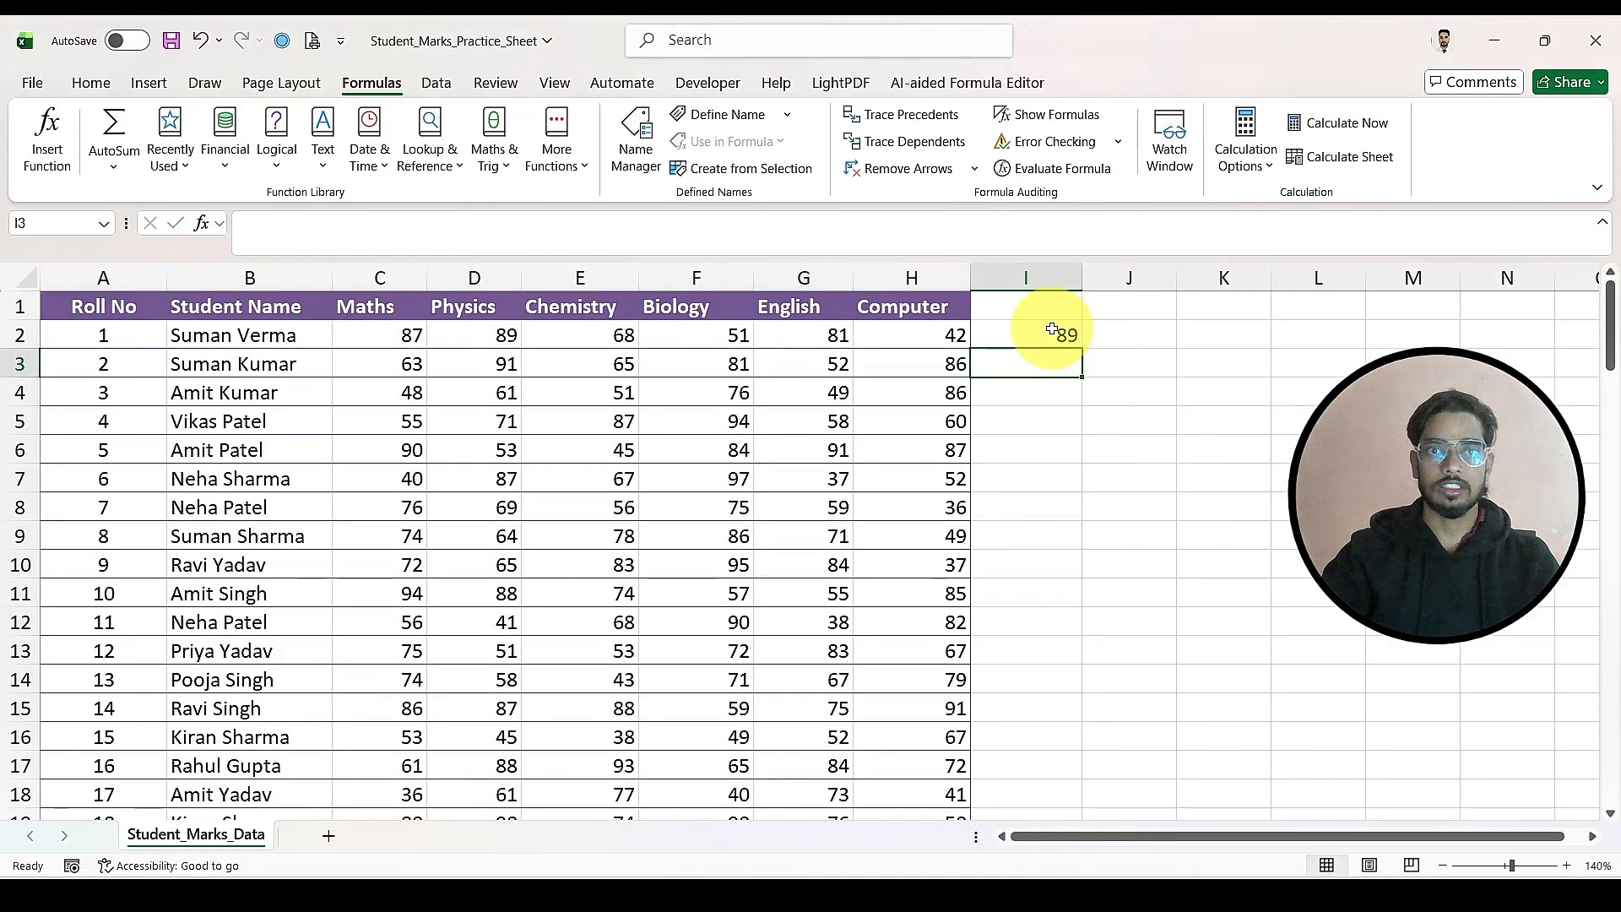
Step: Clear the MAX formula from cell I2
{"action": "left_click", "coordinate": [1047, 331]}
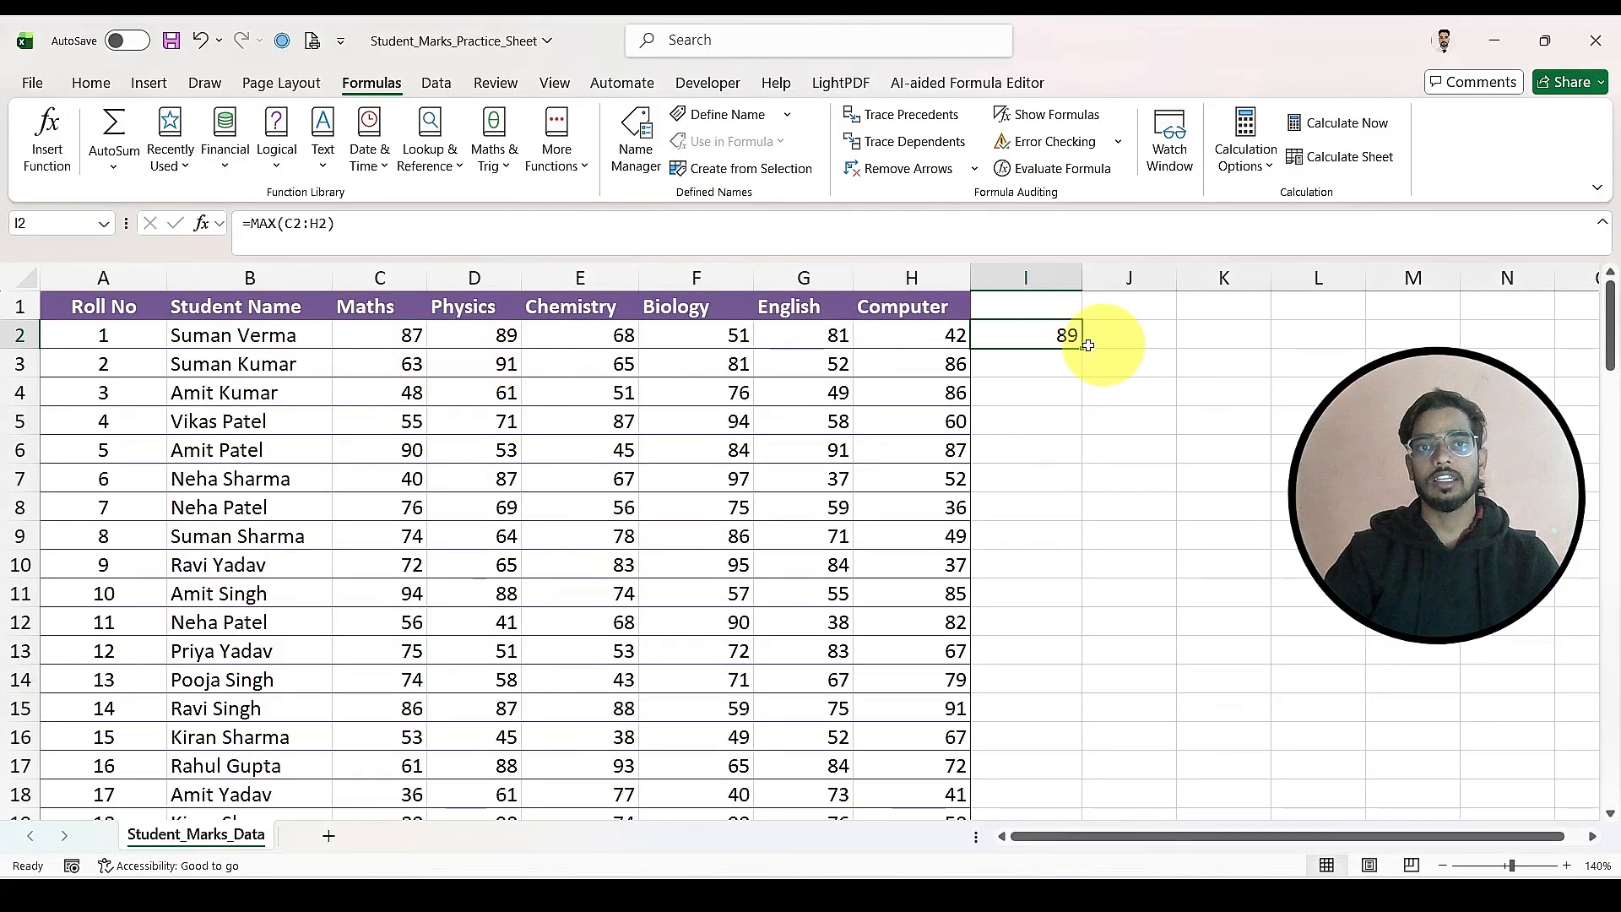
{"action": "left_click", "coordinate": [1091, 414]}
{"action": "left_click", "coordinate": [1063, 331]}
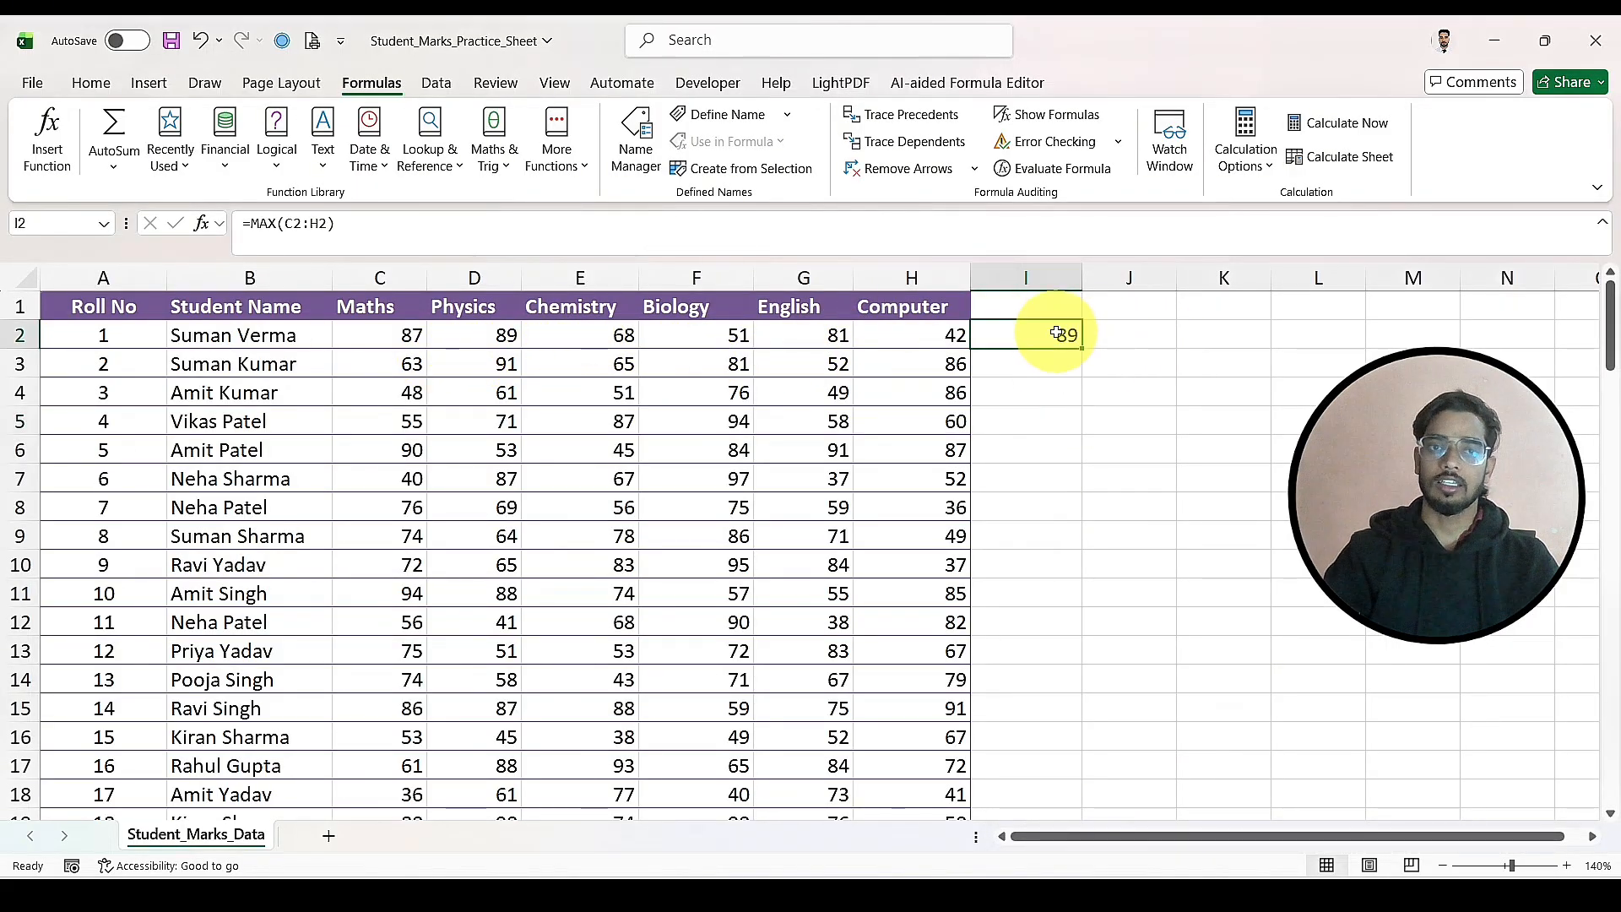
{"action": "double_click", "coordinate": [1063, 332]}
{"action": "left_click", "coordinate": [1140, 397]}
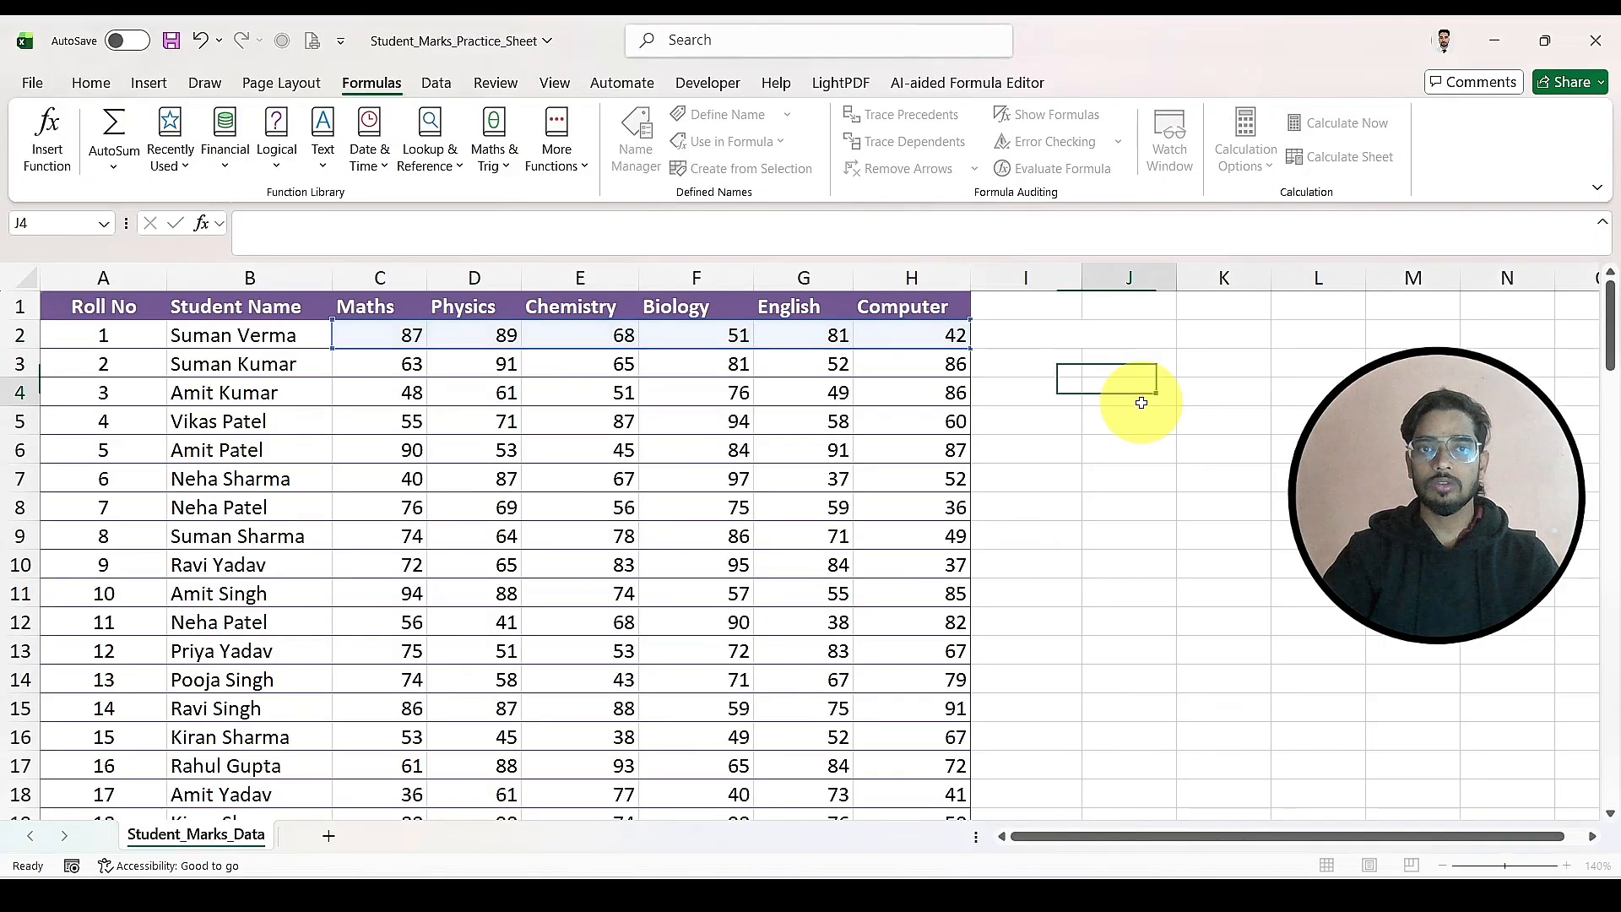
Step: Enter =SUM(C2:H2) in cell I2 as an automatic sum and fill the formula down to I16
{"action": "left_click", "coordinate": [1040, 331]}
{"action": "key", "text": "alt+equal"}
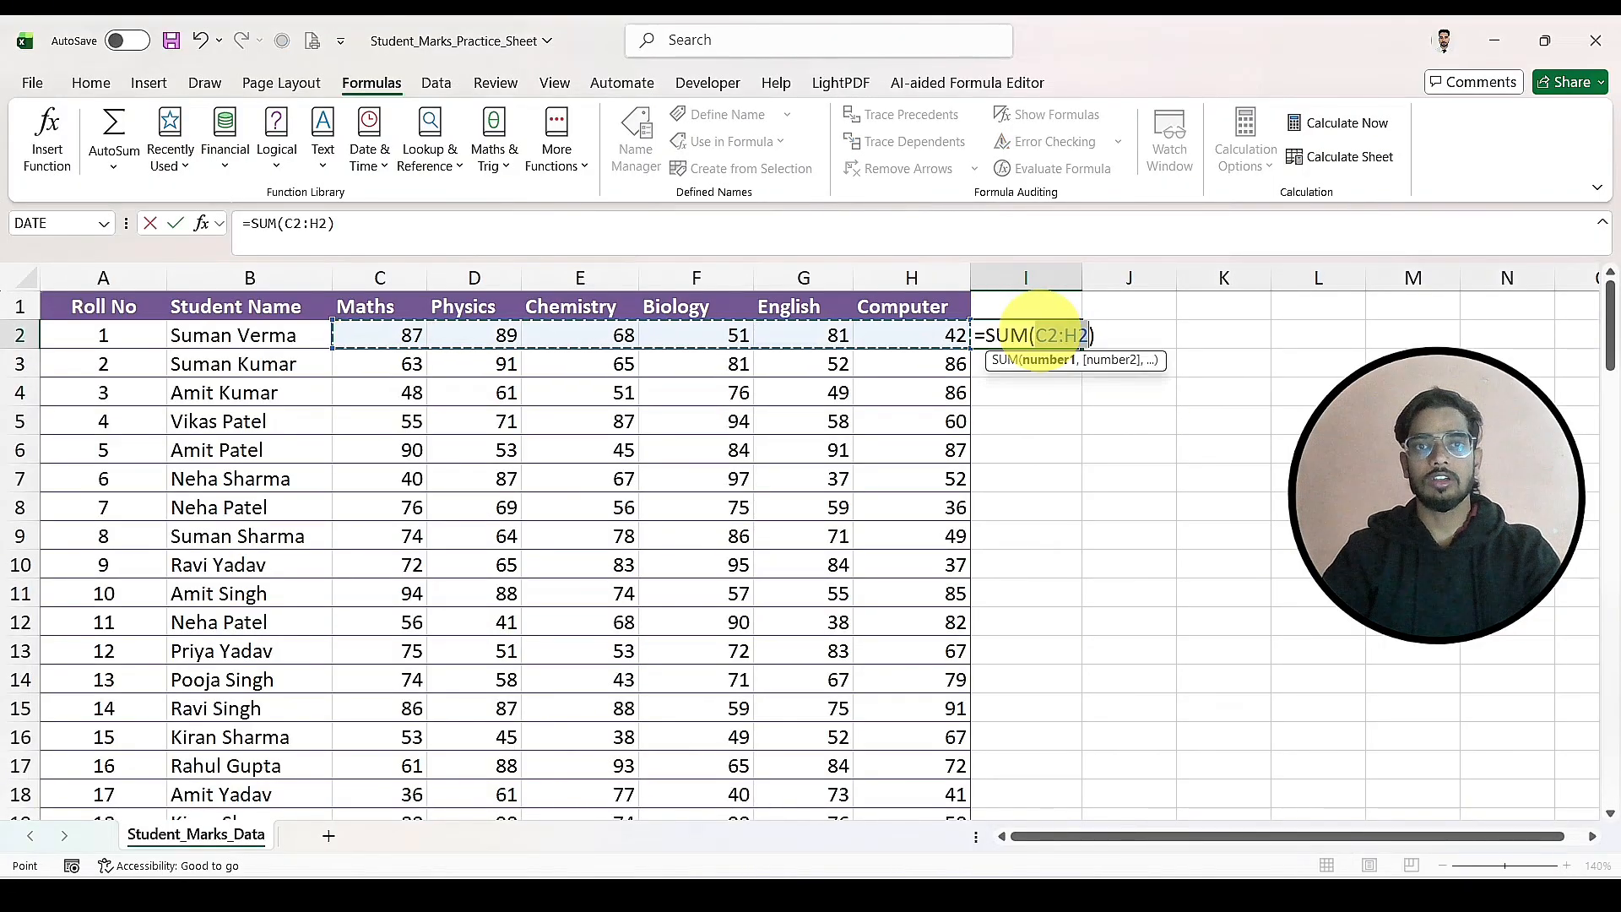
{"action": "key", "text": "Return"}
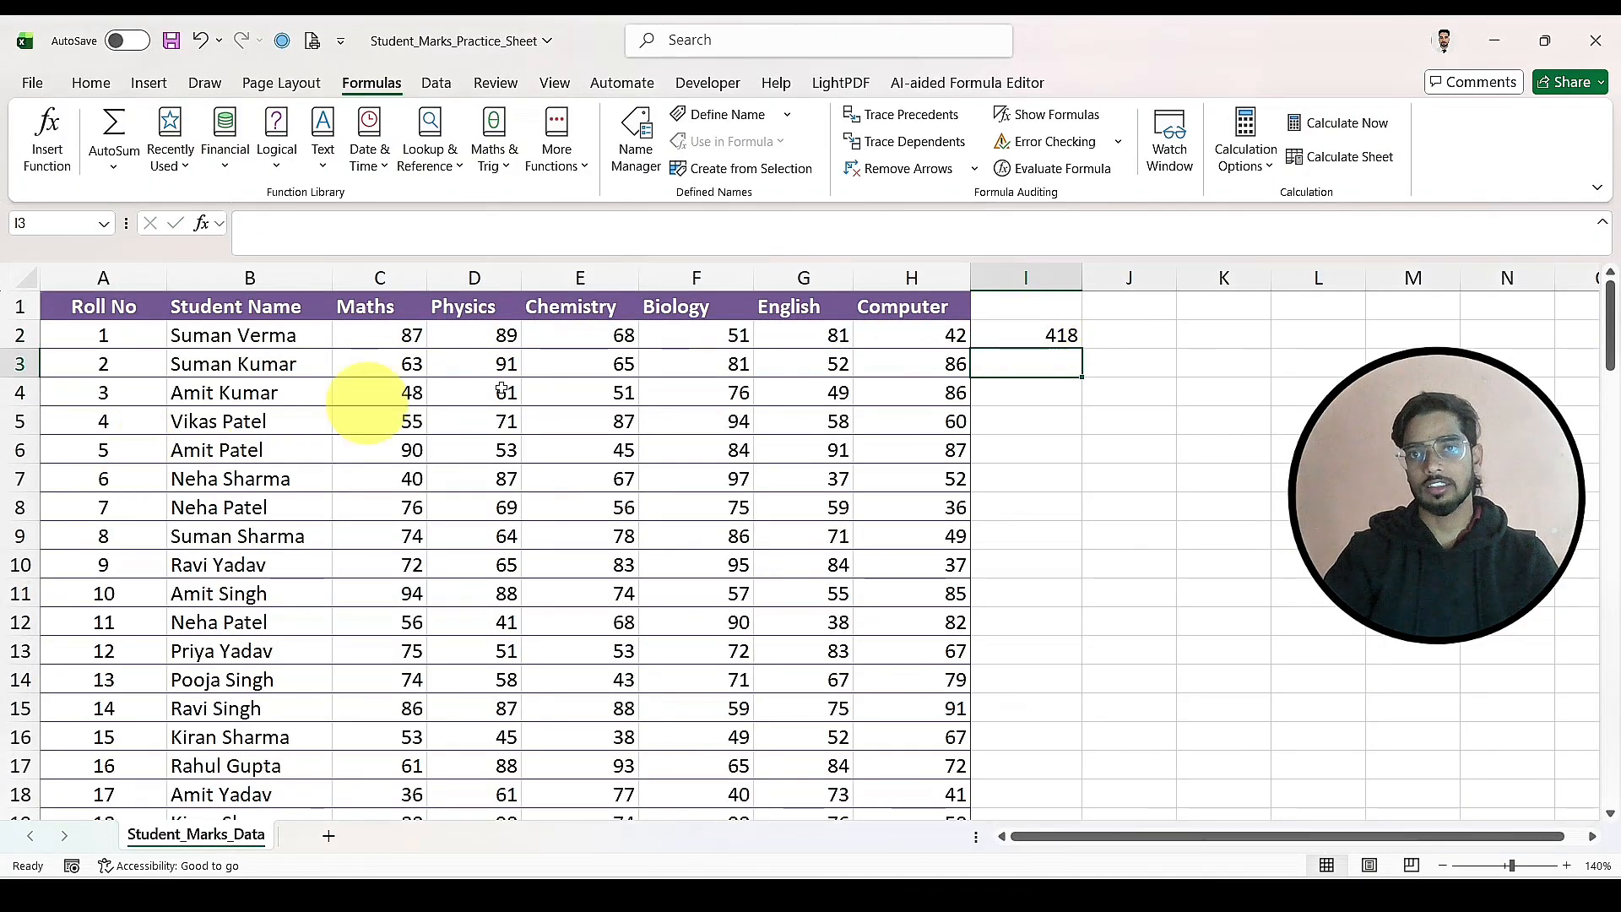
{"action": "left_click", "coordinate": [1051, 334]}
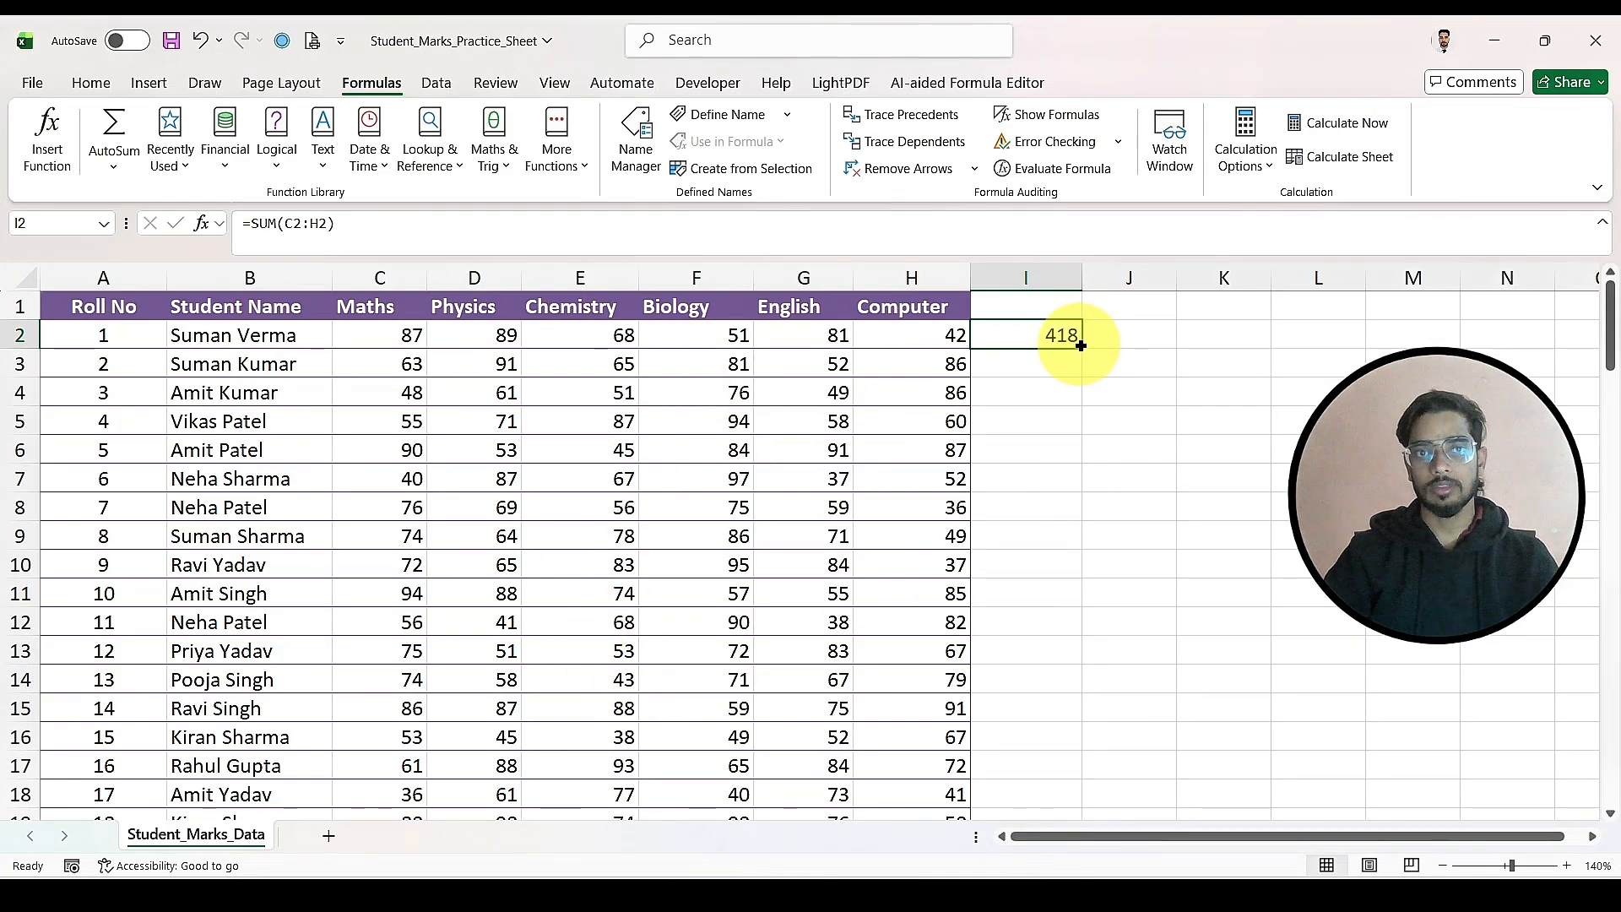
{"action": "left_click_drag", "start_coordinate": [1081, 345], "coordinate": [1078, 746]}
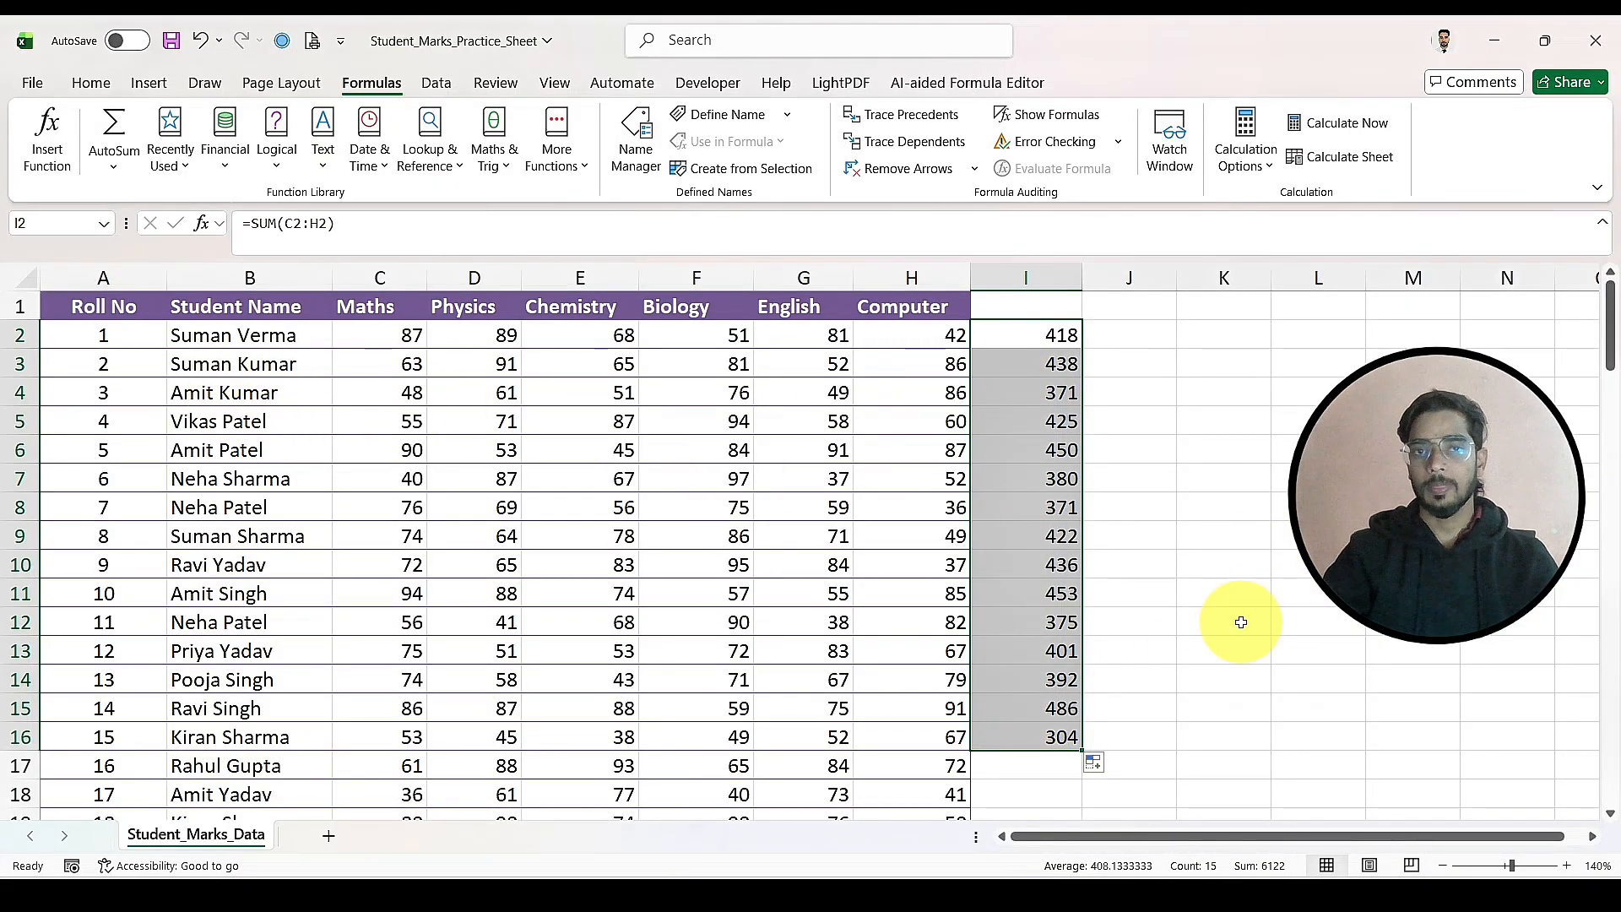
Step: Undo the fill down column I and the SUM formula in cell I2
{"action": "key", "text": "ctrl+z"}
{"action": "key", "text": "ctrl+z"}
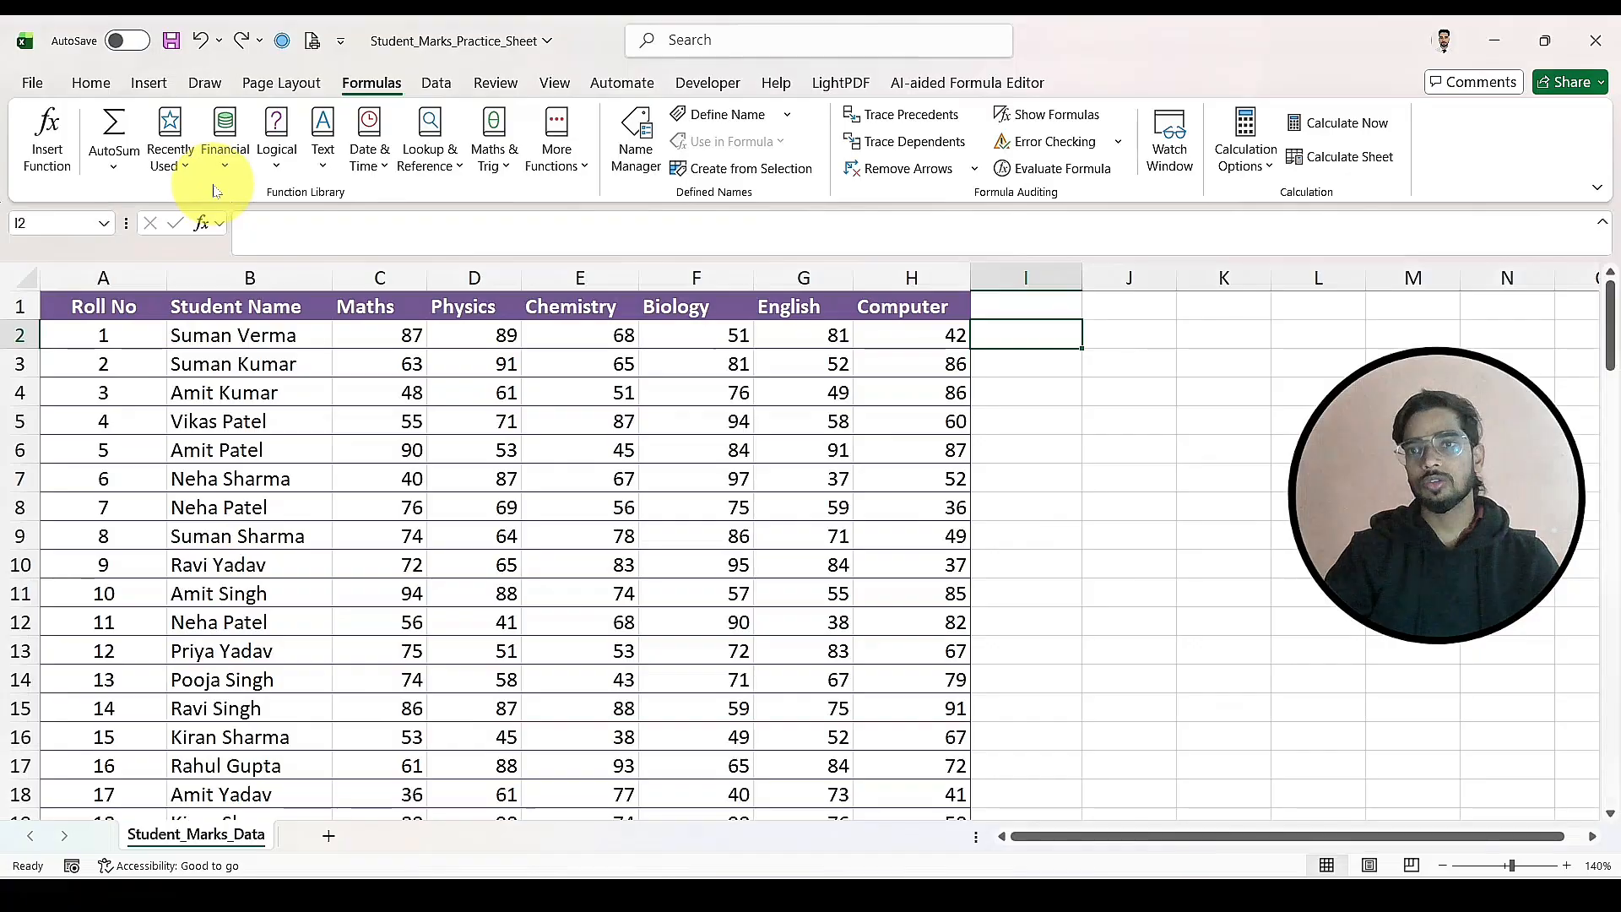
Step: Review the list of recently used functions with cell I2 selected
{"action": "left_click", "coordinate": [169, 155]}
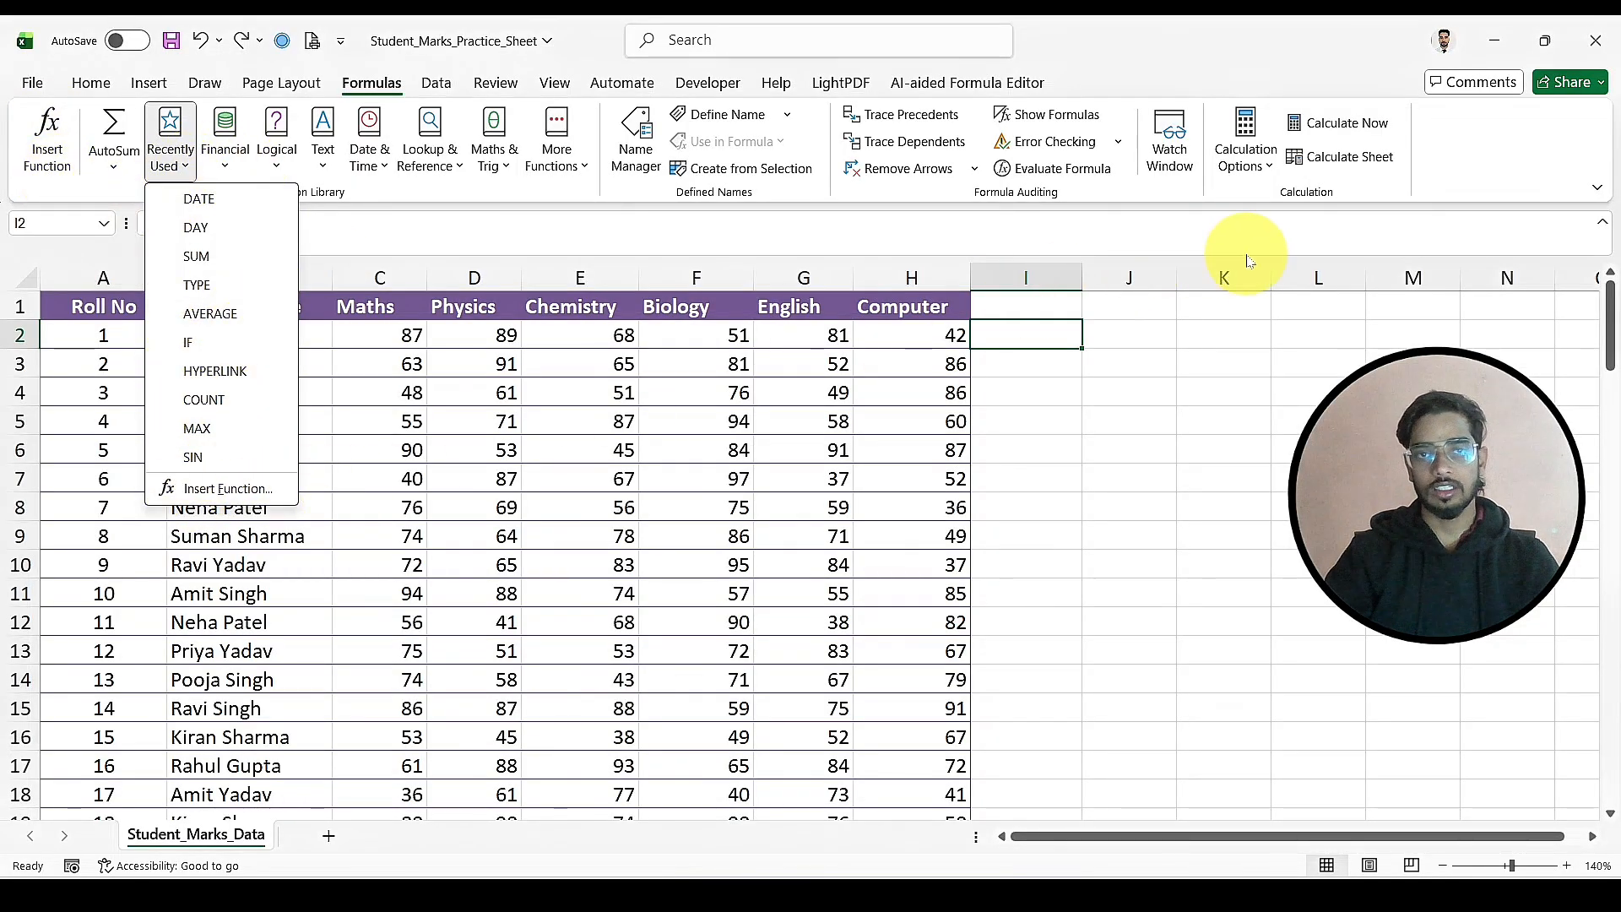
{"action": "left_click", "coordinate": [1144, 505]}
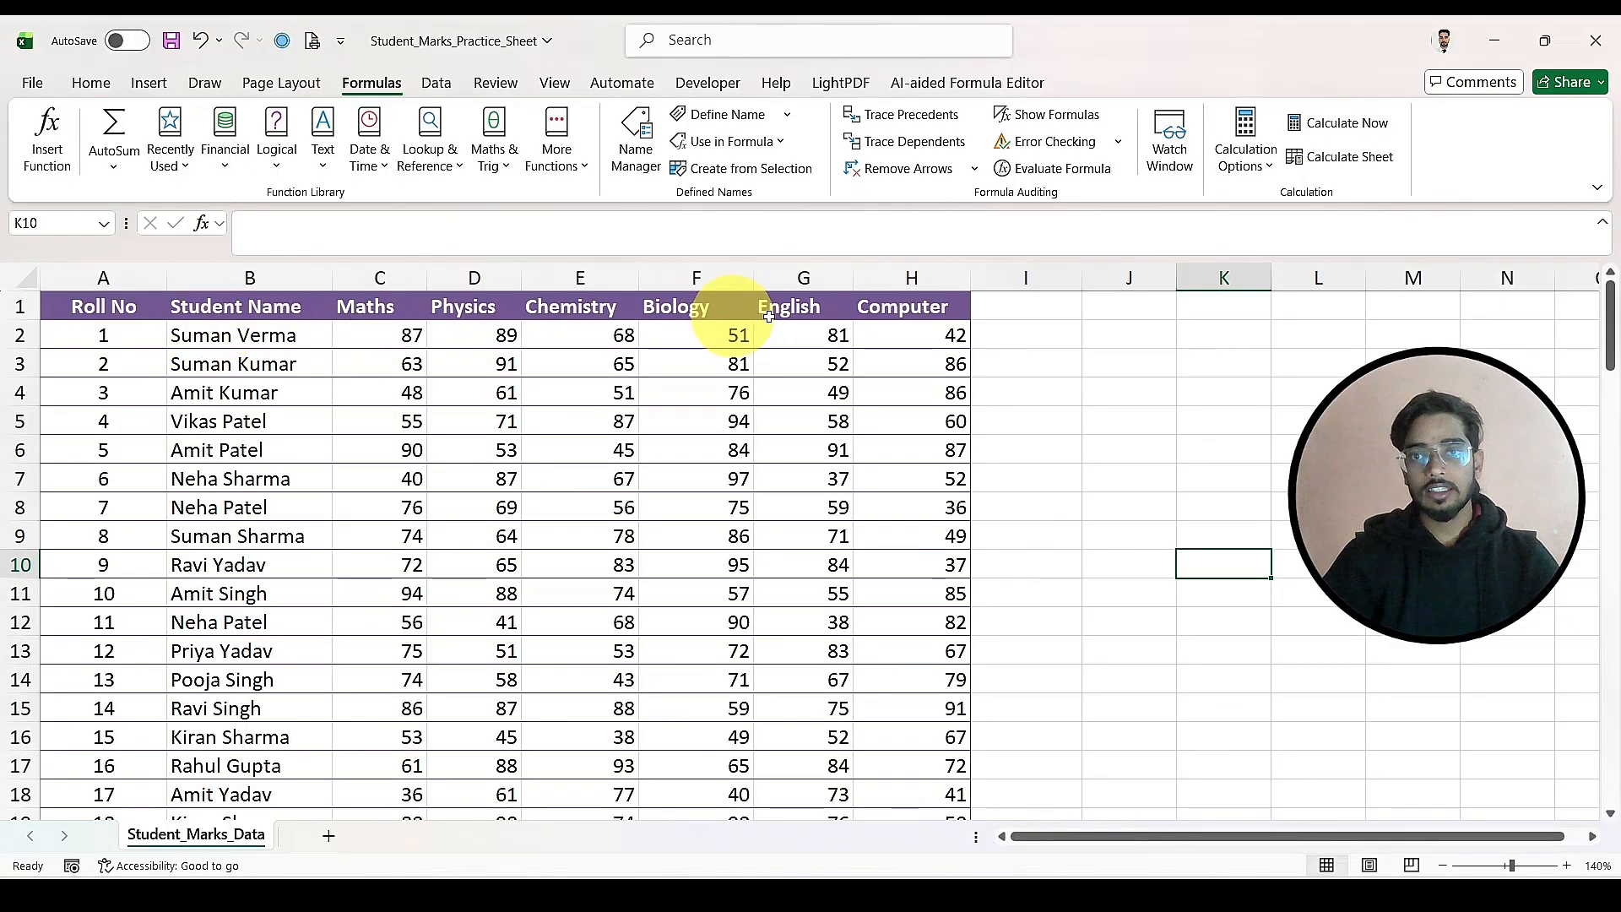
{"action": "left_click_drag", "start_coordinate": [916, 335], "coordinate": [921, 768]}
{"action": "scroll", "coordinate": [991, 578], "scroll_direction": "up", "scroll_amount": 1}
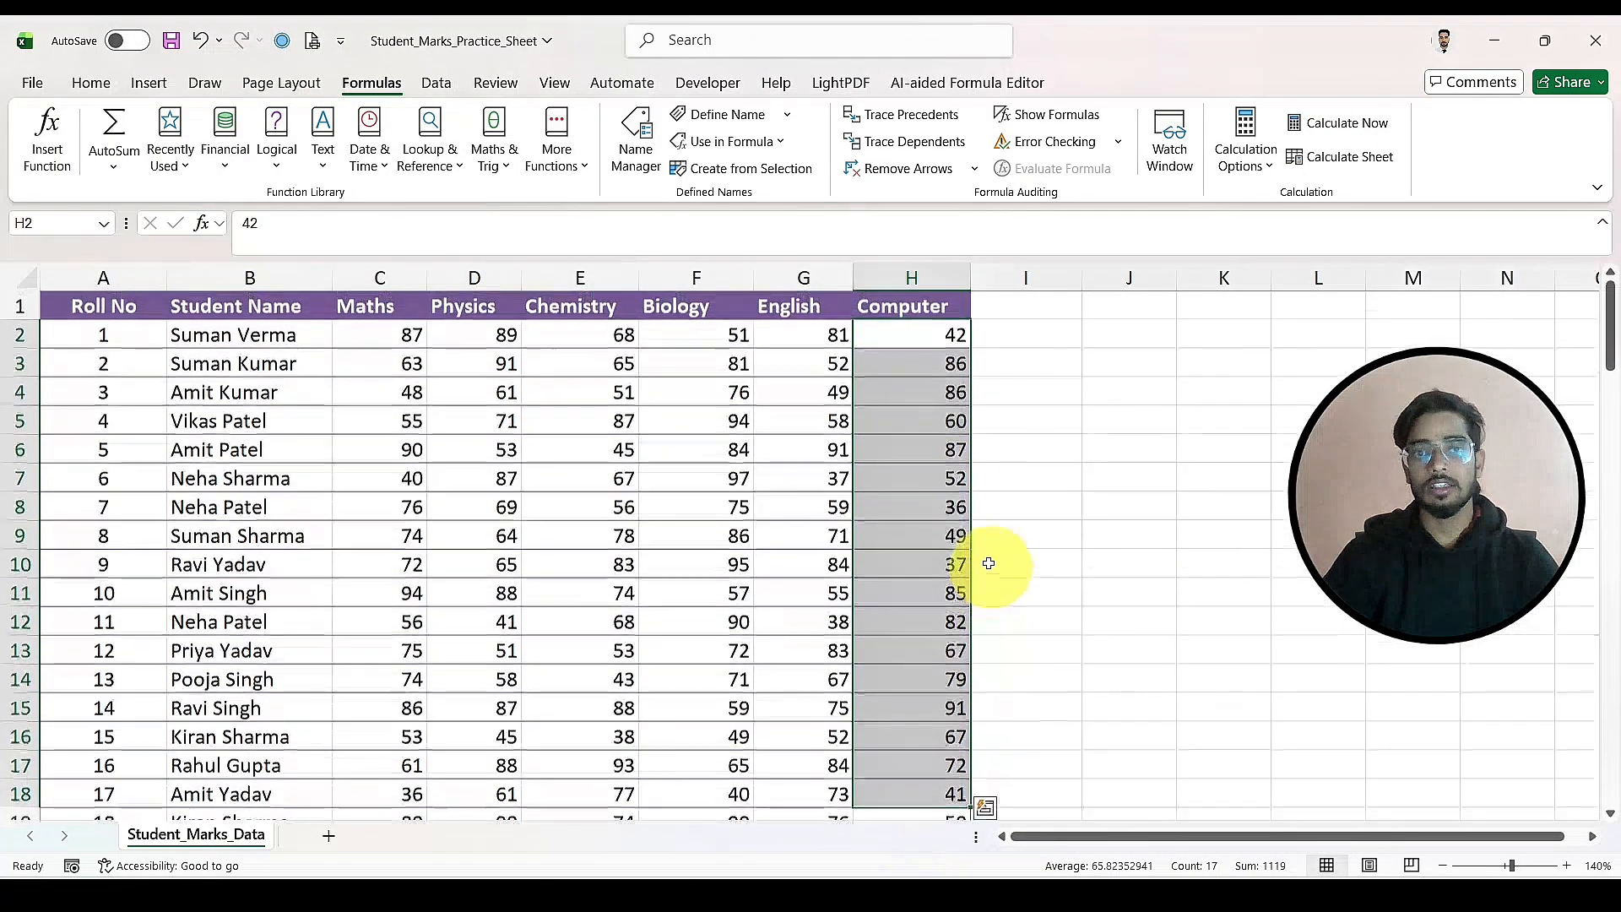
{"action": "left_click", "coordinate": [1049, 398]}
{"action": "left_click", "coordinate": [954, 338]}
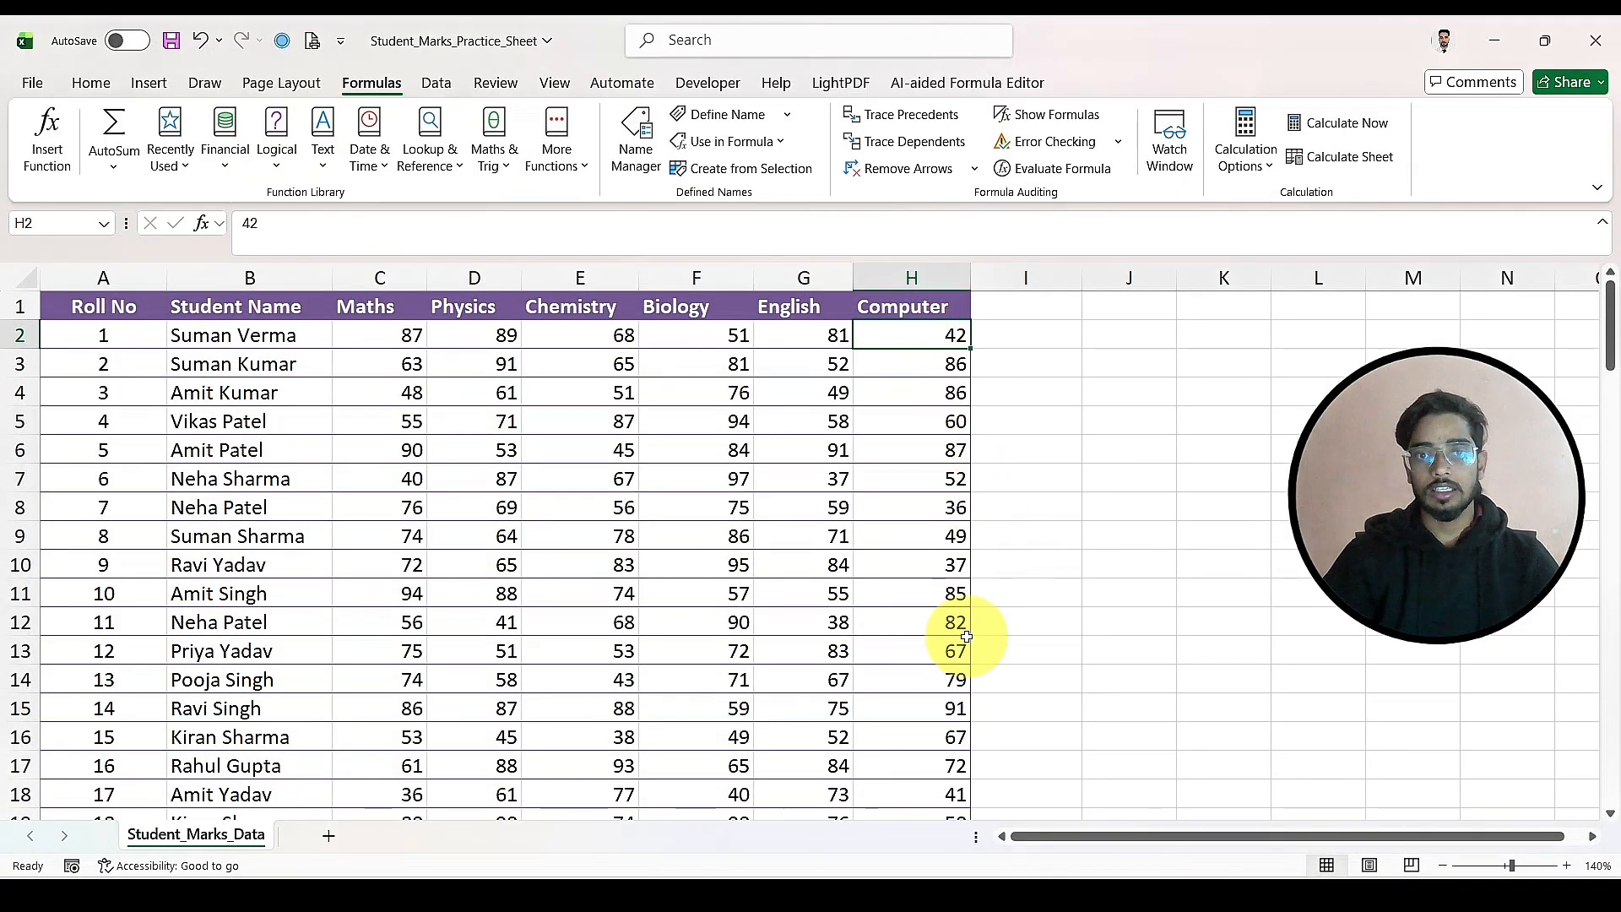
Step: Copy the marks table range A1:H12 and paste it at cell A1 of a new sheet
{"action": "left_click_drag", "start_coordinate": [954, 622], "coordinate": [73, 309]}
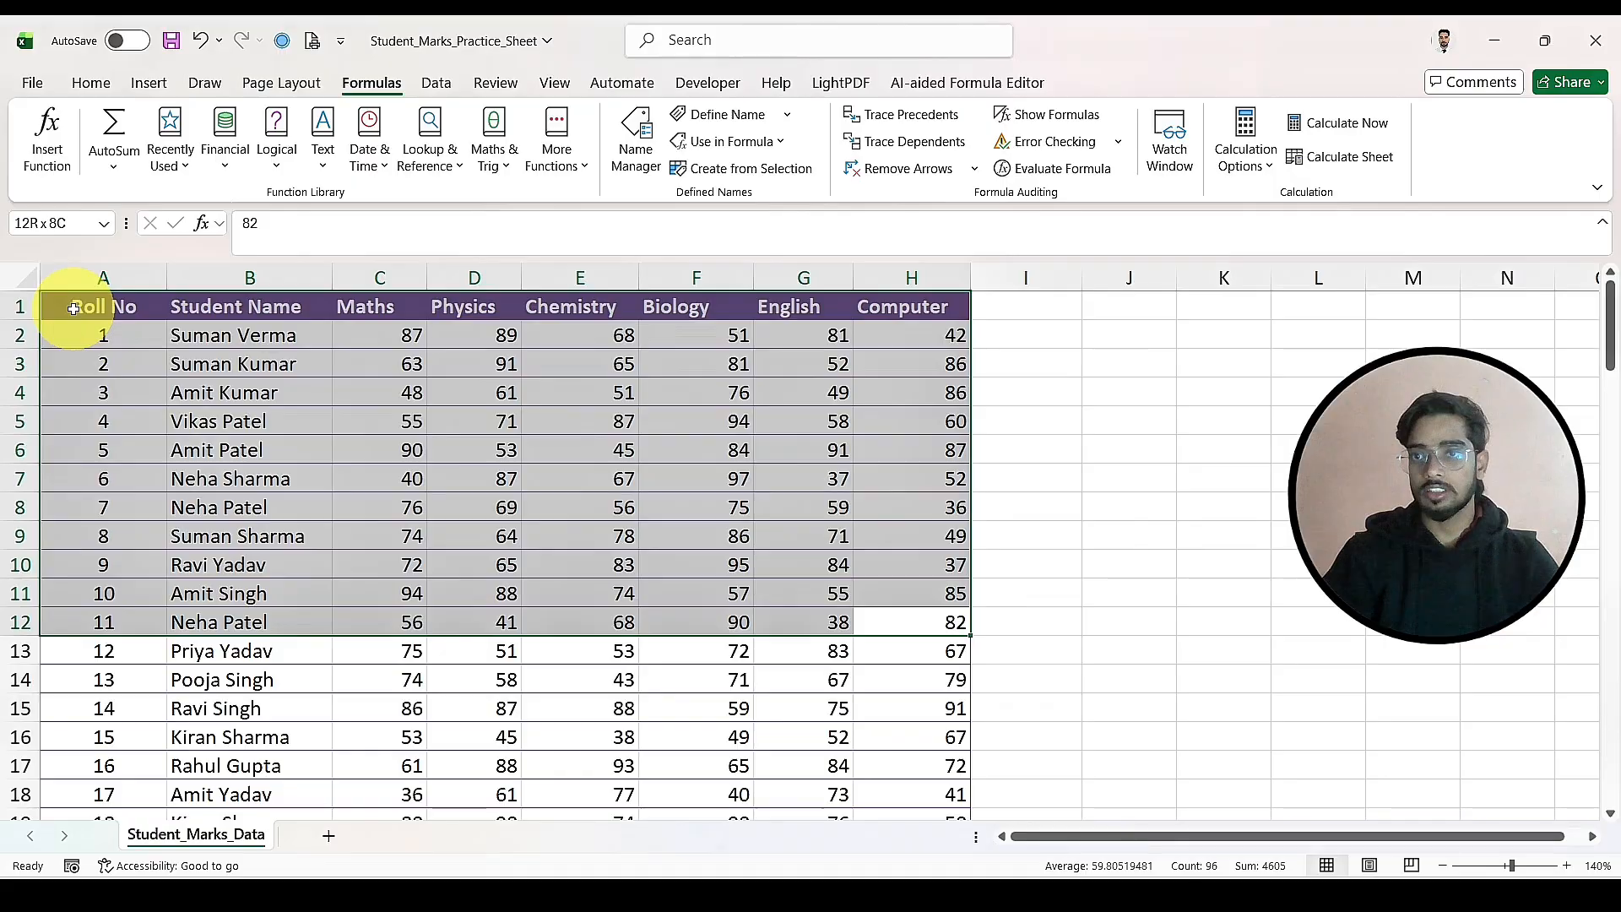
{"action": "key", "text": "ctrl+c"}
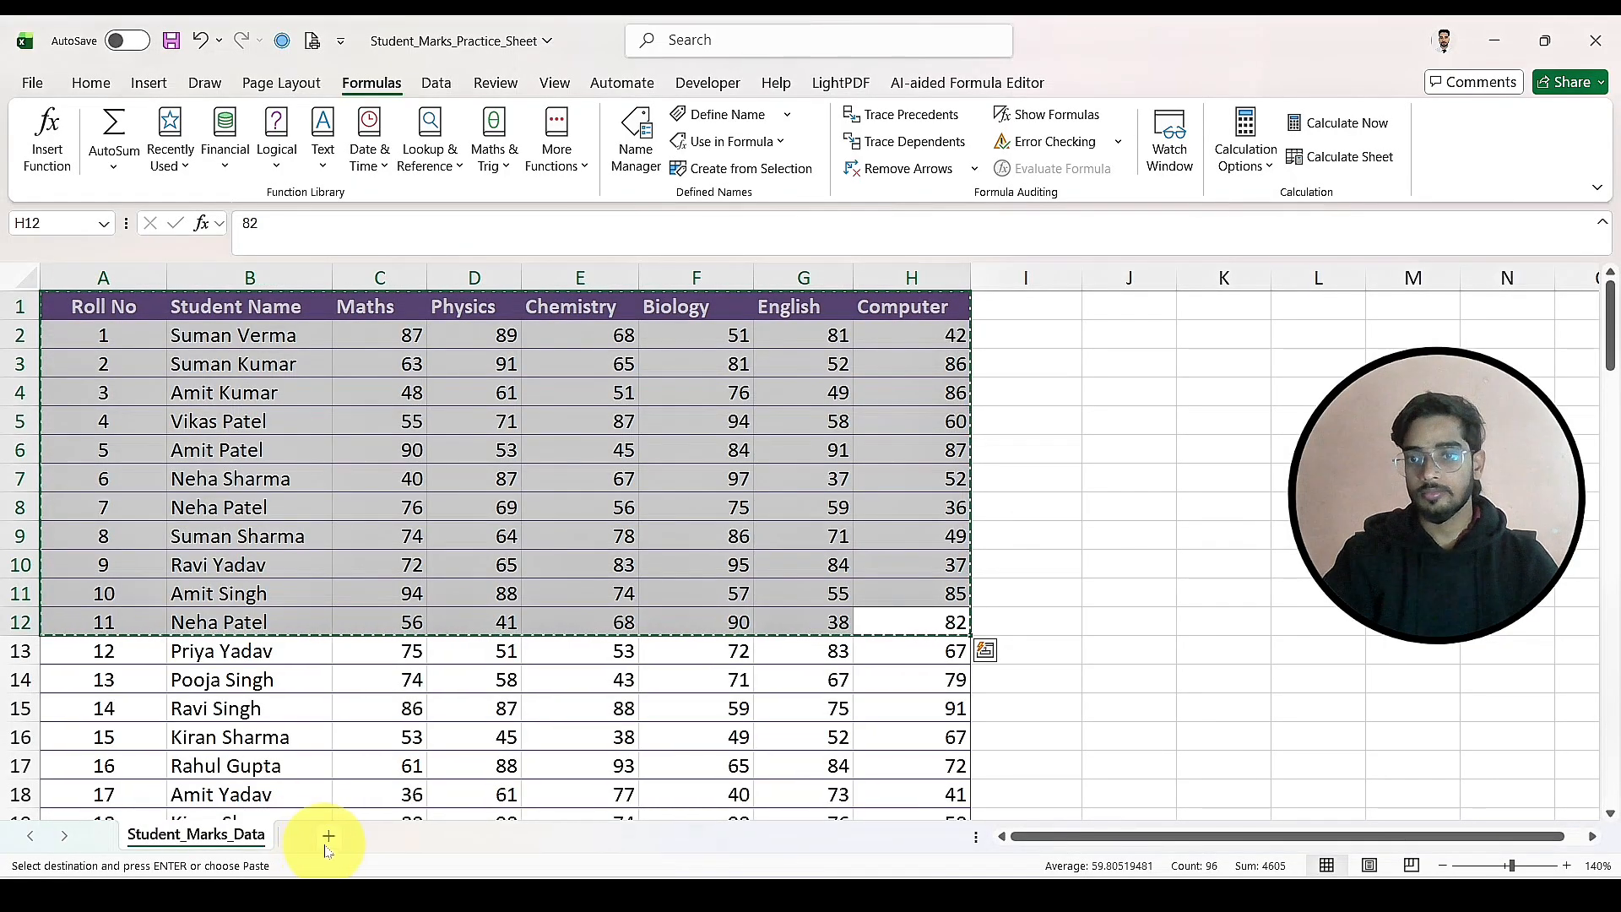
{"action": "left_click", "coordinate": [329, 836]}
{"action": "left_click", "coordinate": [65, 292]}
{"action": "key", "text": "ctrl+v"}
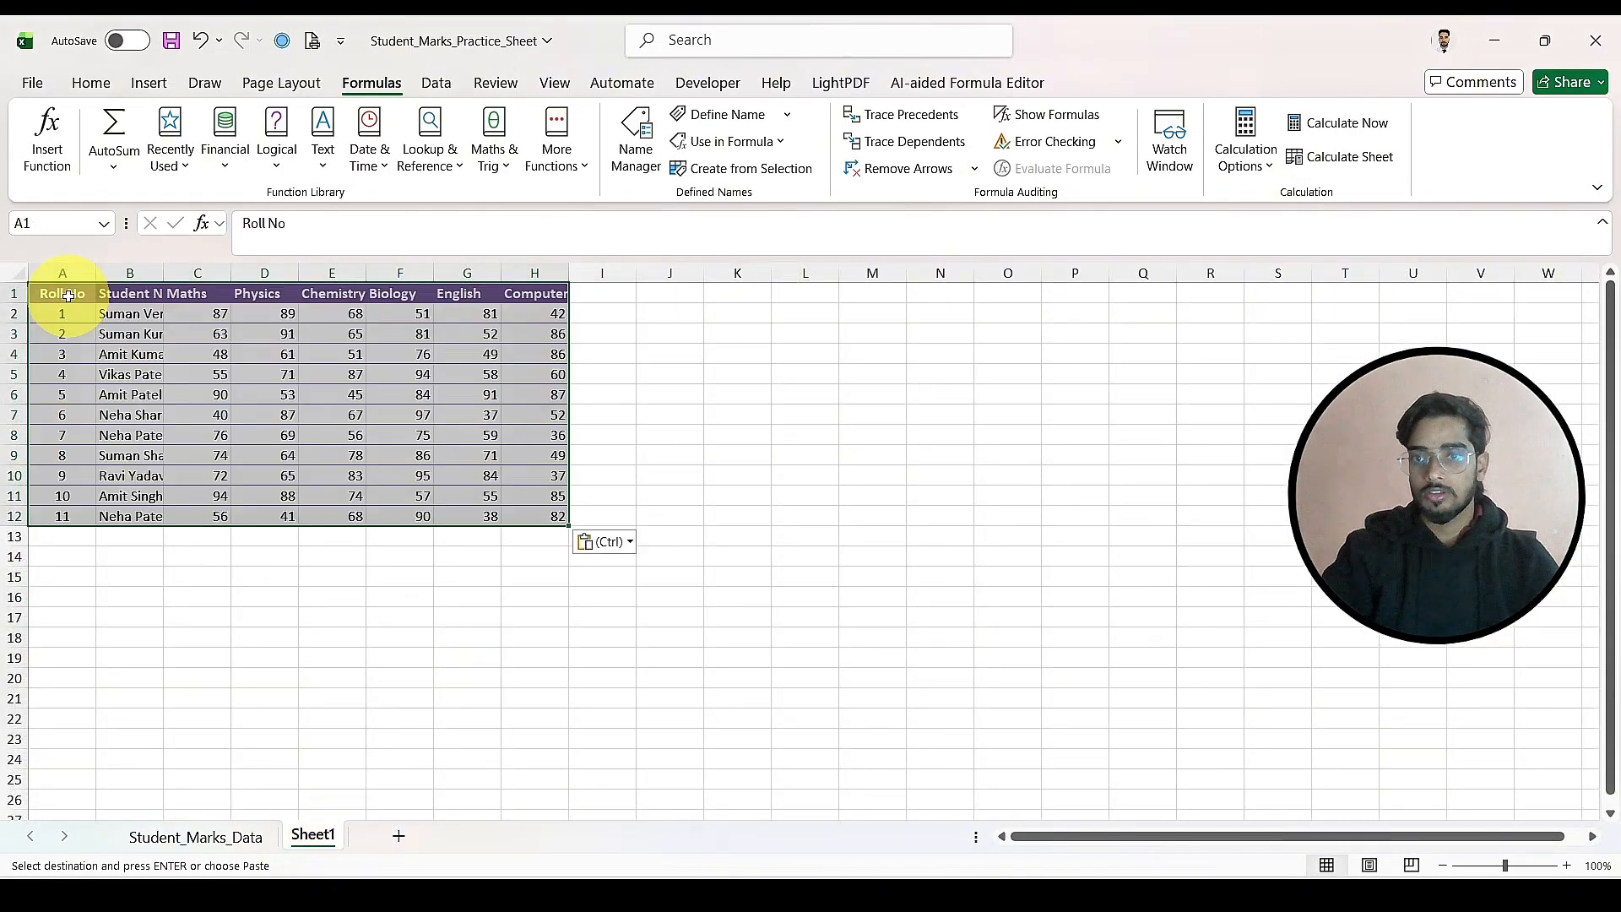
Step: Auto-fit the Student Name column's width in the pasted table and clear the copy marquee
{"action": "left_click", "coordinate": [1566, 866]}
{"action": "left_click", "coordinate": [1566, 865]}
{"action": "left_click", "coordinate": [1566, 866]}
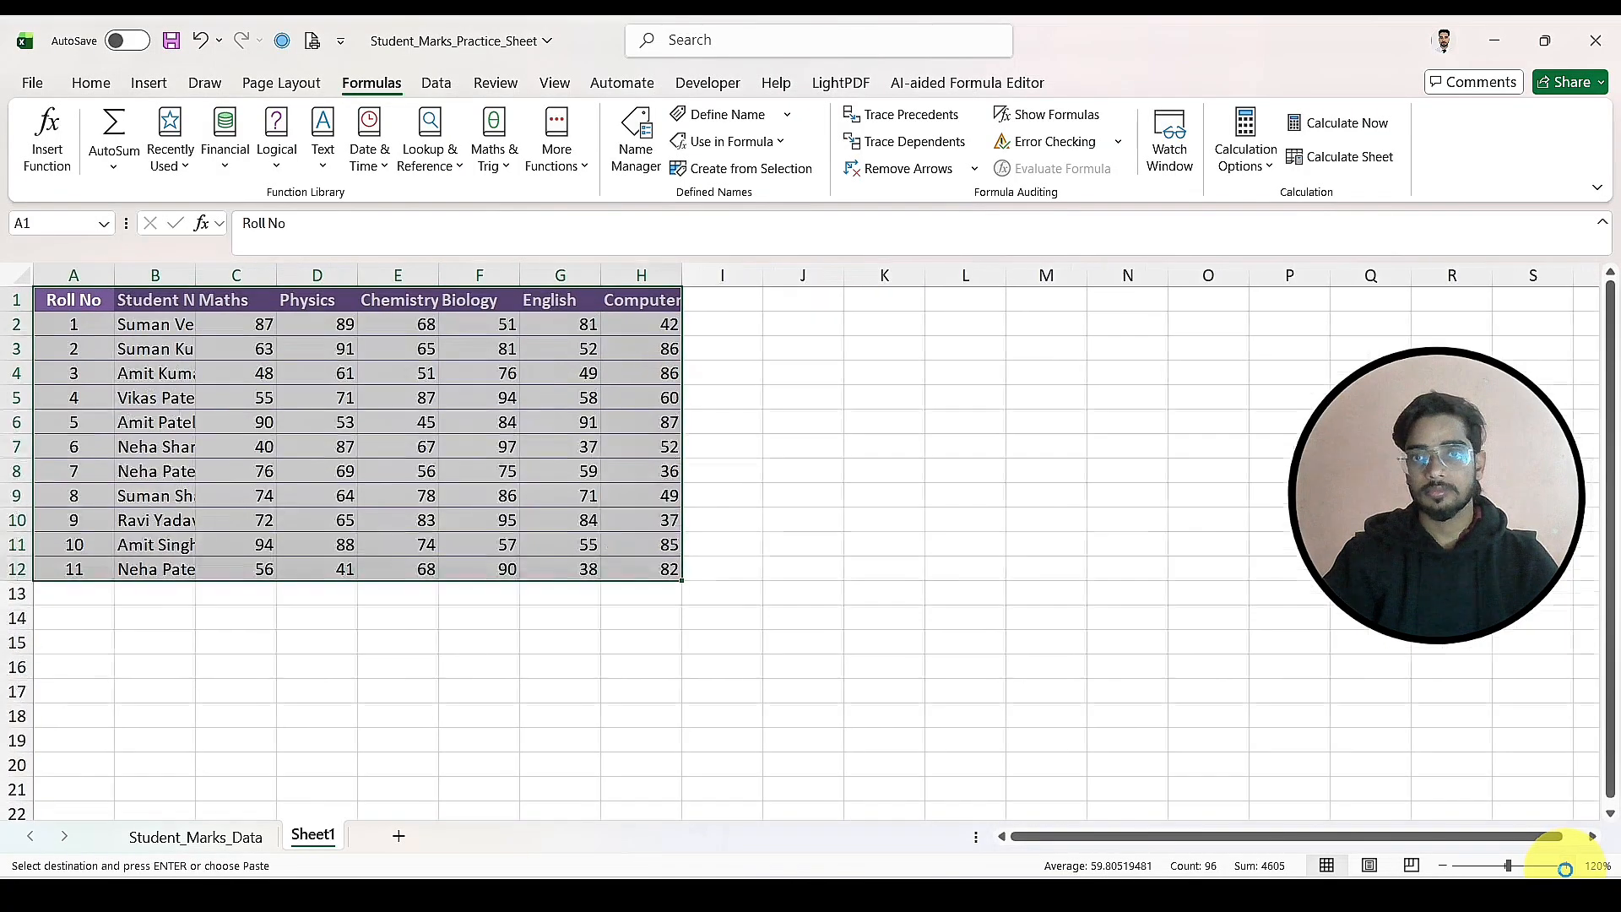
{"action": "left_click", "coordinate": [1566, 866]}
{"action": "left_click", "coordinate": [1566, 865]}
{"action": "left_click", "coordinate": [1258, 550]}
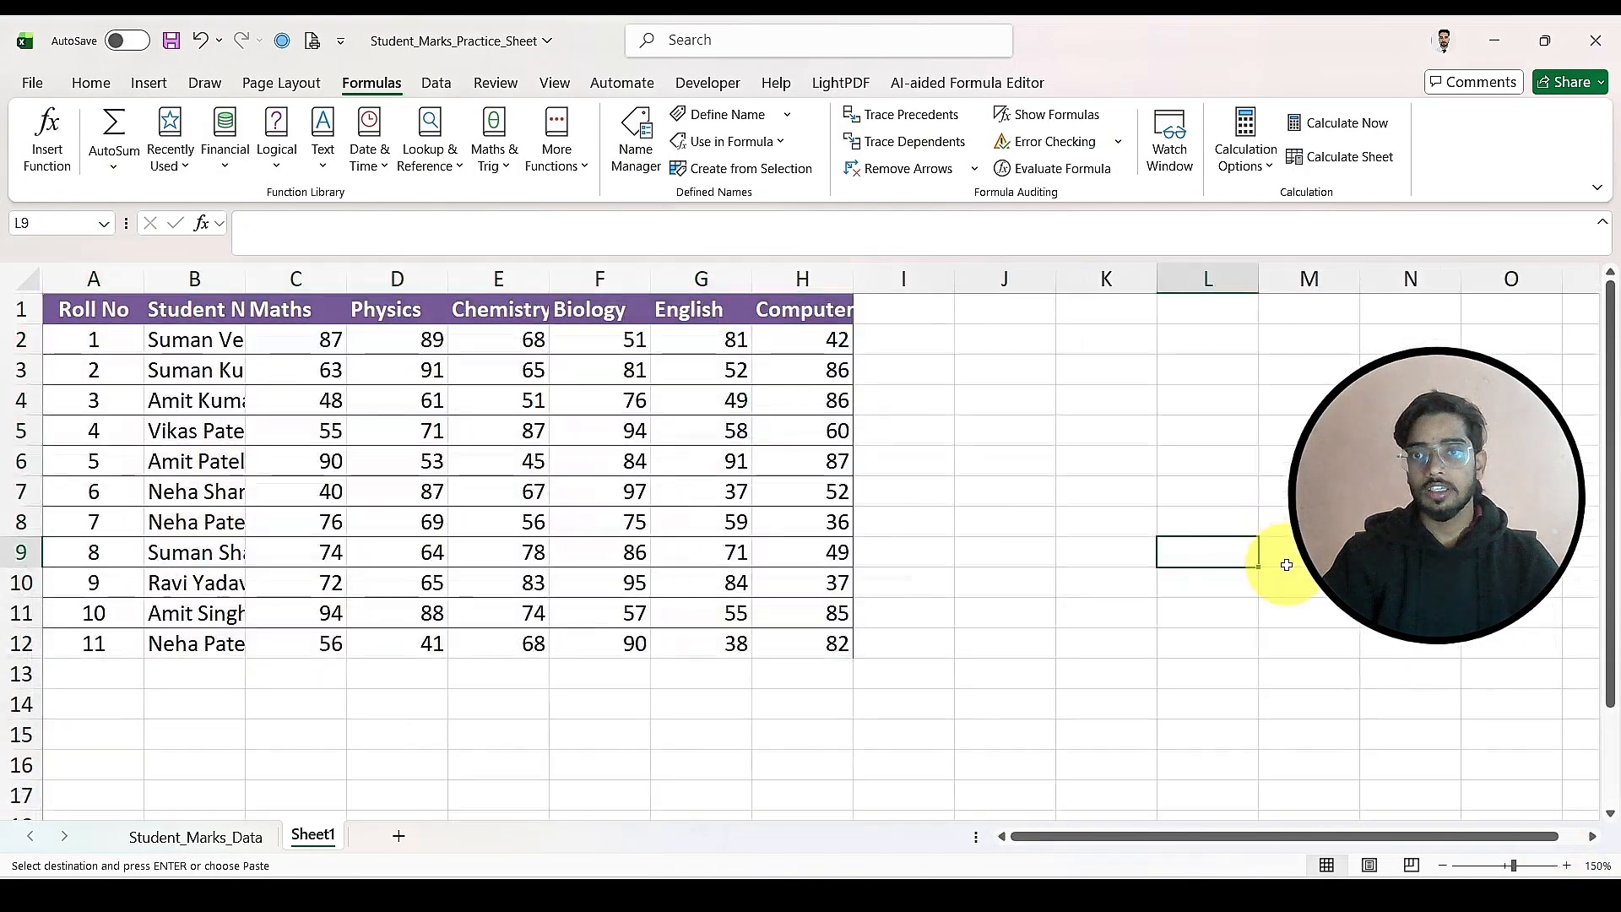
{"action": "double_click", "coordinate": [229, 277]}
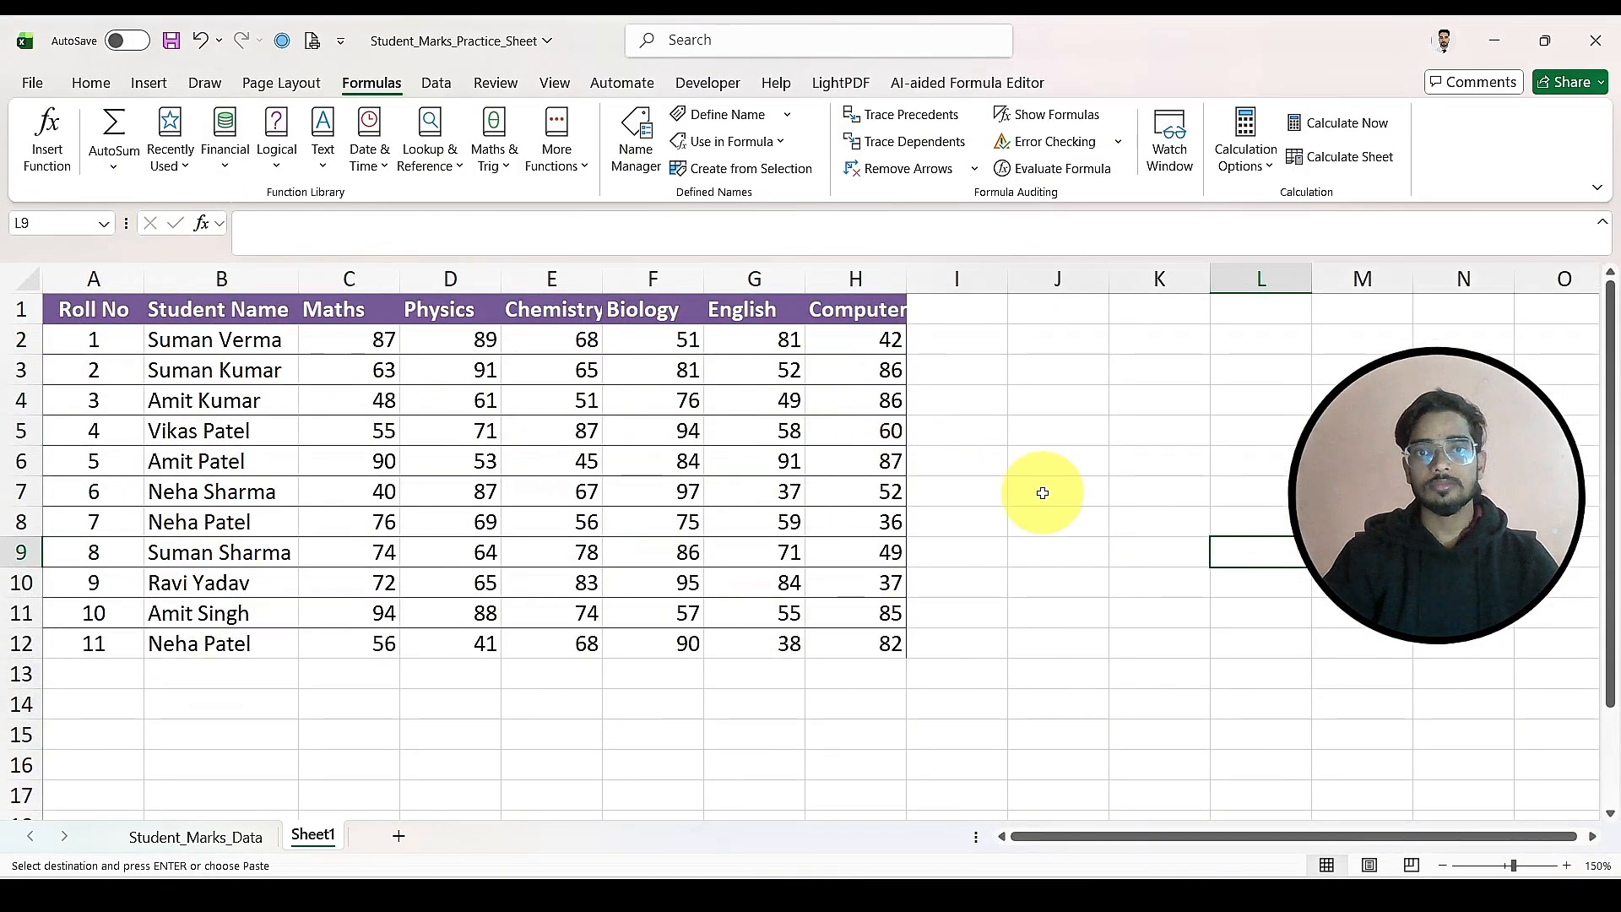
{"action": "key", "text": "Escape"}
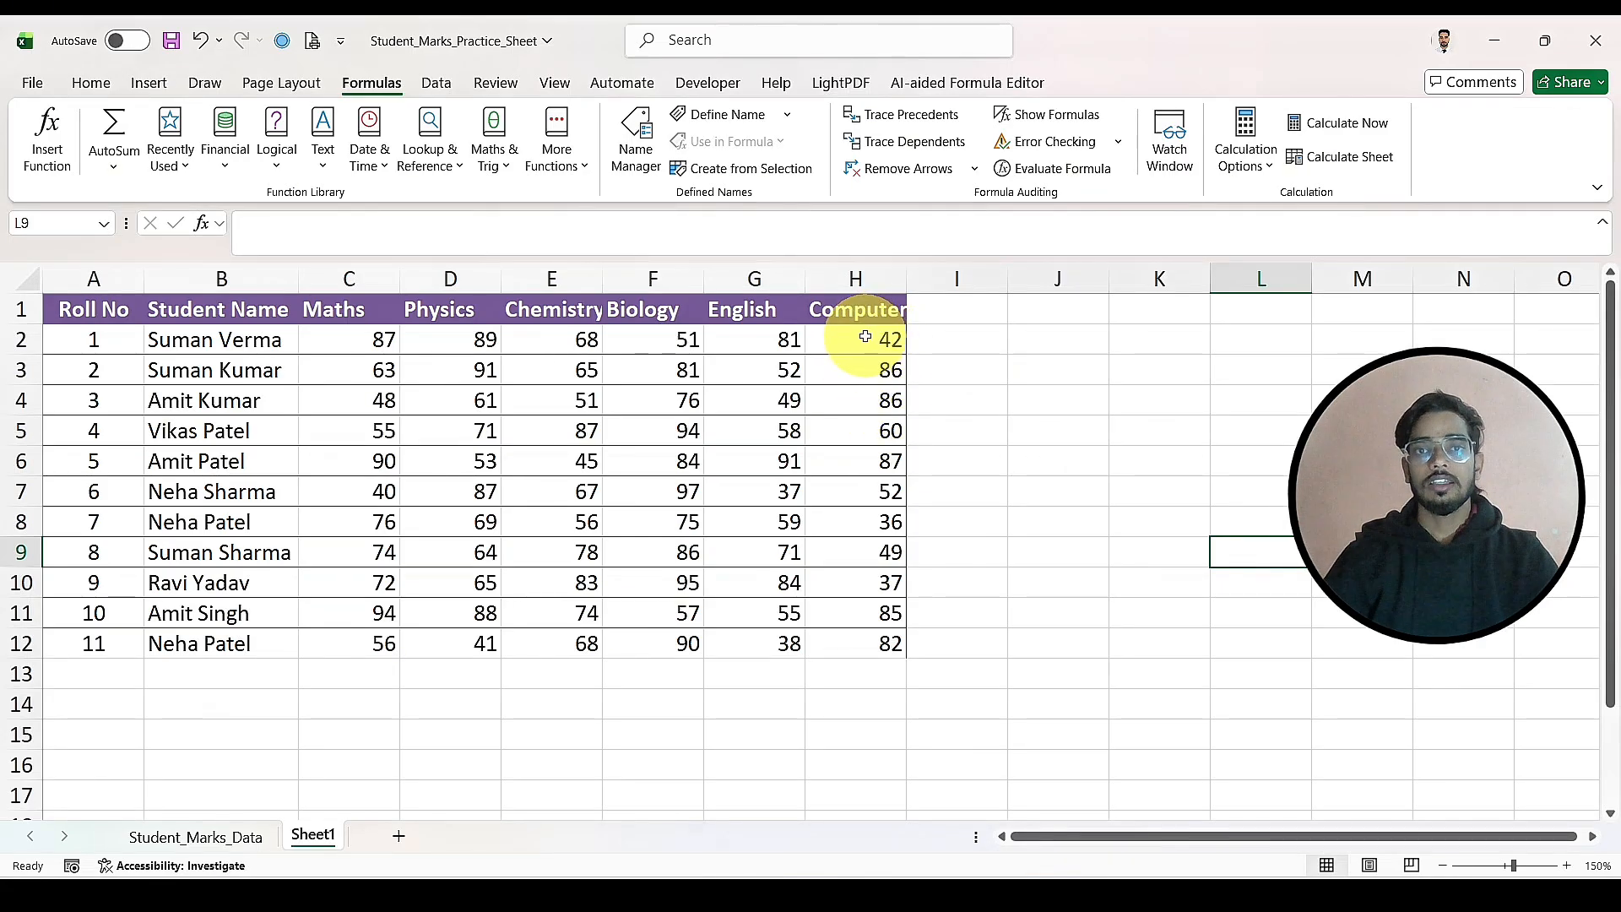
Step: Define the workbook-scoped name Computer for the marks in H2:H12
{"action": "left_click_drag", "start_coordinate": [866, 337], "coordinate": [843, 647]}
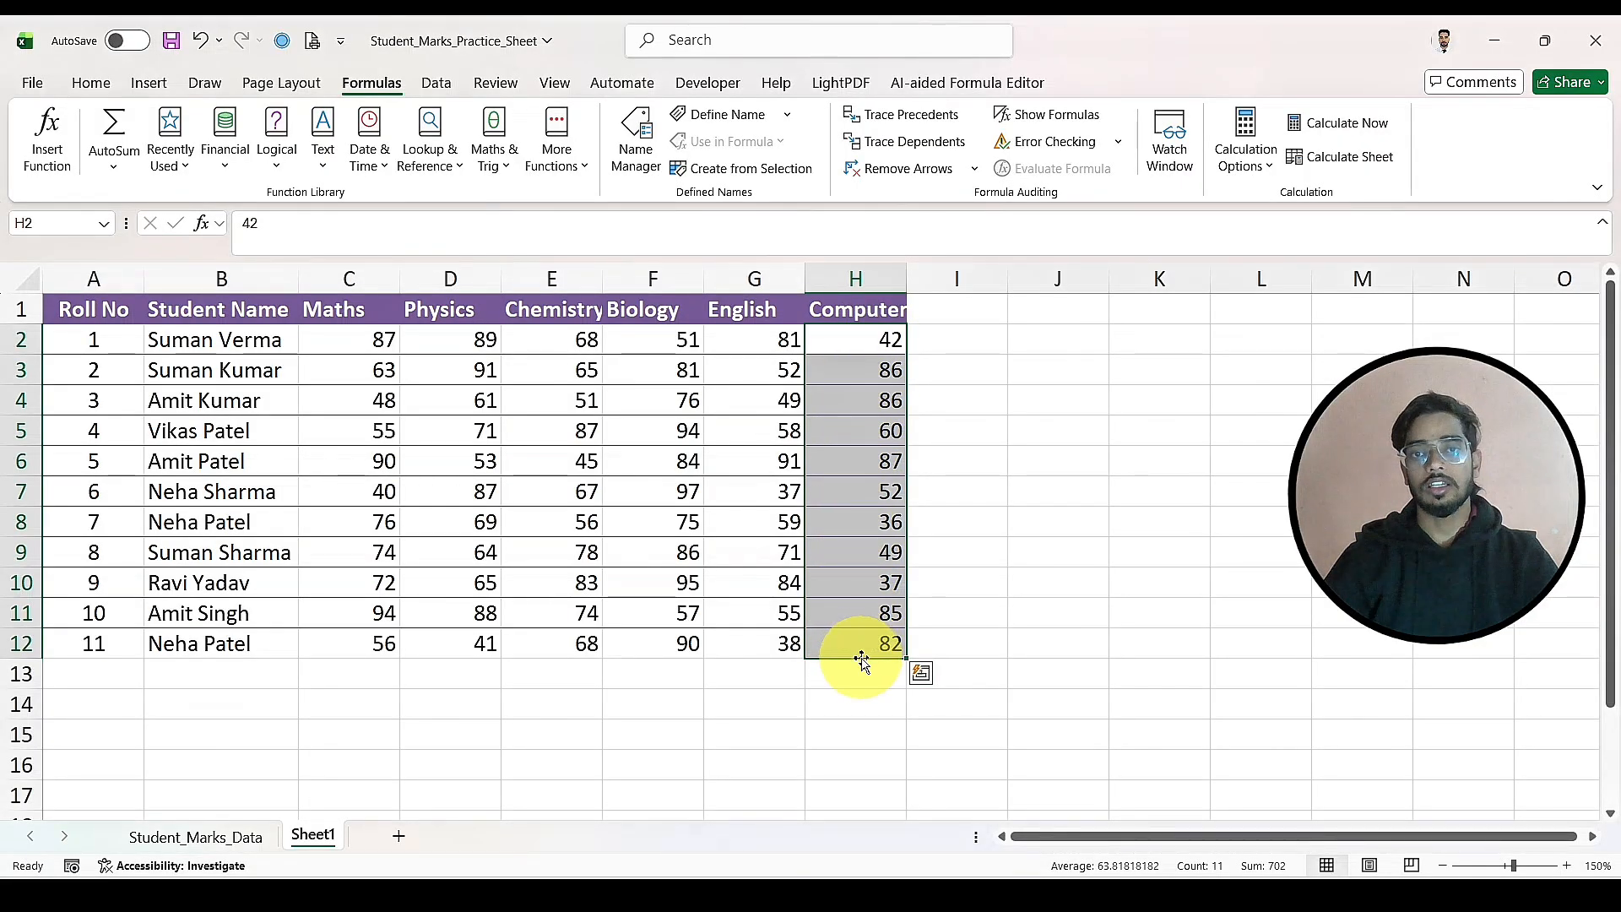
{"action": "left_click", "coordinate": [728, 123]}
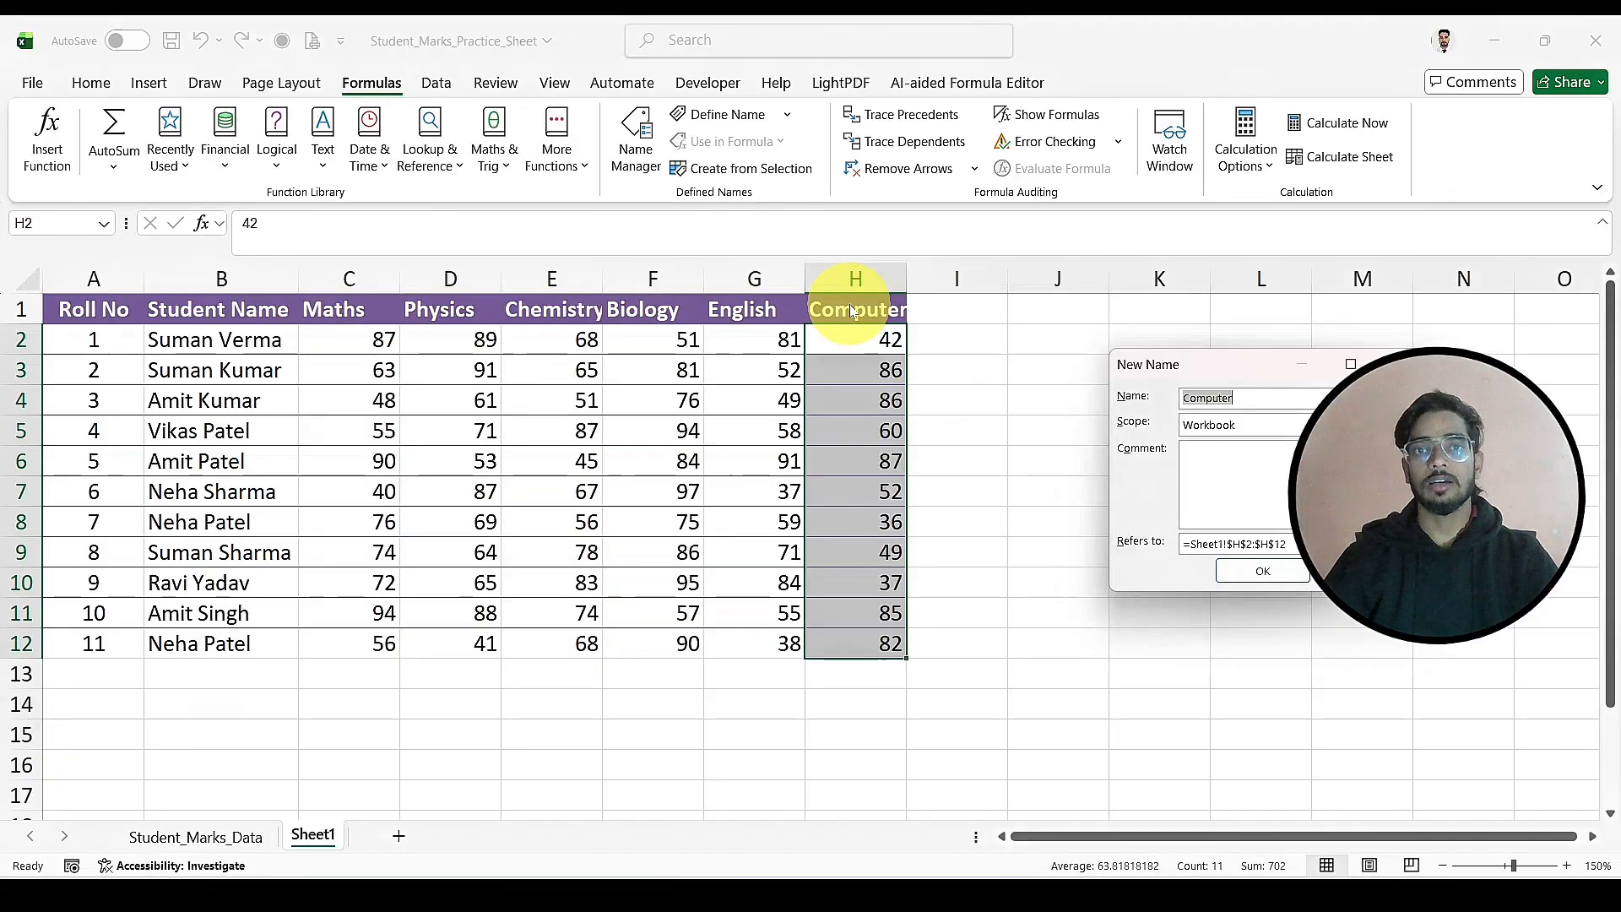
{"action": "left_click", "coordinate": [1260, 573]}
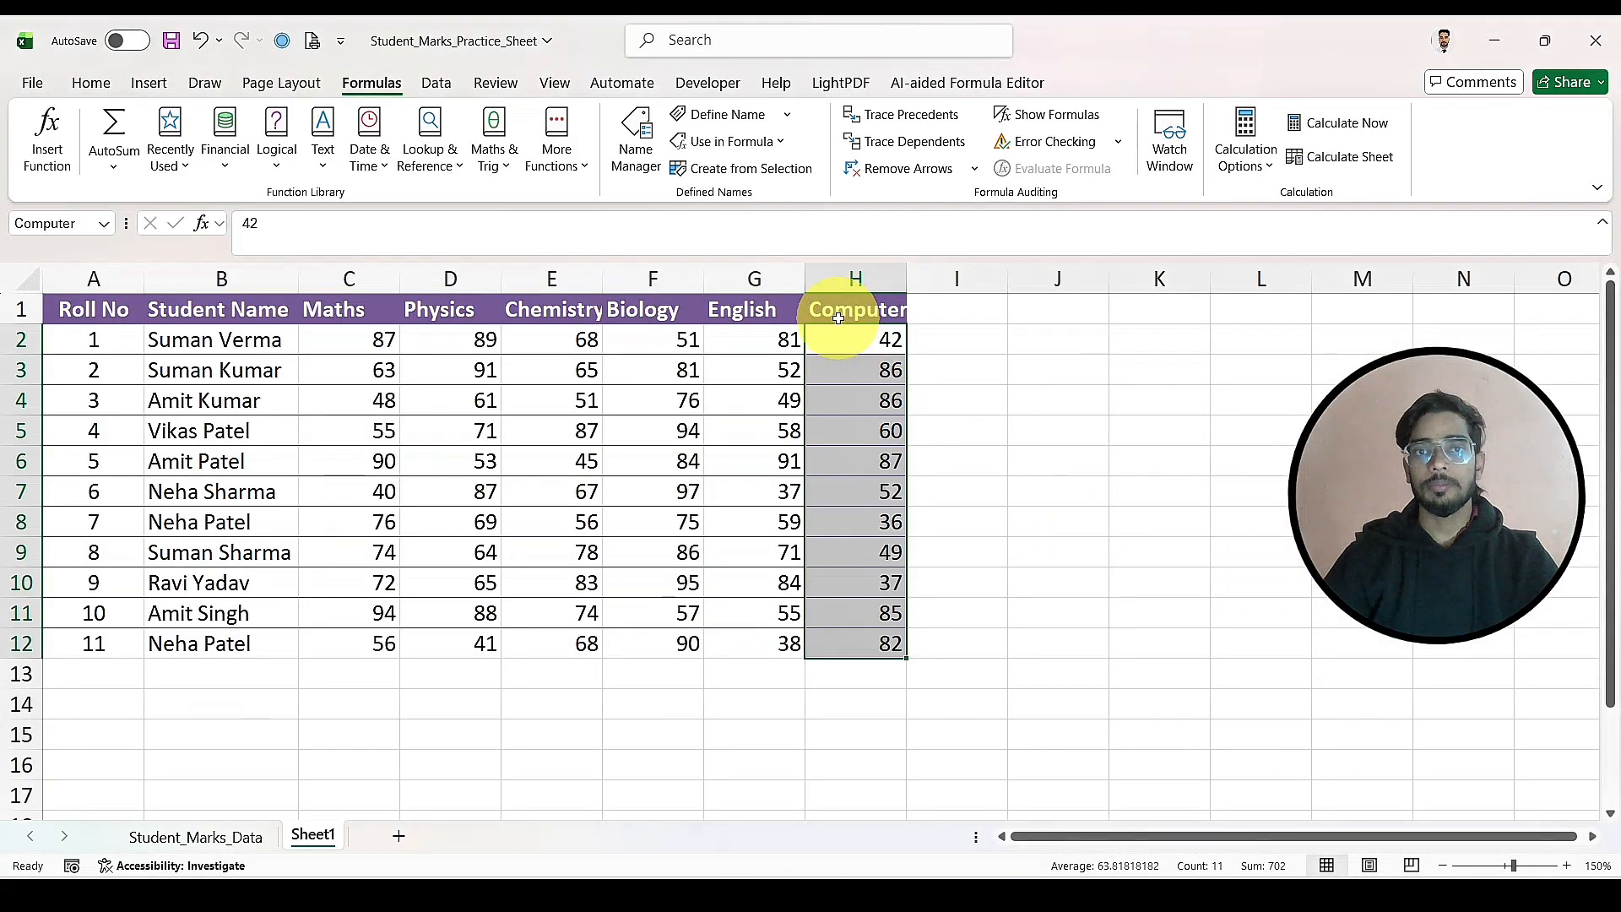
{"action": "left_click", "coordinate": [985, 637]}
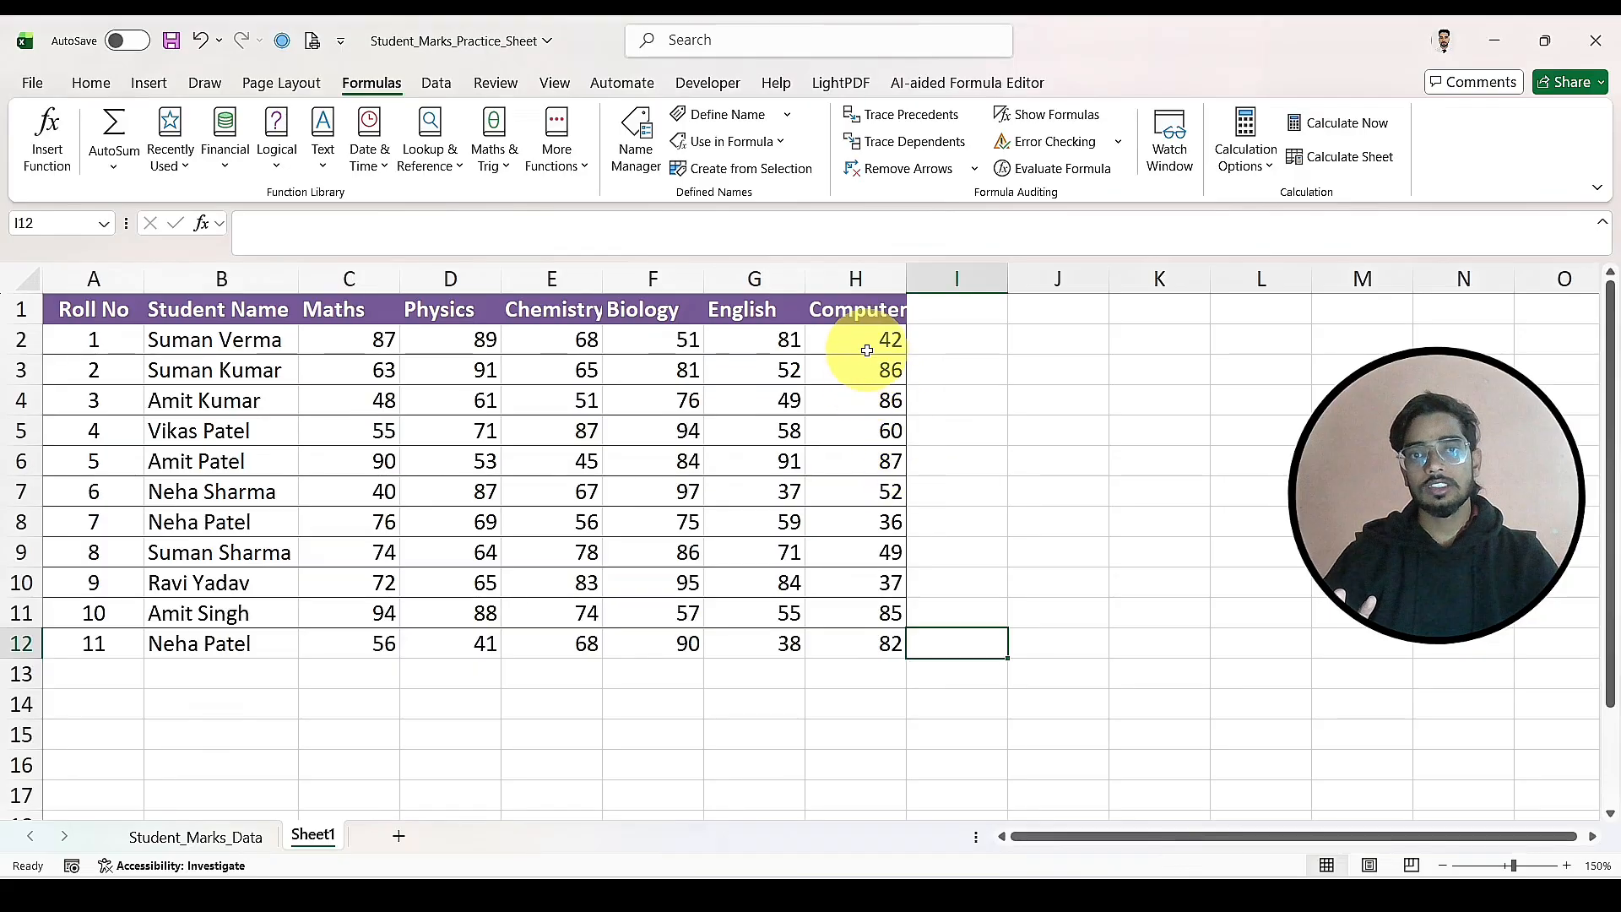
Step: Enter =SUM(Computer) in cell H13 as an automatic sum and check its formula
{"action": "left_click", "coordinate": [886, 670]}
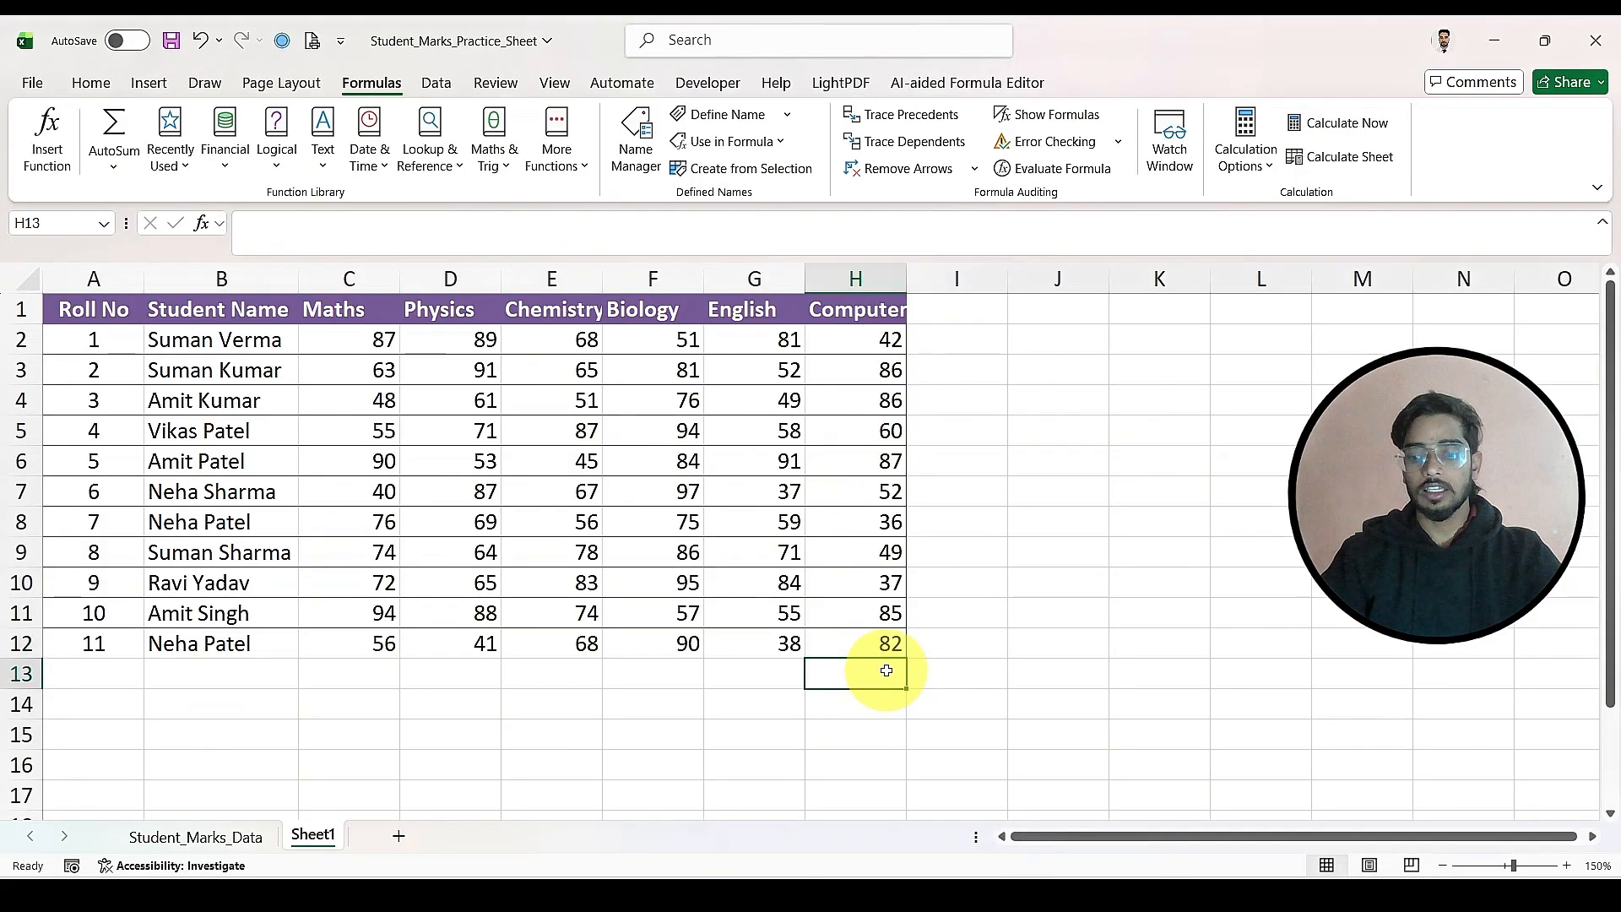
{"action": "key", "text": "alt+equal"}
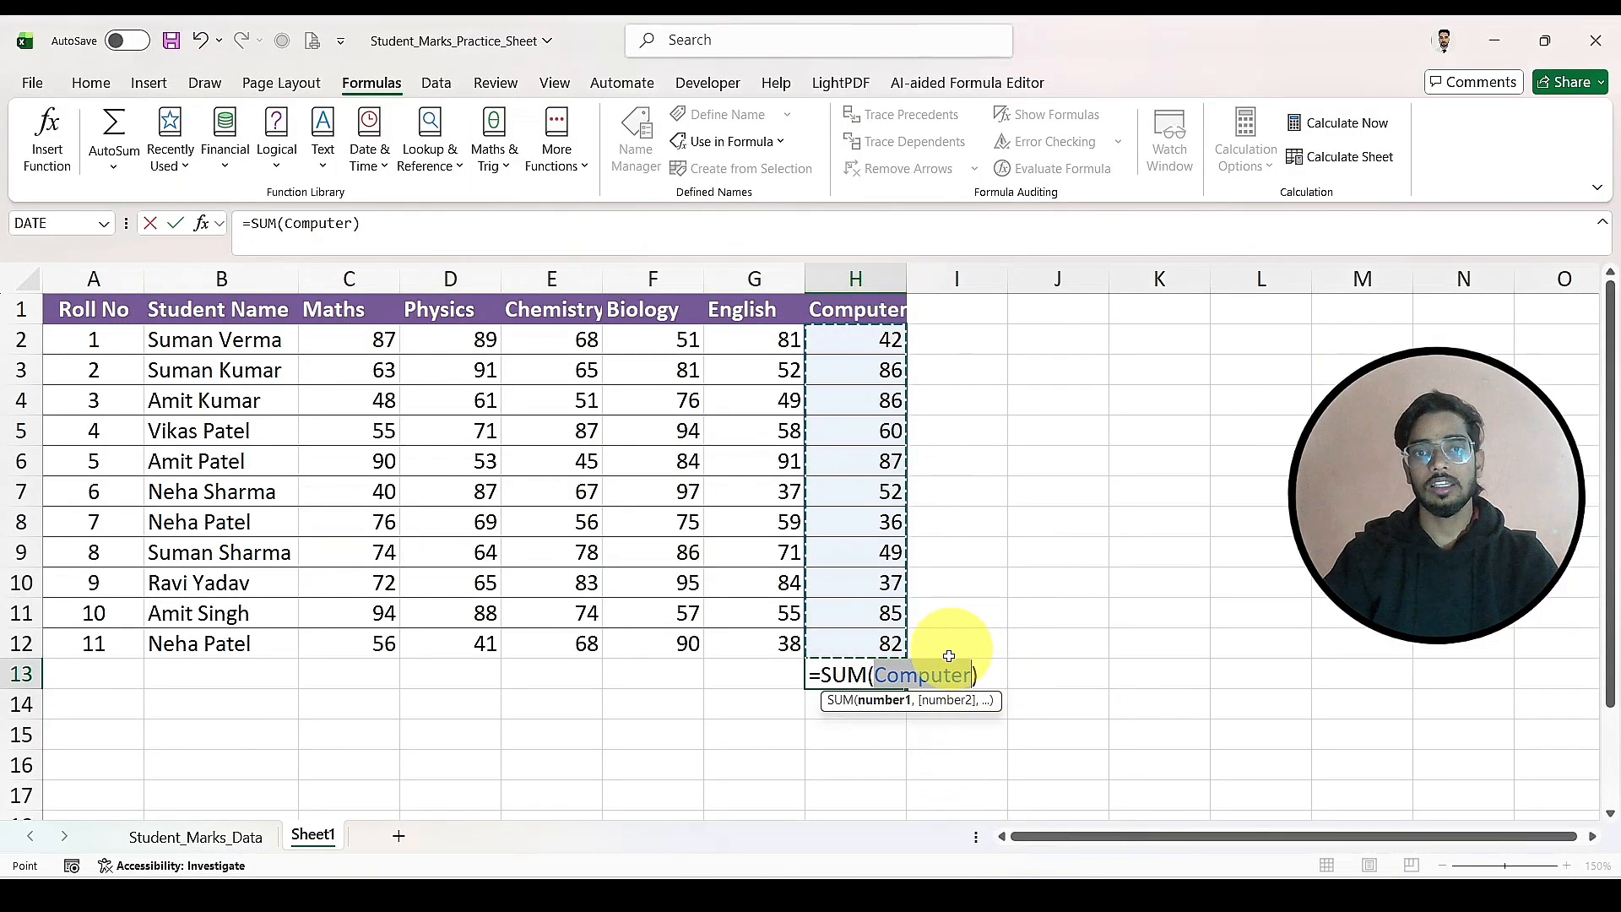
{"action": "key", "text": "Return"}
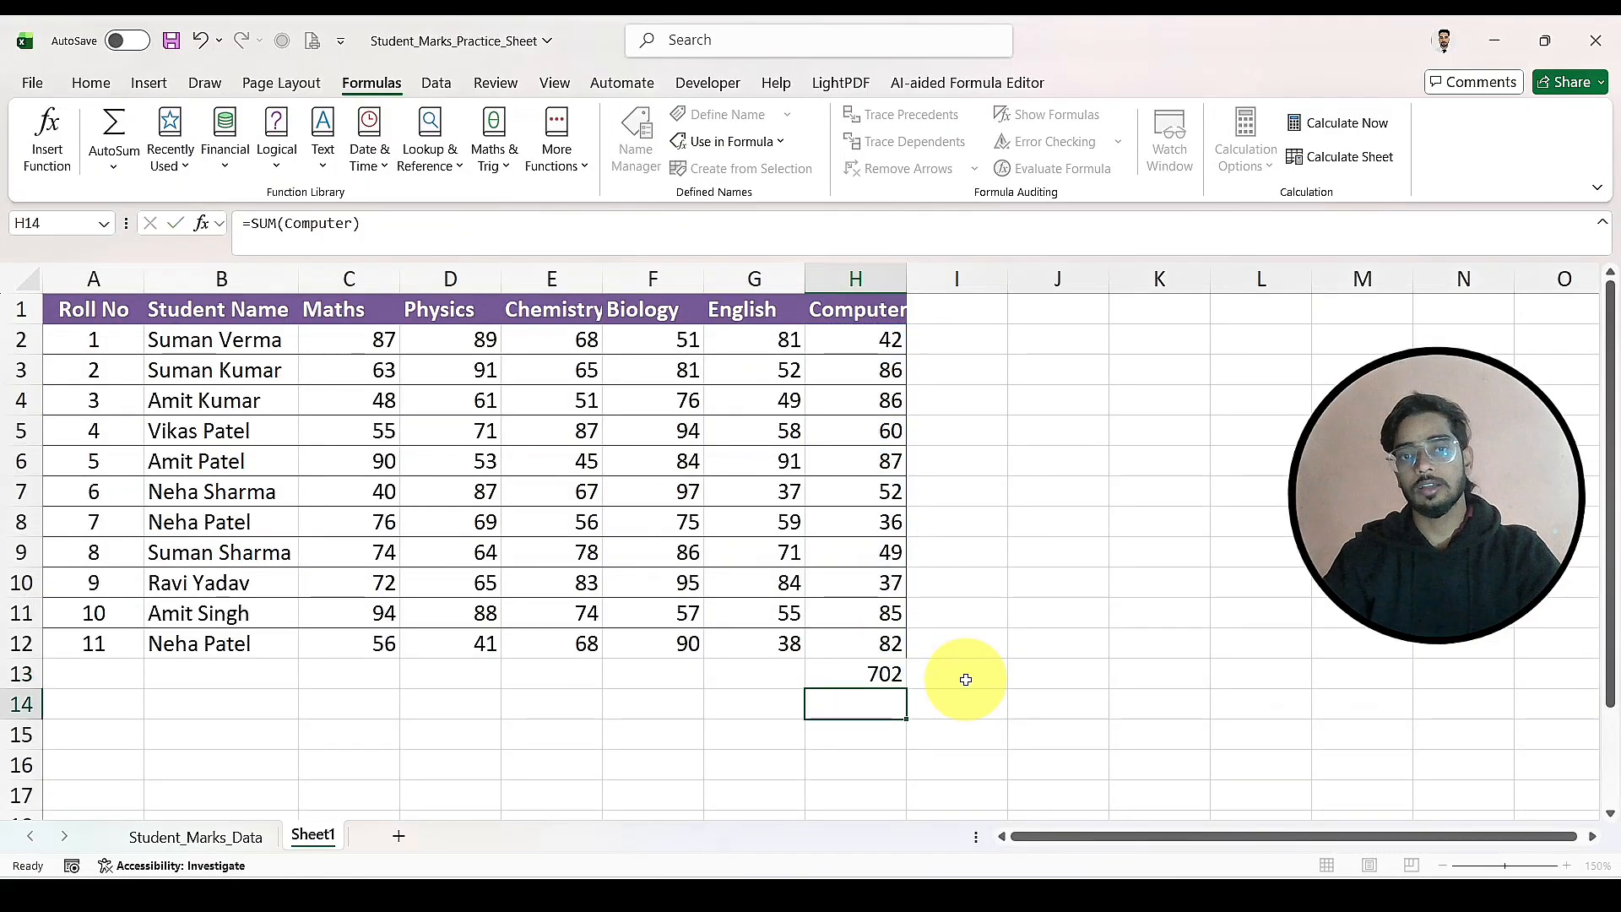
{"action": "left_click", "coordinate": [857, 672]}
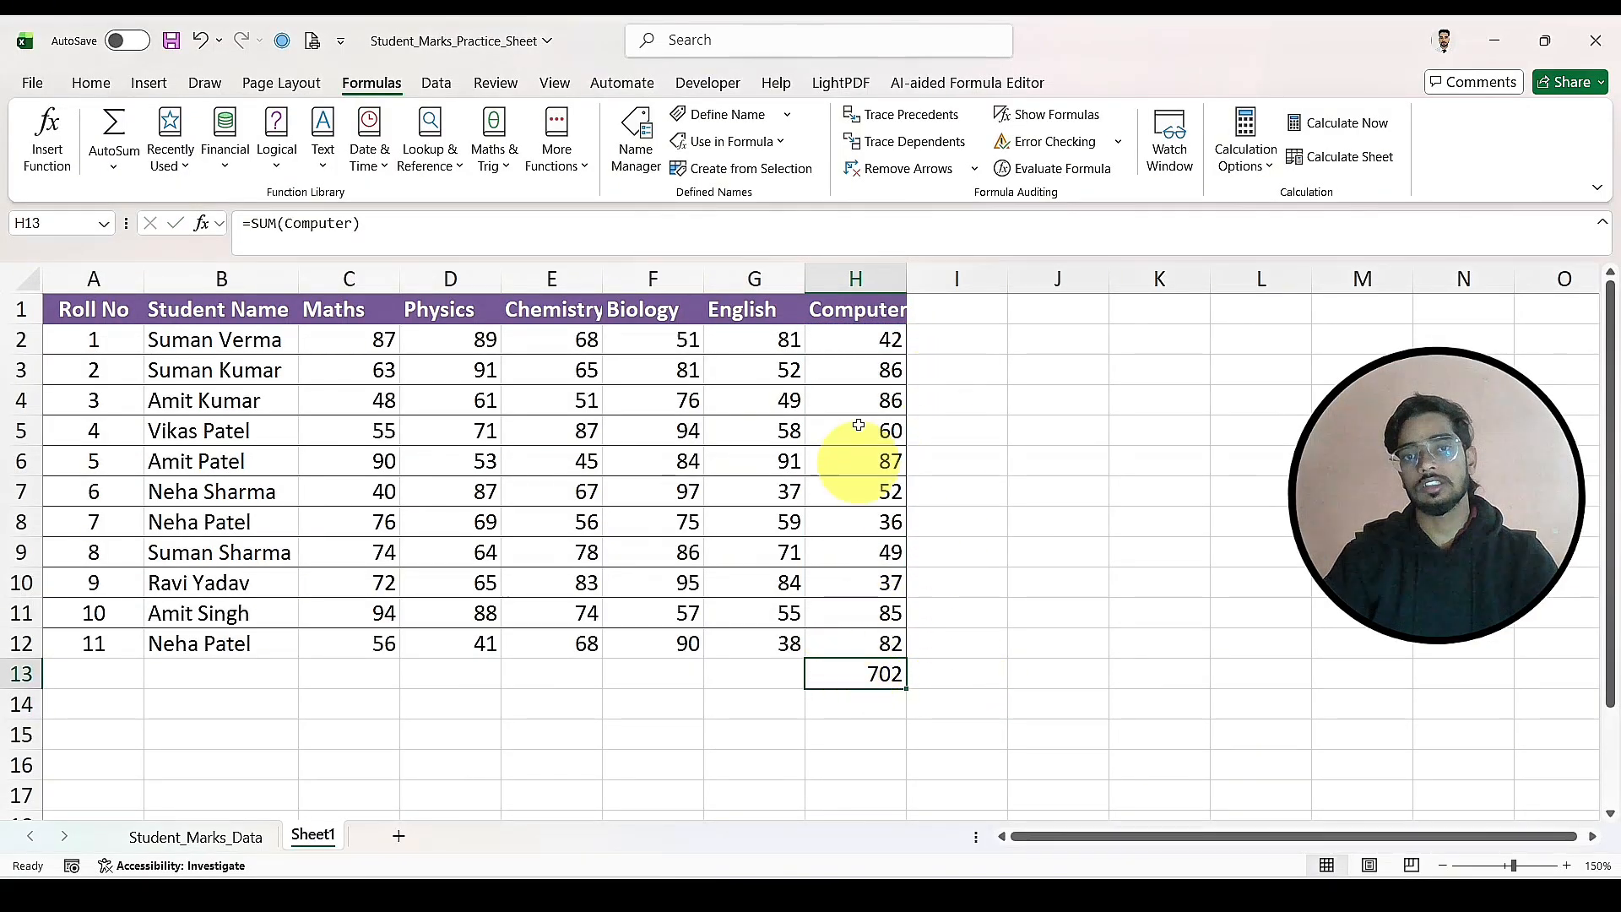
{"action": "left_click", "coordinate": [1037, 496]}
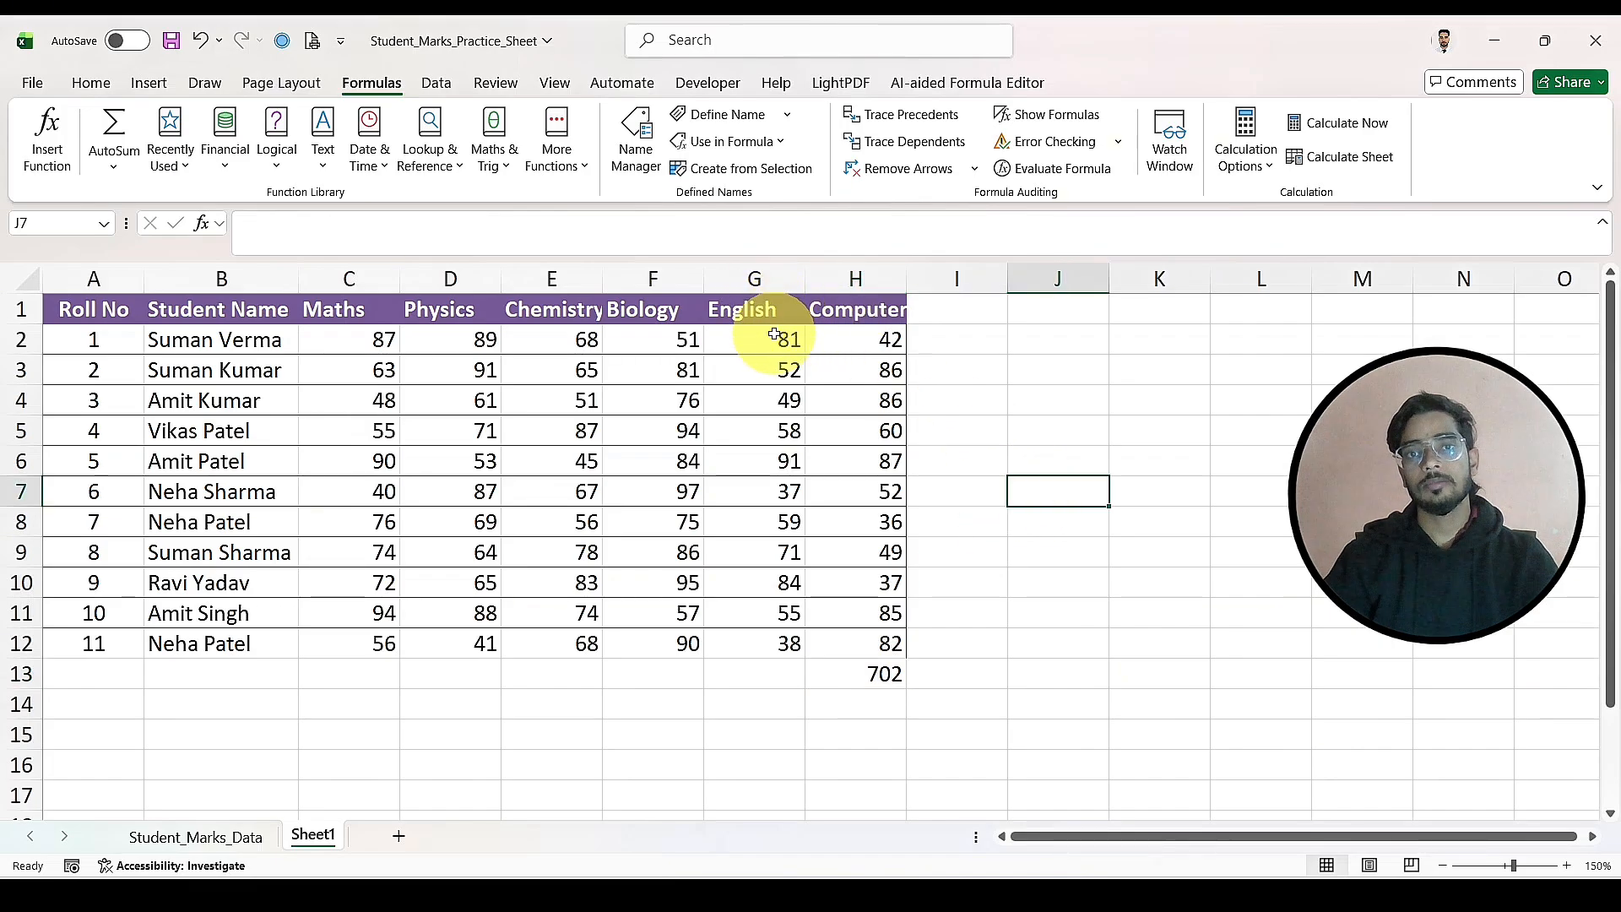
Step: Define the workbook-scoped name English for the marks in G2:G12
{"action": "left_click_drag", "start_coordinate": [774, 335], "coordinate": [786, 646]}
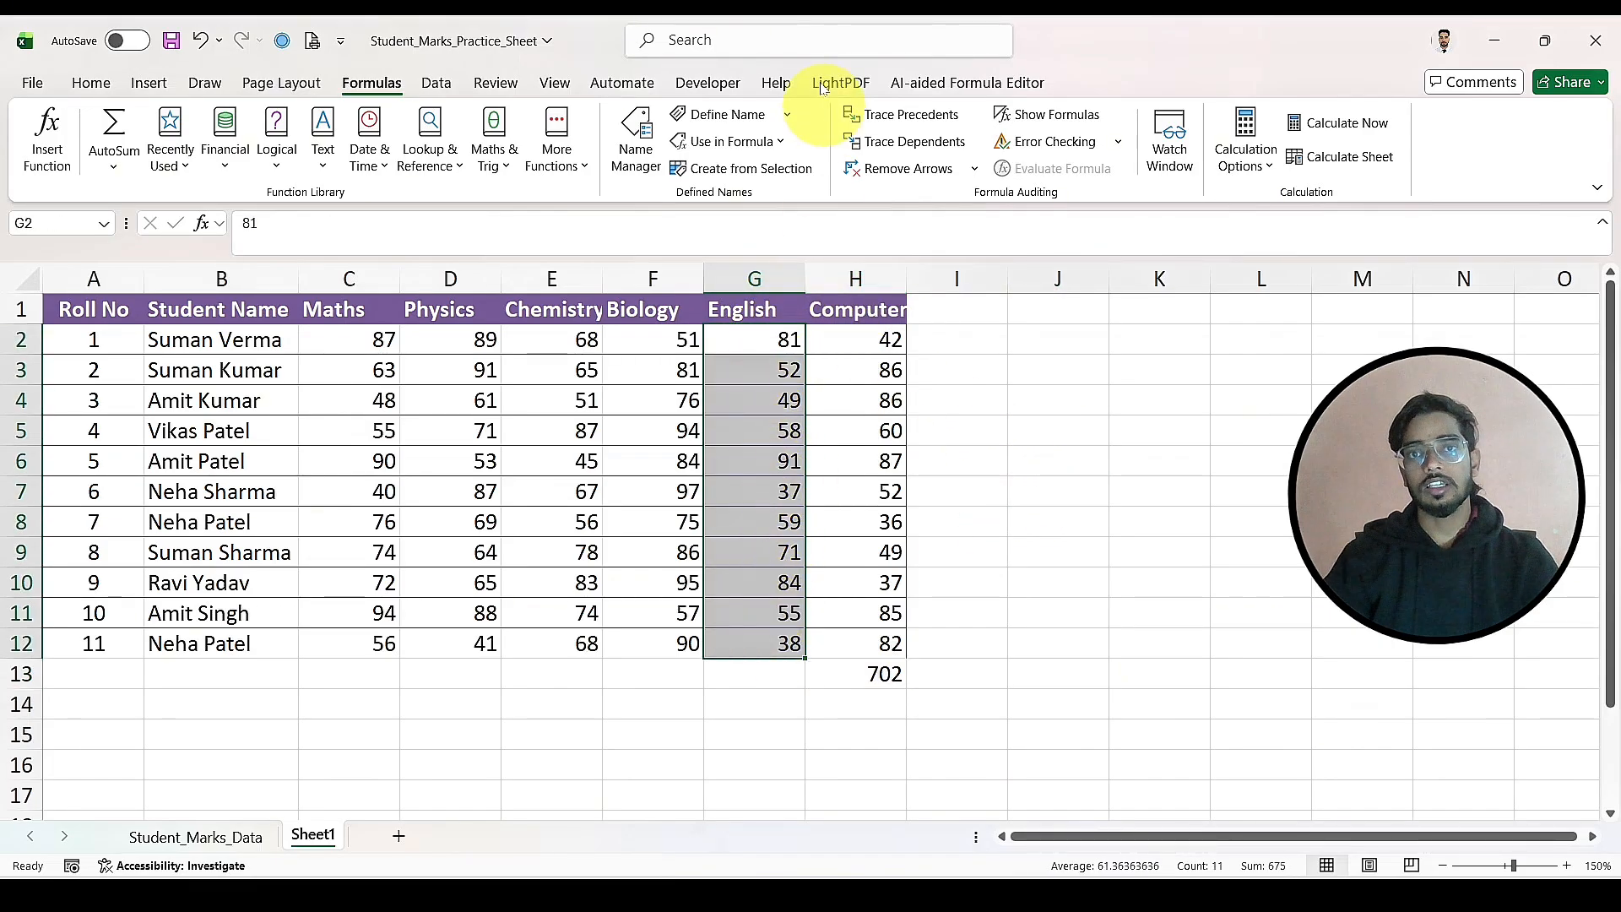
{"action": "left_click", "coordinate": [727, 114]}
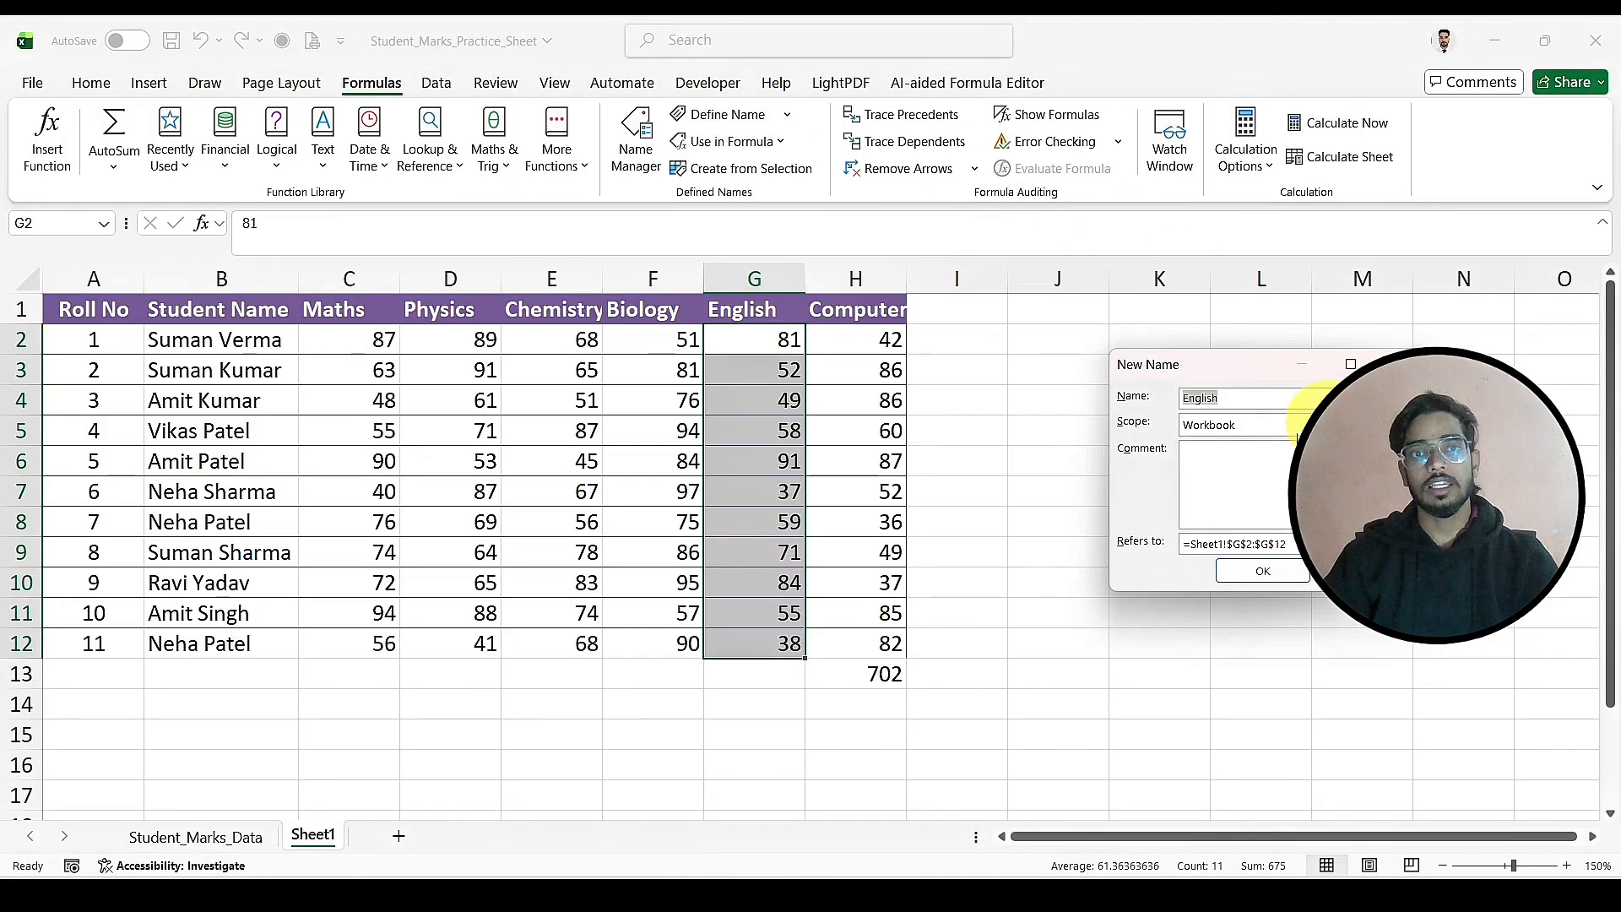
{"action": "left_click", "coordinate": [1223, 403]}
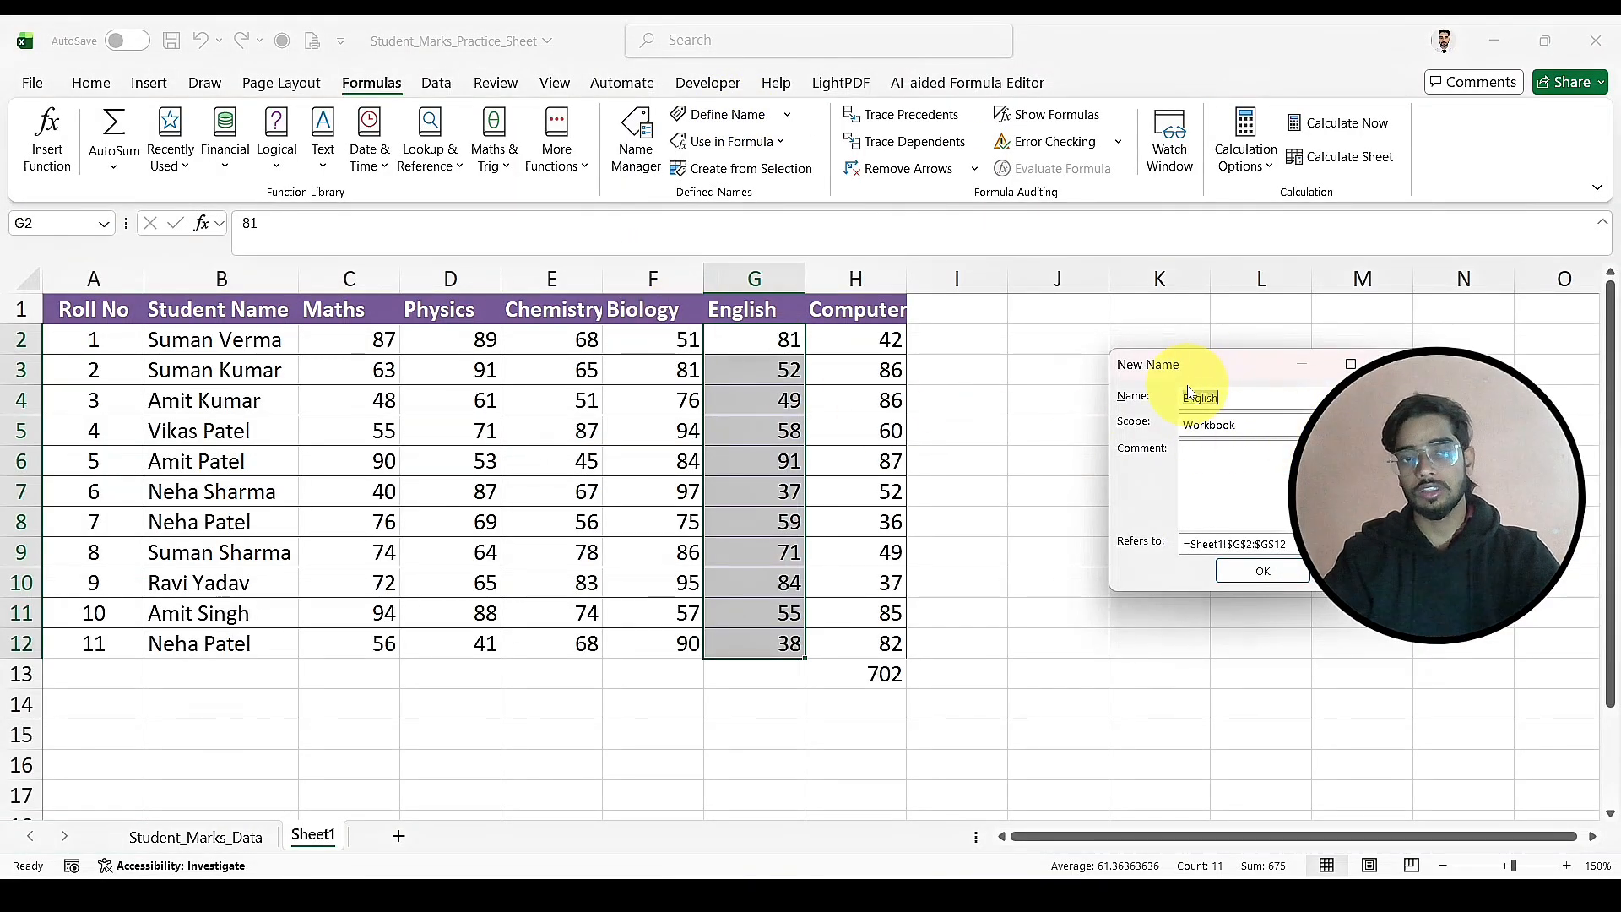
{"action": "left_click", "coordinate": [1253, 570]}
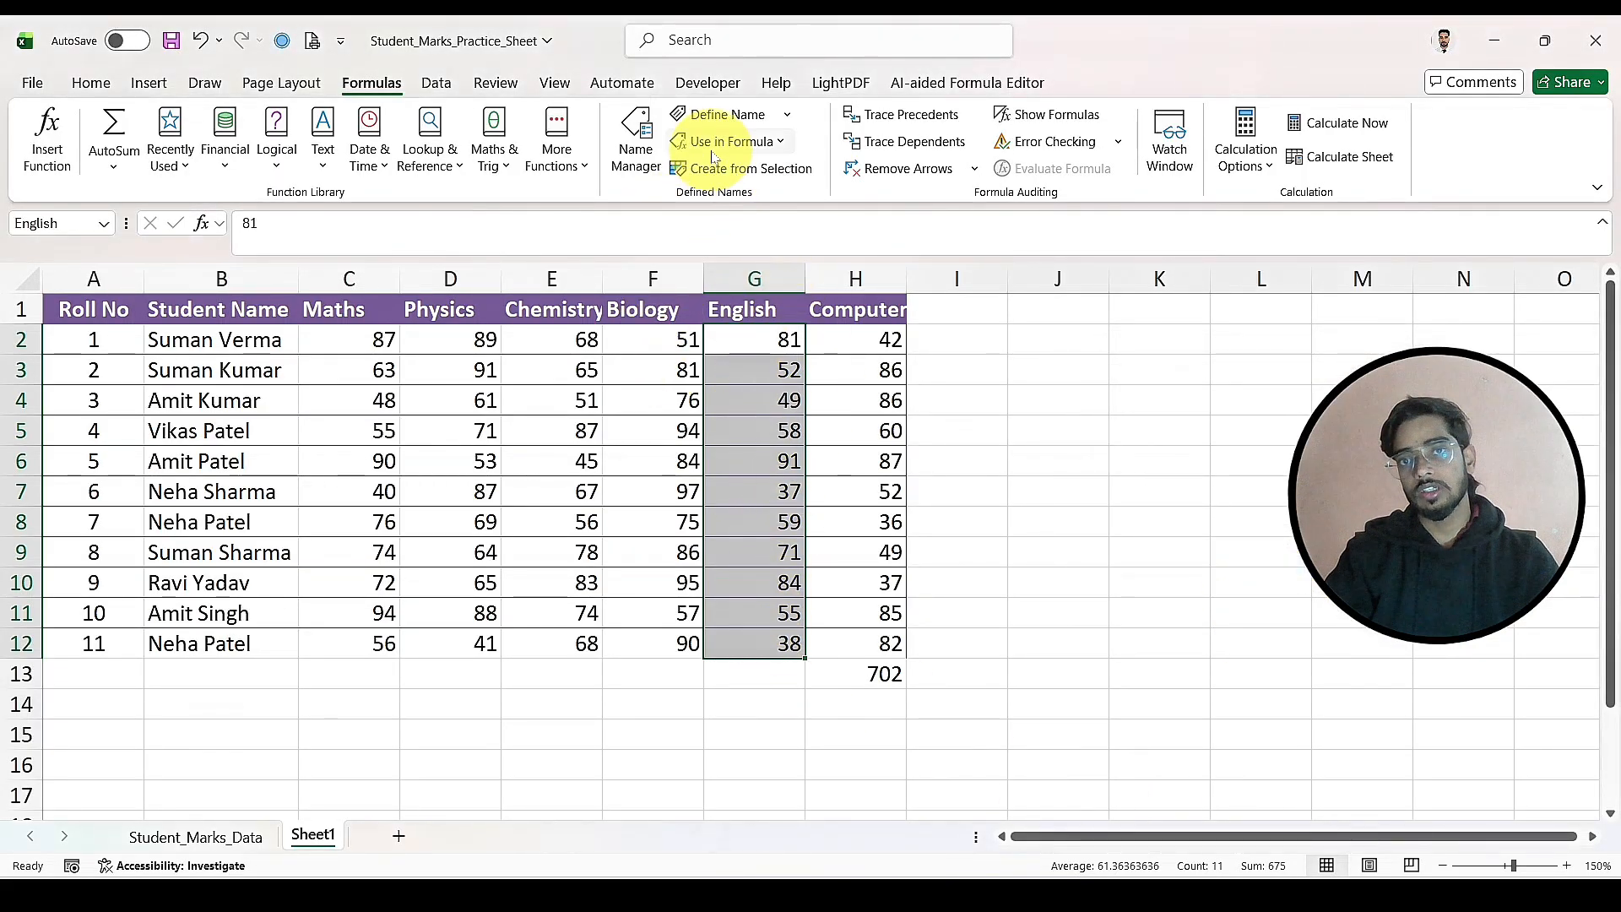
Step: Total the English marks in cell G13 with the formula =SUM(English)
{"action": "left_click", "coordinate": [754, 668]}
{"action": "type", "text": "=SUM(English)"}
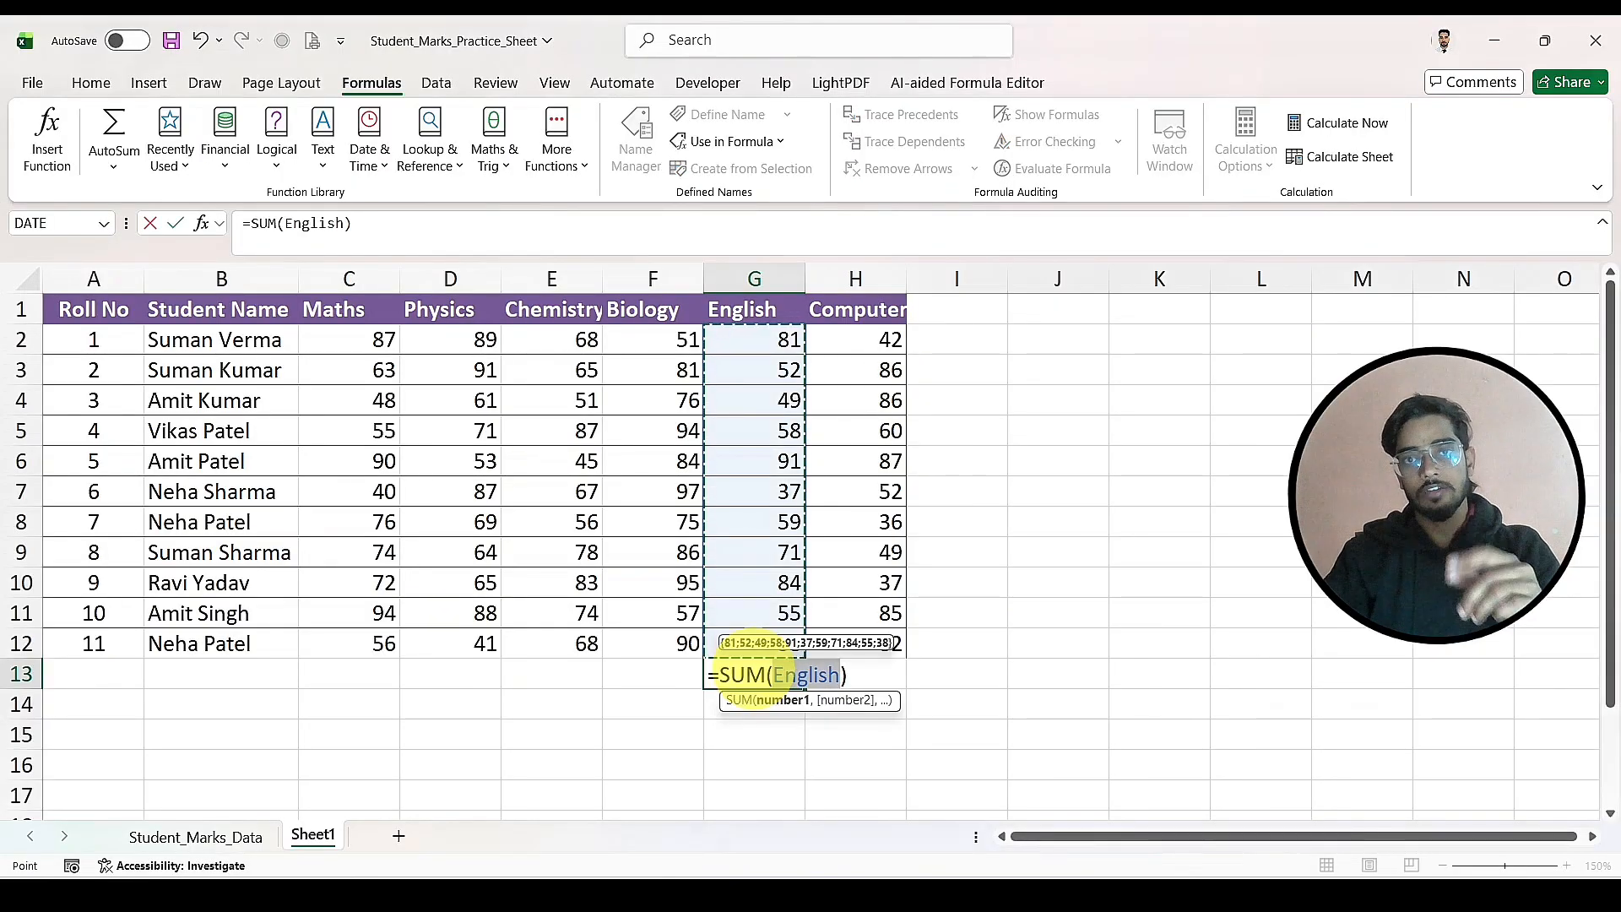
{"action": "key", "text": "Return"}
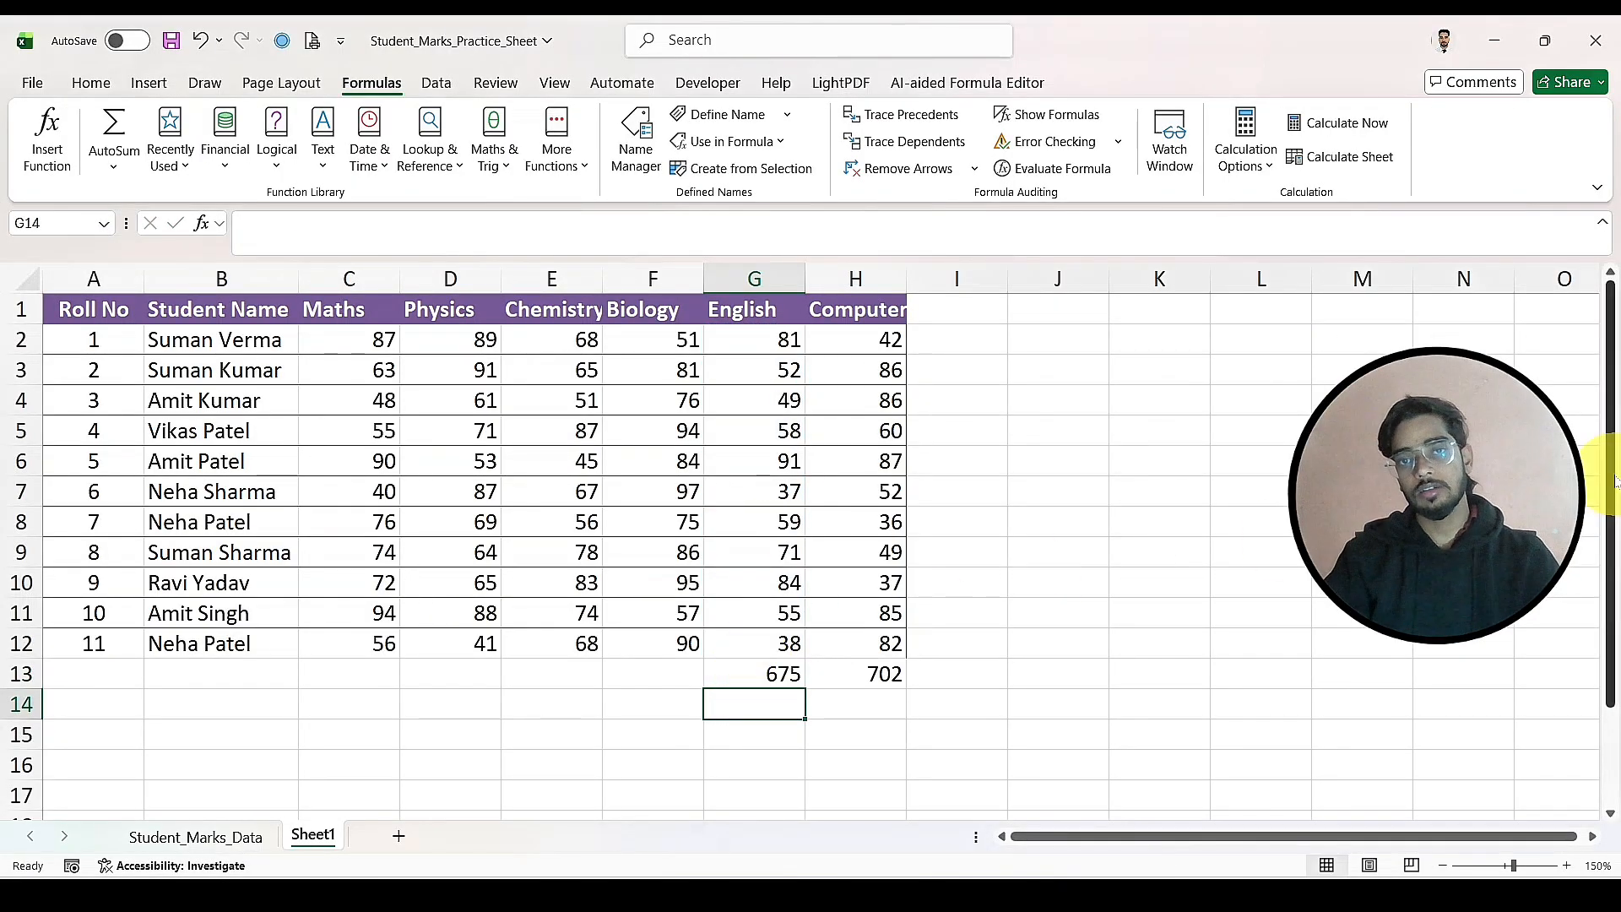
{"action": "left_click", "coordinate": [962, 731]}
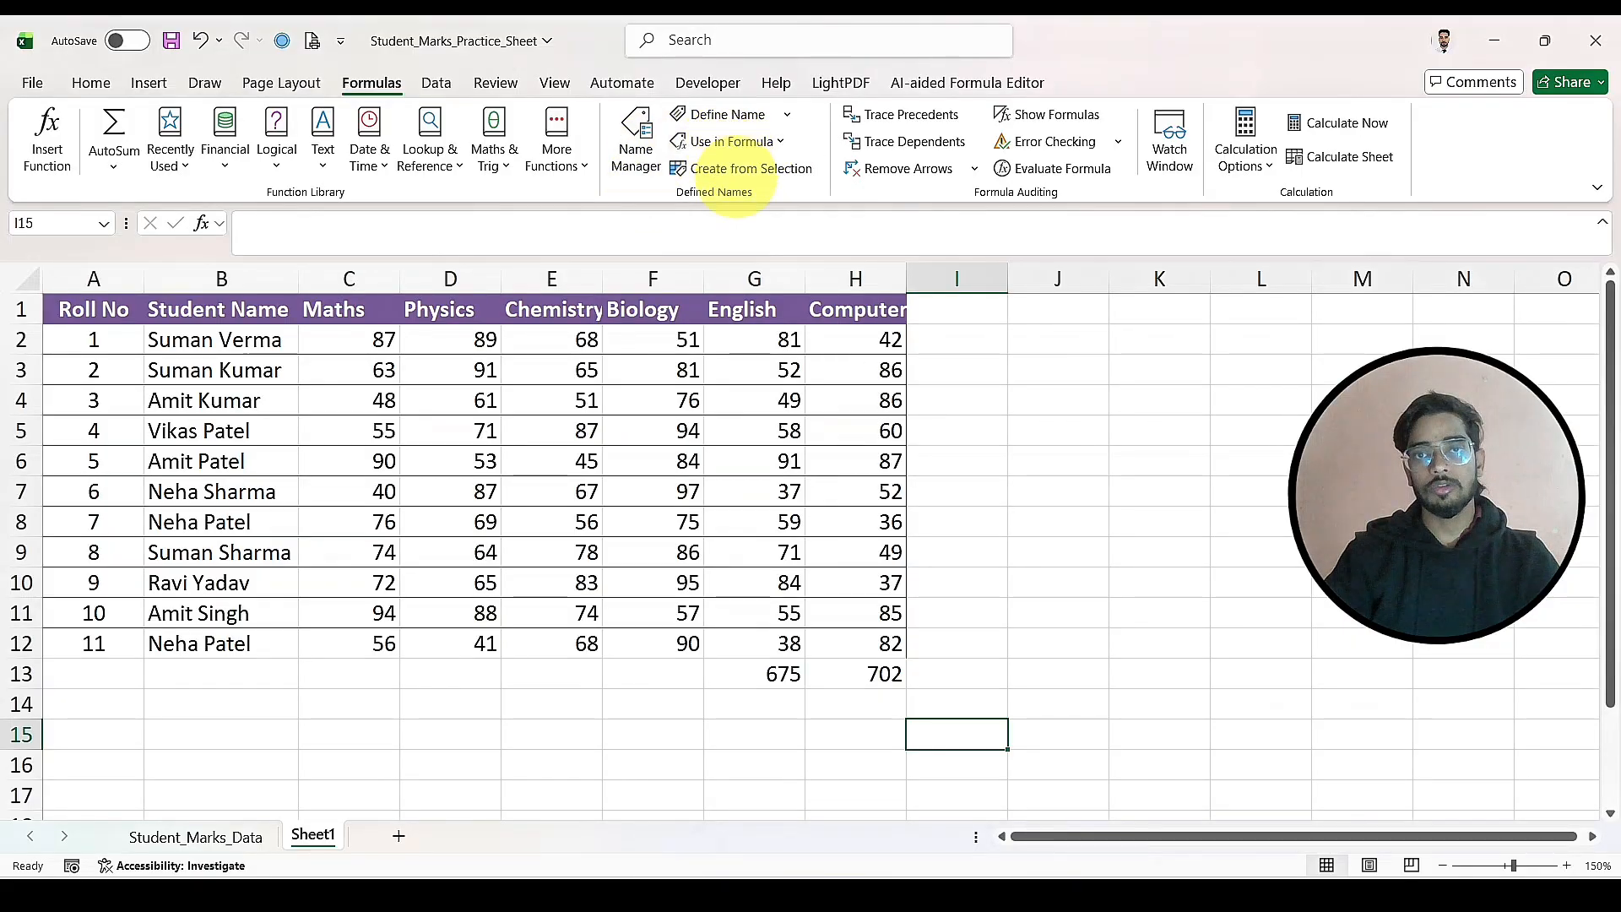
Step: Review the names available for formulas and inspect the Computer name's definition in the Name Manager
{"action": "left_click", "coordinate": [771, 144]}
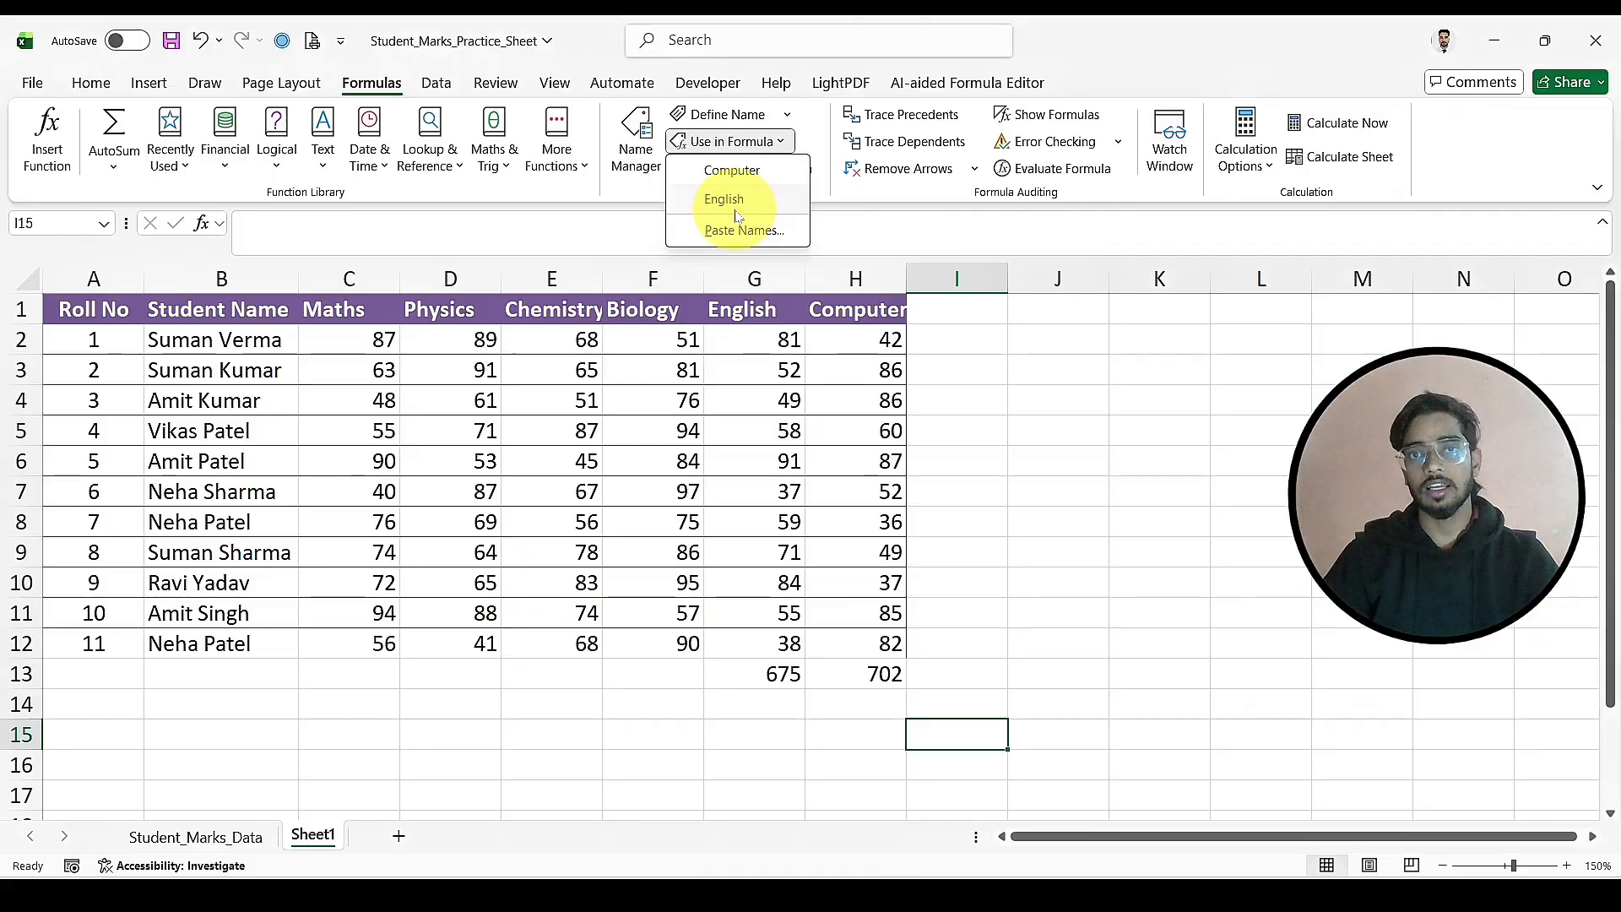
{"action": "left_click", "coordinate": [646, 127]}
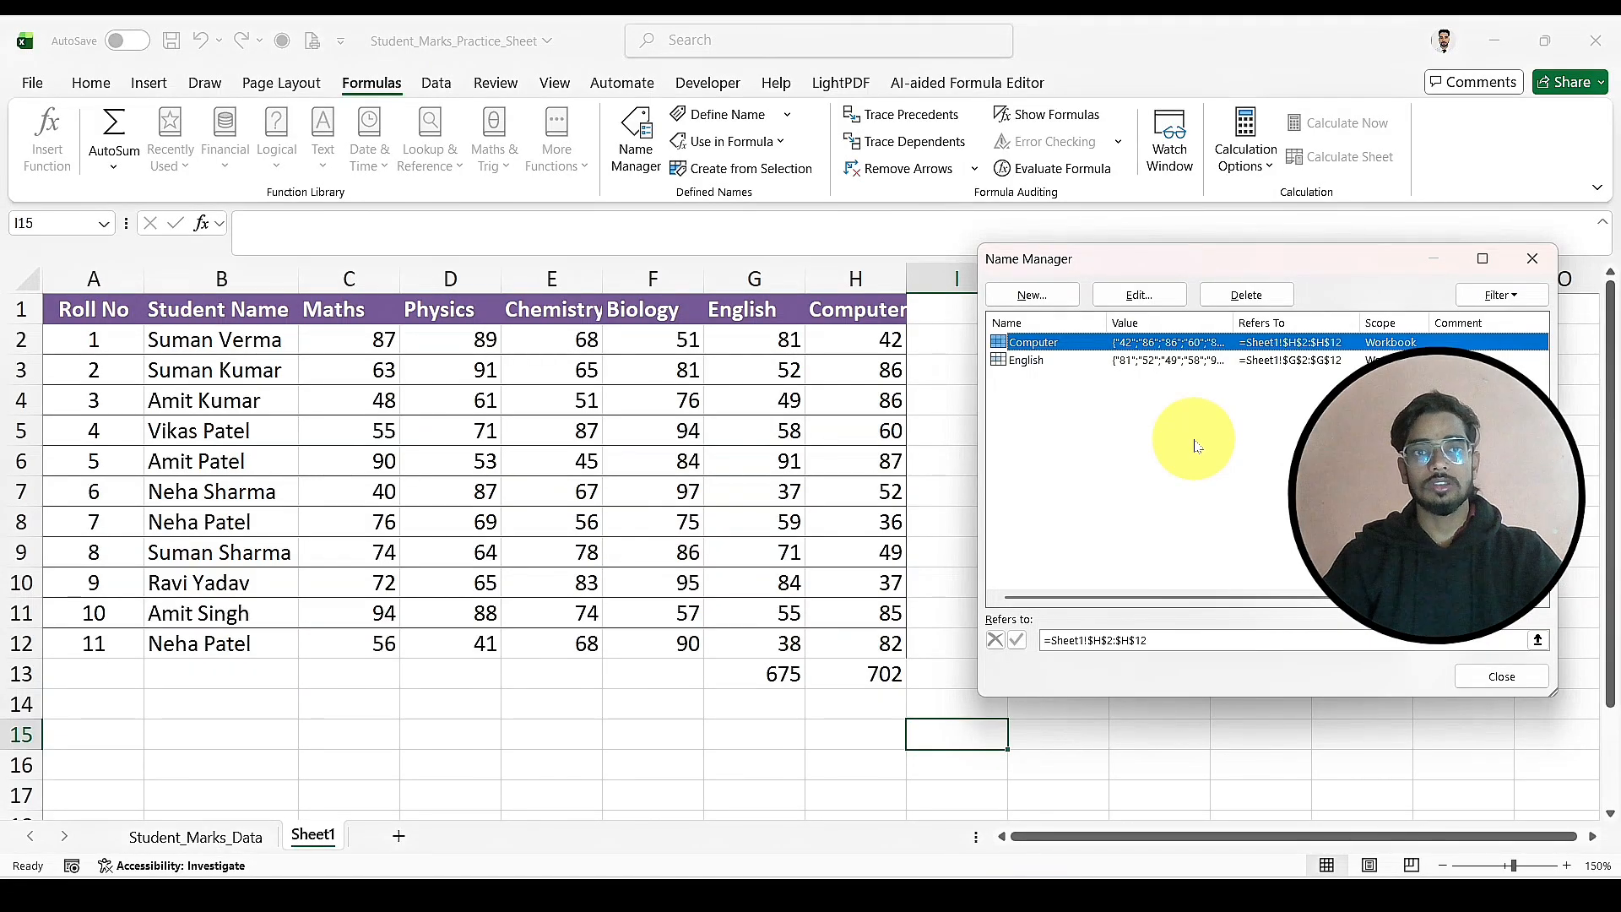
{"action": "left_click", "coordinate": [1162, 300]}
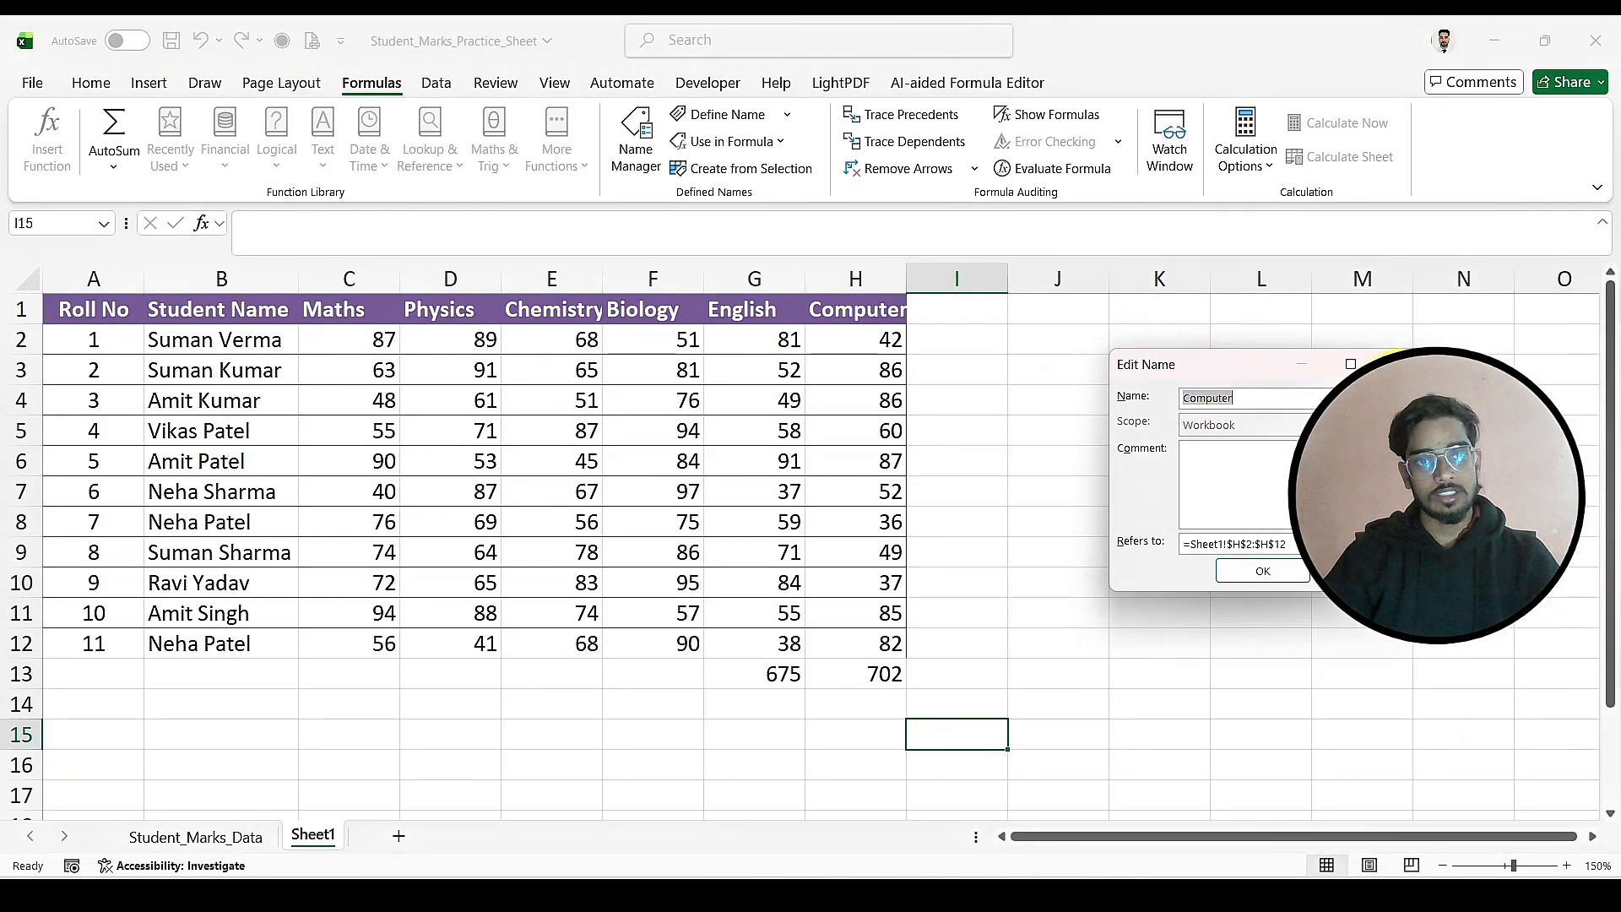
{"action": "left_click", "coordinate": [1405, 370]}
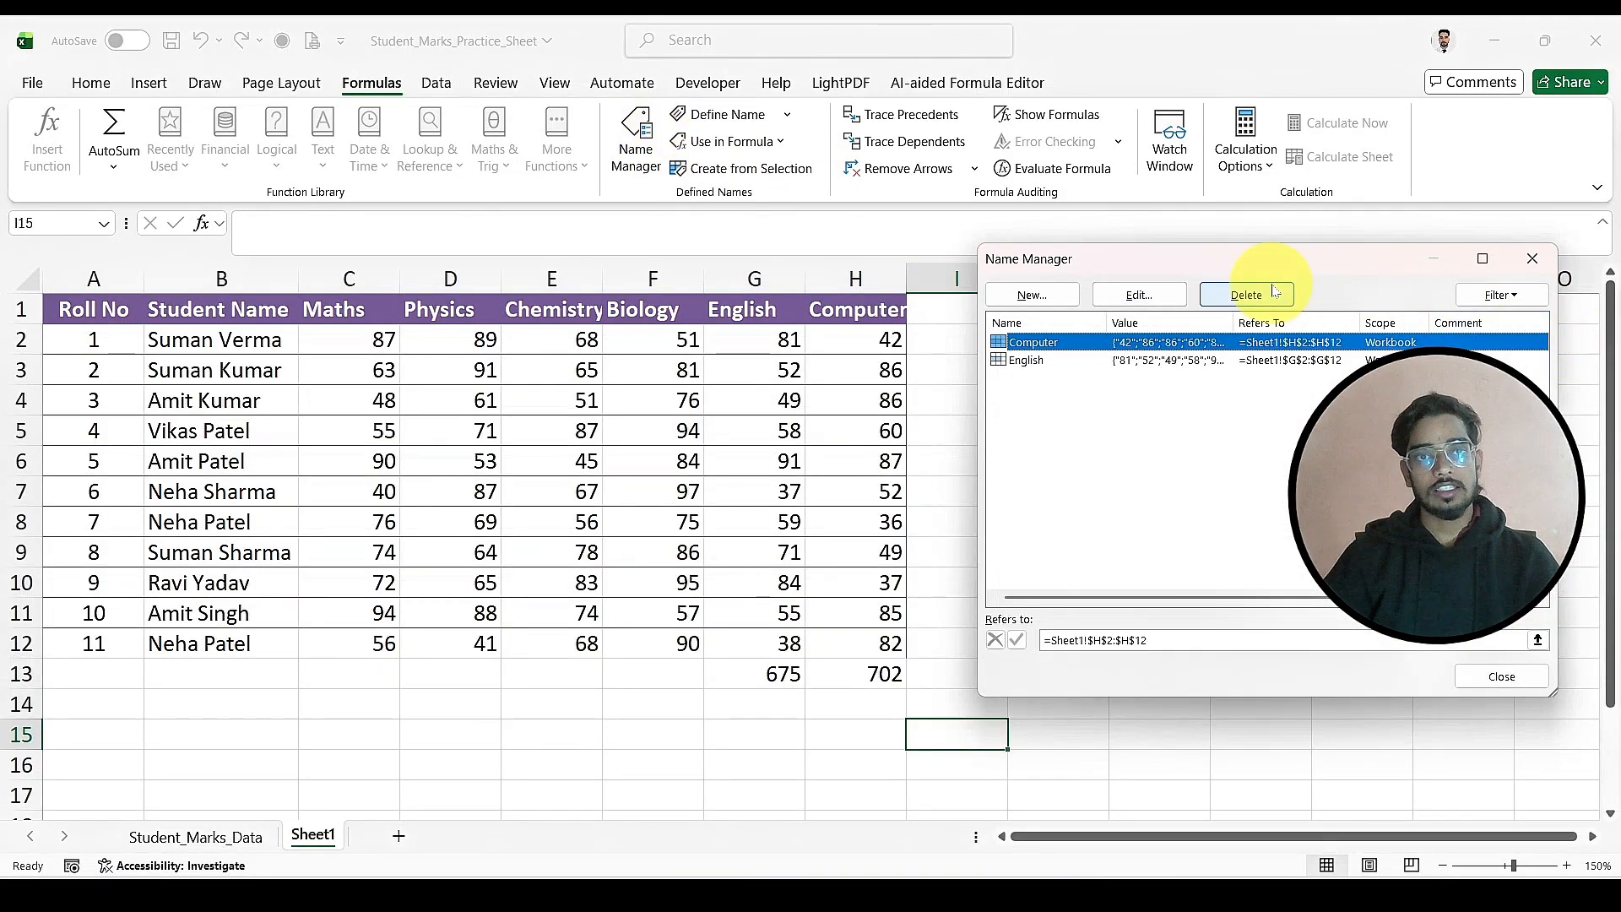
Step: Delete the defined names Computer and English from the workbook
{"action": "left_click", "coordinate": [1170, 360], "text": "shift"}
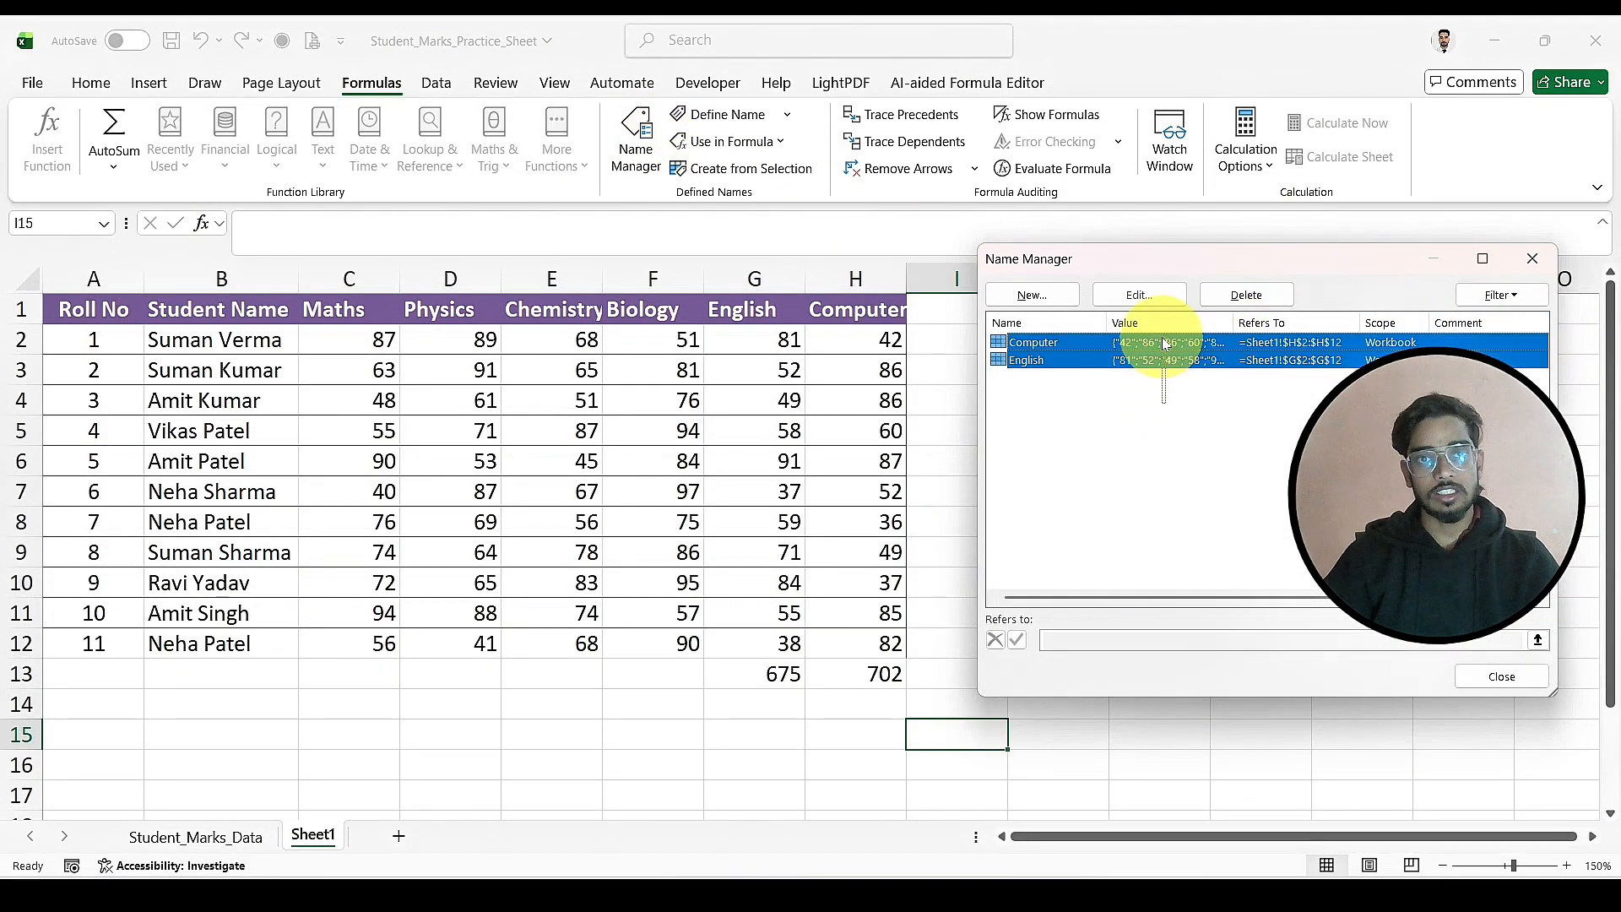
{"action": "left_click", "coordinate": [1247, 295]}
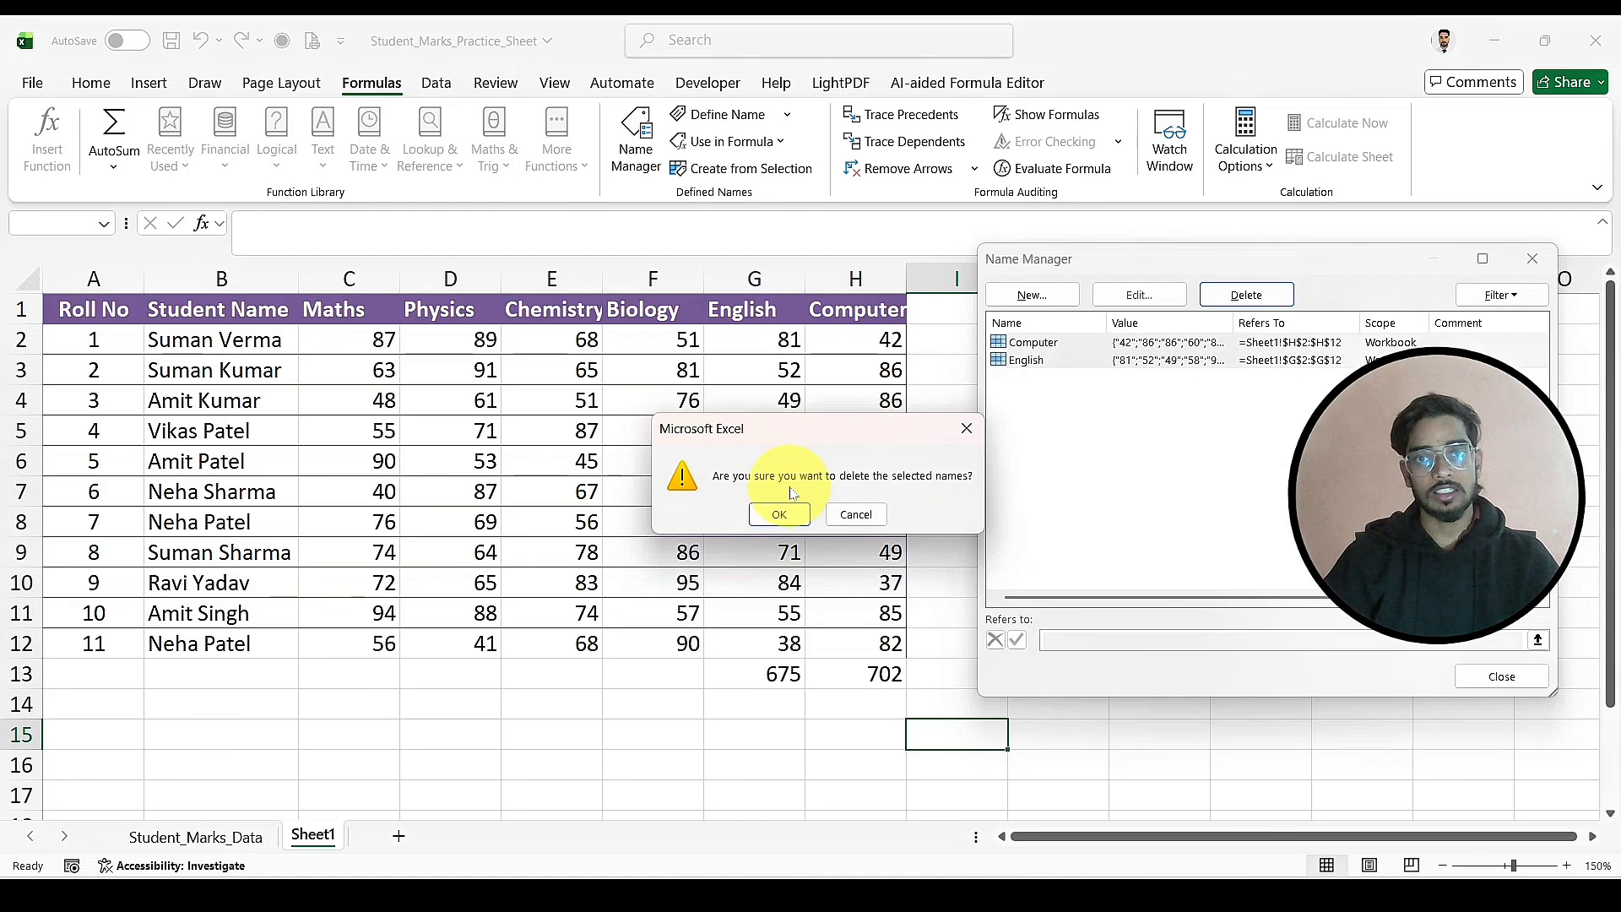
{"action": "left_click", "coordinate": [781, 510]}
{"action": "left_click", "coordinate": [1059, 302]}
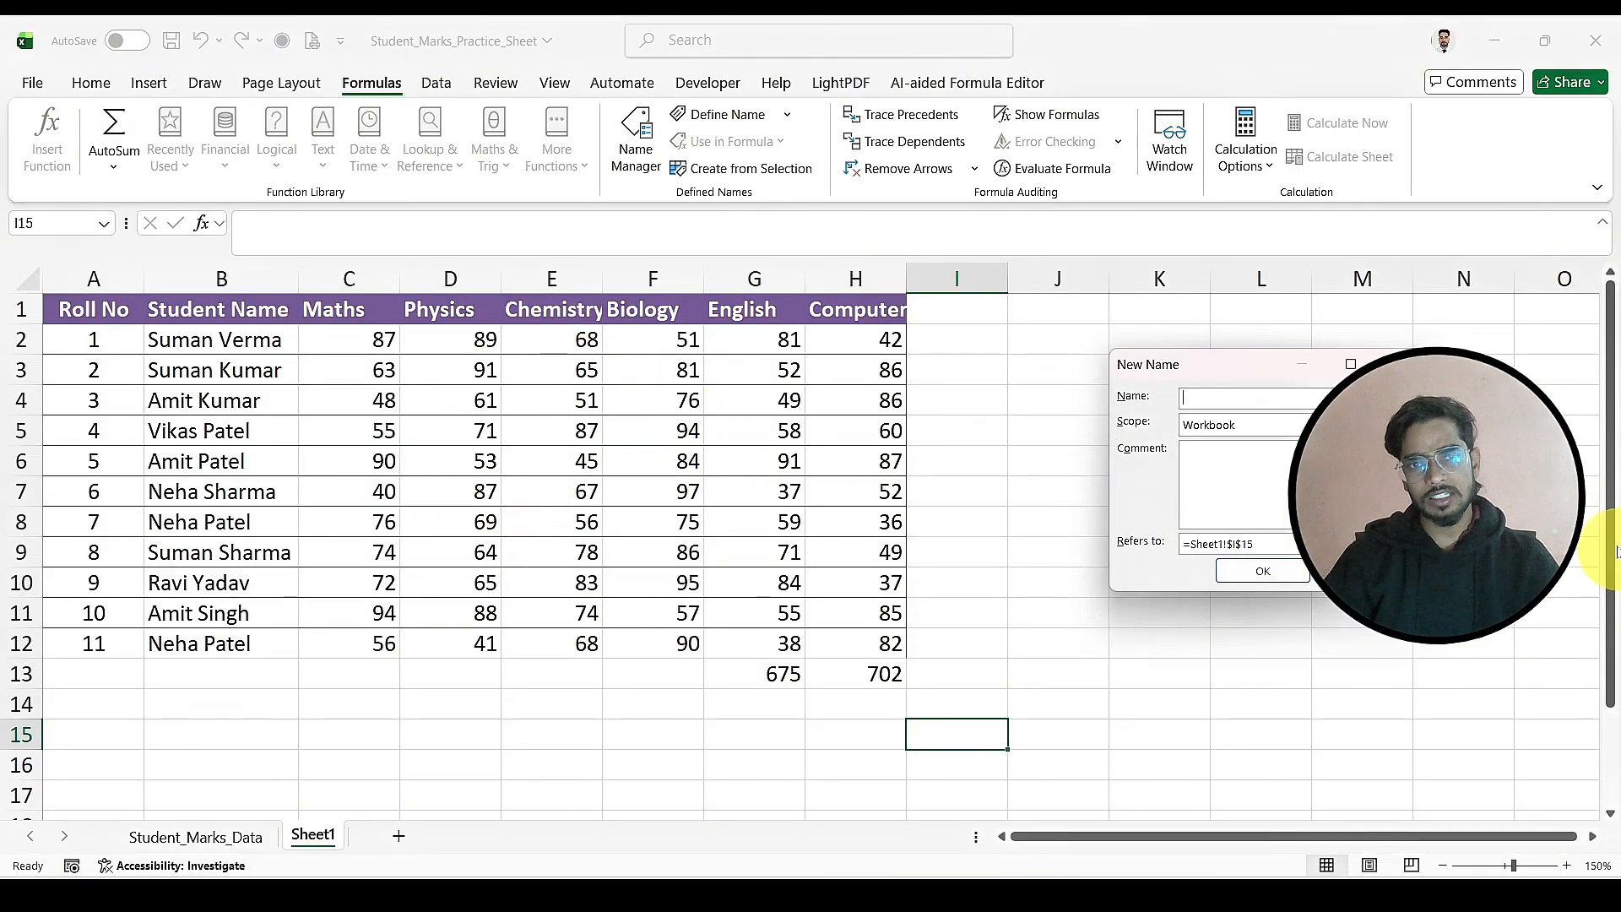
{"action": "left_click", "coordinate": [1402, 544]}
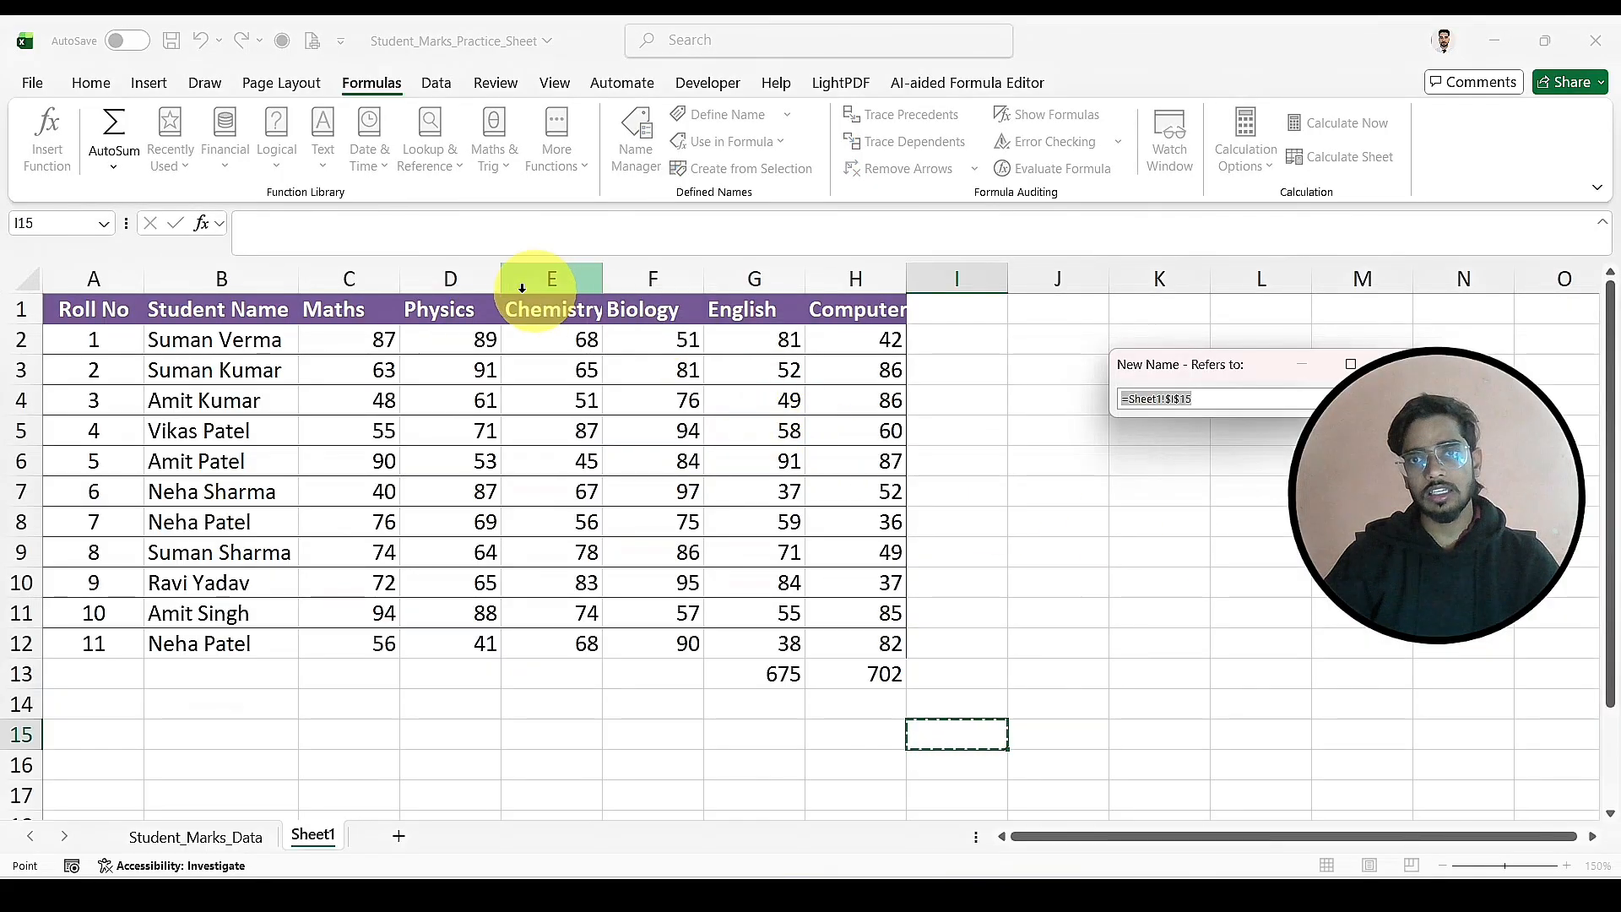
{"action": "left_click", "coordinate": [468, 284]}
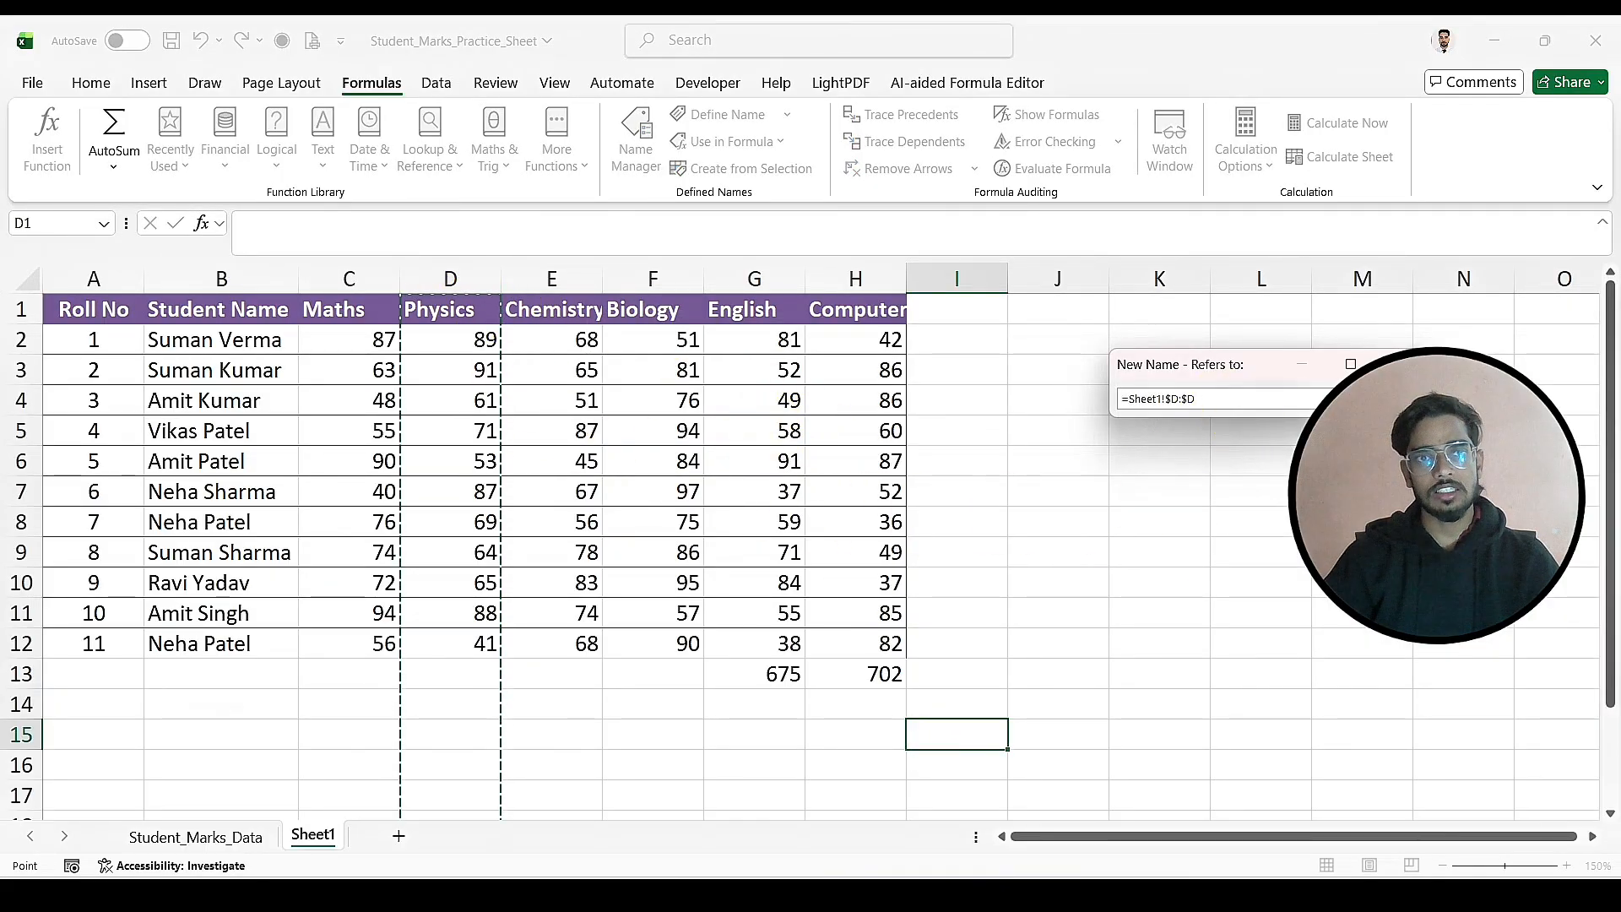
{"action": "left_click", "coordinate": [1404, 399]}
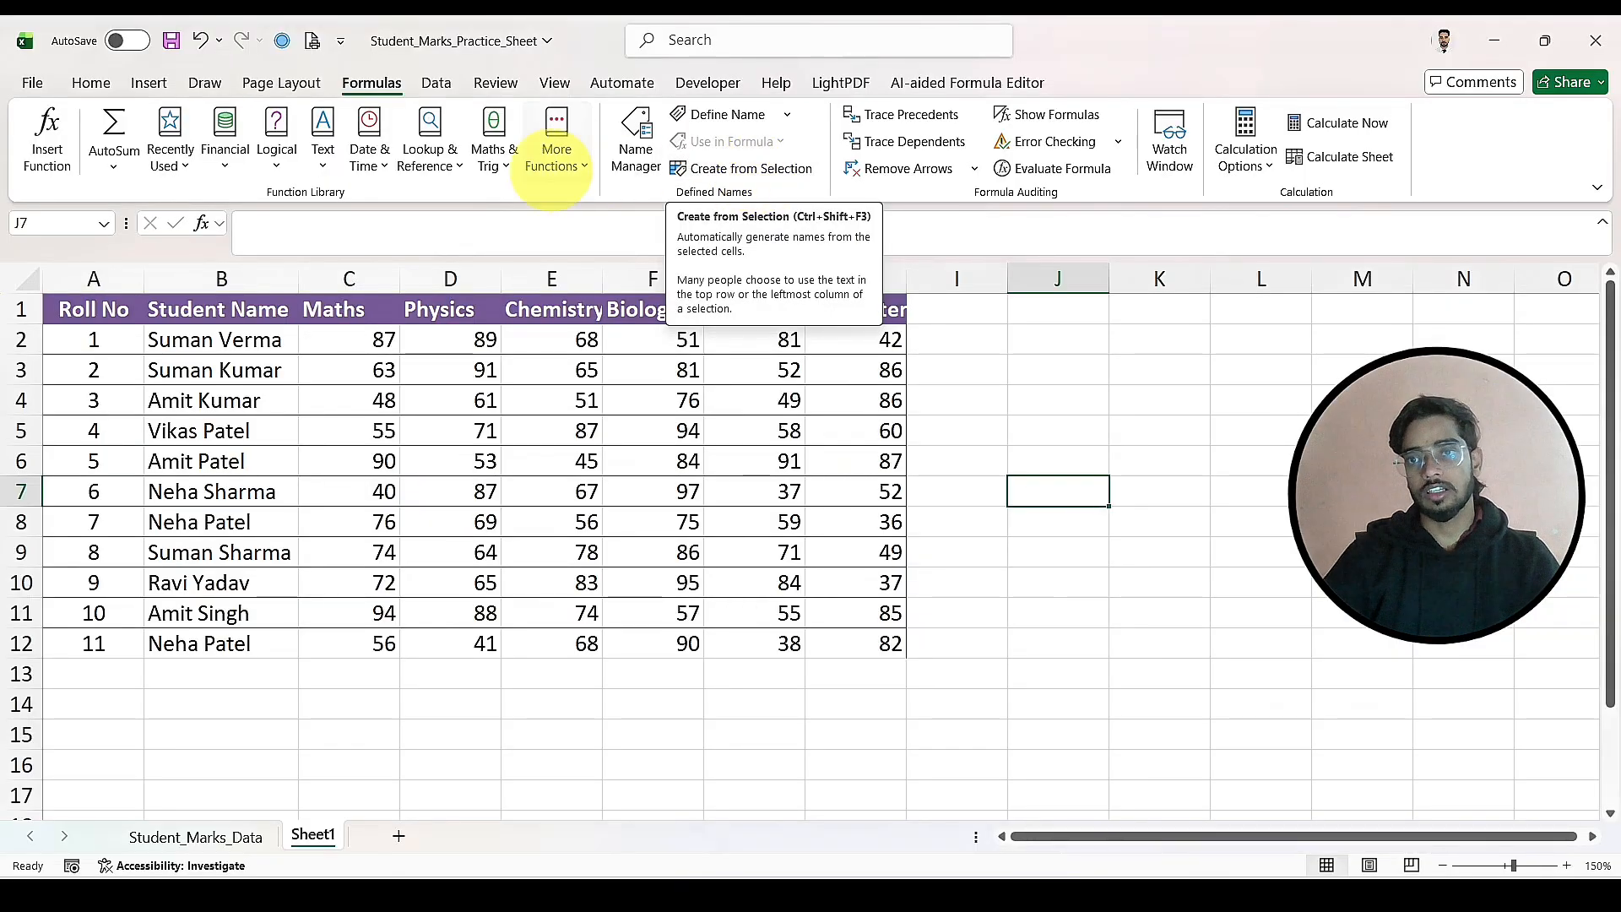
Step: Create defined names from the top row of A1:H12 and check them in the list of names available for formulas
{"action": "left_click_drag", "start_coordinate": [110, 306], "coordinate": [860, 631]}
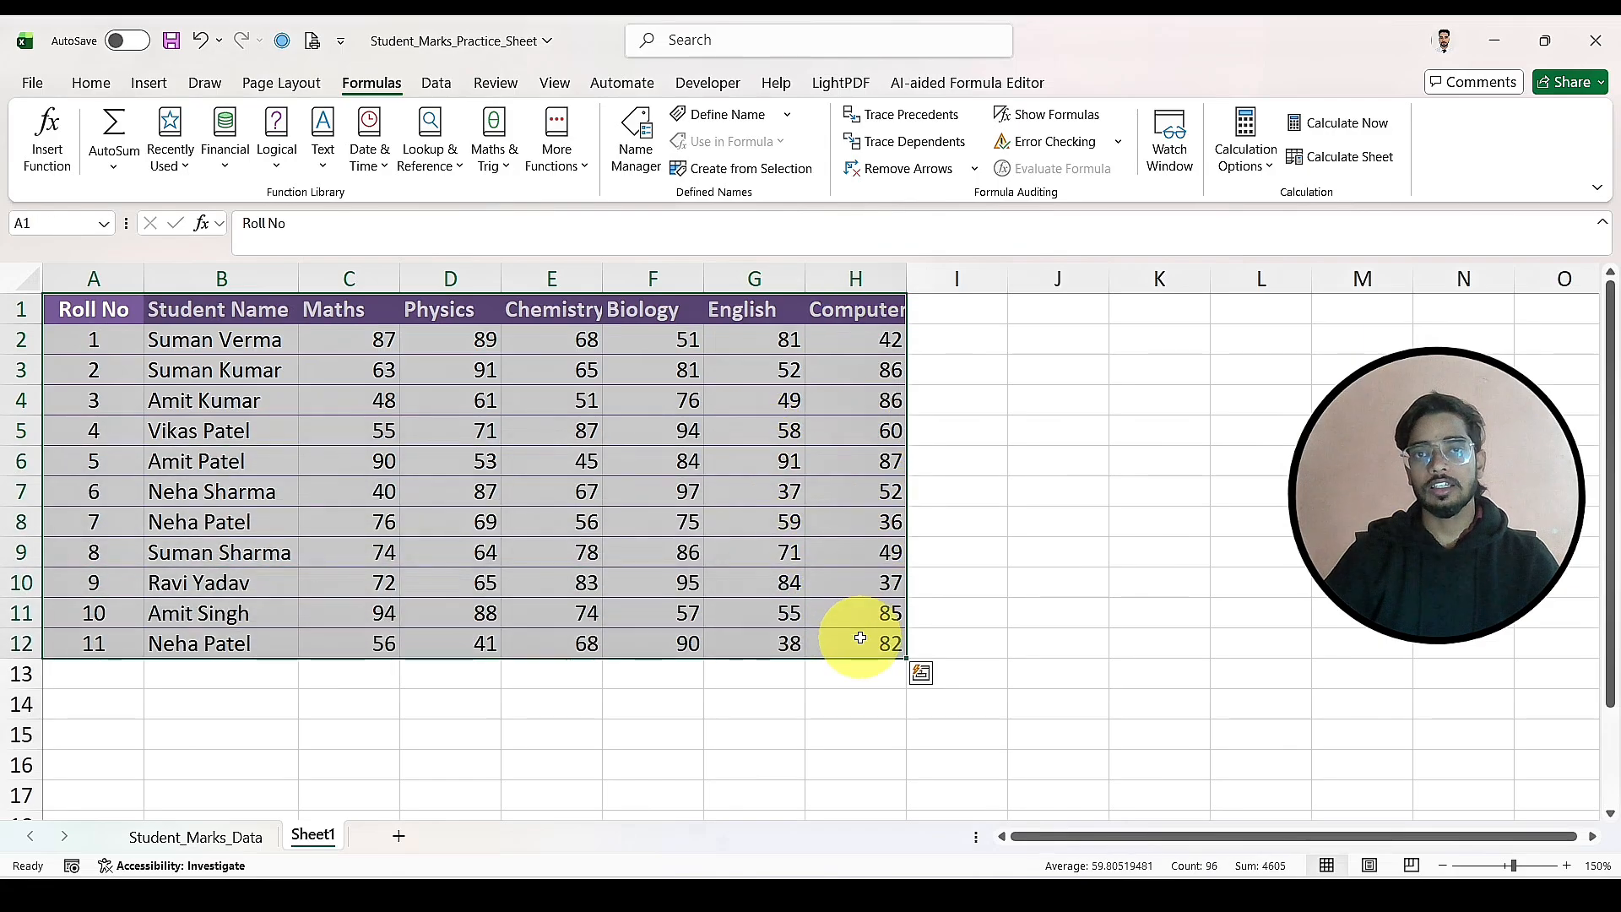
{"action": "left_click", "coordinate": [739, 173]}
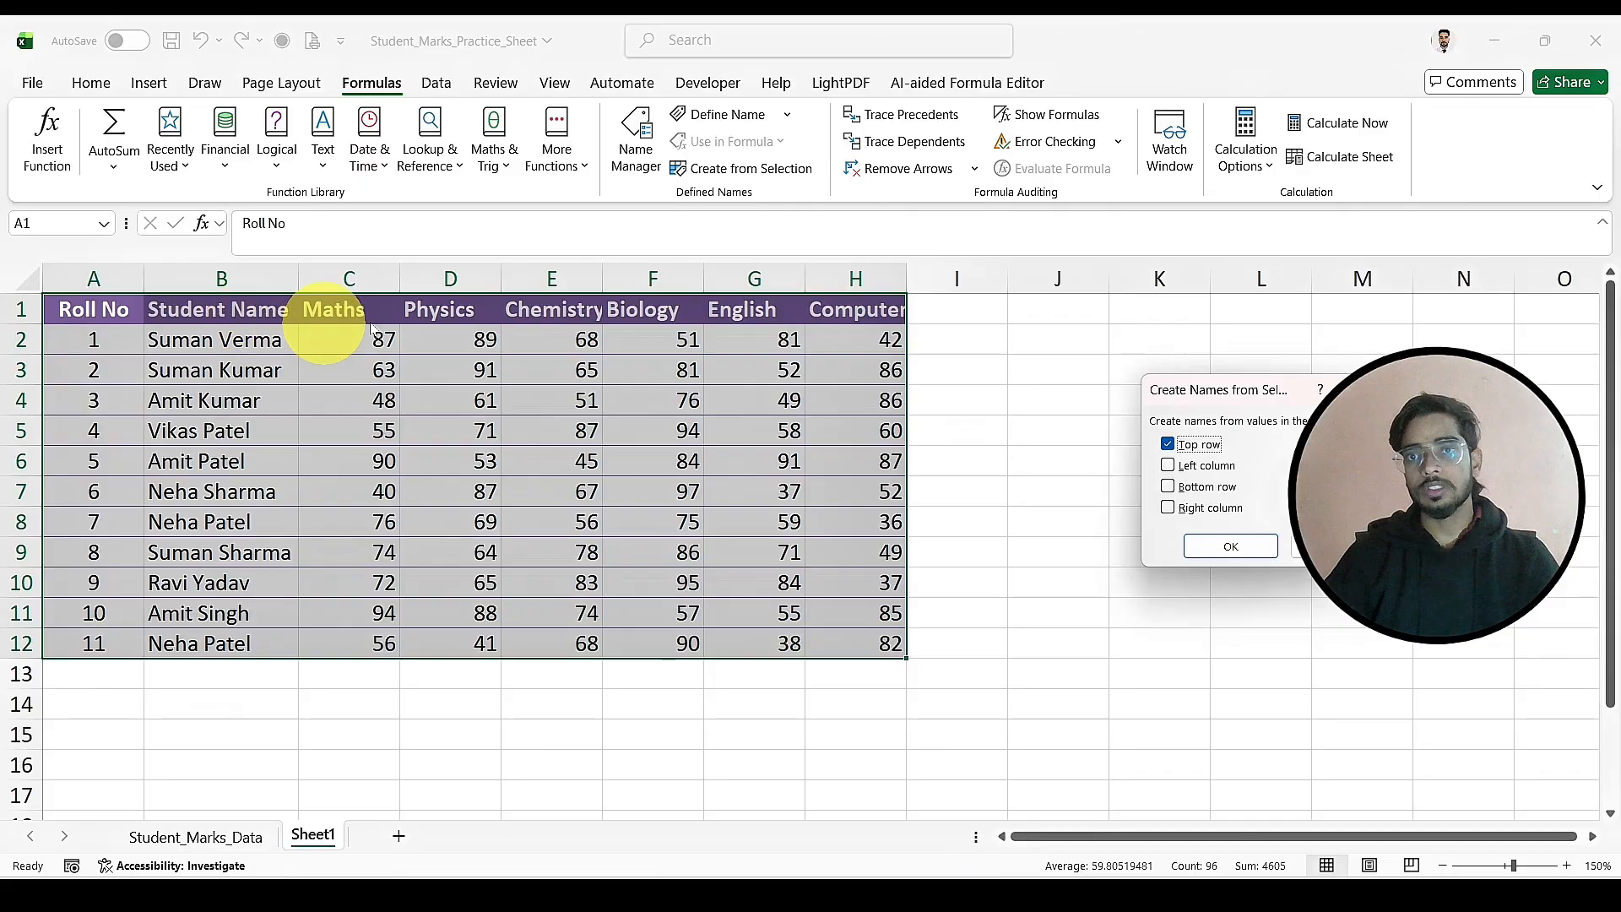
{"action": "left_click", "coordinate": [1220, 542]}
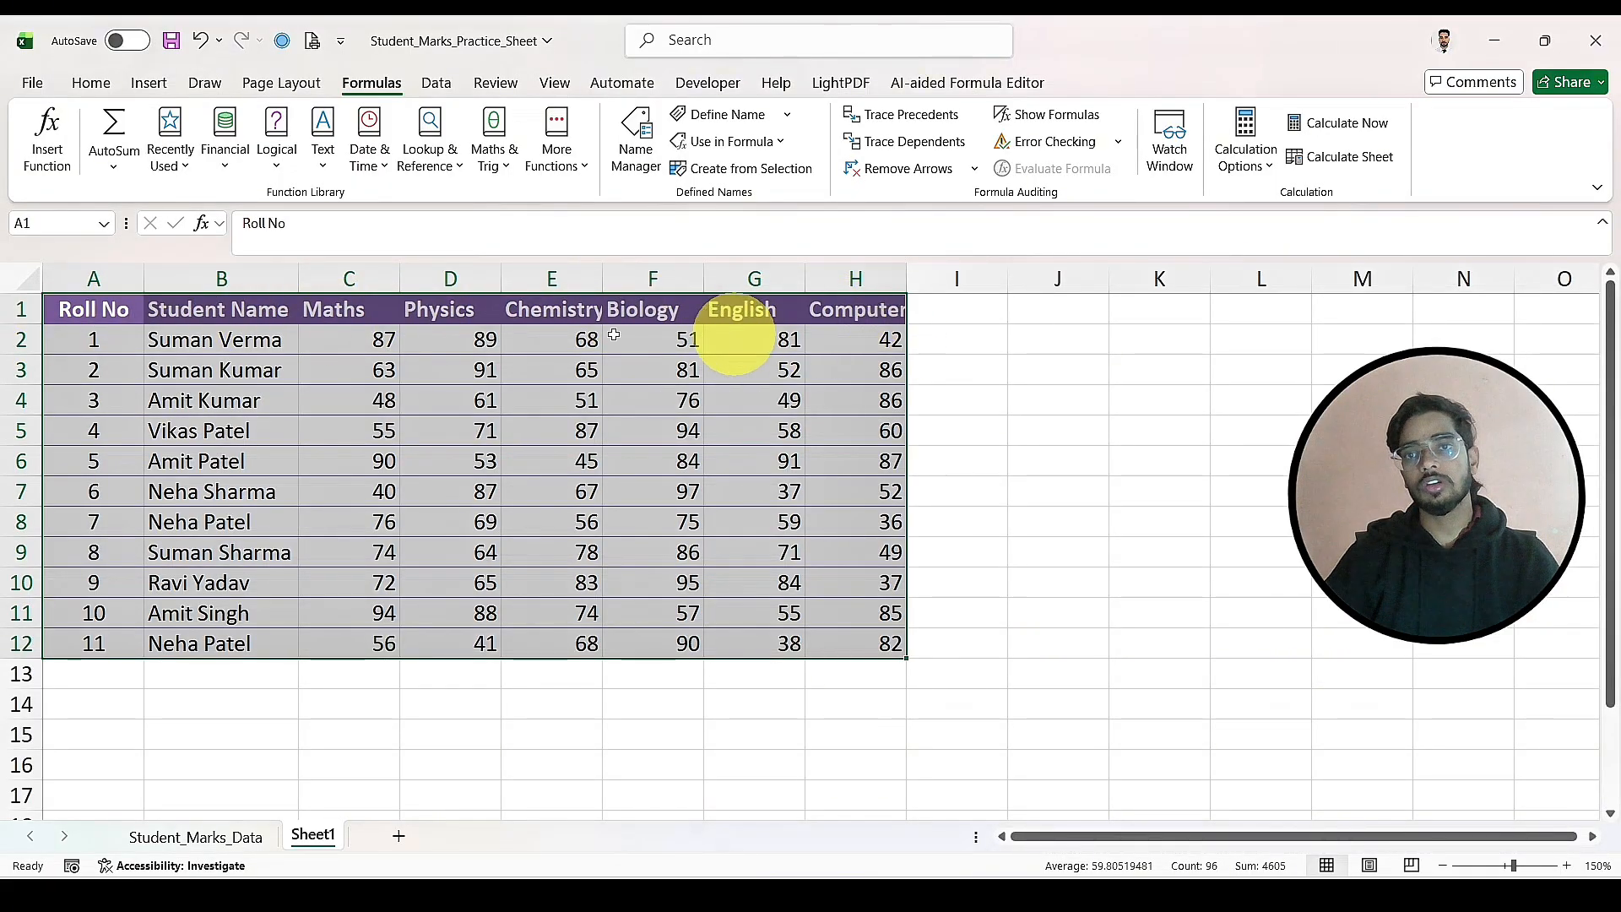
{"action": "left_click", "coordinate": [727, 141]}
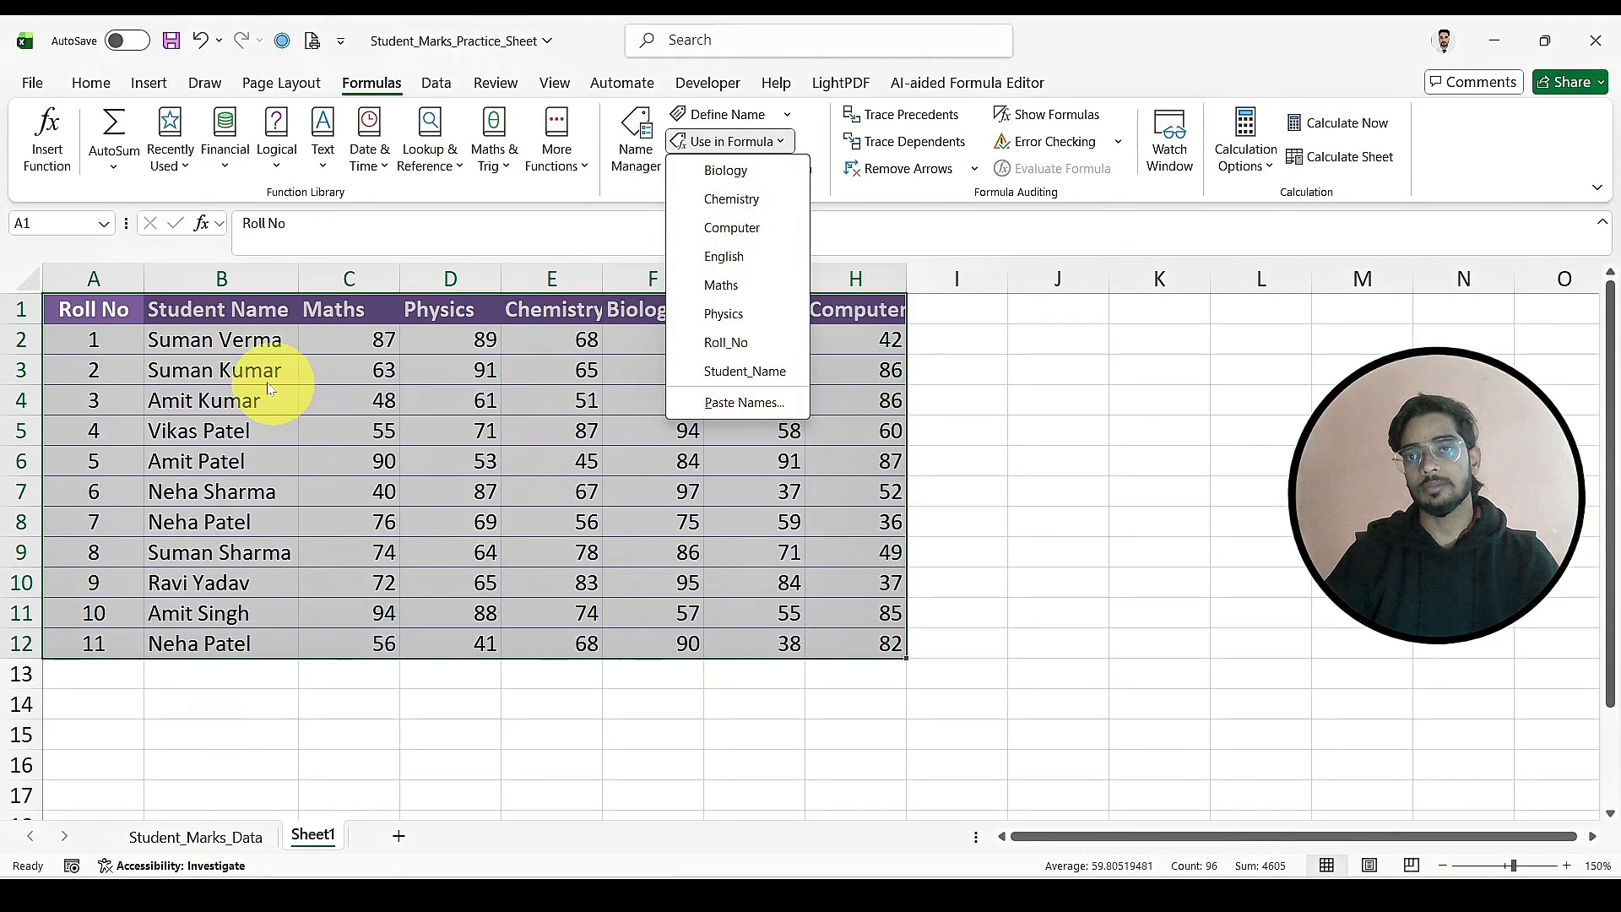
{"action": "left_click", "coordinate": [1024, 639]}
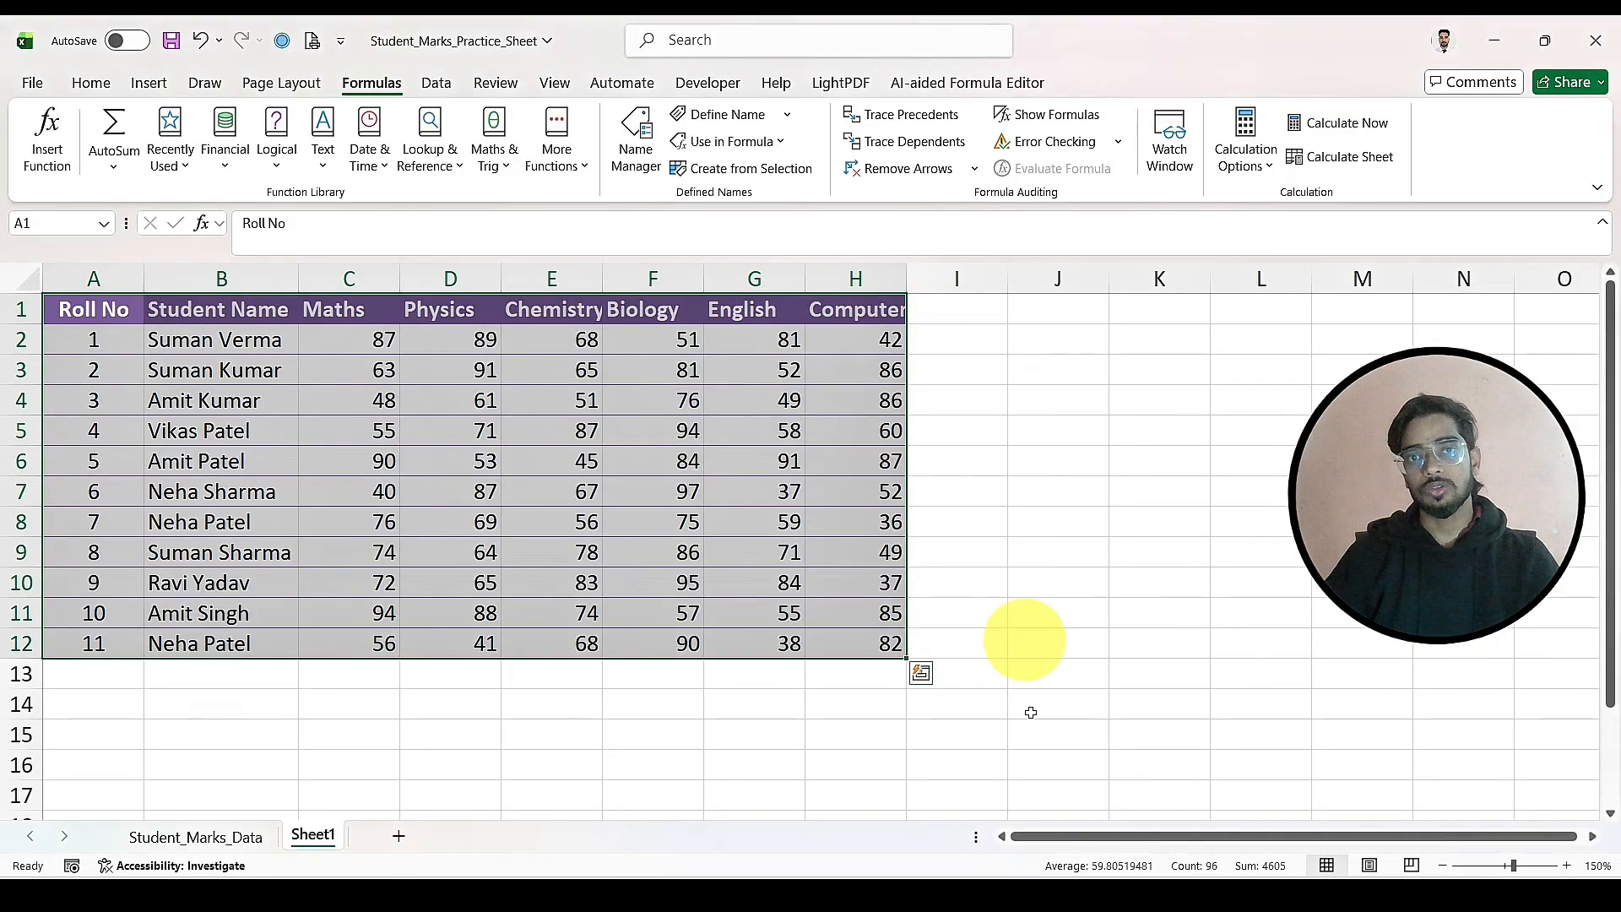
Step: Try to total the Computer marks in H13 with an AutoSum formula based on the name Computer
{"action": "left_click", "coordinate": [850, 676]}
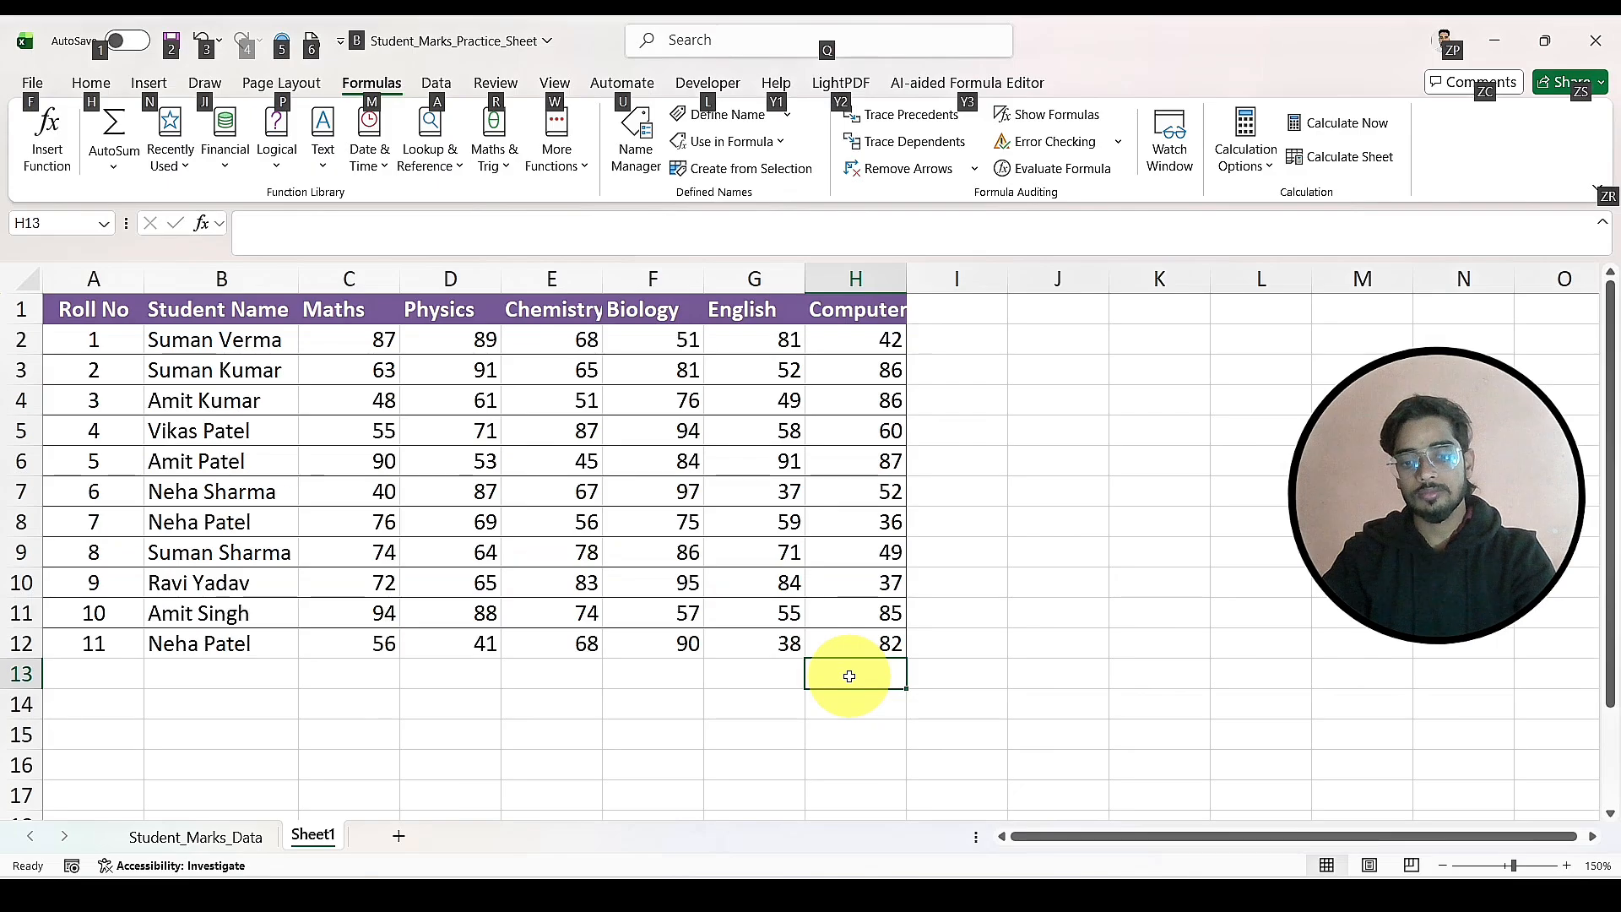
{"action": "key", "text": "alt+equal"}
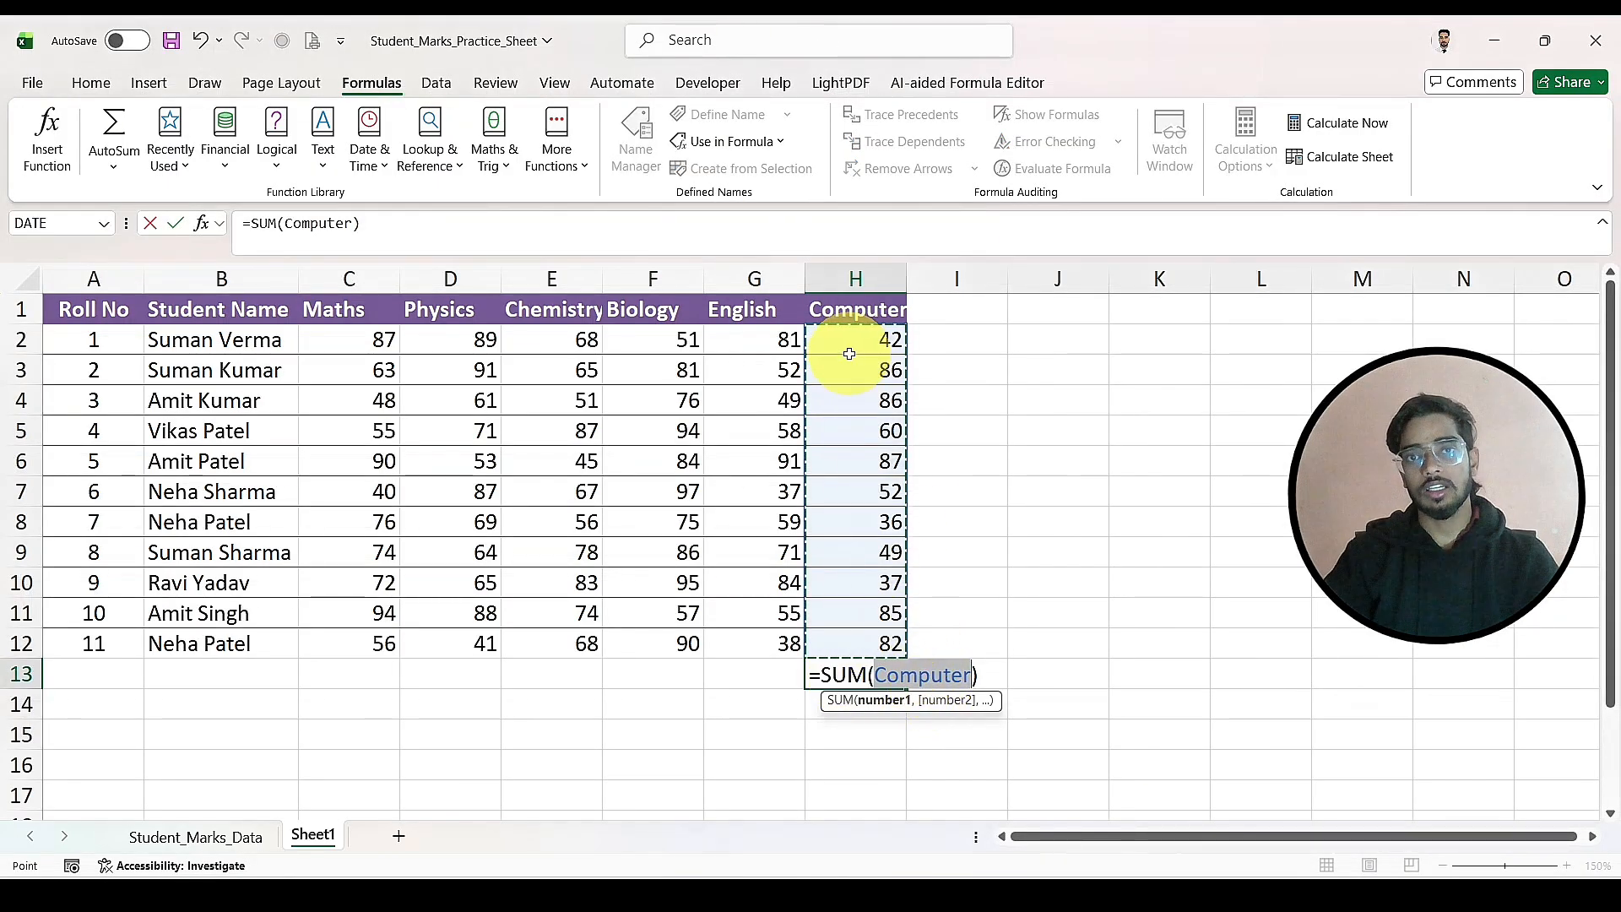
{"action": "left_click", "coordinate": [441, 310]}
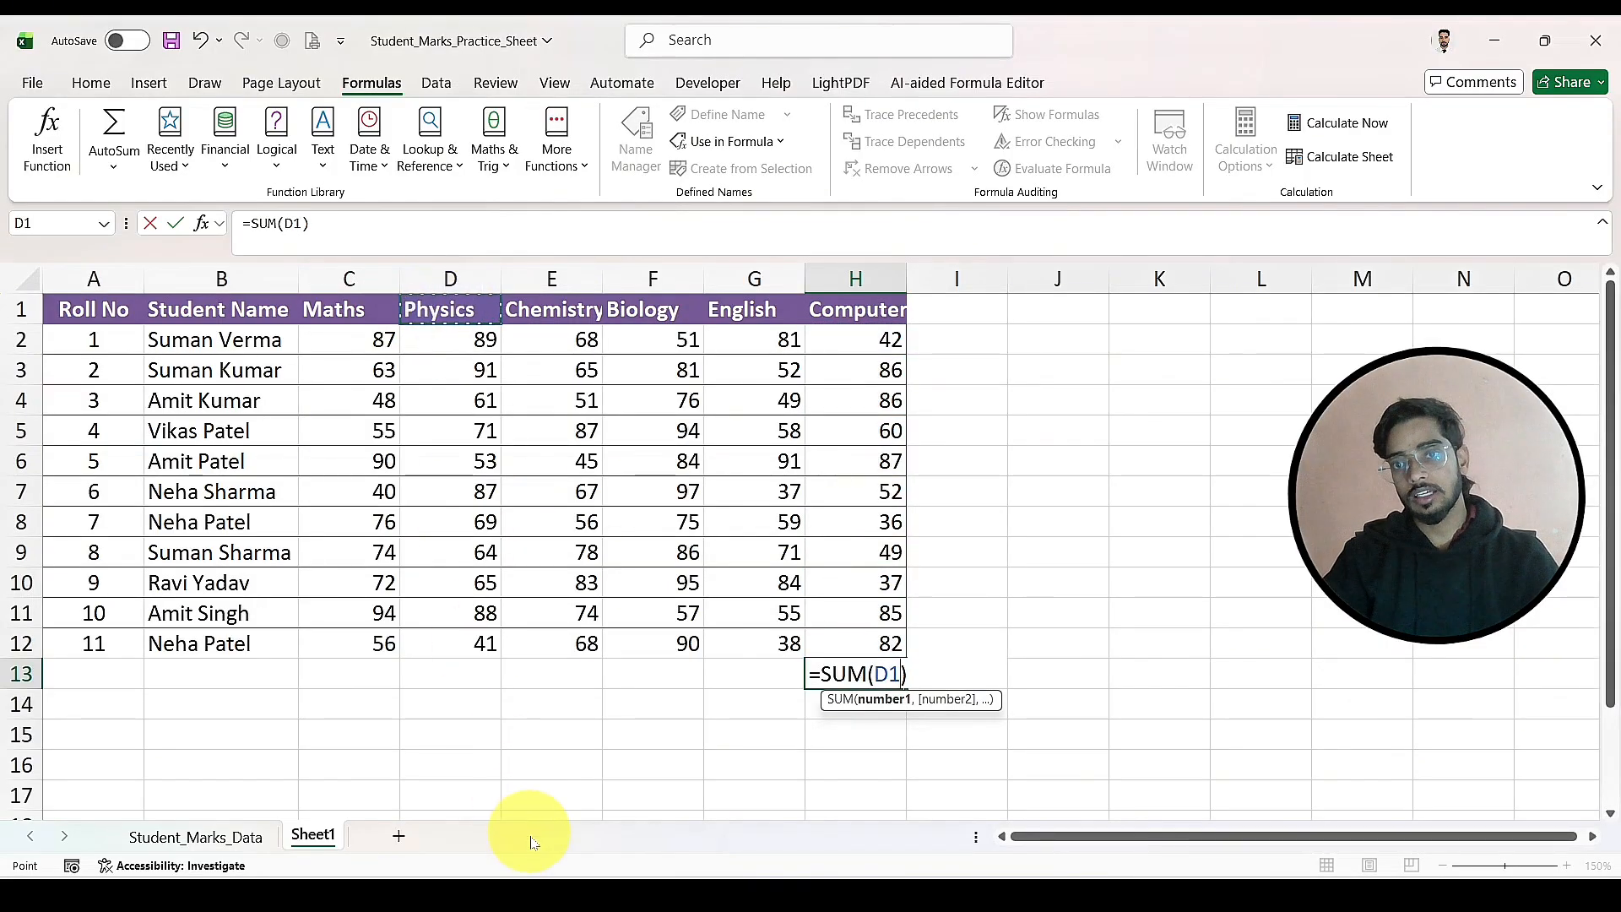
{"action": "left_click", "coordinate": [439, 667]}
{"action": "key", "text": "ctrl+Return"}
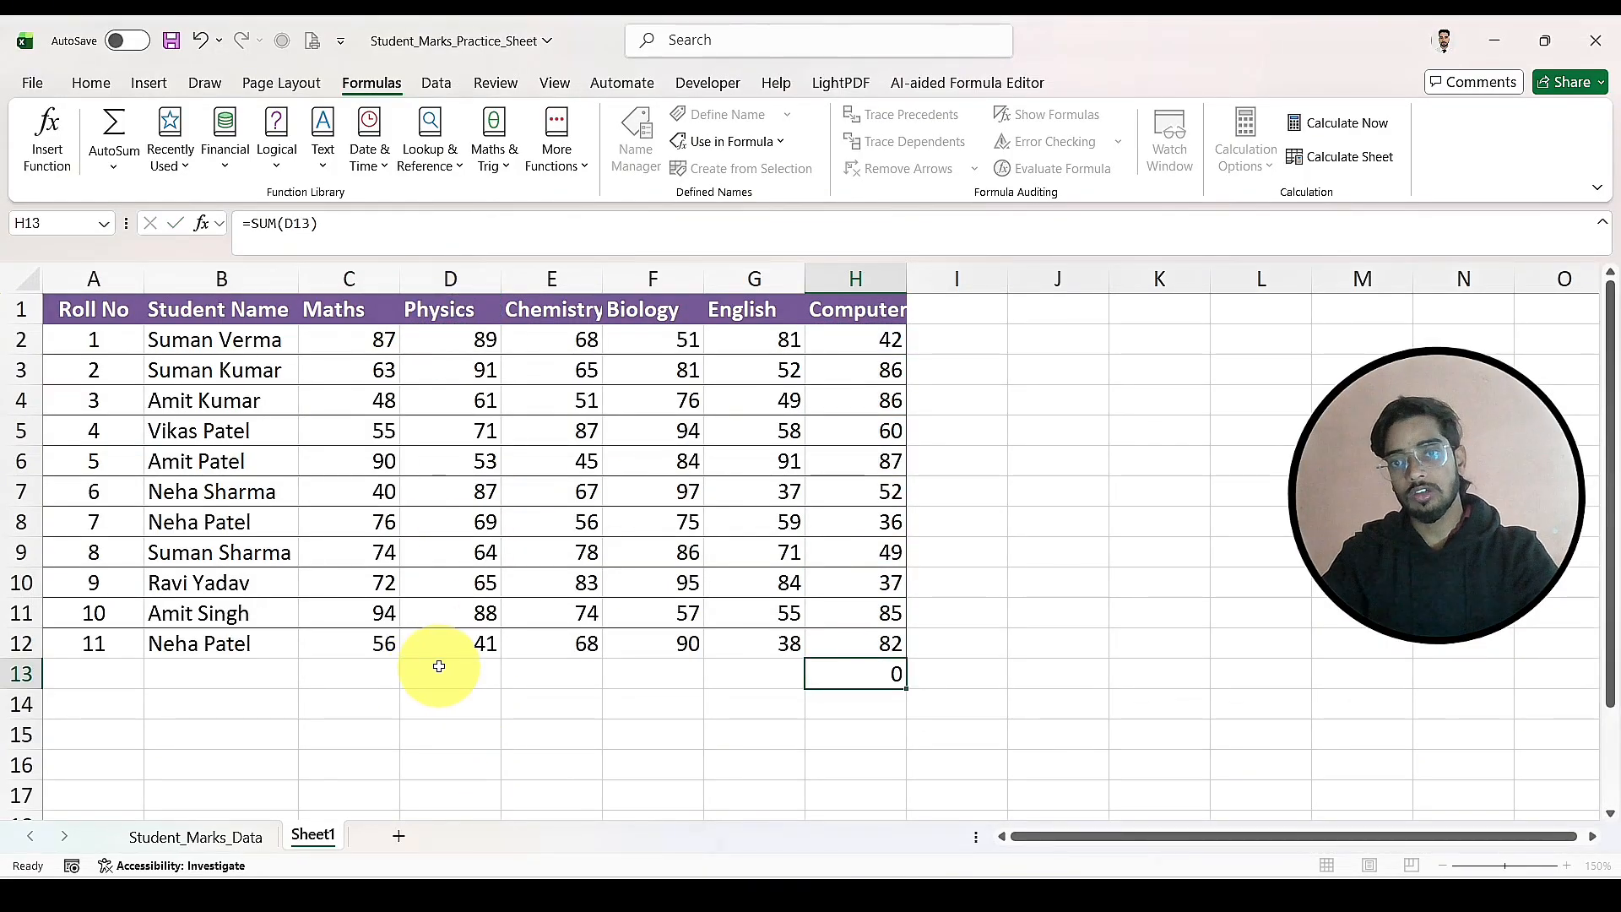
Step: Try to total the Physics marks in D13 with an AutoSum formula based on the name Physics
{"action": "left_click", "coordinate": [441, 673]}
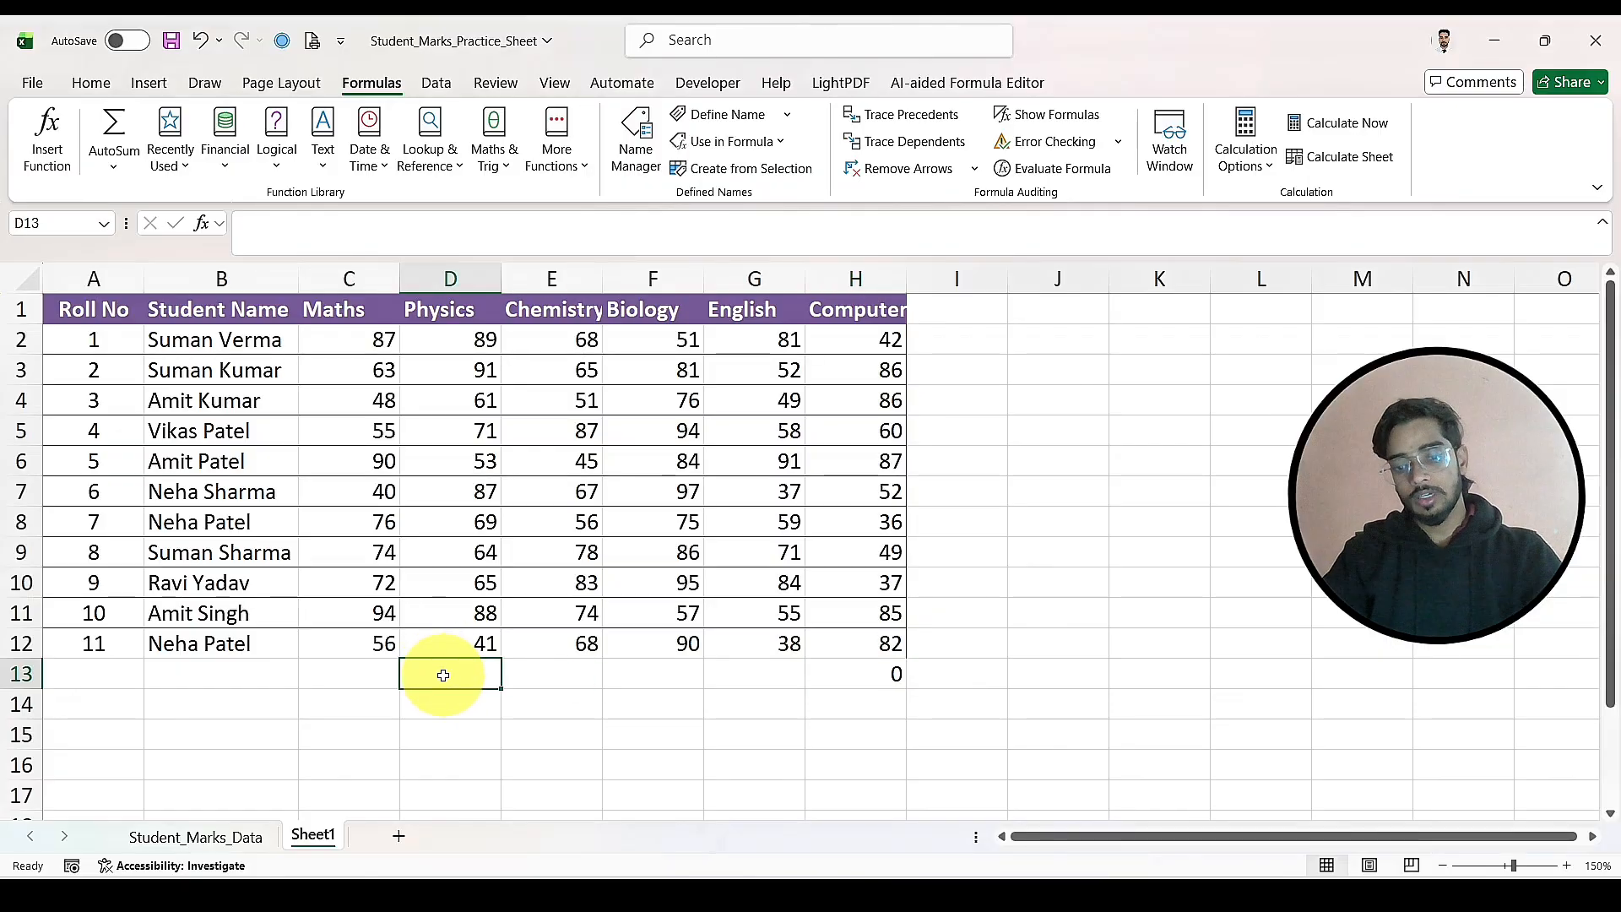
{"action": "key", "text": "alt+equal"}
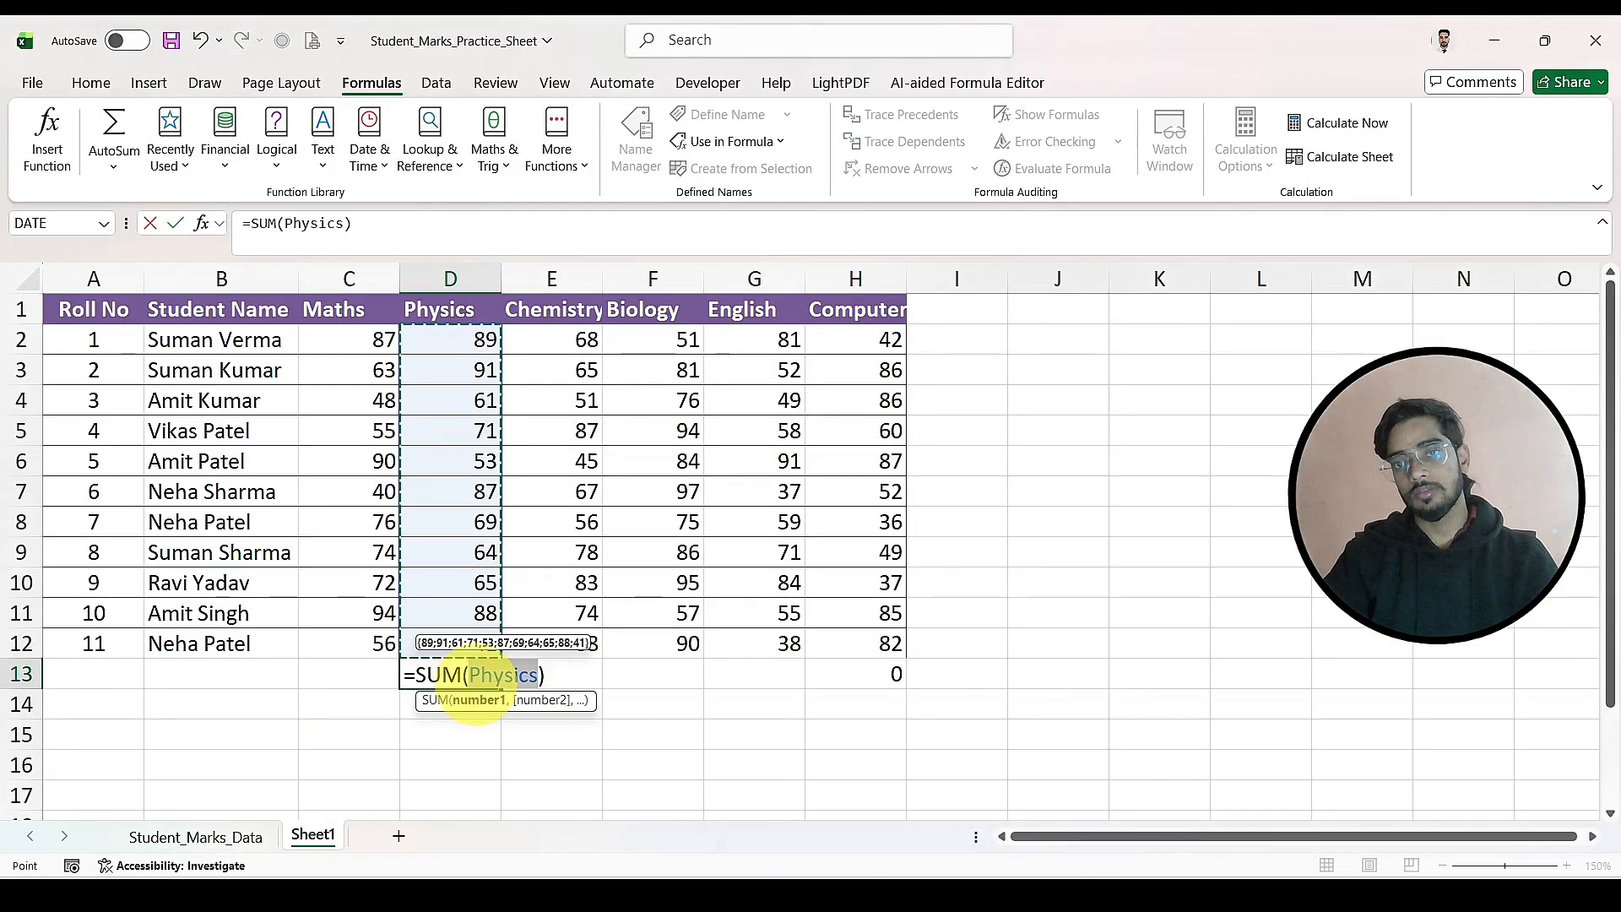
{"action": "left_click", "coordinate": [724, 731]}
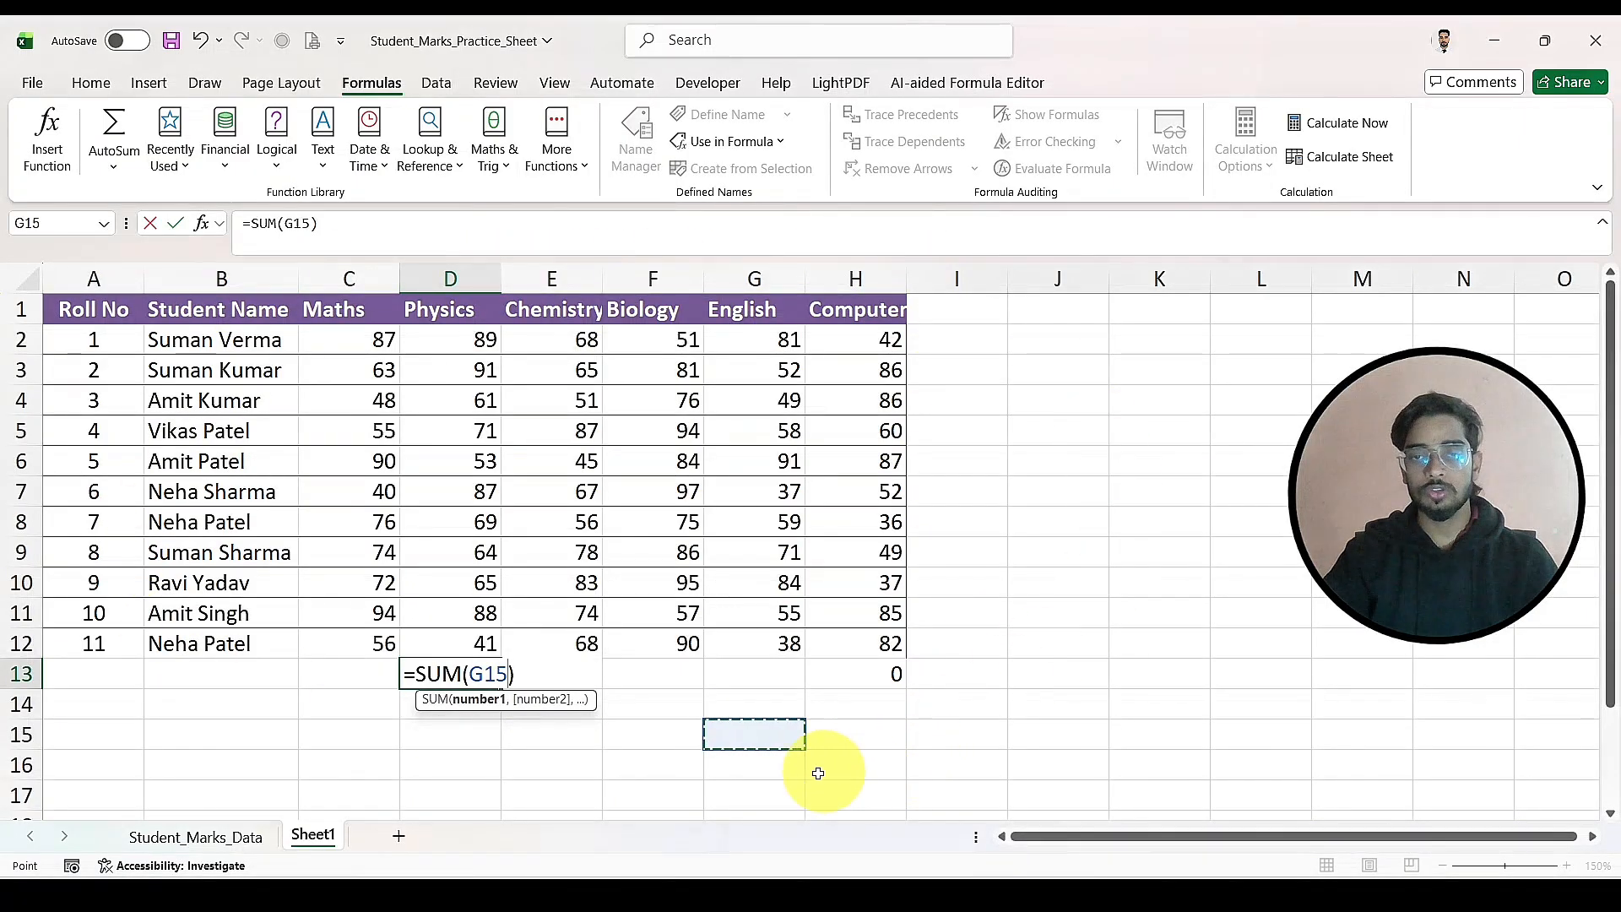
{"action": "left_click", "coordinate": [651, 765]}
{"action": "left_click", "coordinate": [836, 706]}
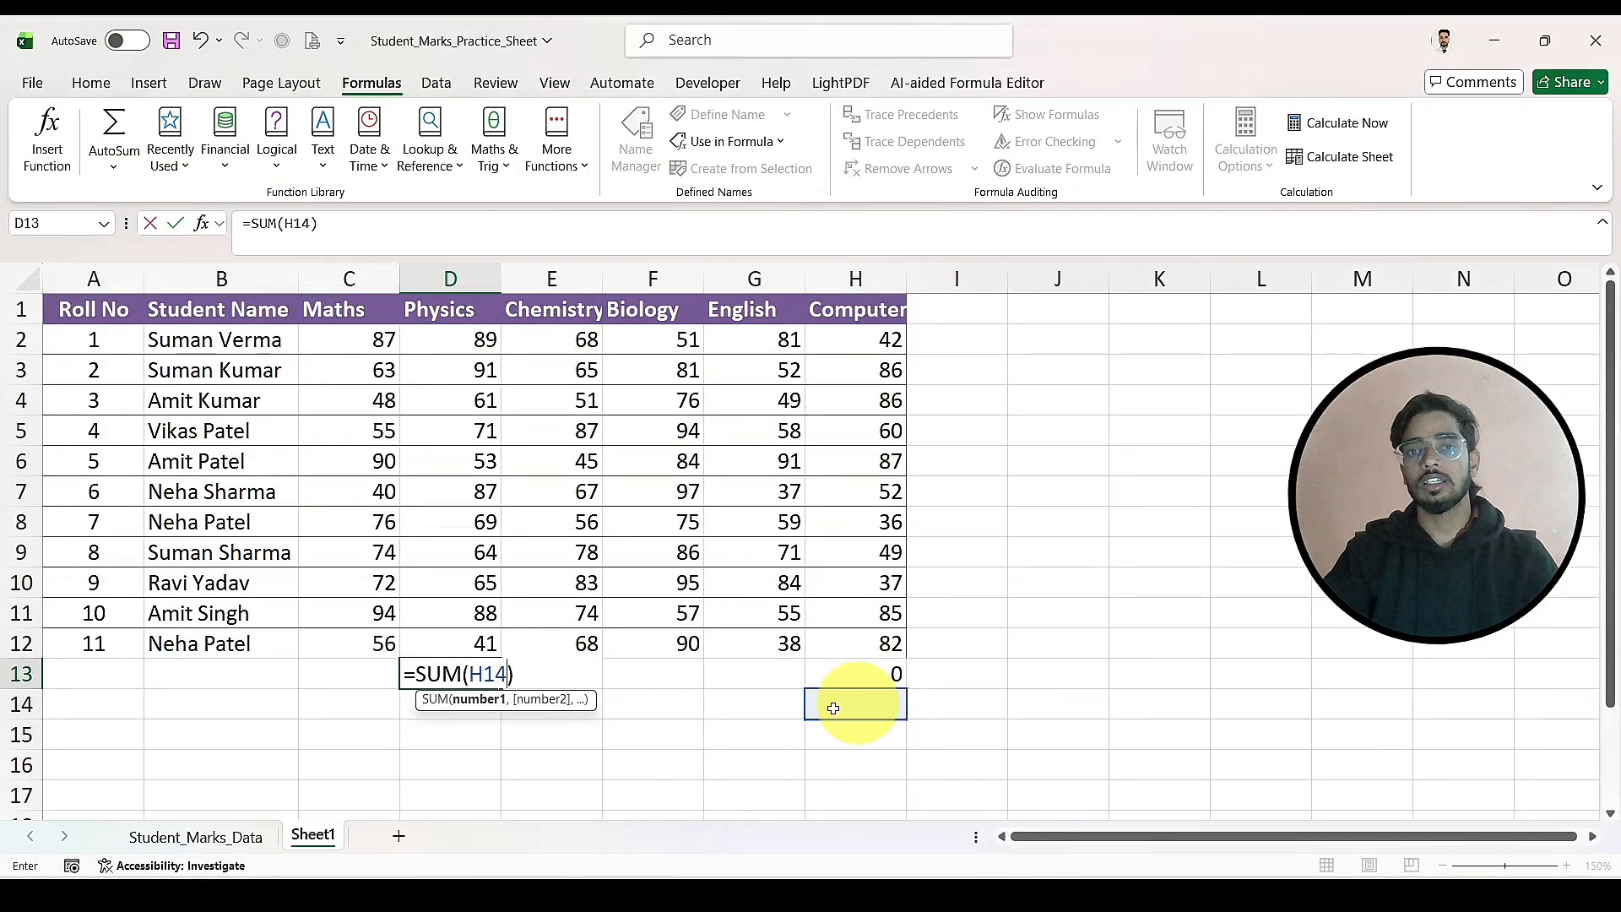
{"action": "key", "text": "Return"}
{"action": "left_click", "coordinate": [525, 700]}
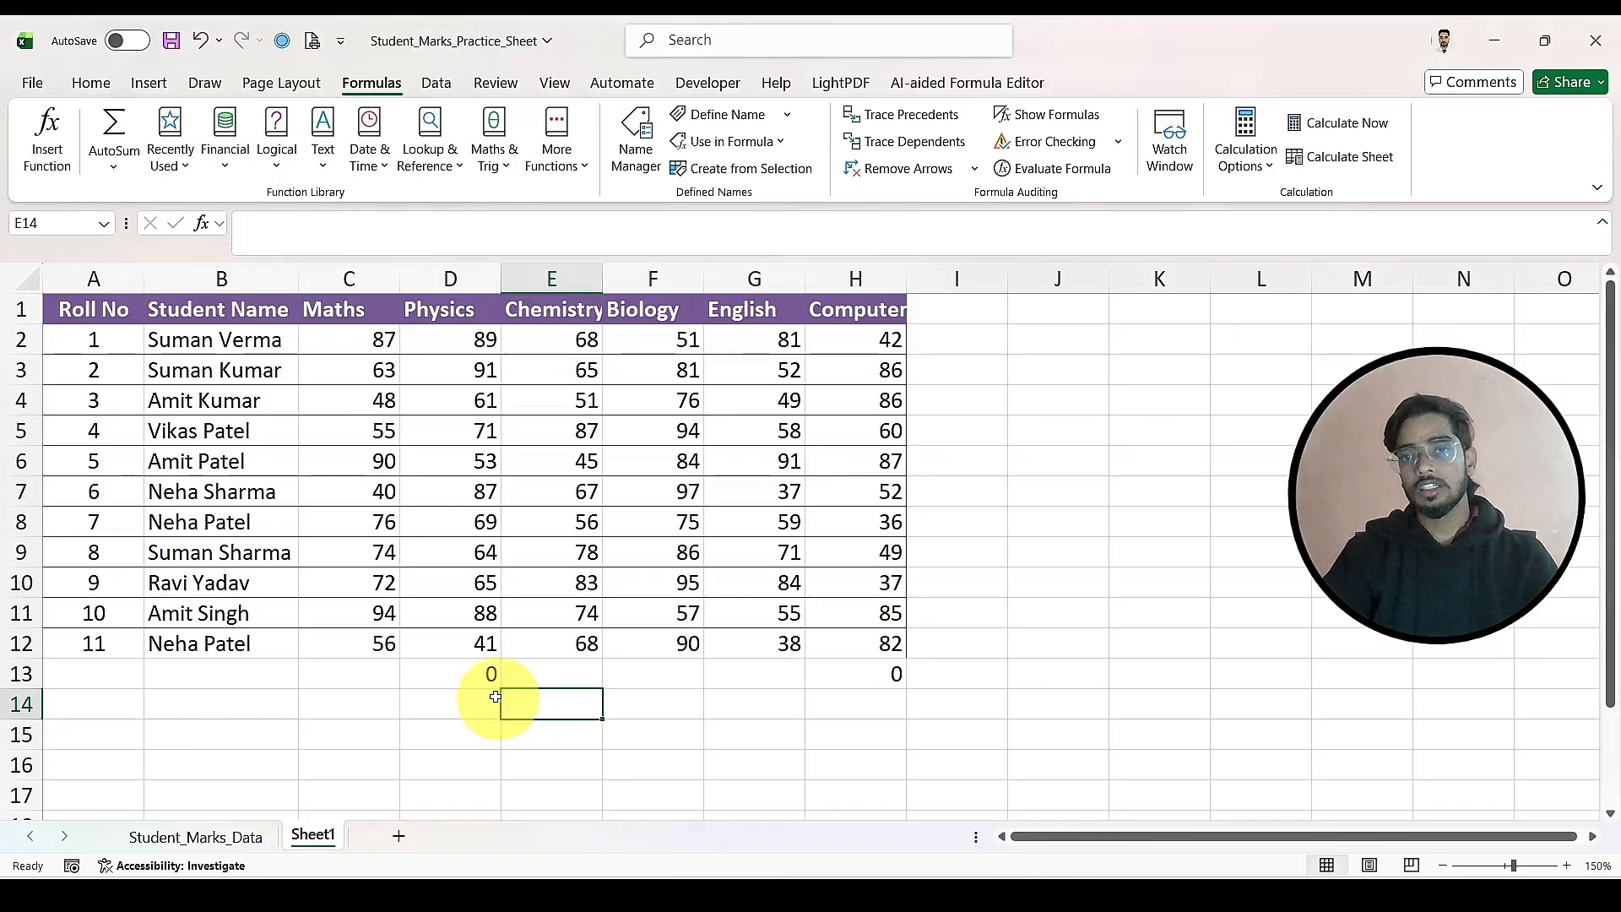
Step: Clear the formulas from cells D13 and H13
{"action": "left_click", "coordinate": [481, 675]}
{"action": "key", "text": "BackSpace"}
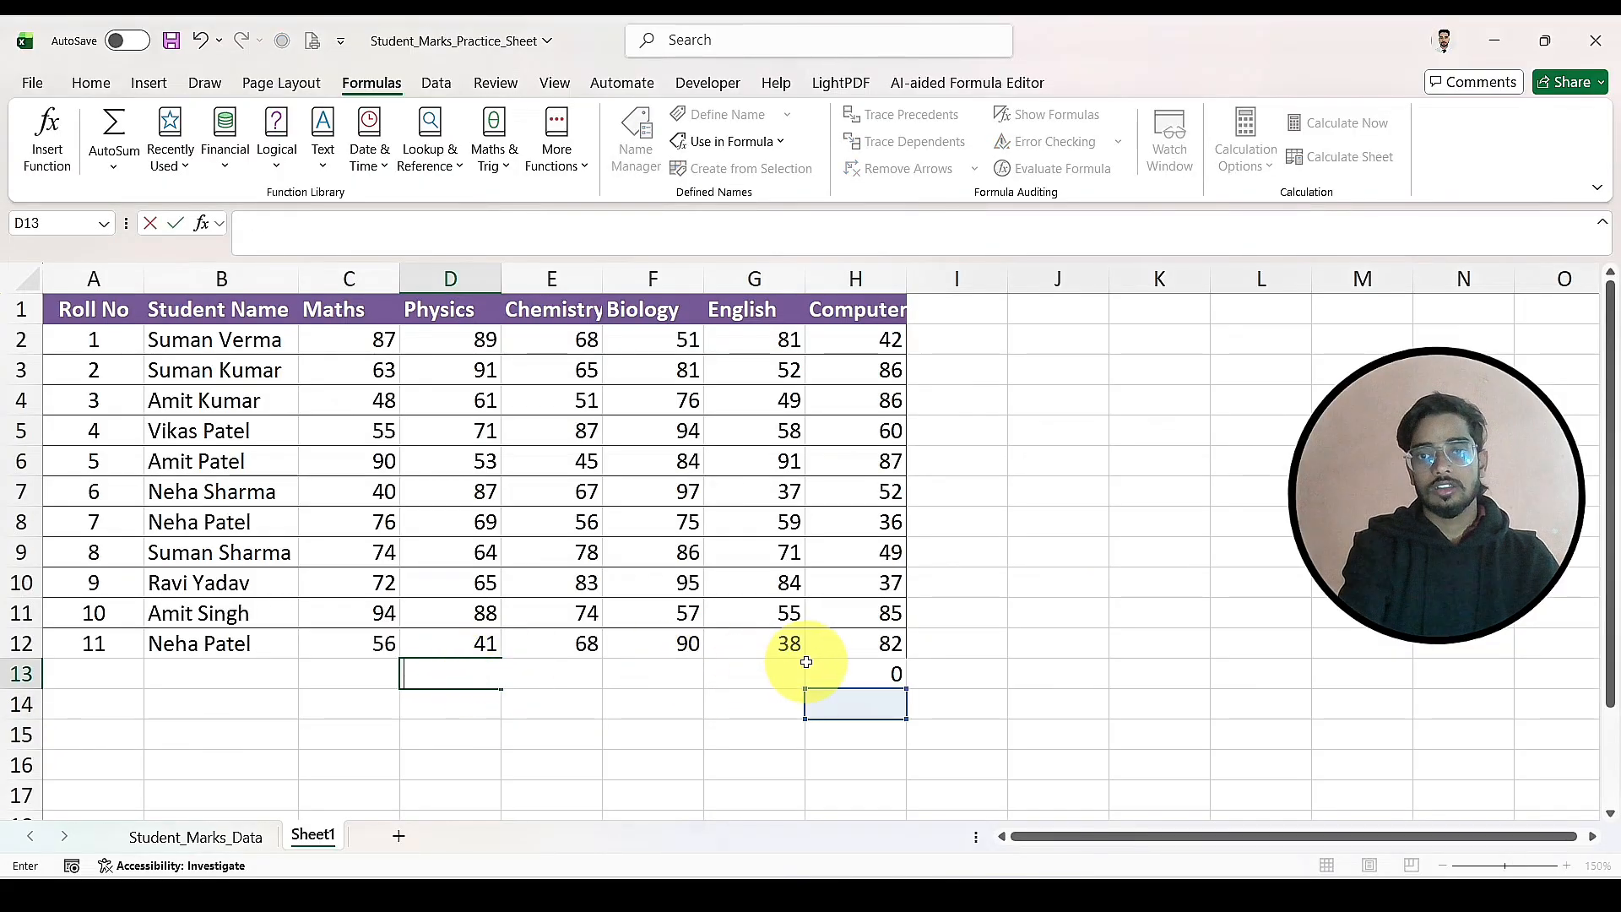
{"action": "left_click", "coordinate": [863, 673]}
{"action": "key", "text": "BackSpace"}
{"action": "left_click", "coordinate": [1131, 673]}
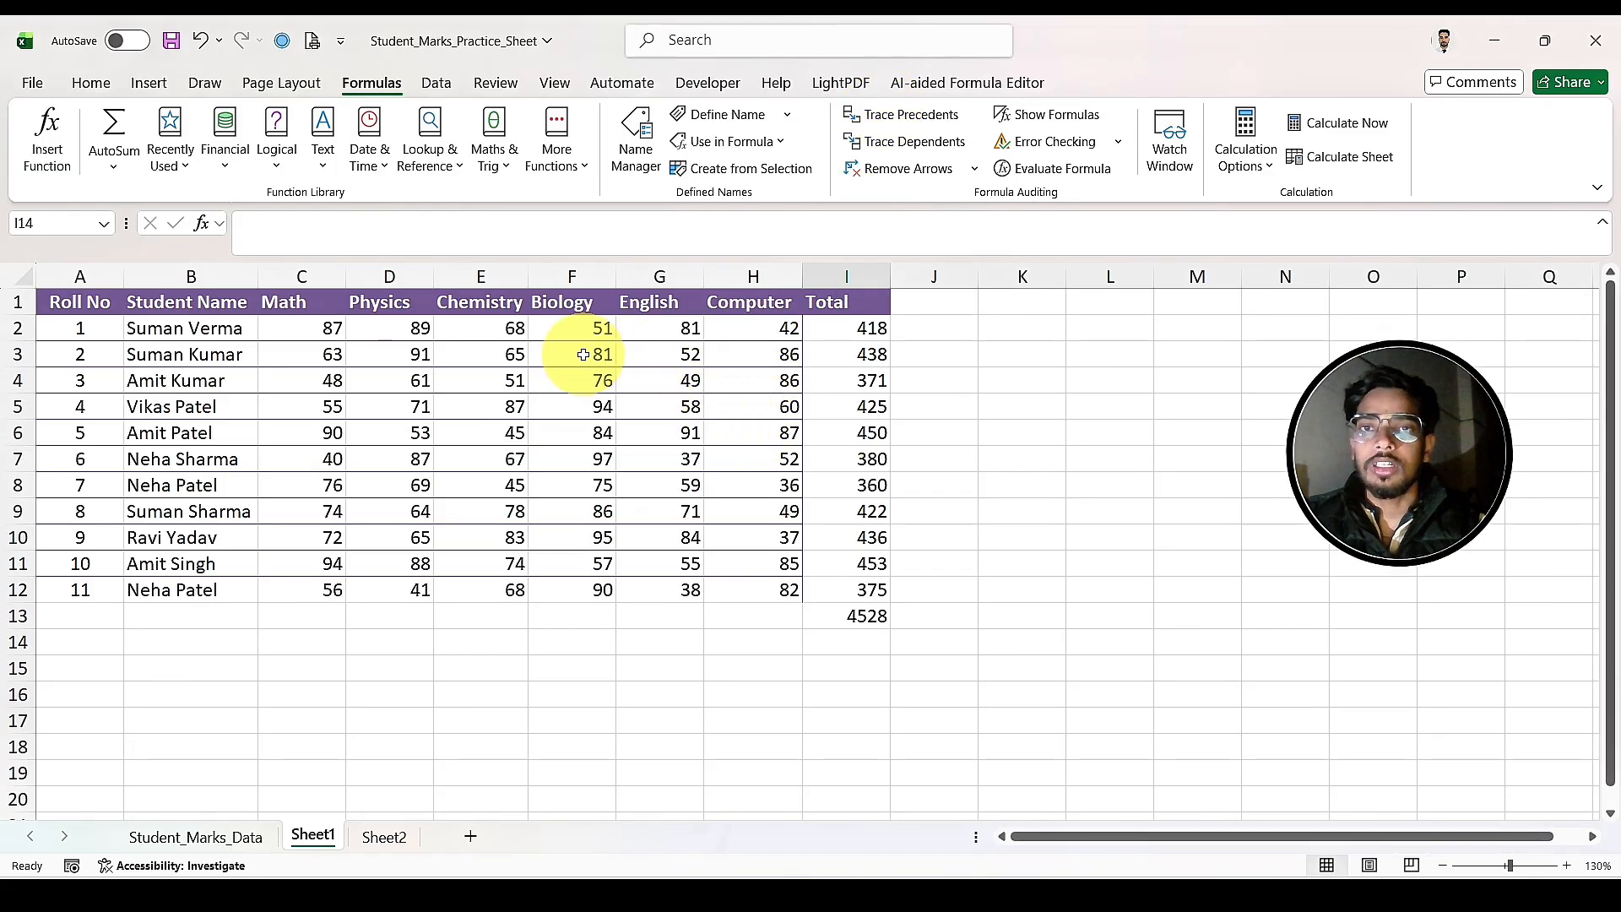
Step: Trace the precedents of the total in I2 and remove the tracer arrow
{"action": "left_click", "coordinate": [841, 336]}
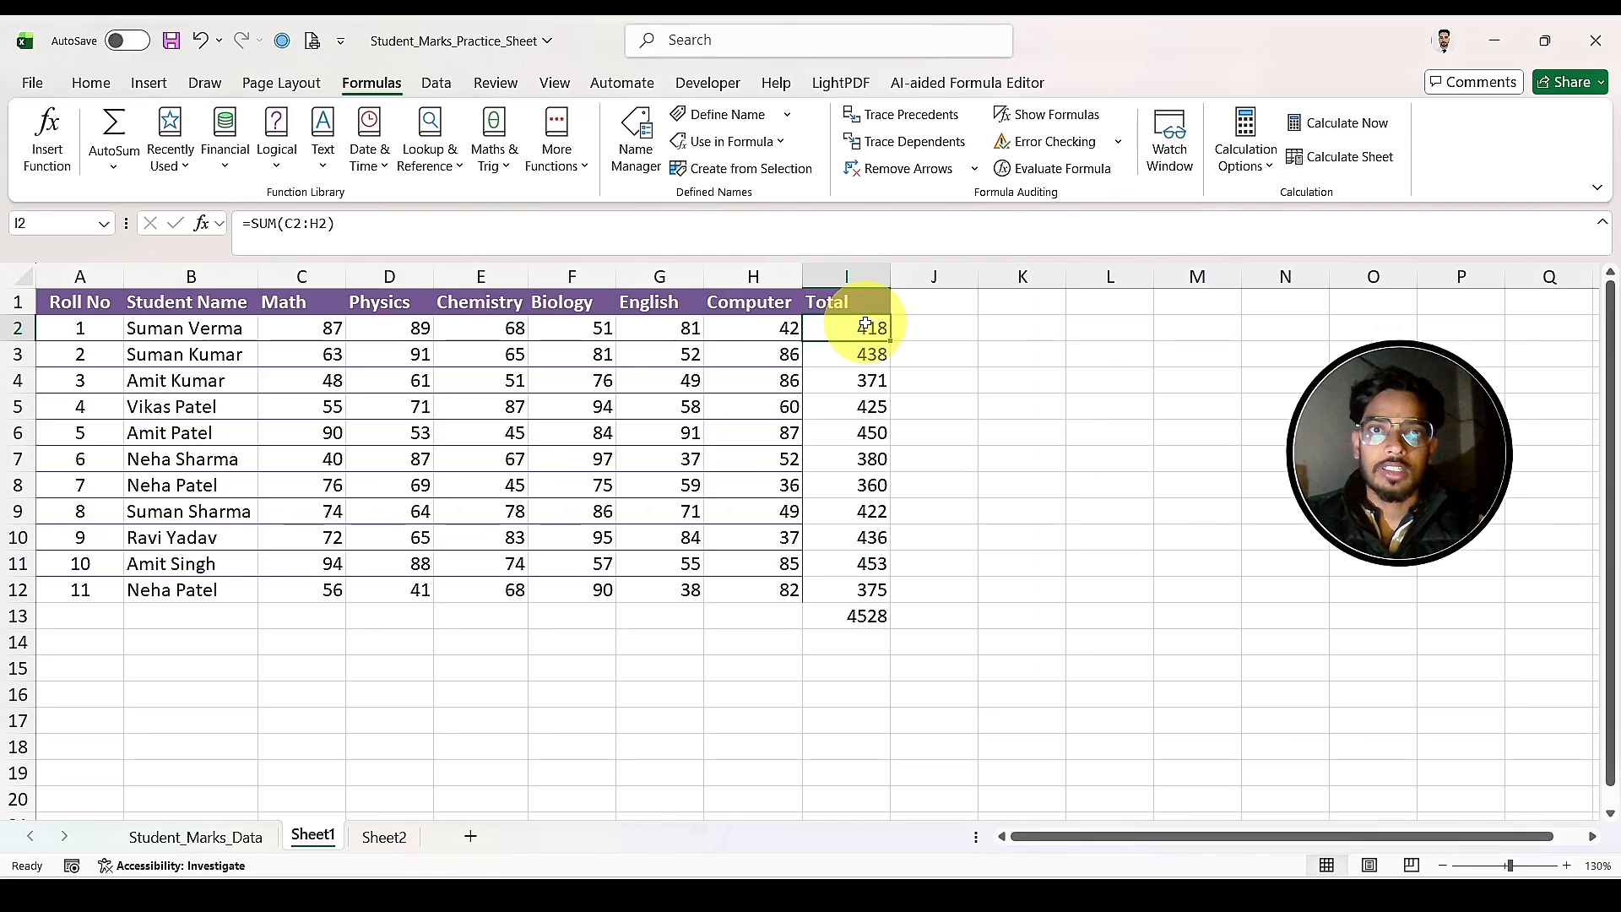
{"action": "left_click", "coordinate": [903, 119]}
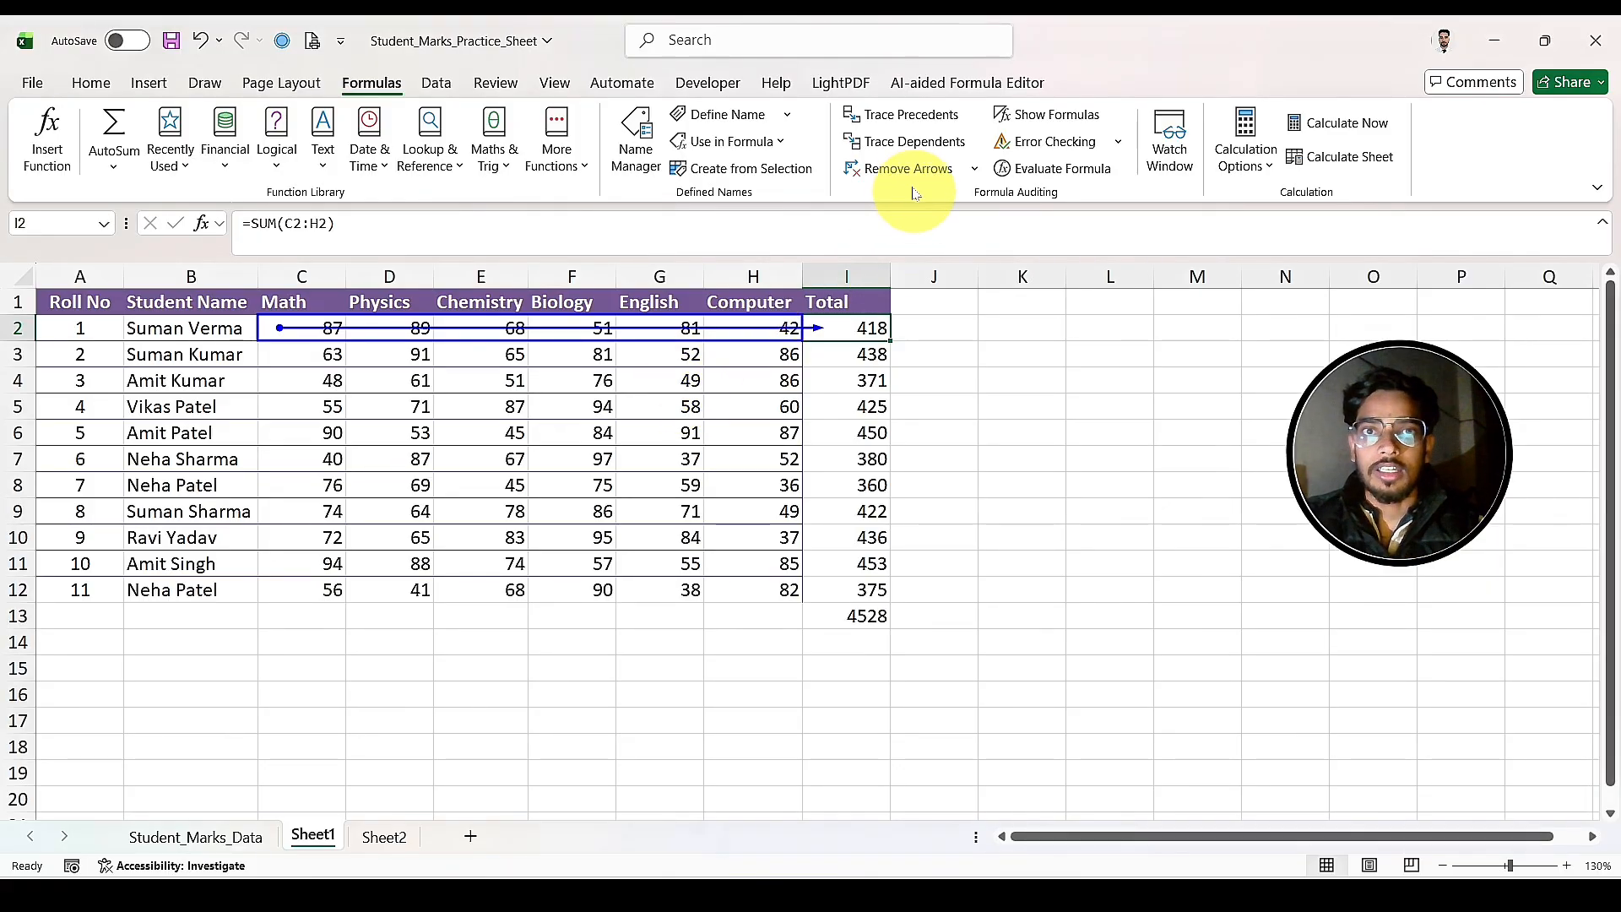
{"action": "left_click", "coordinate": [889, 175]}
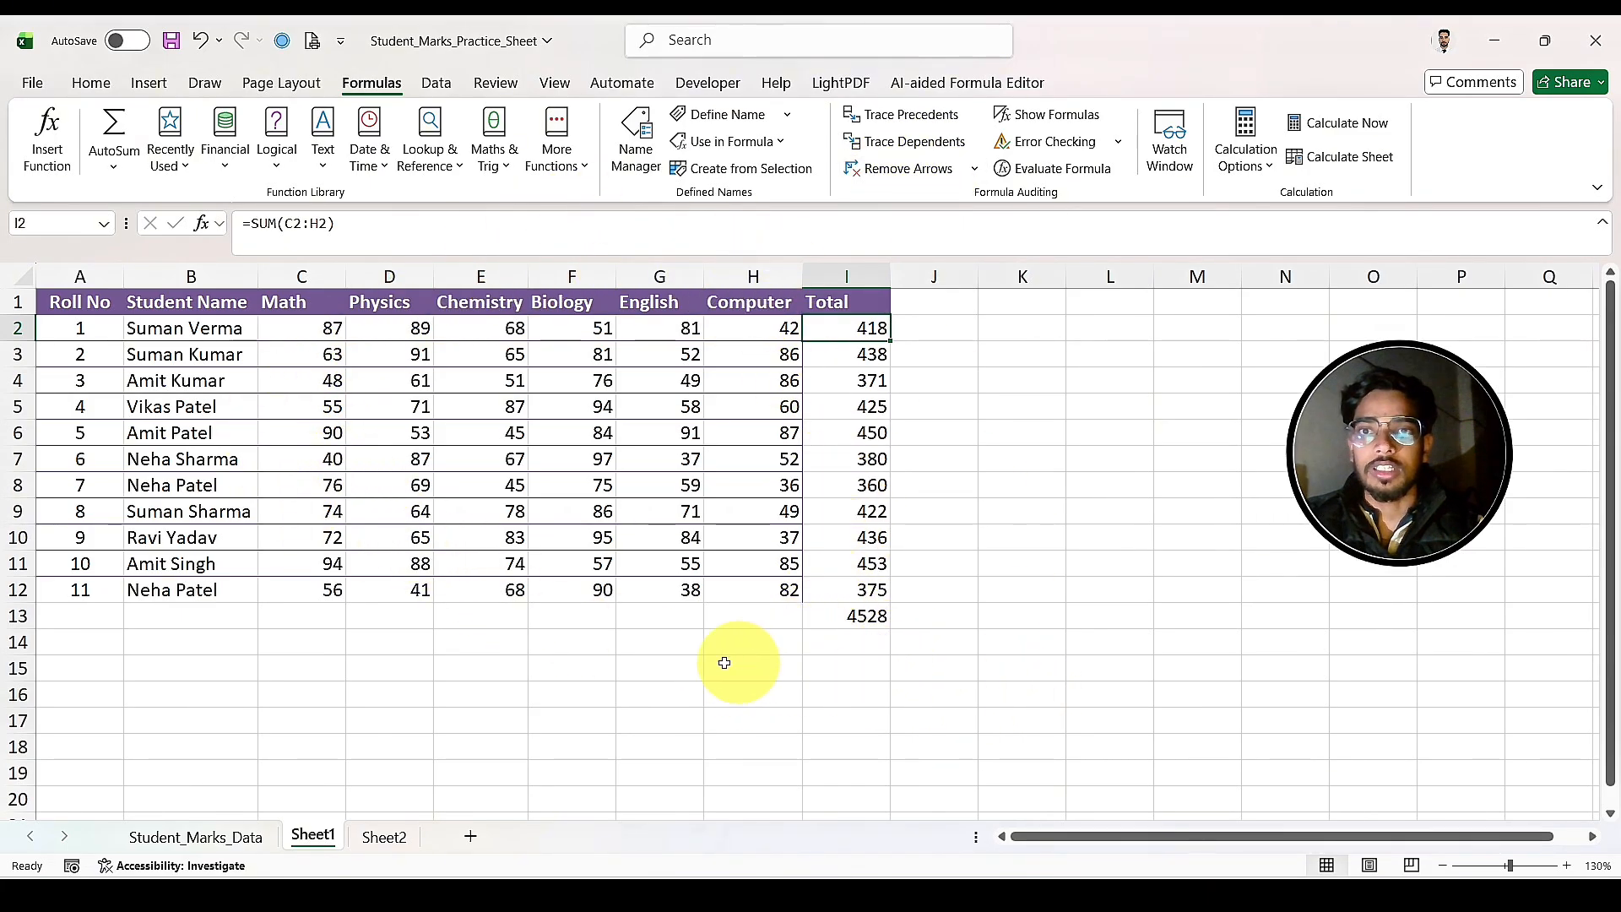
Step: Trace the dependents of the Chemistry mark in E5
{"action": "left_click", "coordinate": [509, 404]}
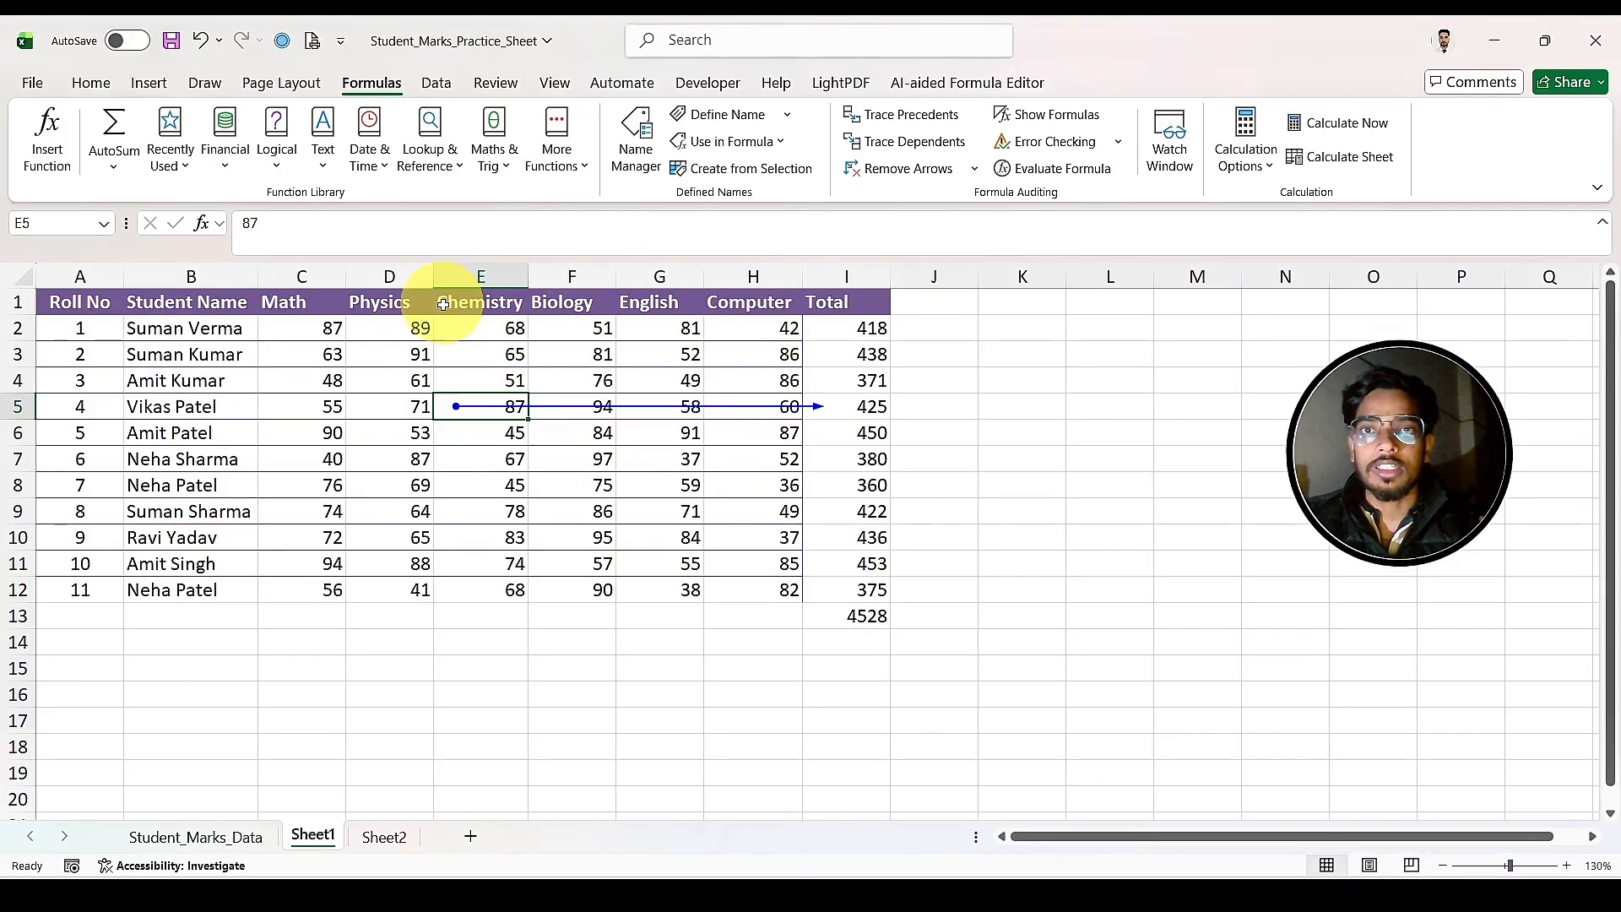
{"action": "left_click", "coordinate": [833, 339]}
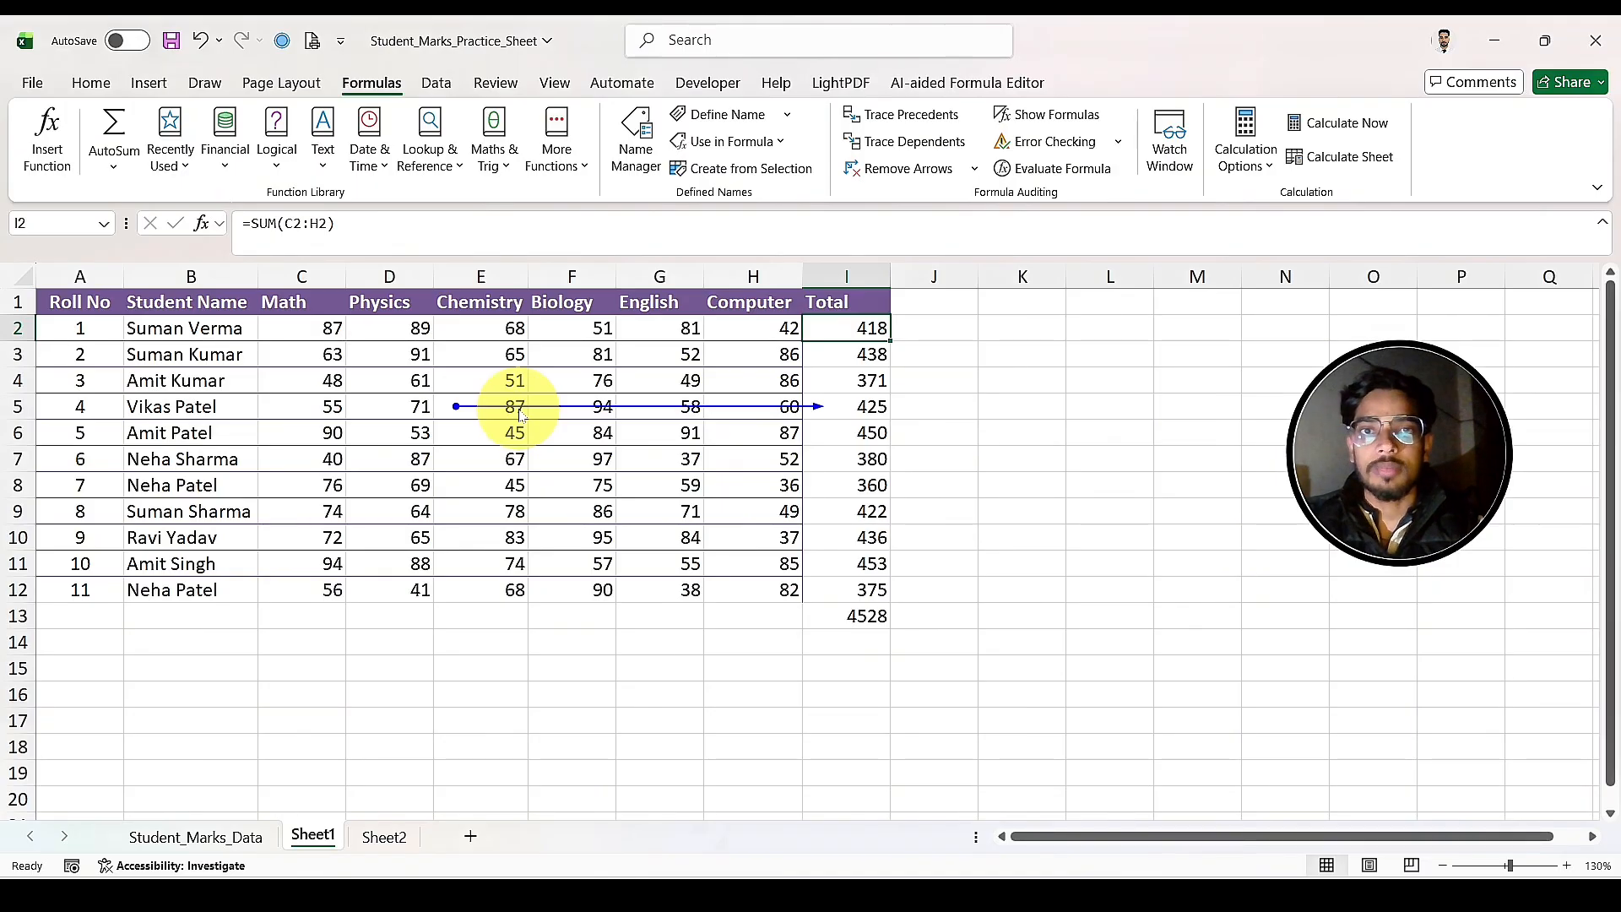
Step: Move the total formula from I5 to L17 and trace the dependents of the Chemistry mark in E5 again
{"action": "left_click", "coordinate": [863, 406]}
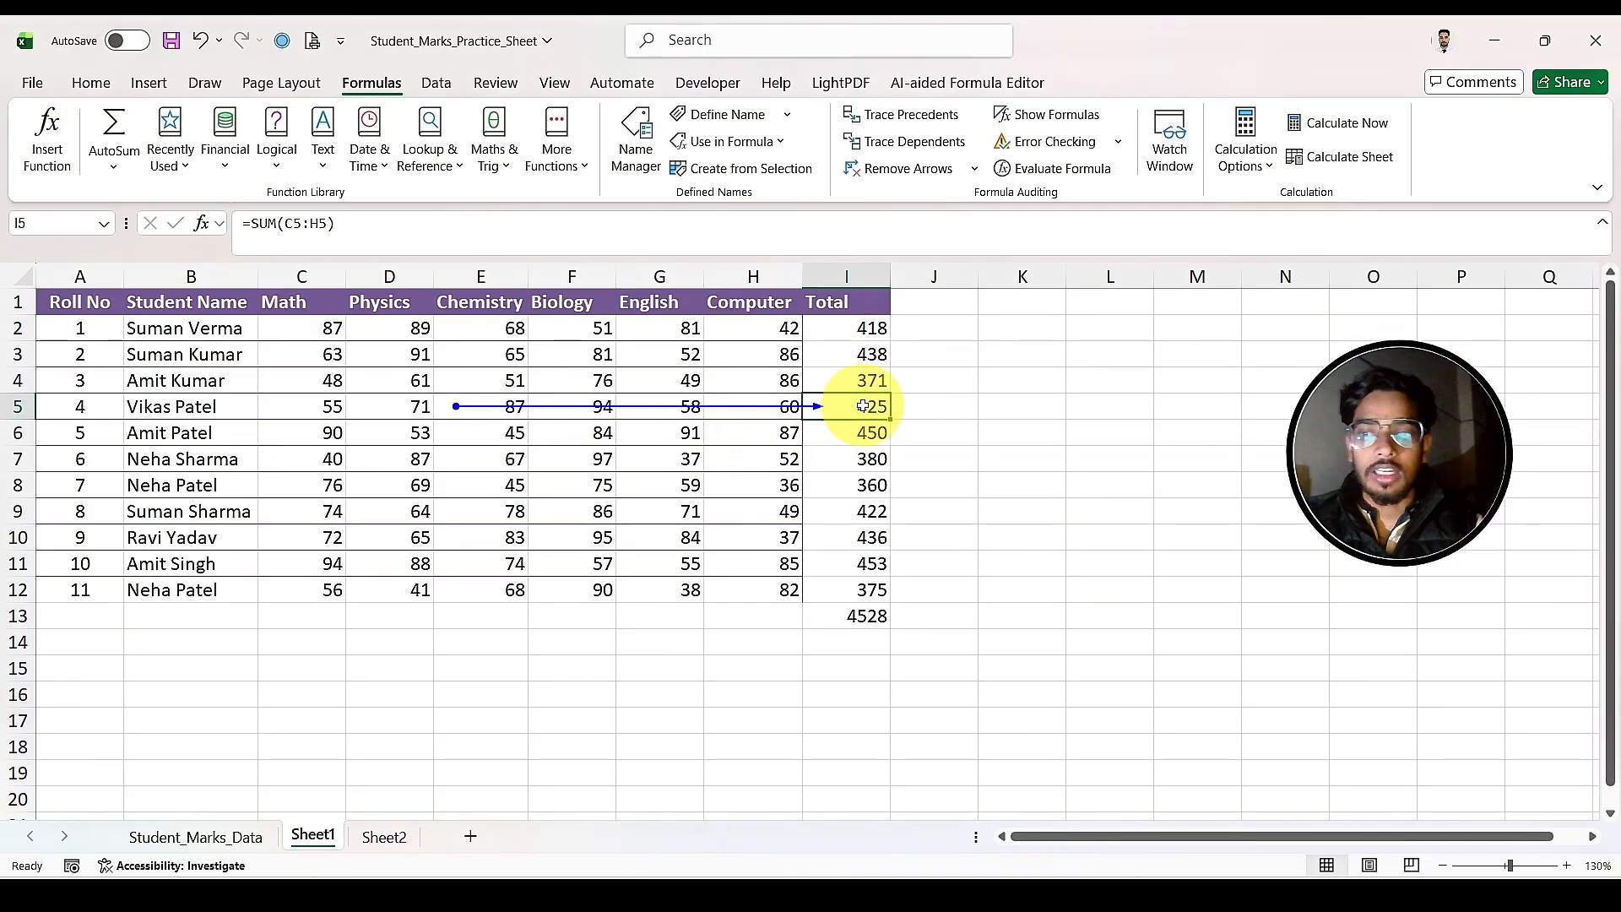
{"action": "key", "text": "ctrl+c"}
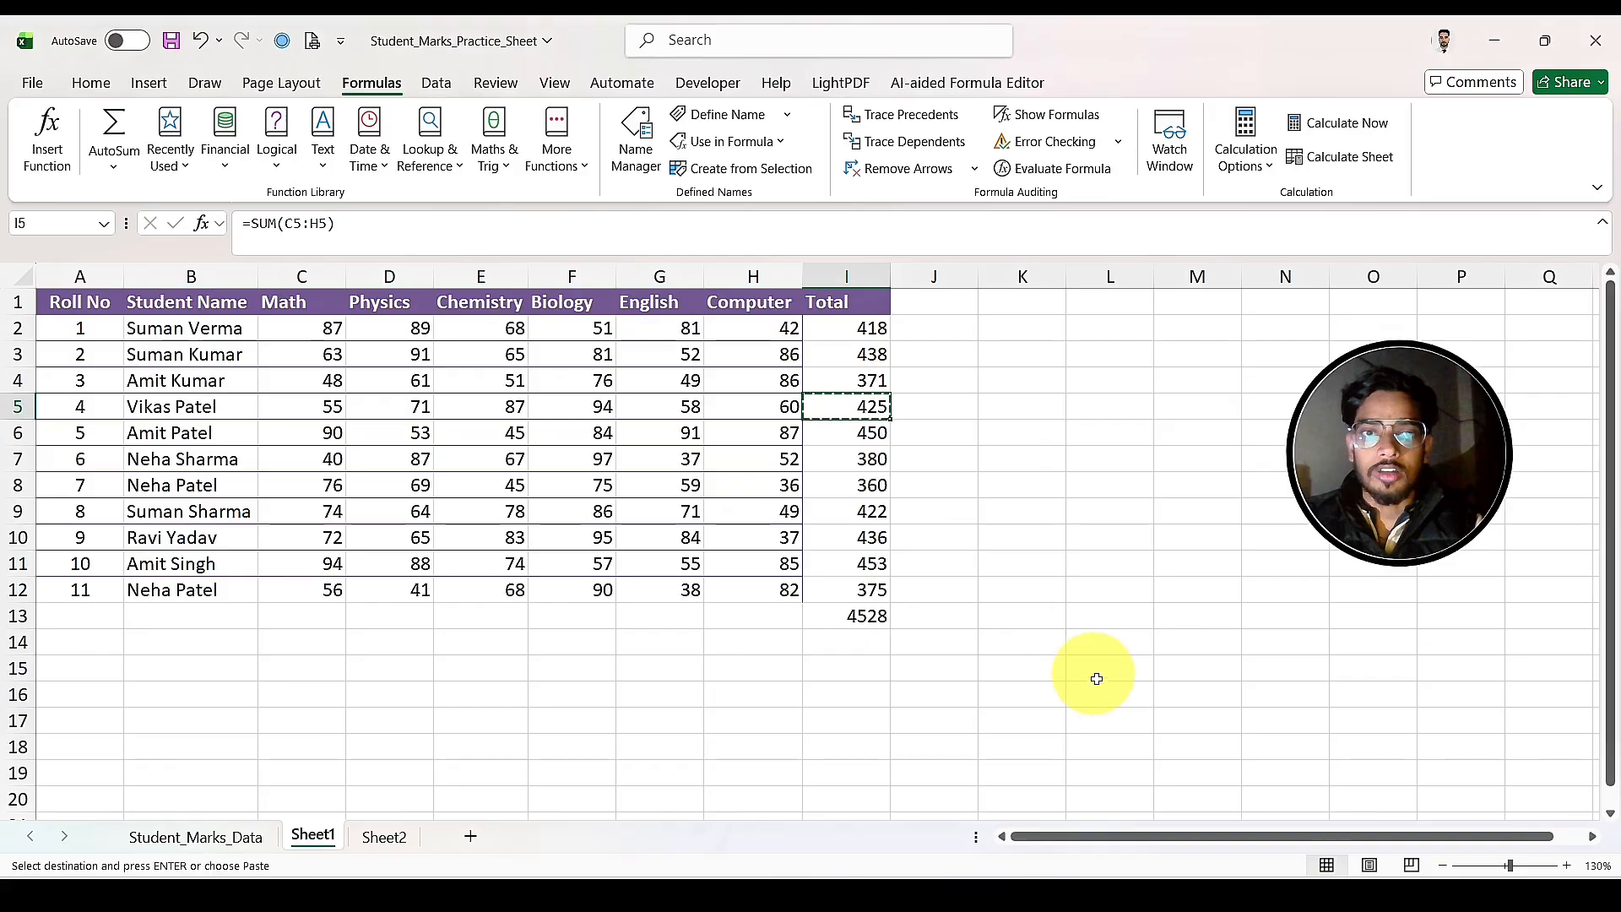
{"action": "left_click", "coordinate": [1126, 727]}
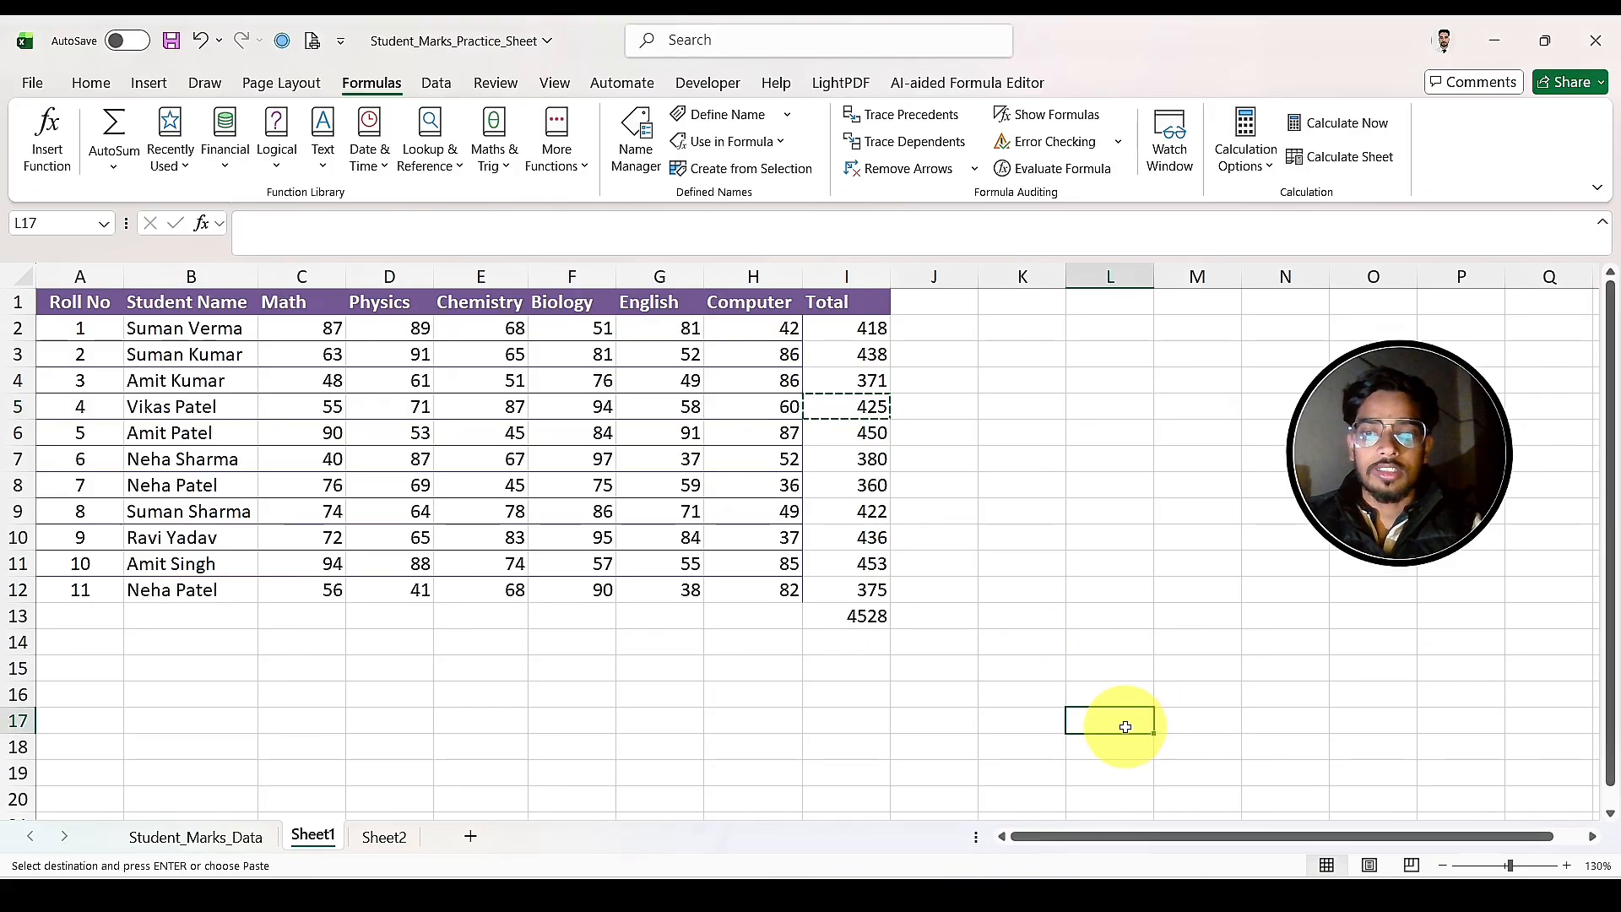
{"action": "key", "text": "ctrl+v"}
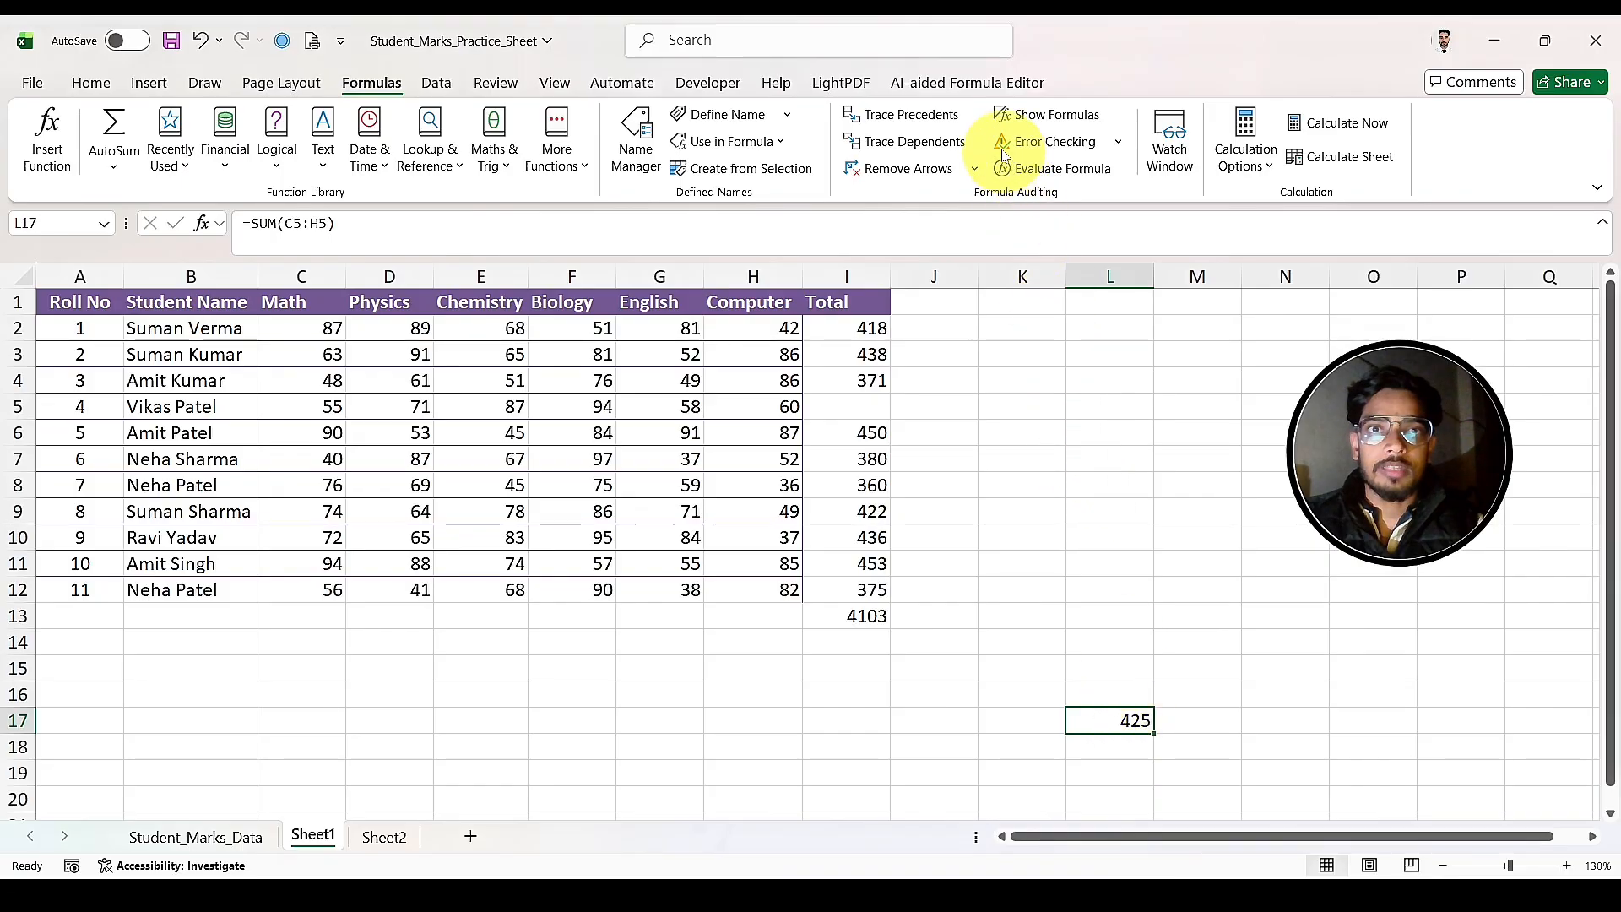
{"action": "left_click", "coordinate": [904, 143]}
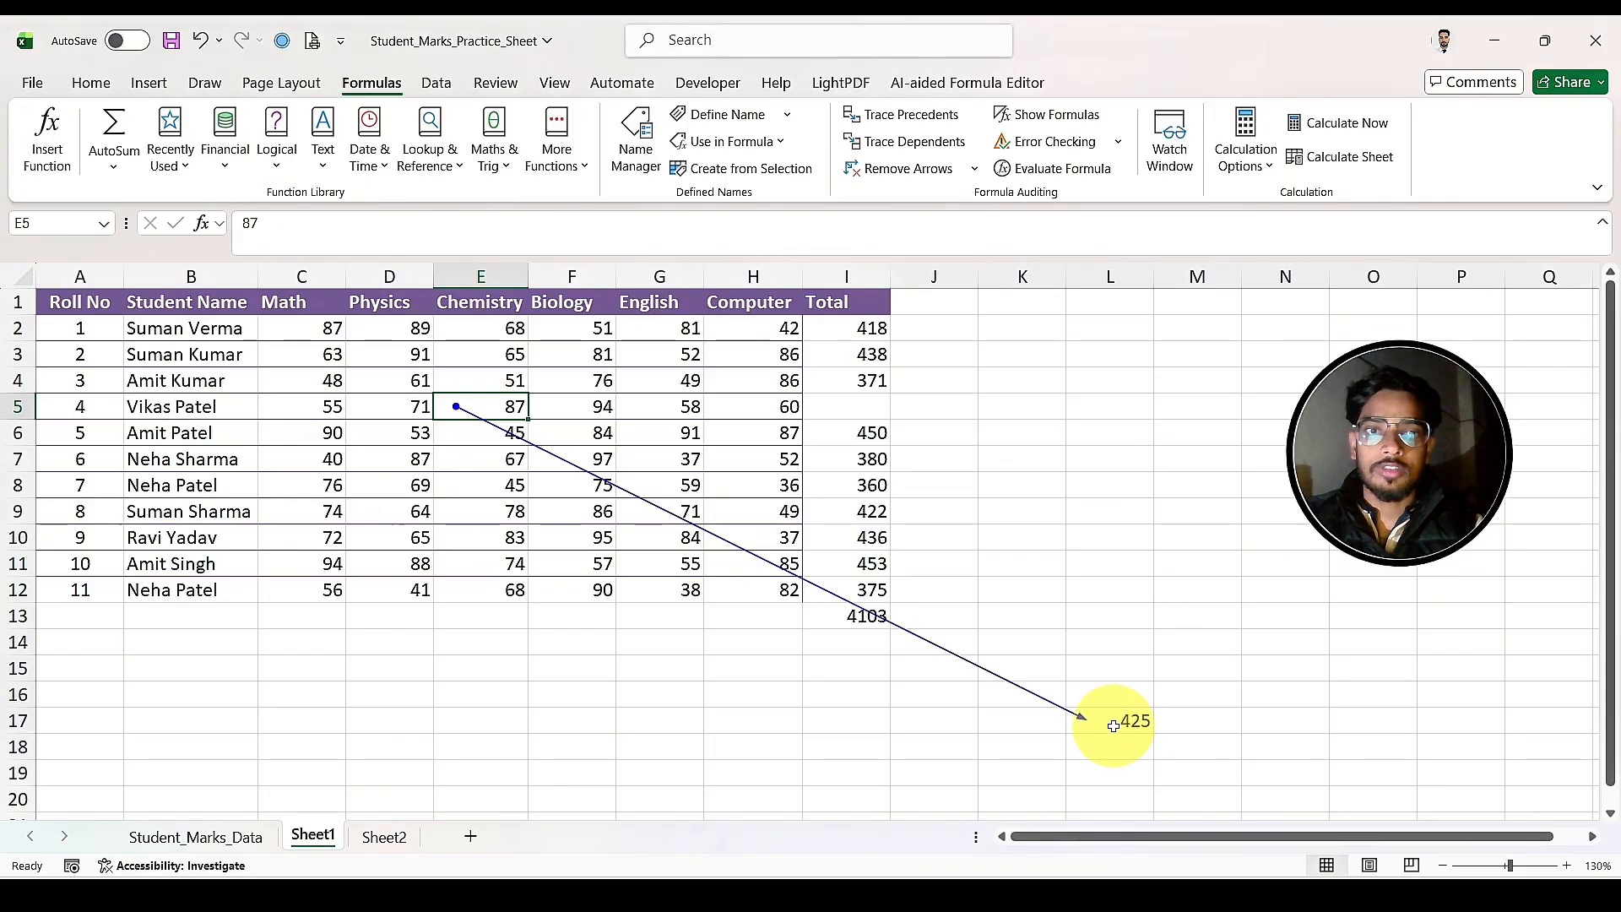
Step: Move the total formula from L17 back to I5
{"action": "left_click", "coordinate": [1114, 726]}
{"action": "key", "text": "ctrl+x"}
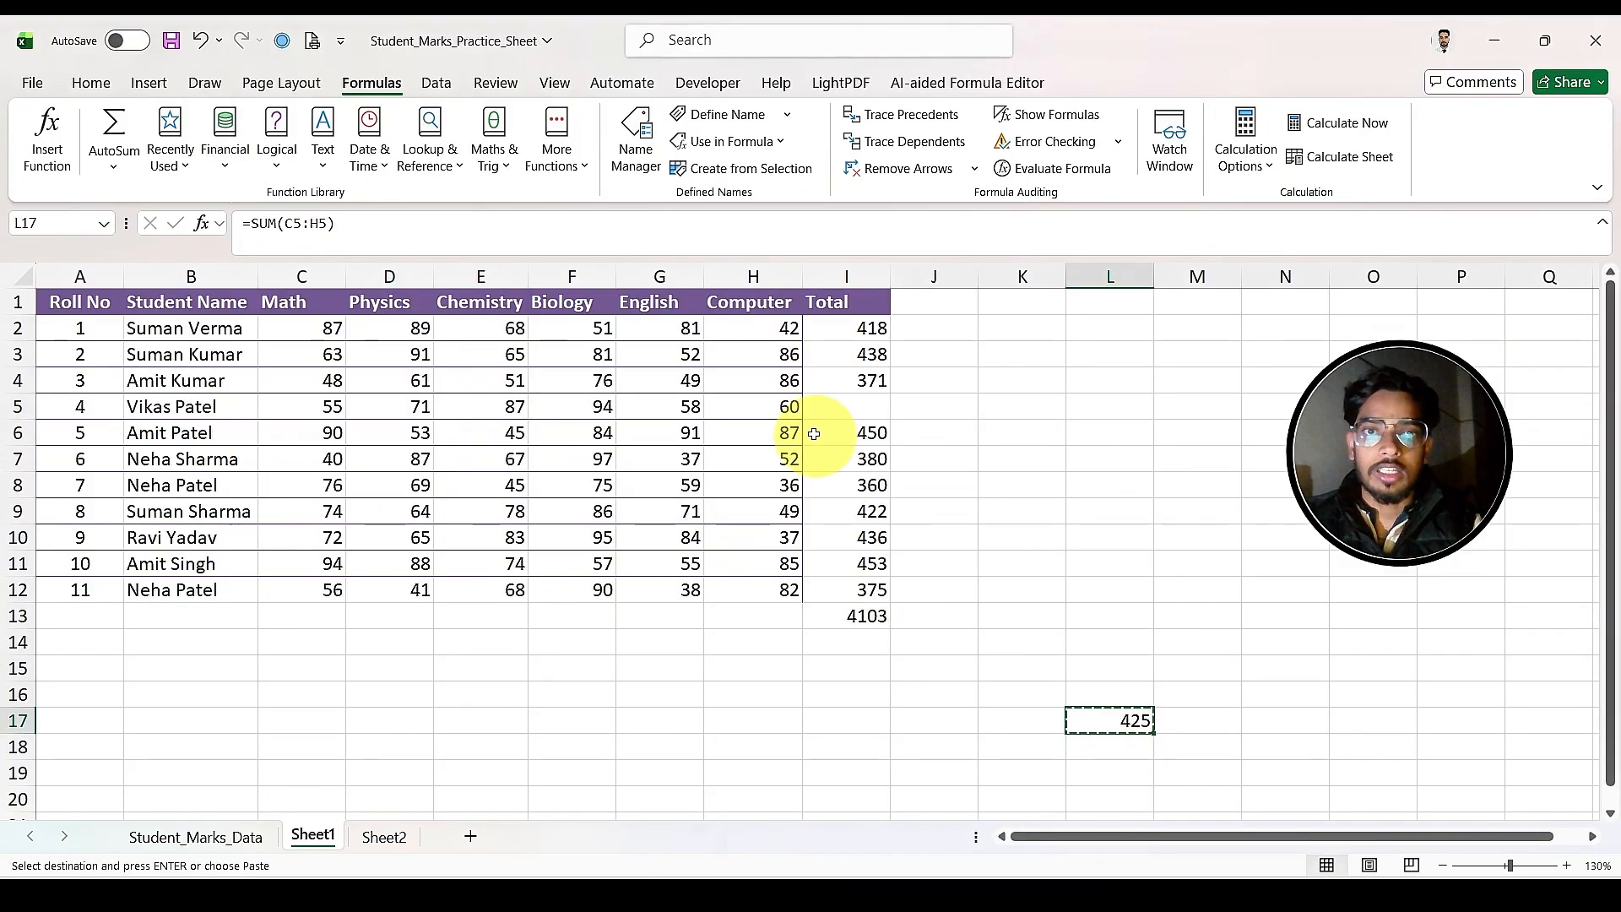
{"action": "left_click", "coordinate": [837, 410]}
{"action": "key", "text": "Return"}
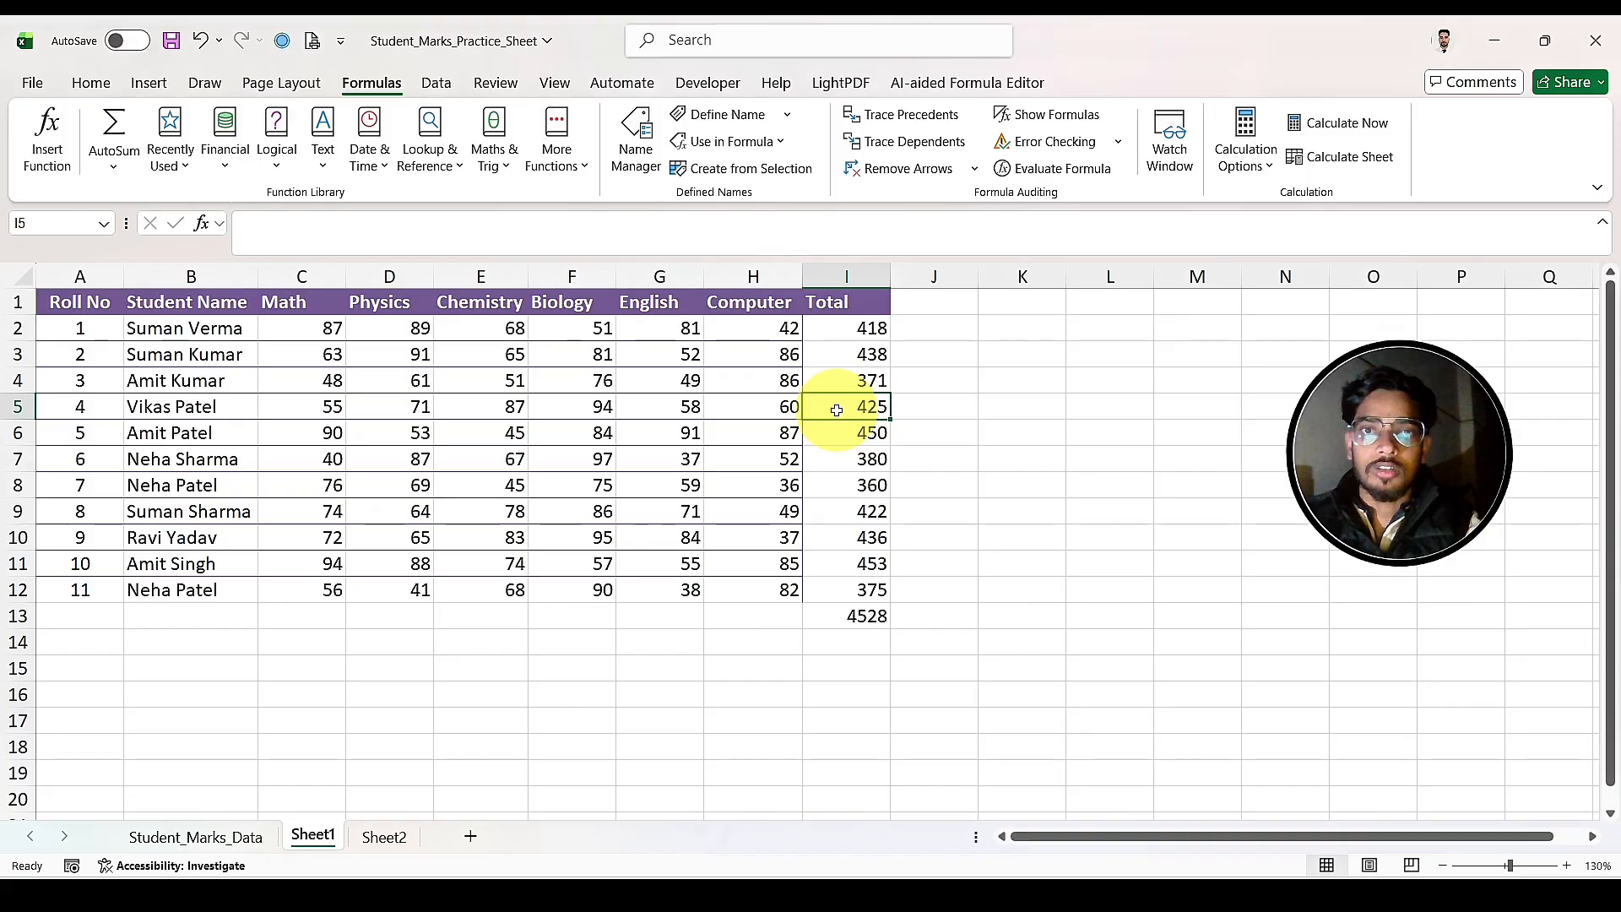
Step: Trace the dependents of E5 once more with the total back in its row, and remove the tracer arrow
{"action": "left_click", "coordinate": [490, 406]}
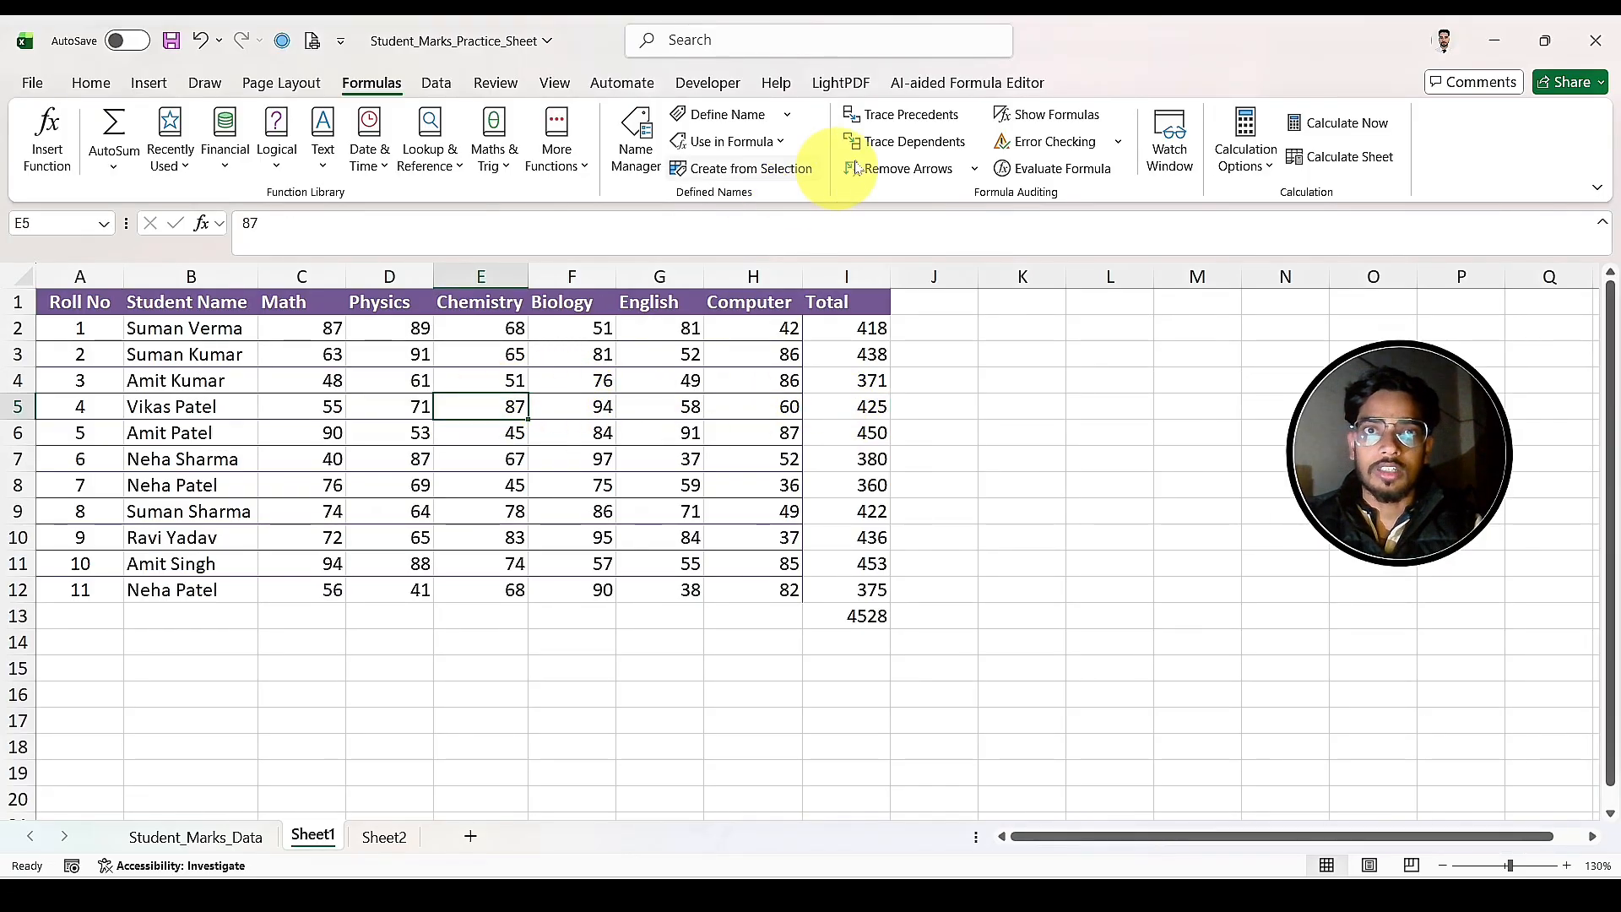
{"action": "left_click", "coordinate": [905, 141]}
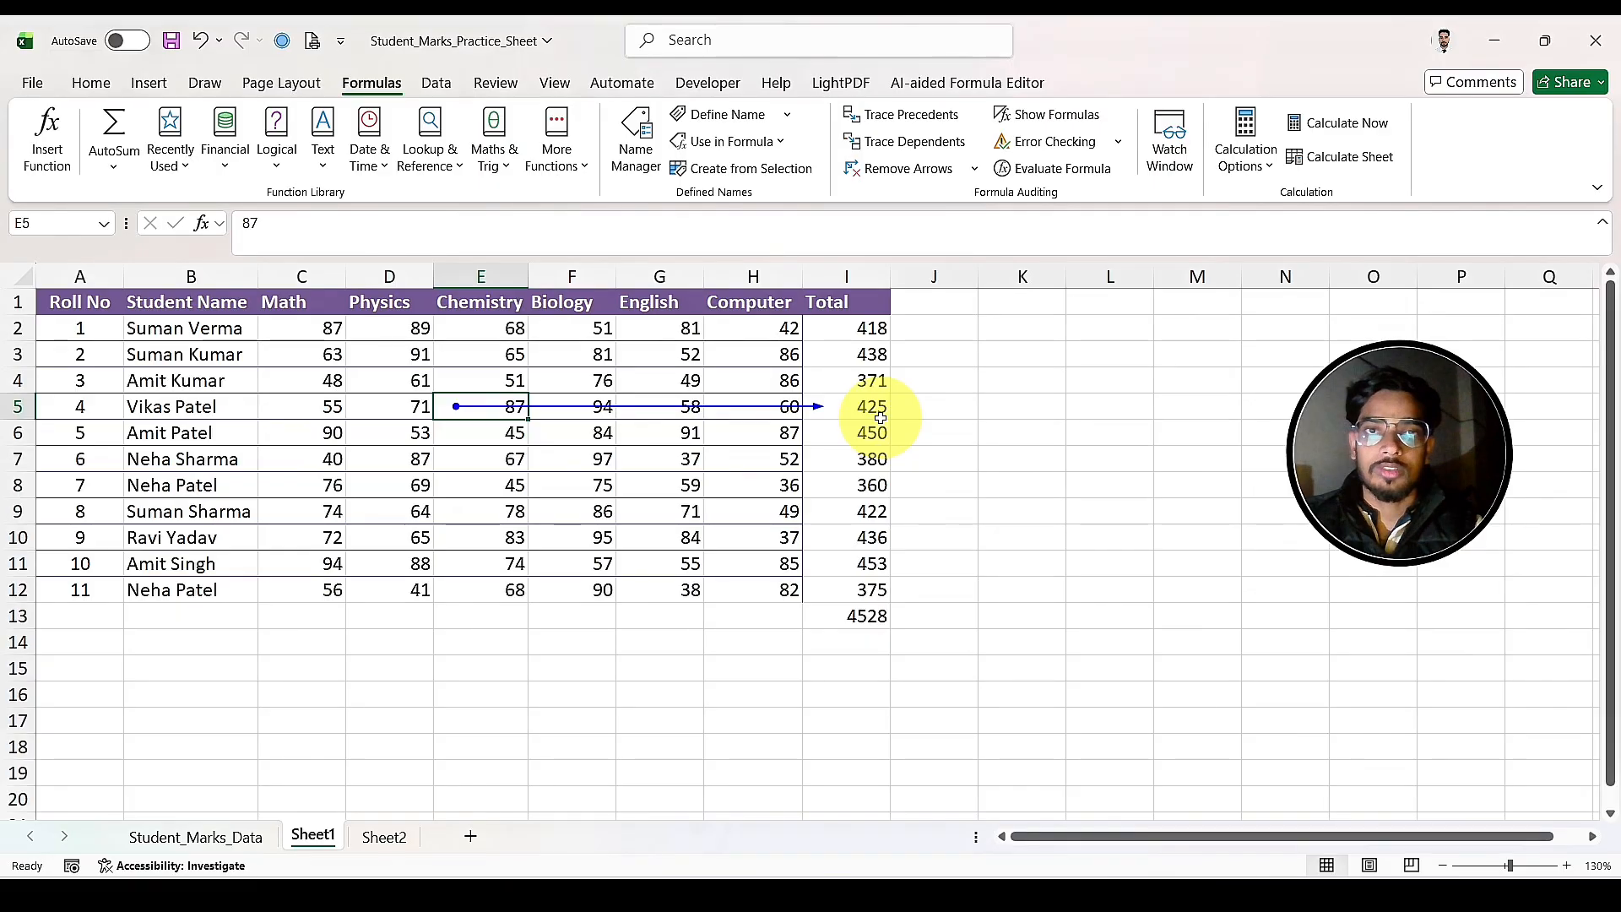
{"action": "left_click", "coordinate": [893, 173]}
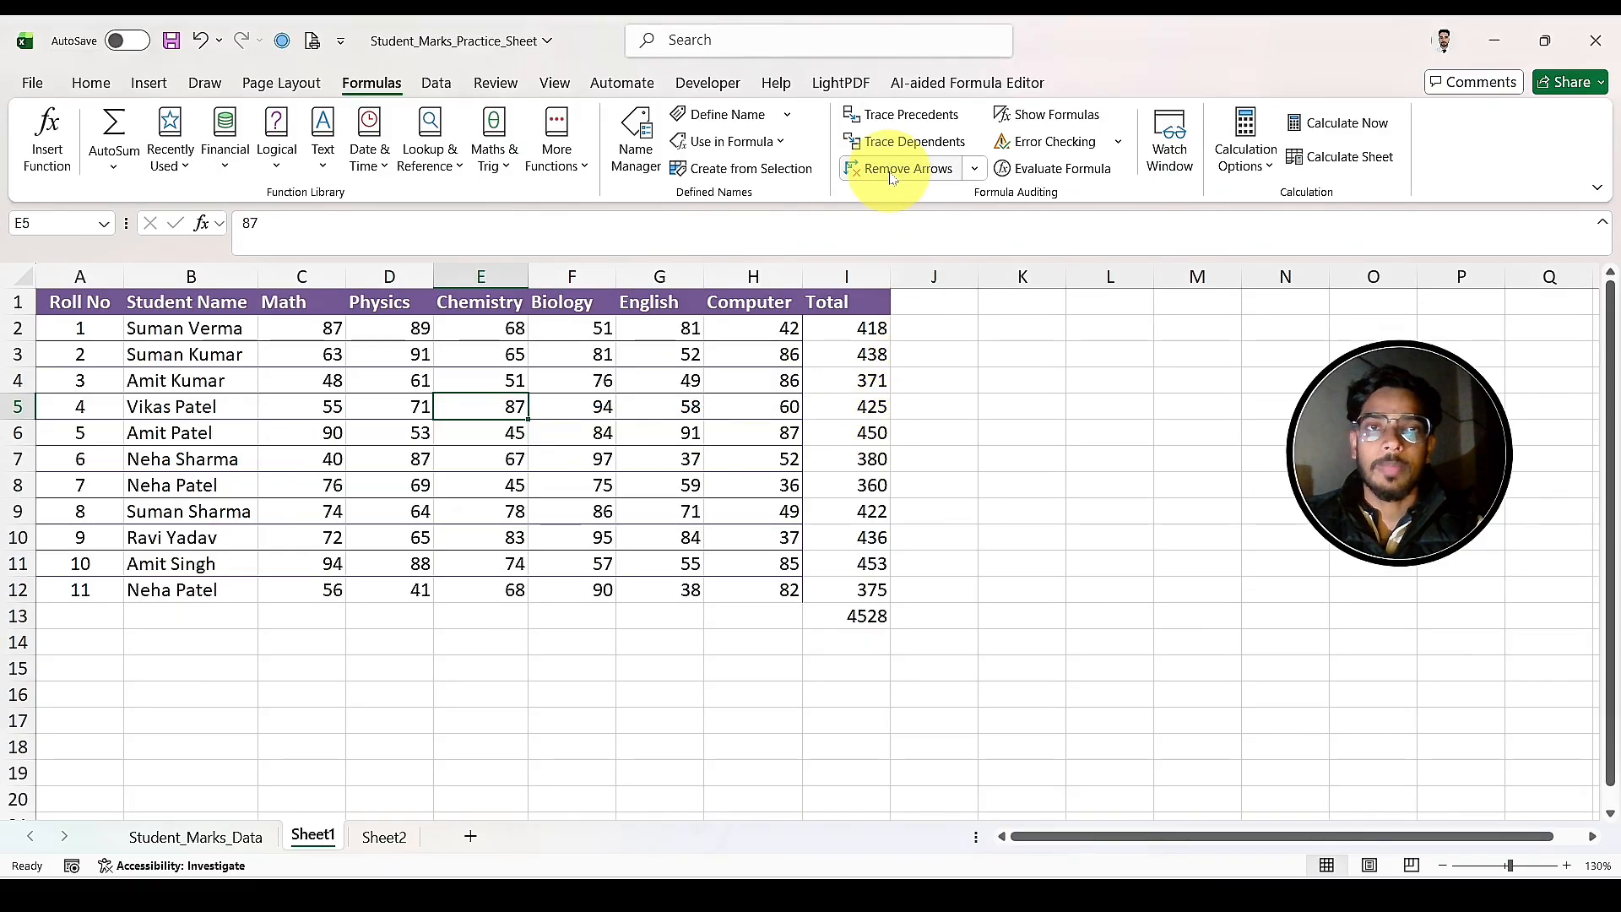
Step: Show the formulas behind the marks sheet to inspect the Total column, and switch back to calculated values
{"action": "left_click", "coordinate": [884, 328]}
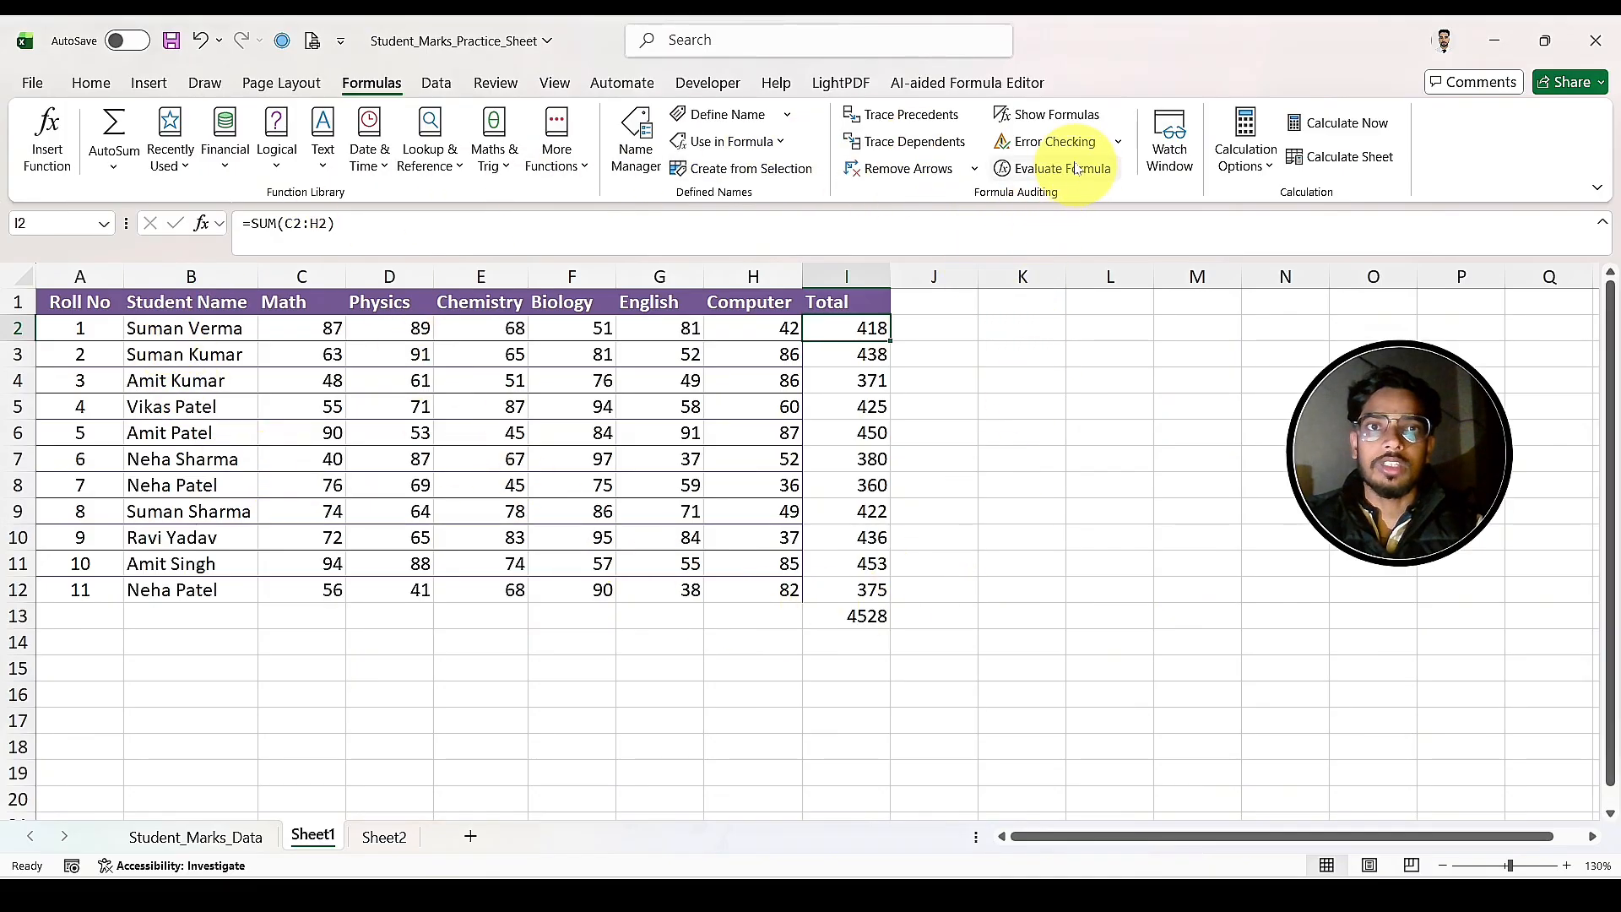
{"action": "left_click", "coordinate": [1050, 117]}
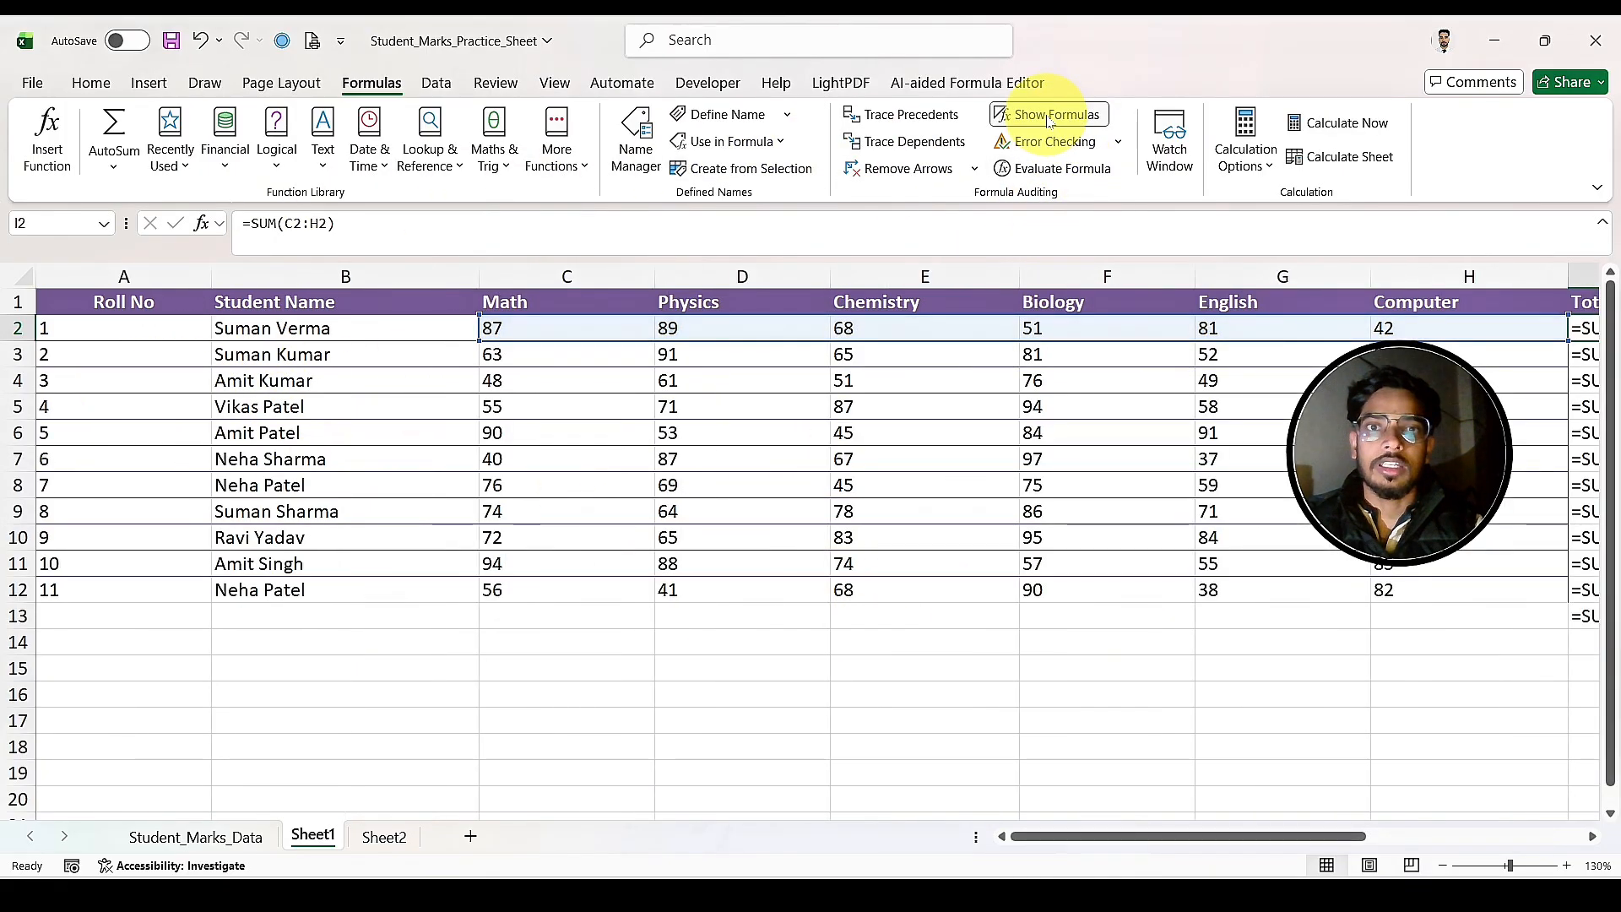
{"action": "left_click_drag", "start_coordinate": [1087, 838], "coordinate": [1315, 813]}
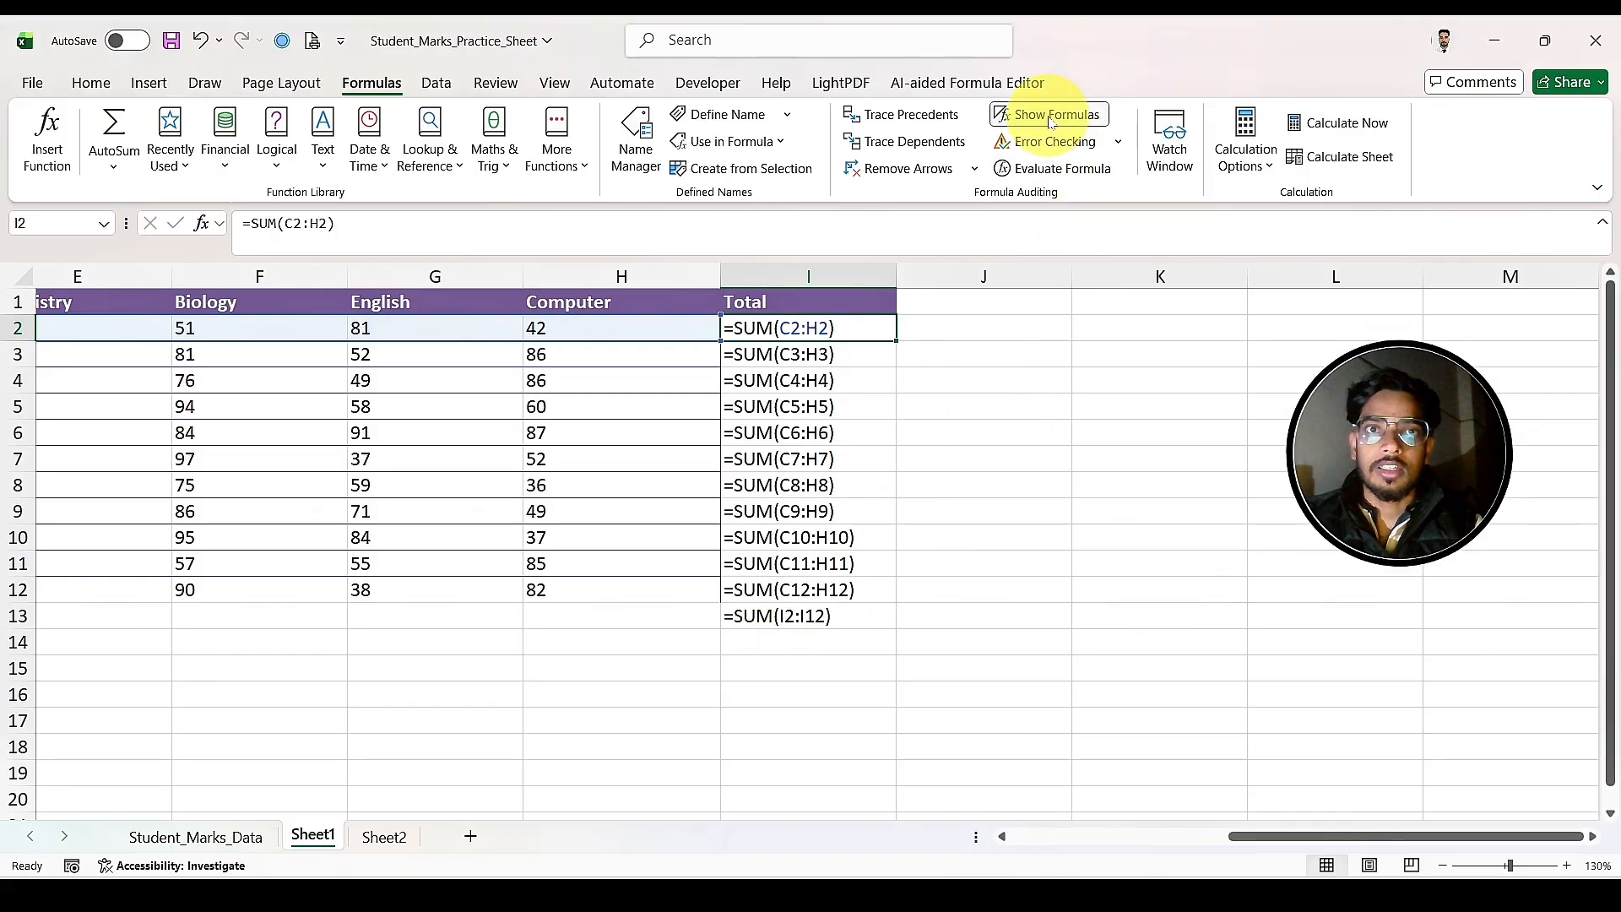
{"action": "left_click", "coordinate": [1050, 122]}
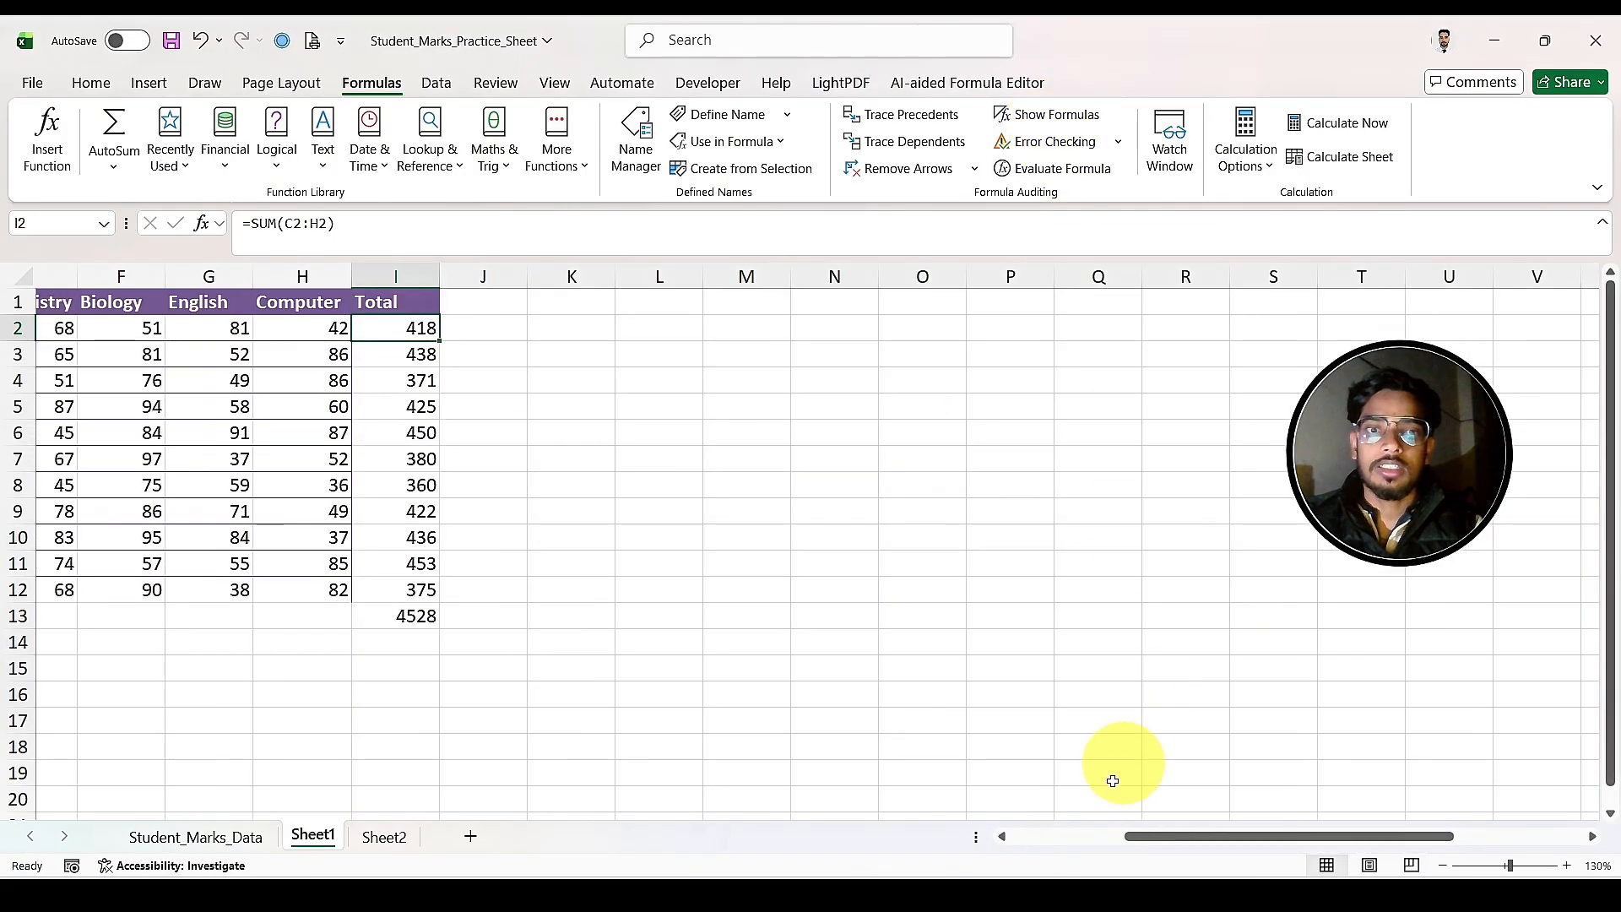
{"action": "left_click", "coordinate": [1037, 836]}
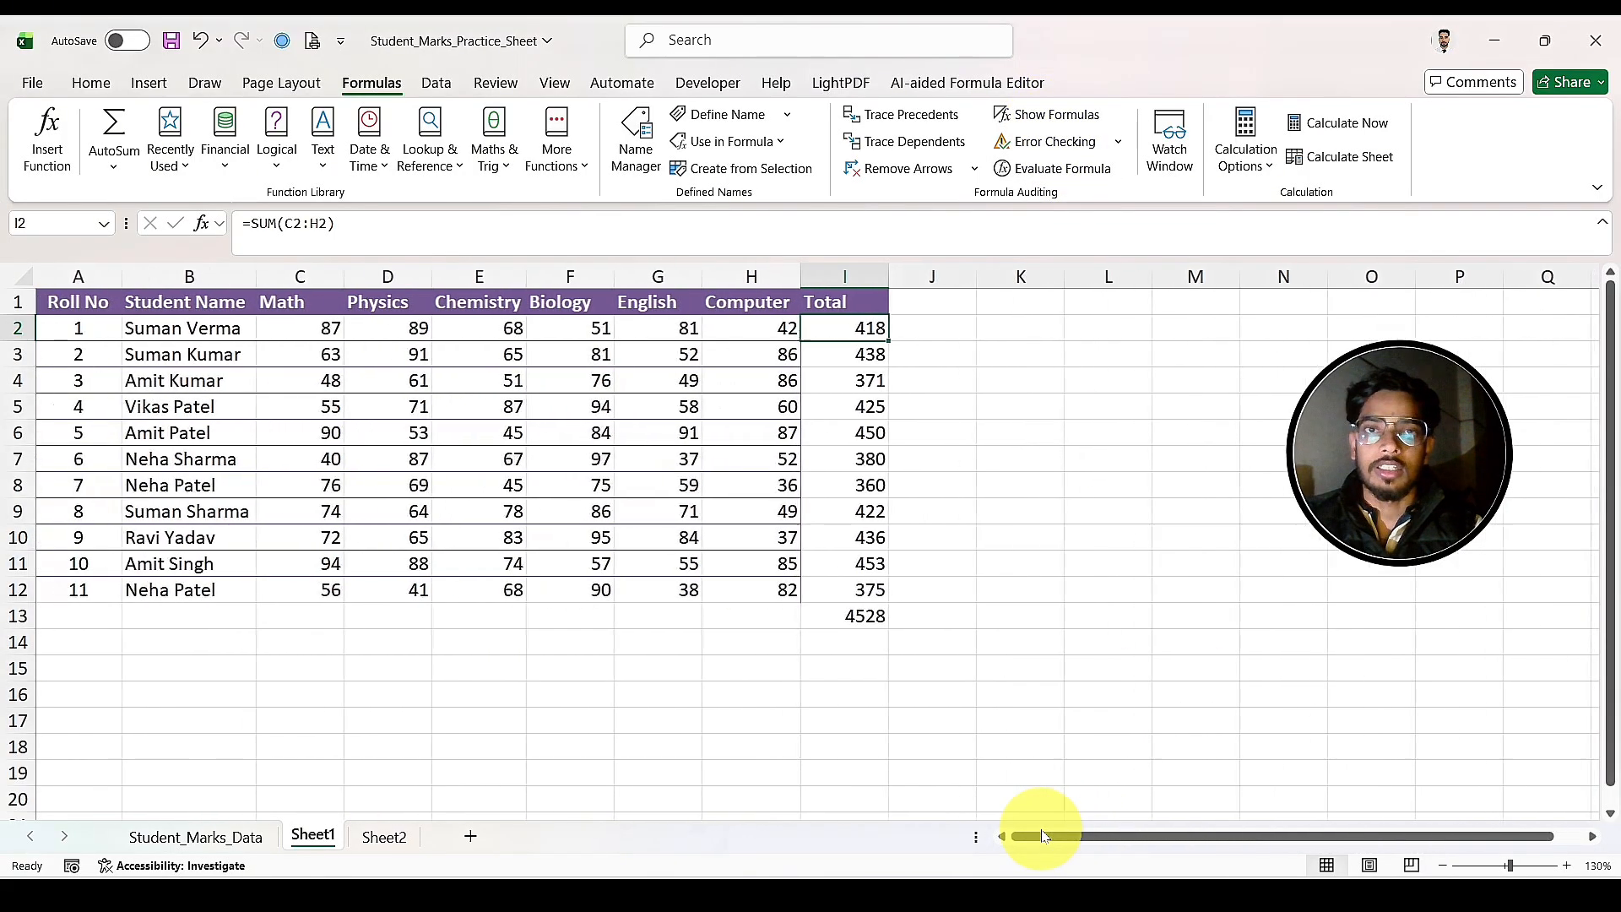
Step: Display the sheet's formulas once more, review the Total column beside the subject marks, and return to the results view
{"action": "left_click", "coordinate": [1051, 116]}
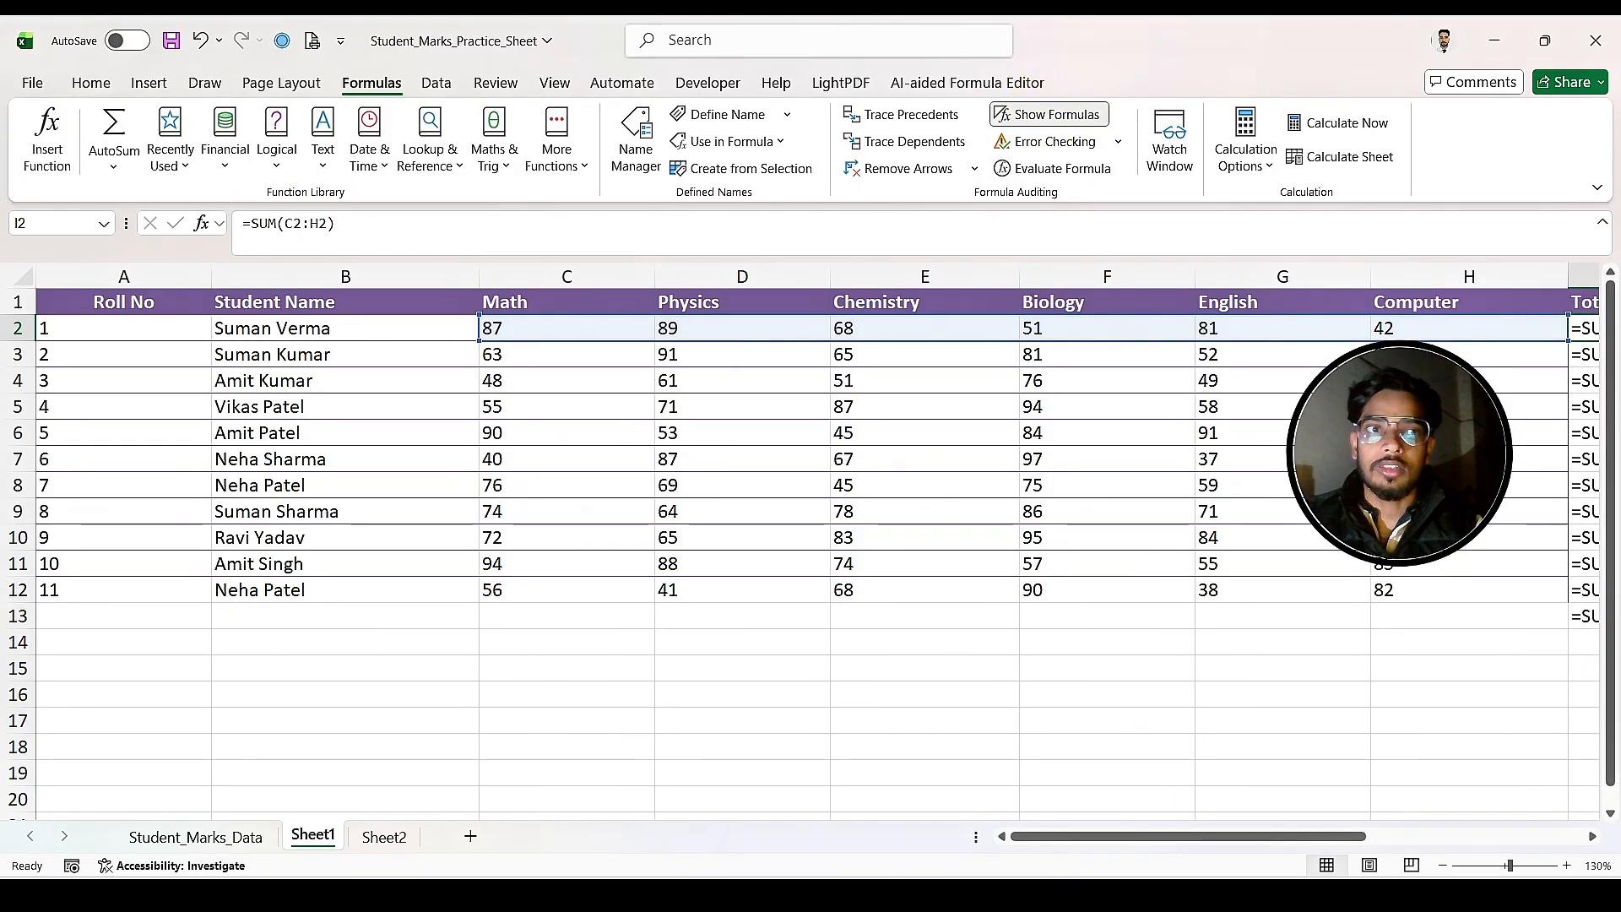
{"action": "left_click", "coordinate": [1466, 837]}
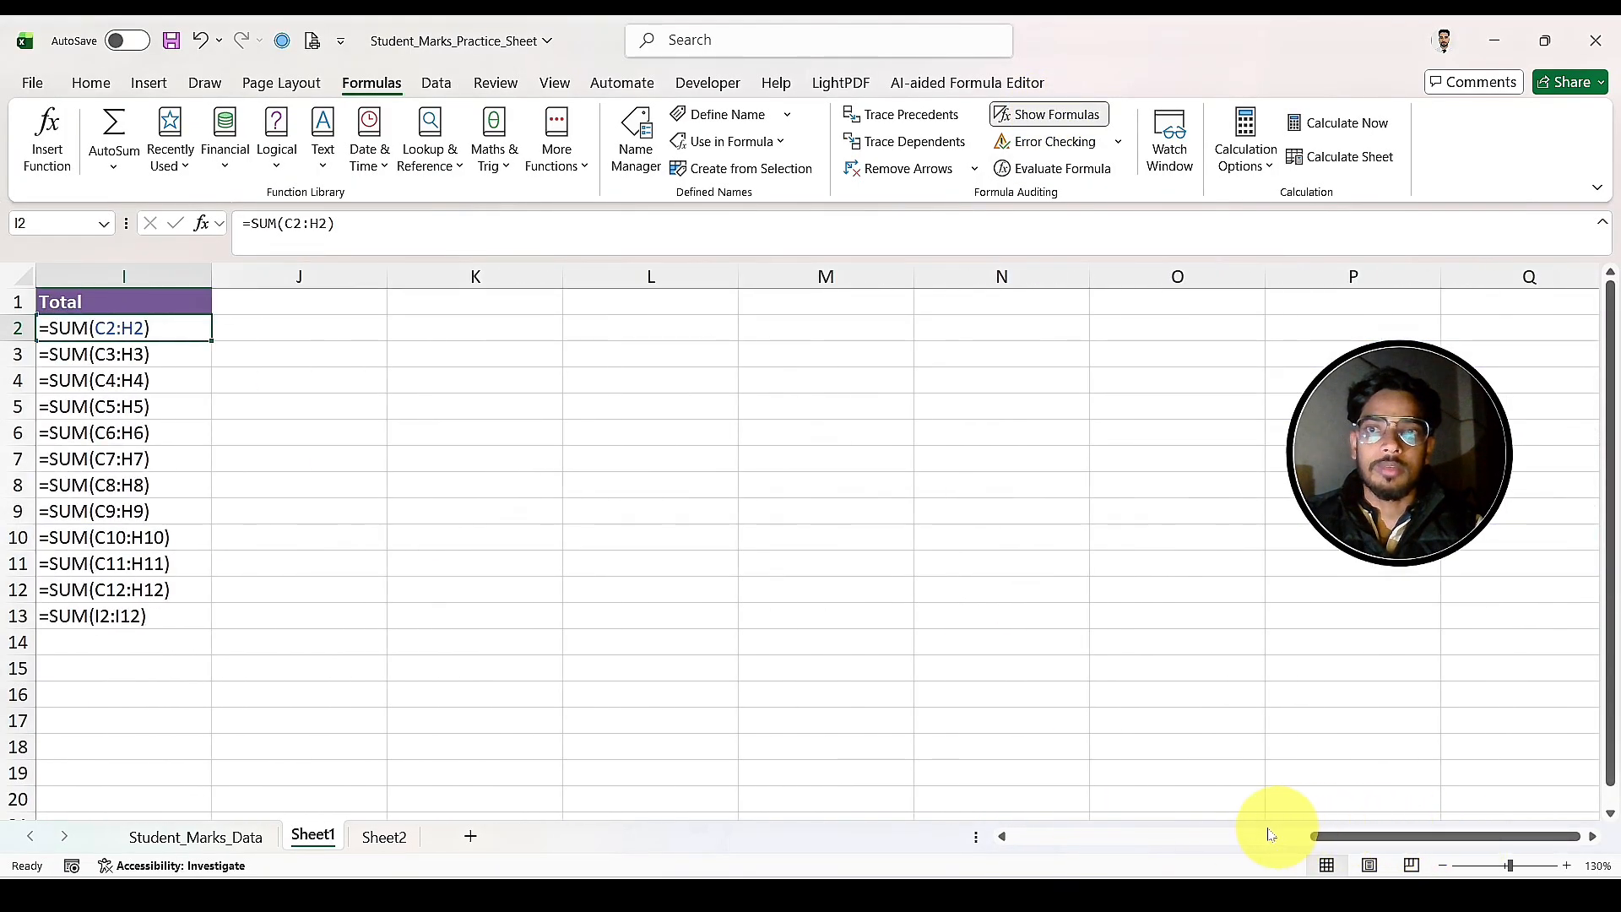
{"action": "left_click", "coordinate": [1224, 839]}
{"action": "left_click_drag", "start_coordinate": [1213, 847], "coordinate": [1317, 836]}
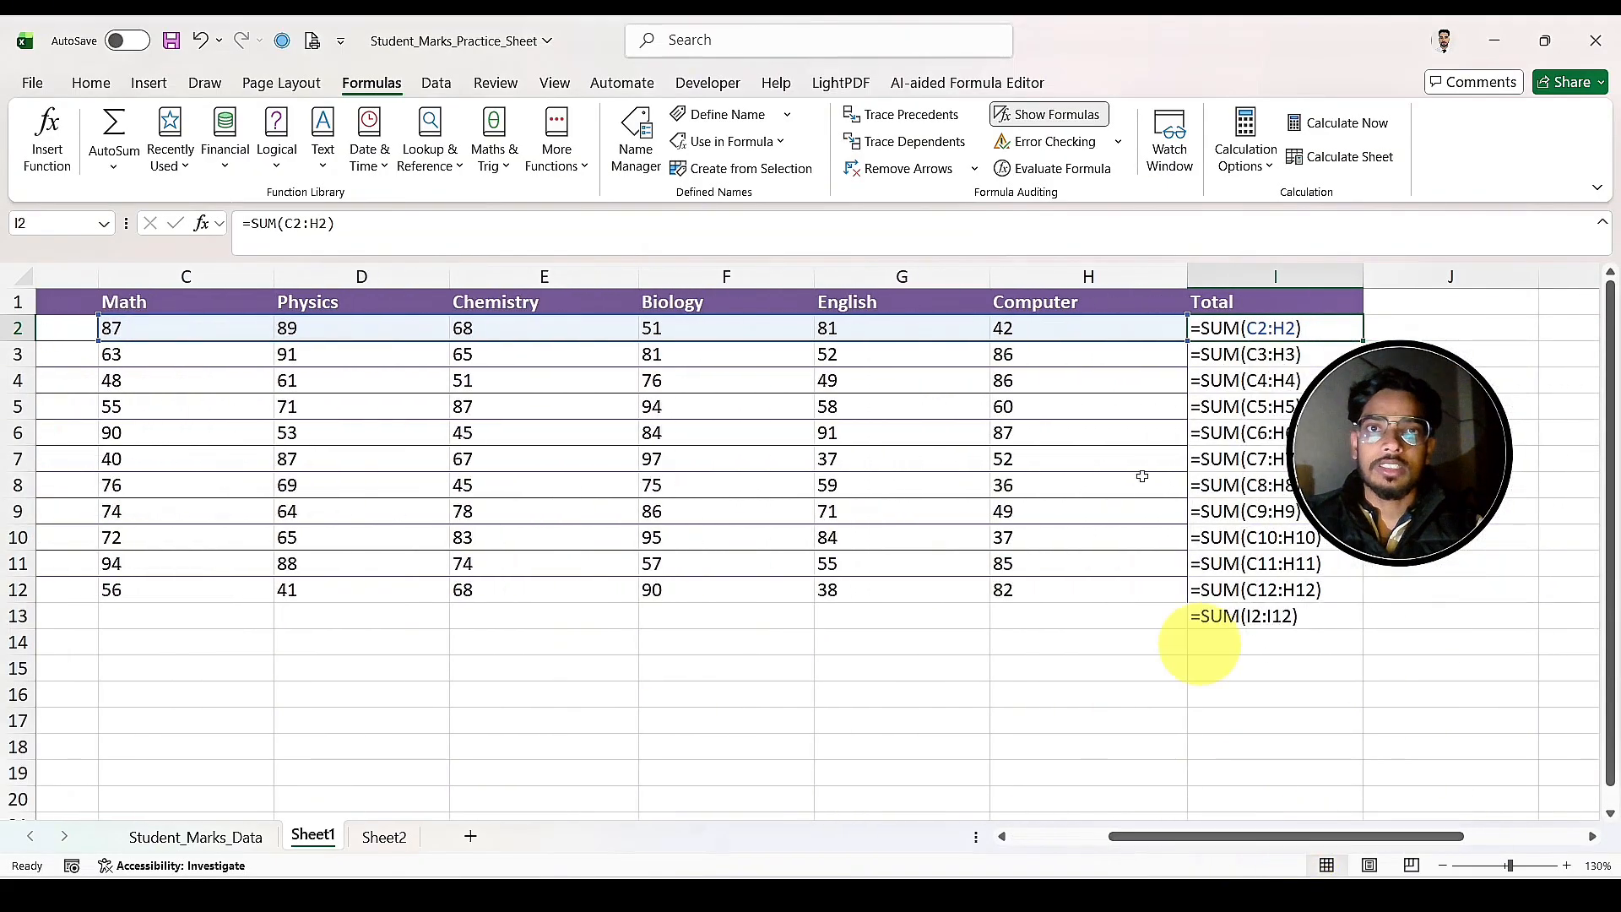
{"action": "left_click", "coordinate": [1016, 120]}
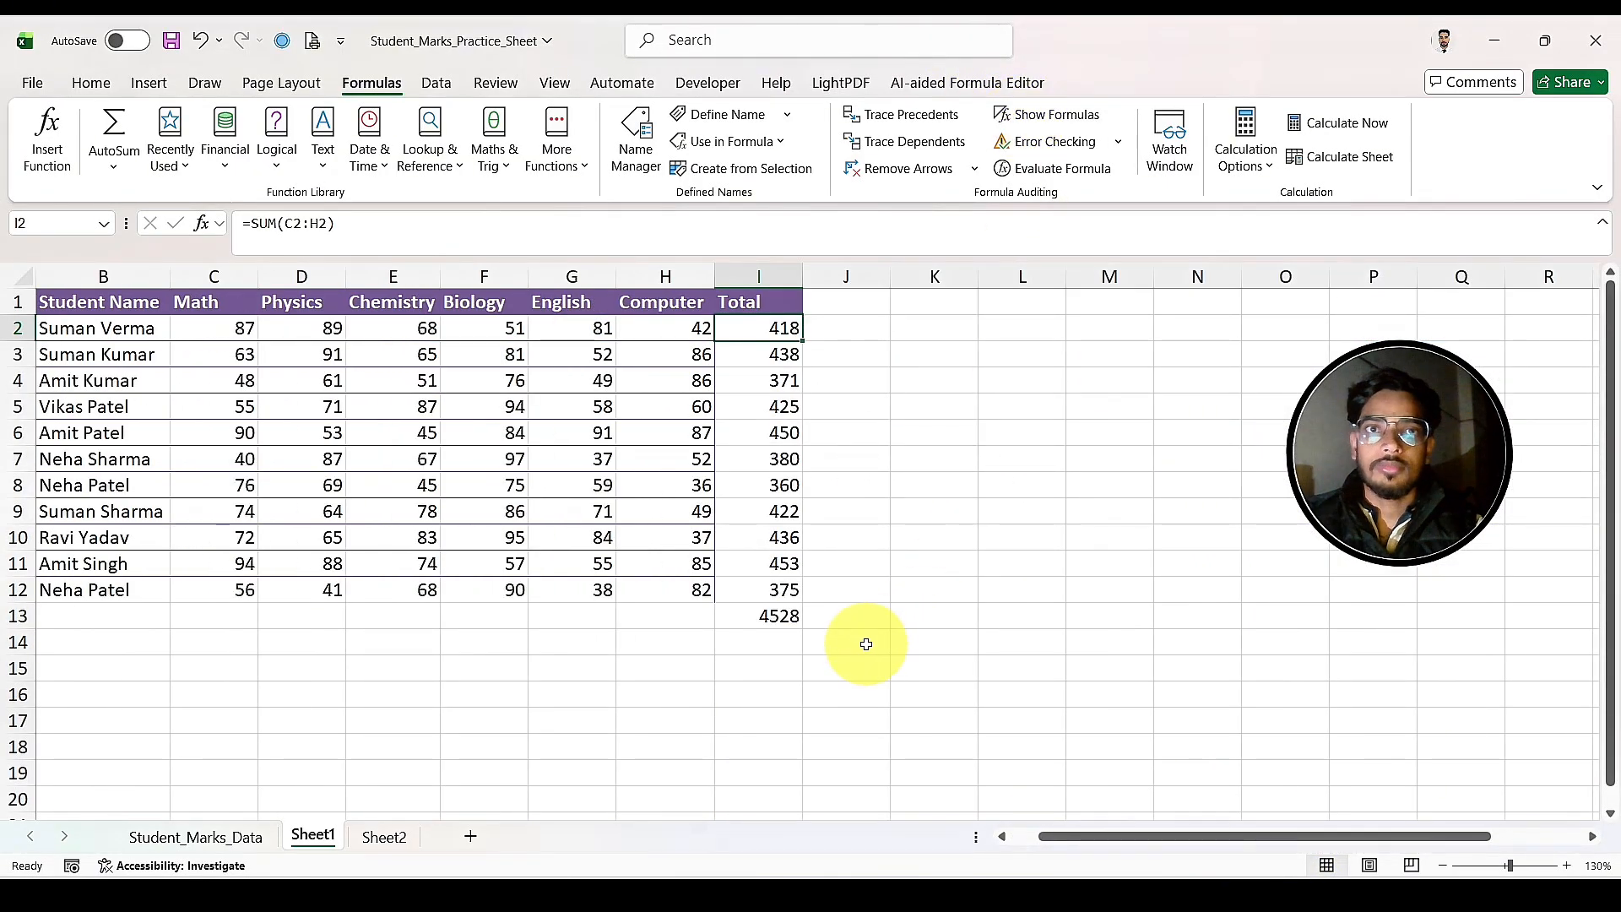
{"action": "left_click", "coordinate": [948, 640]}
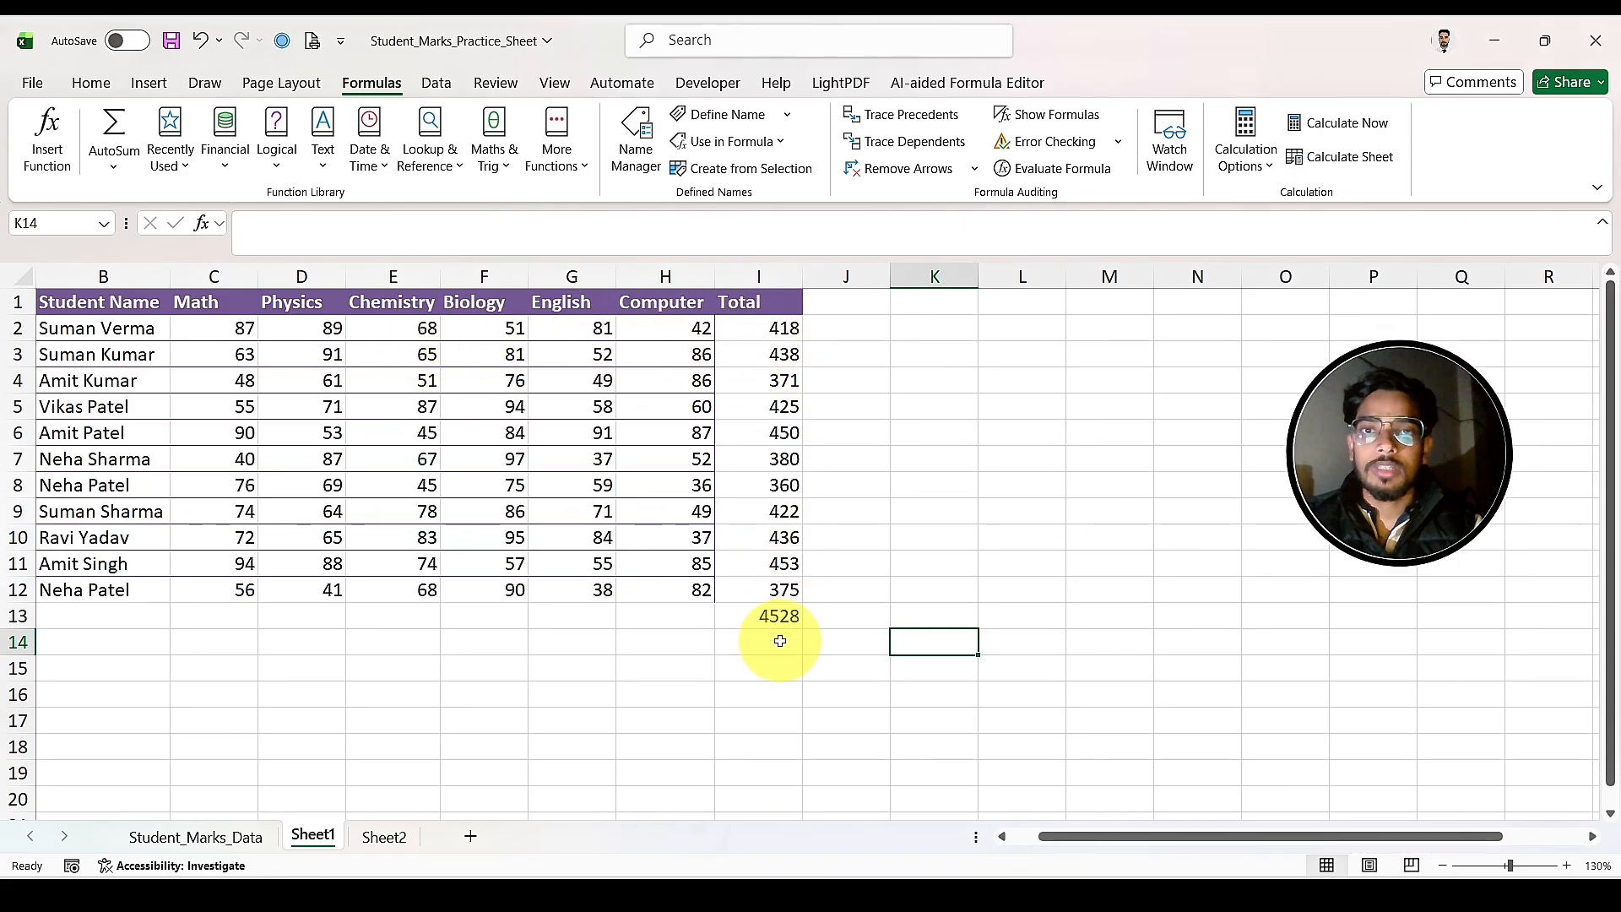
Step: Replace the total formula in I8 with =SUM(F8+G8+H8), leaving out the first three subjects
{"action": "left_click", "coordinate": [766, 493]}
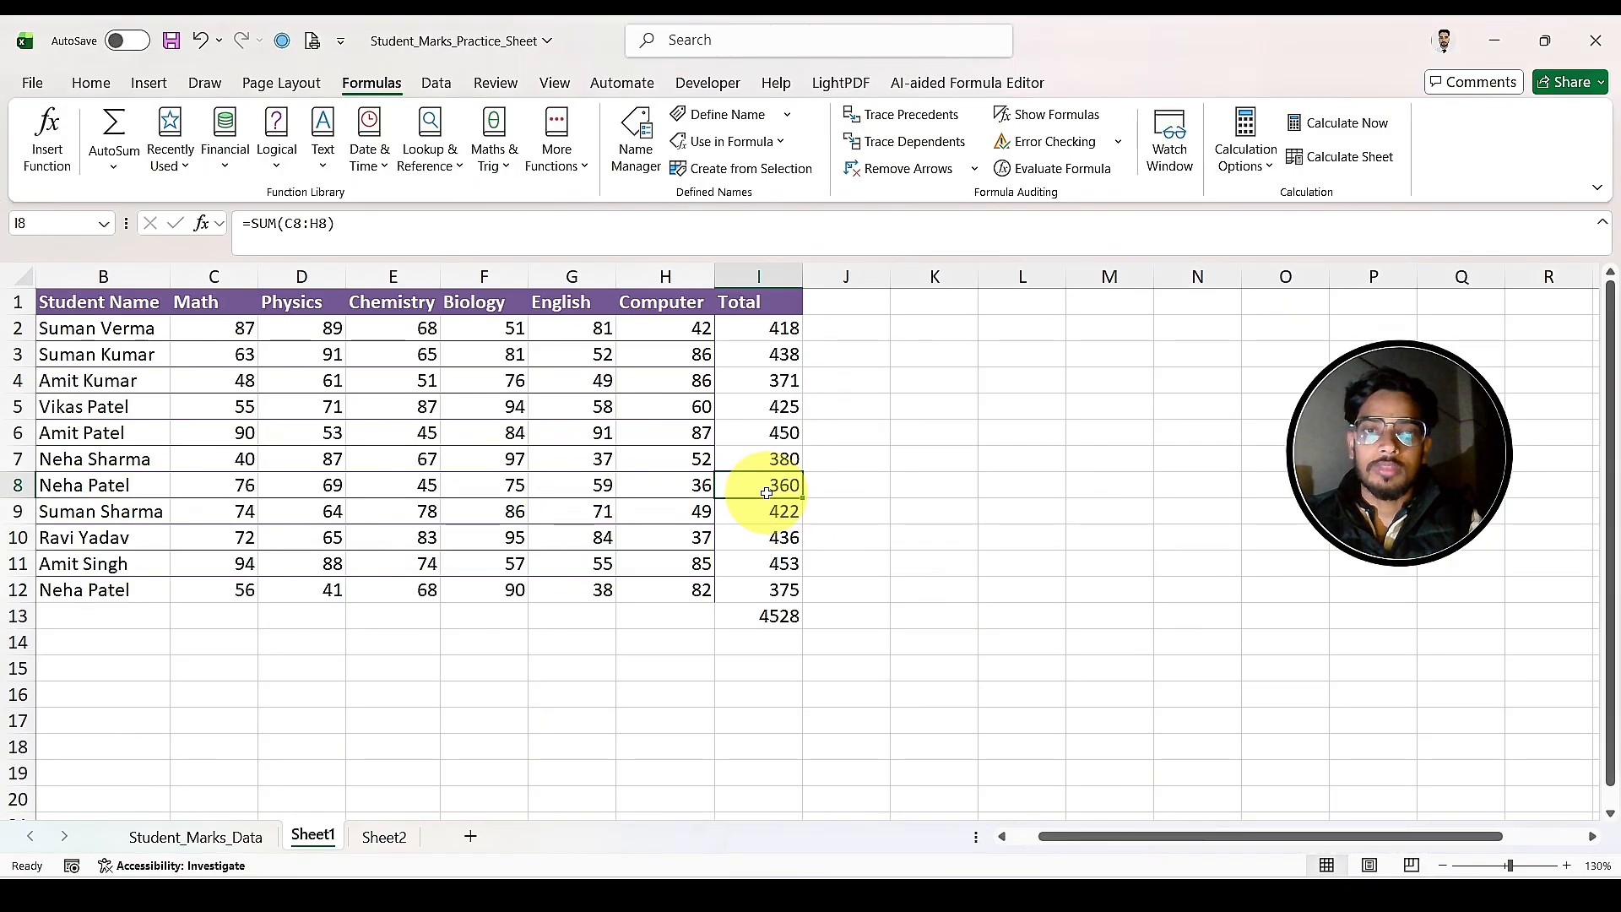
{"action": "key", "text": "alt+equal"}
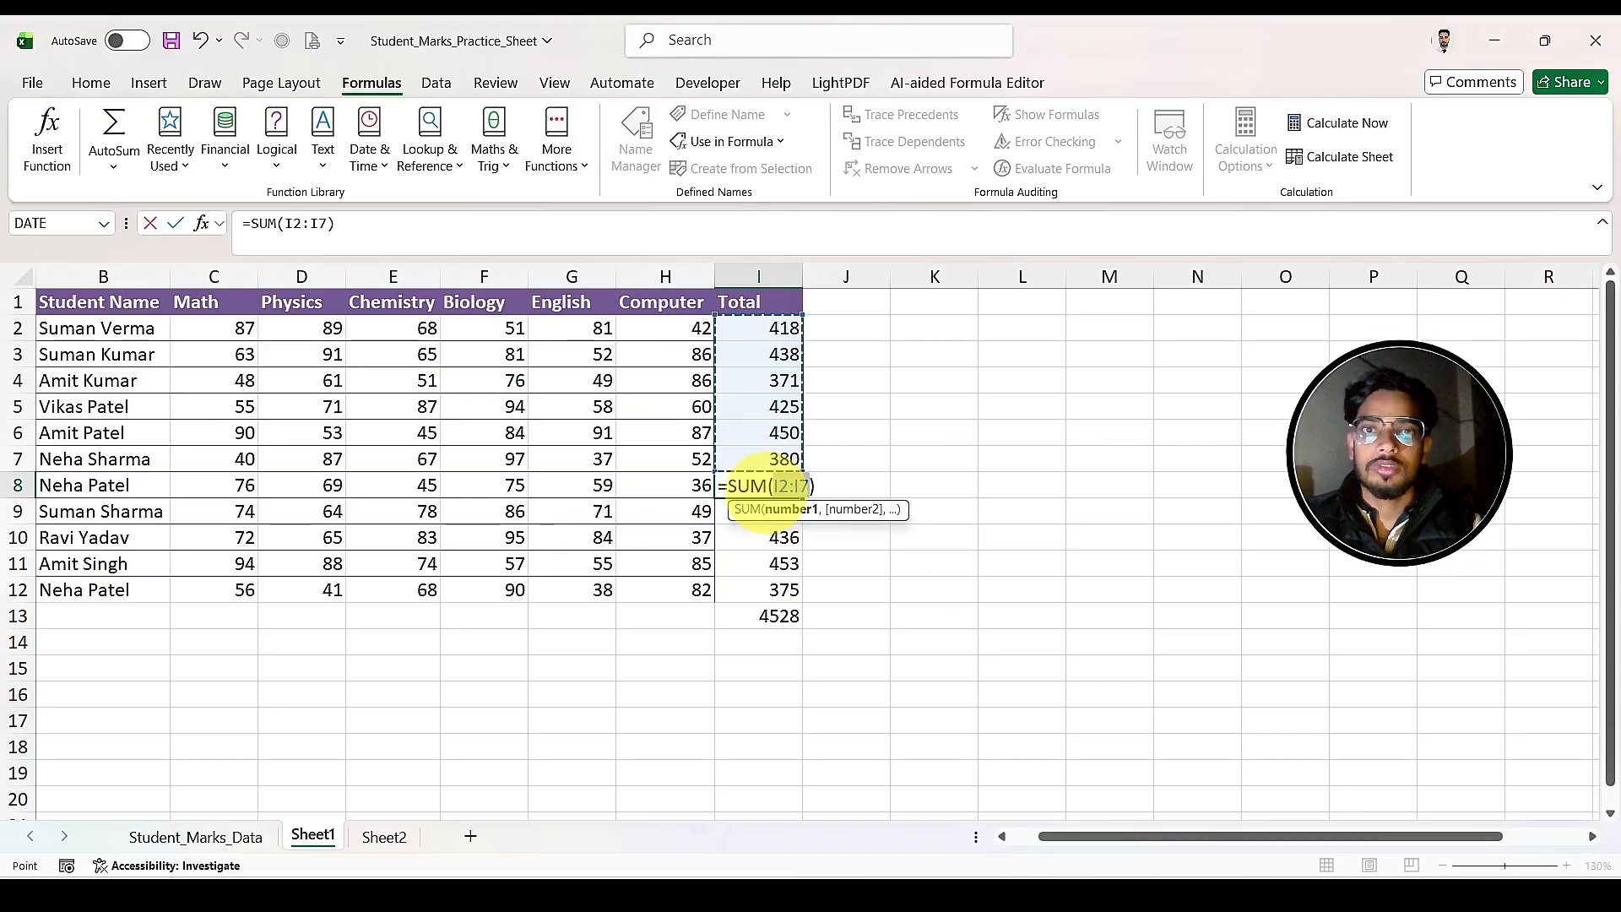
{"action": "key", "text": "BackSpace"}
{"action": "key", "text": "BackSpace"}
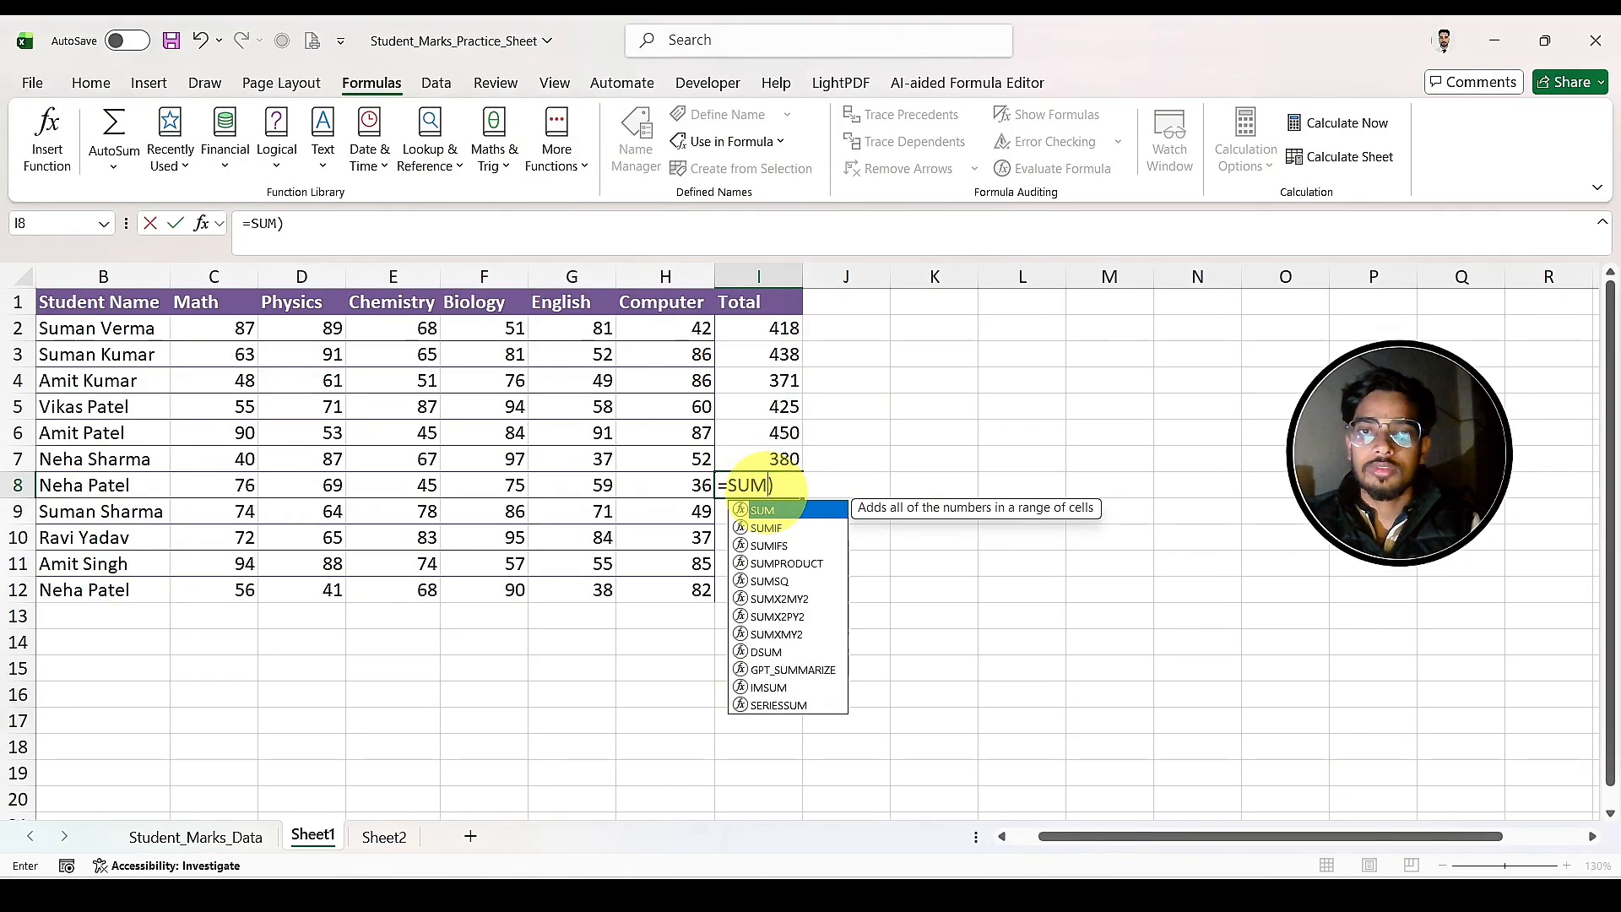
{"action": "key", "text": "ctrl+z"}
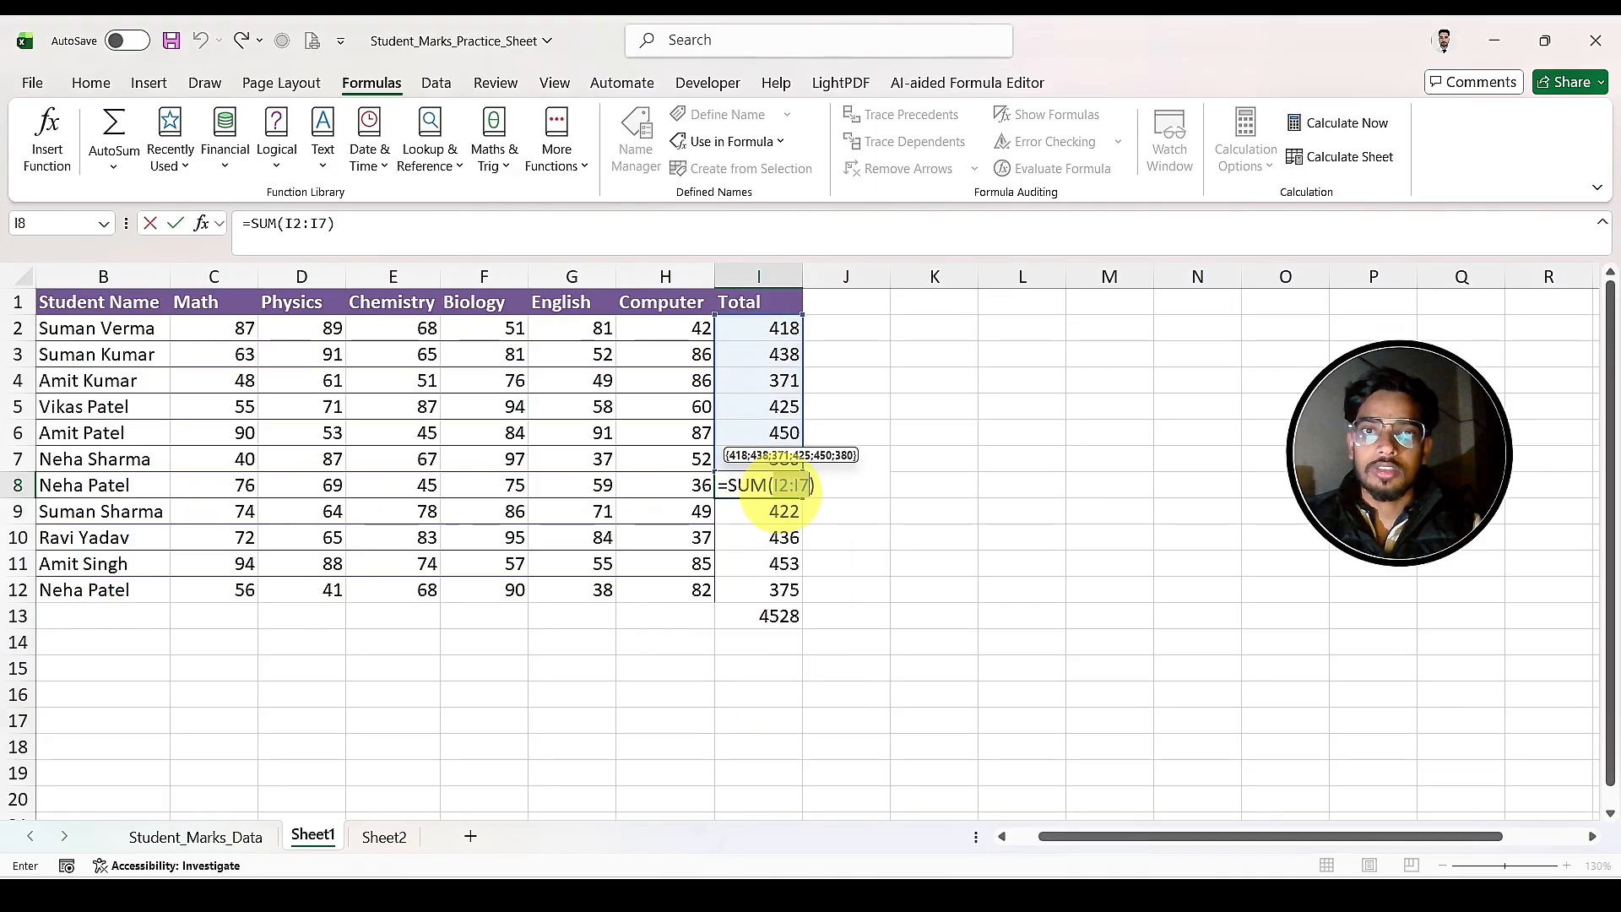
{"action": "key", "text": "BackSpace"}
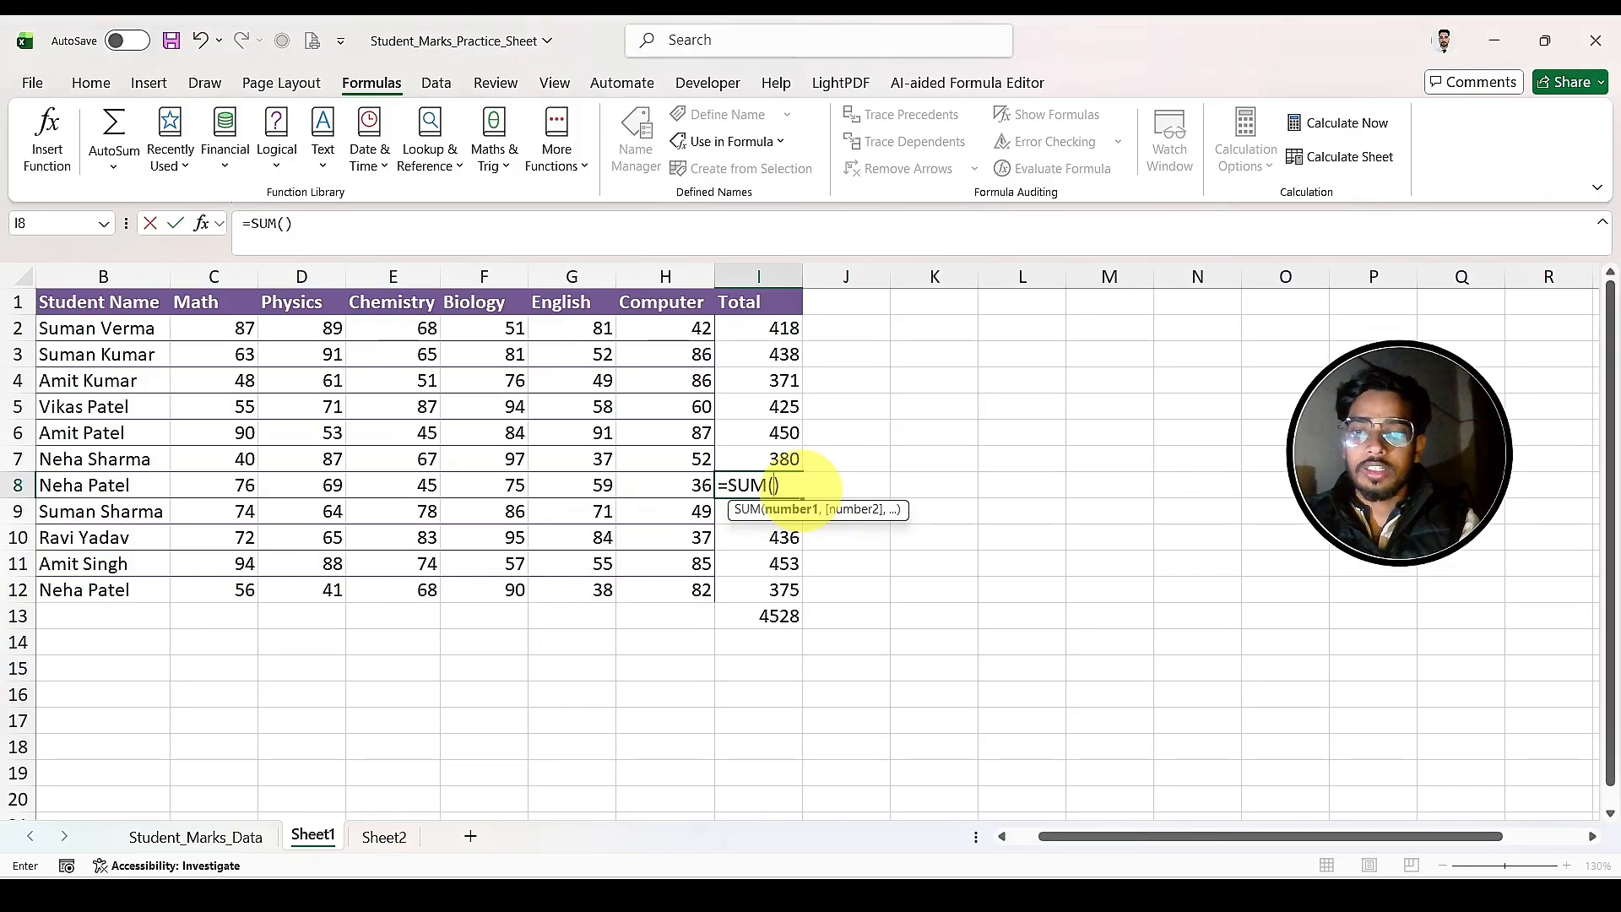
{"action": "type", "text": "F8"}
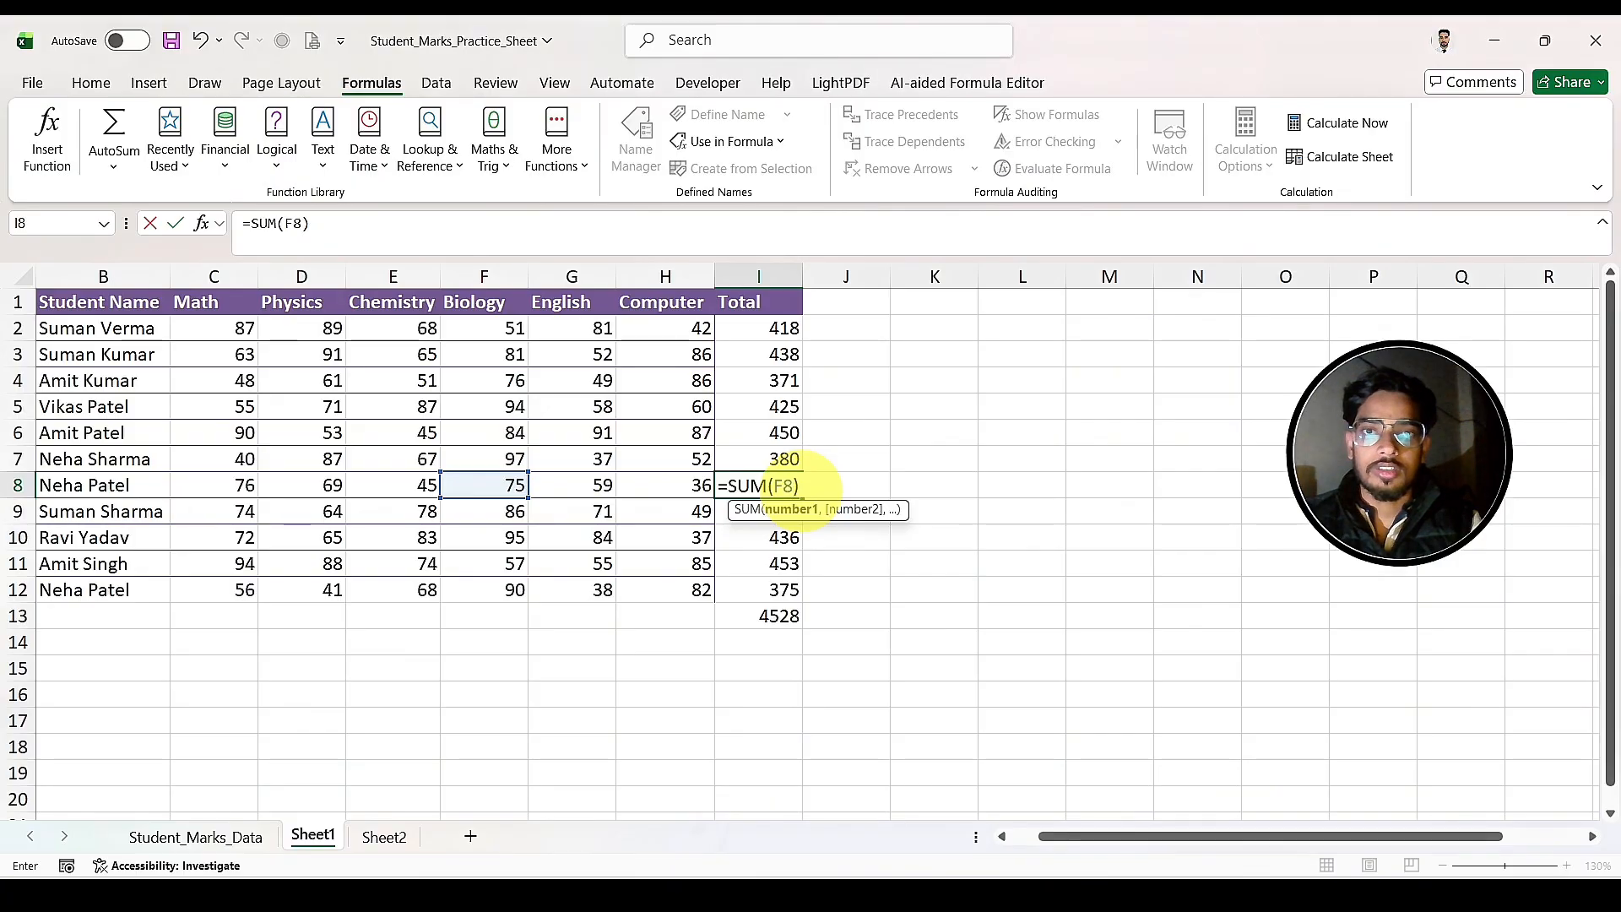
{"action": "type", "text": "+"}
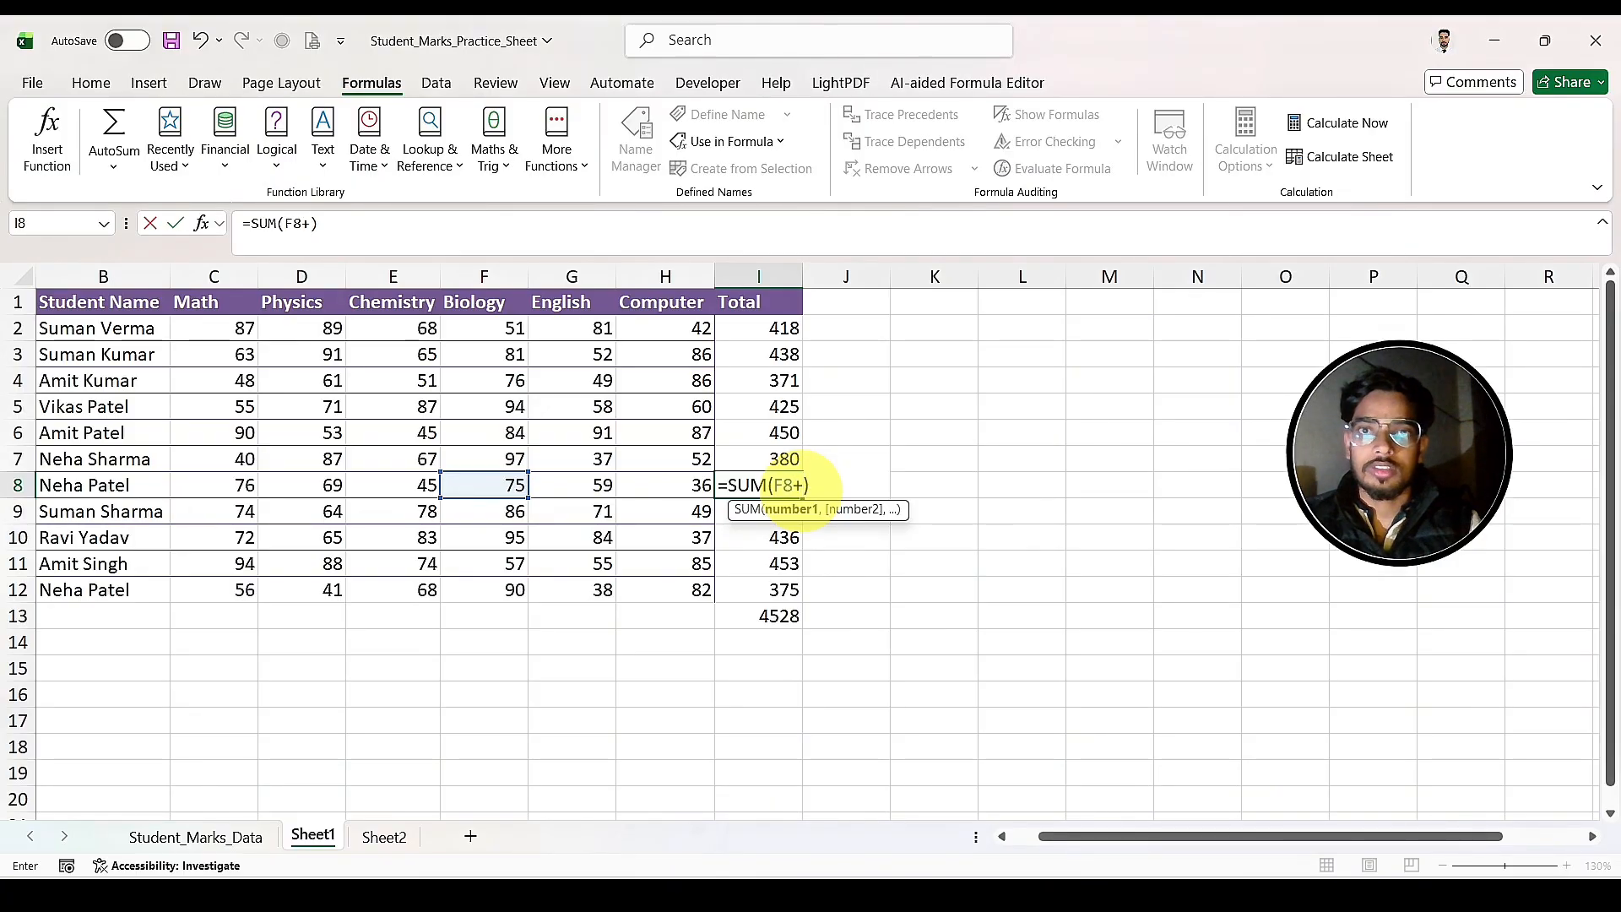
{"action": "type", "text": "G8"}
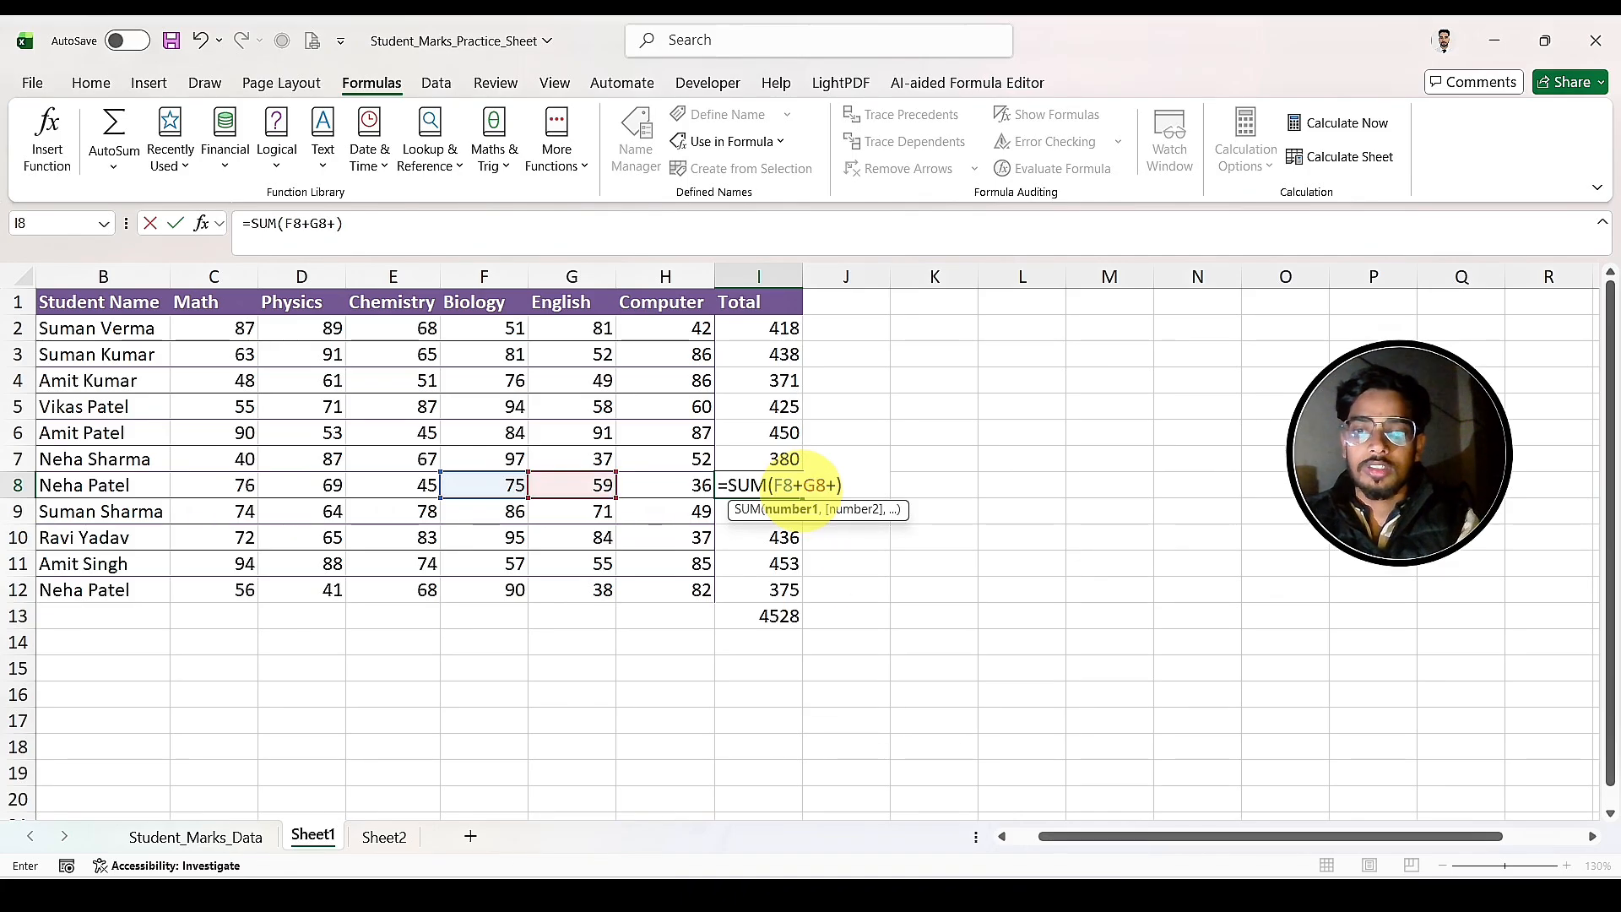
{"action": "type", "text": "+H8"}
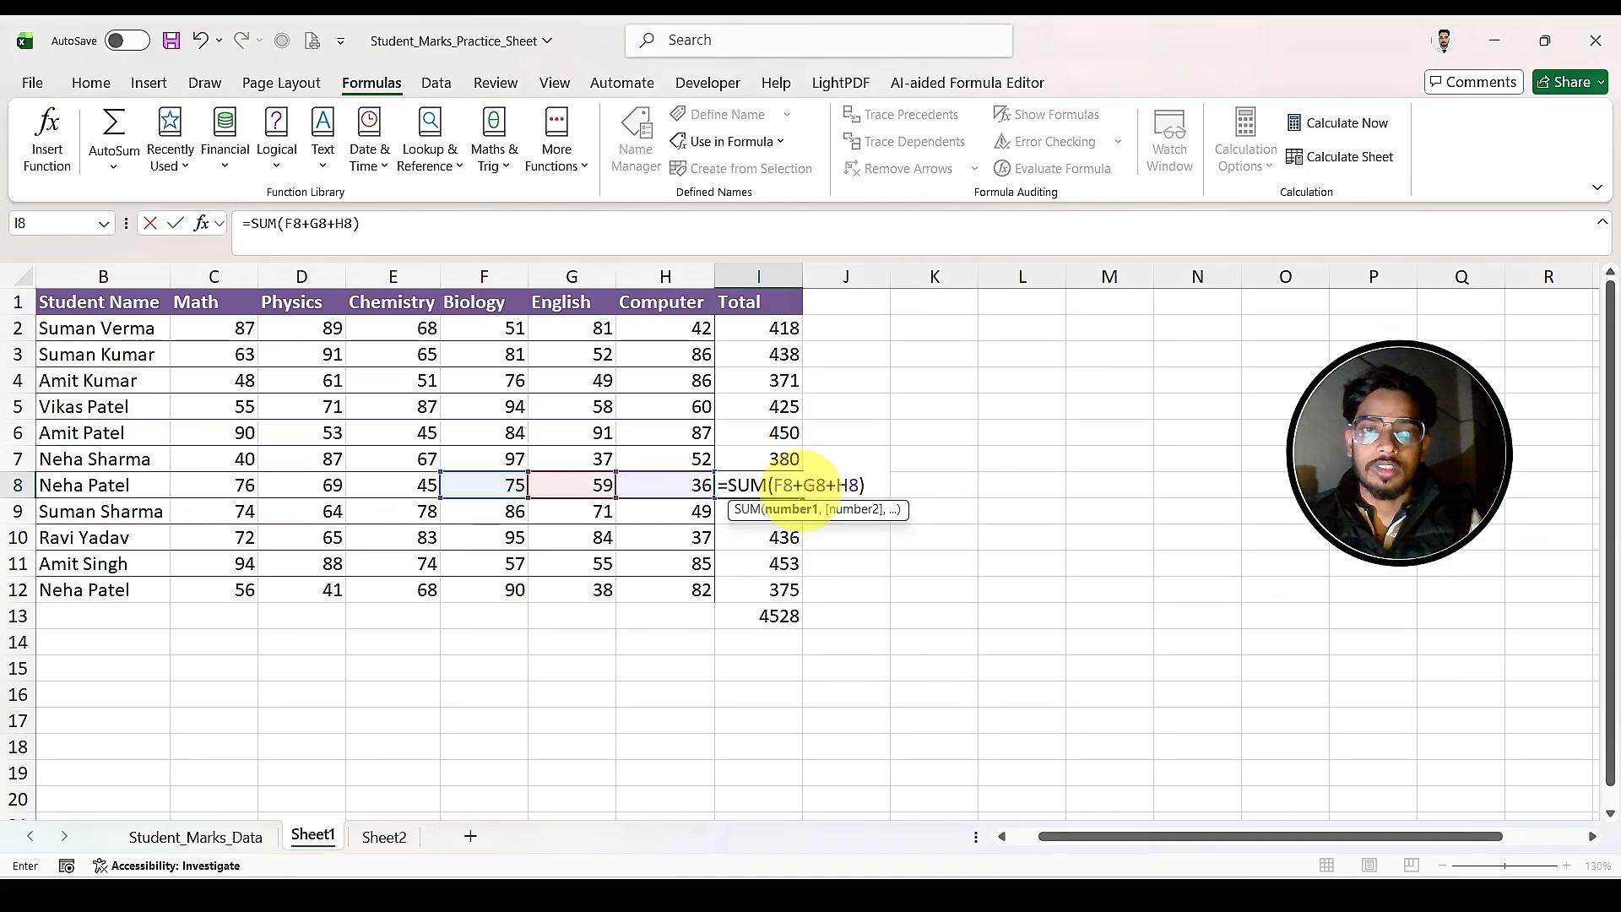
{"action": "key", "text": "Return"}
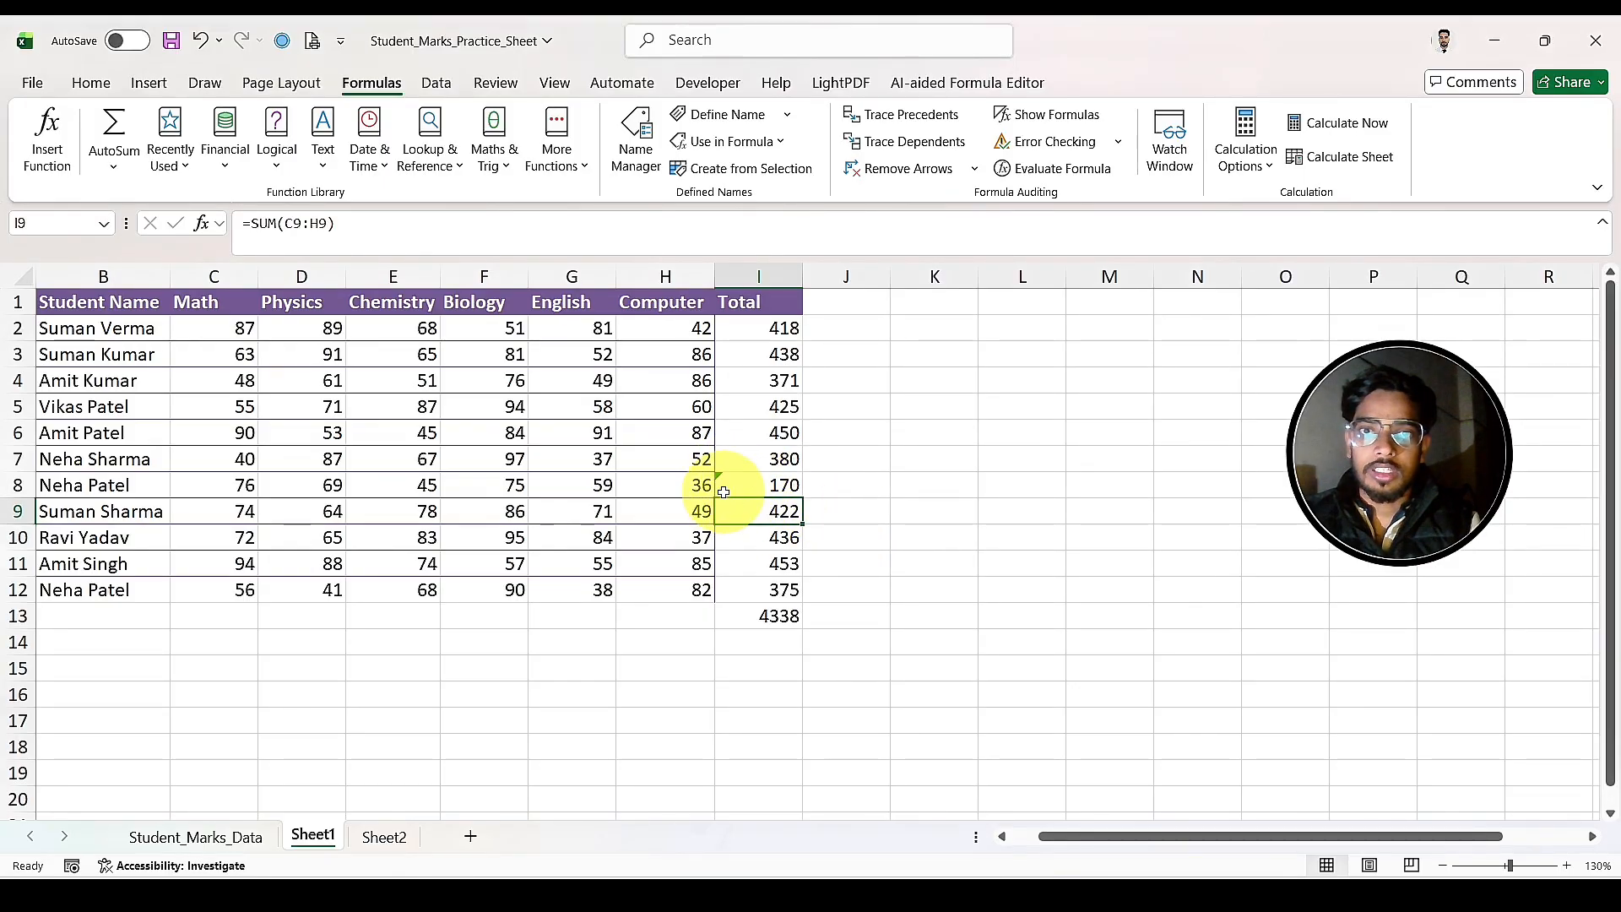
Step: Replace the Chemistry mark in E8 with the text "t"
{"action": "left_click", "coordinate": [404, 482]}
{"action": "type", "text": "t"}
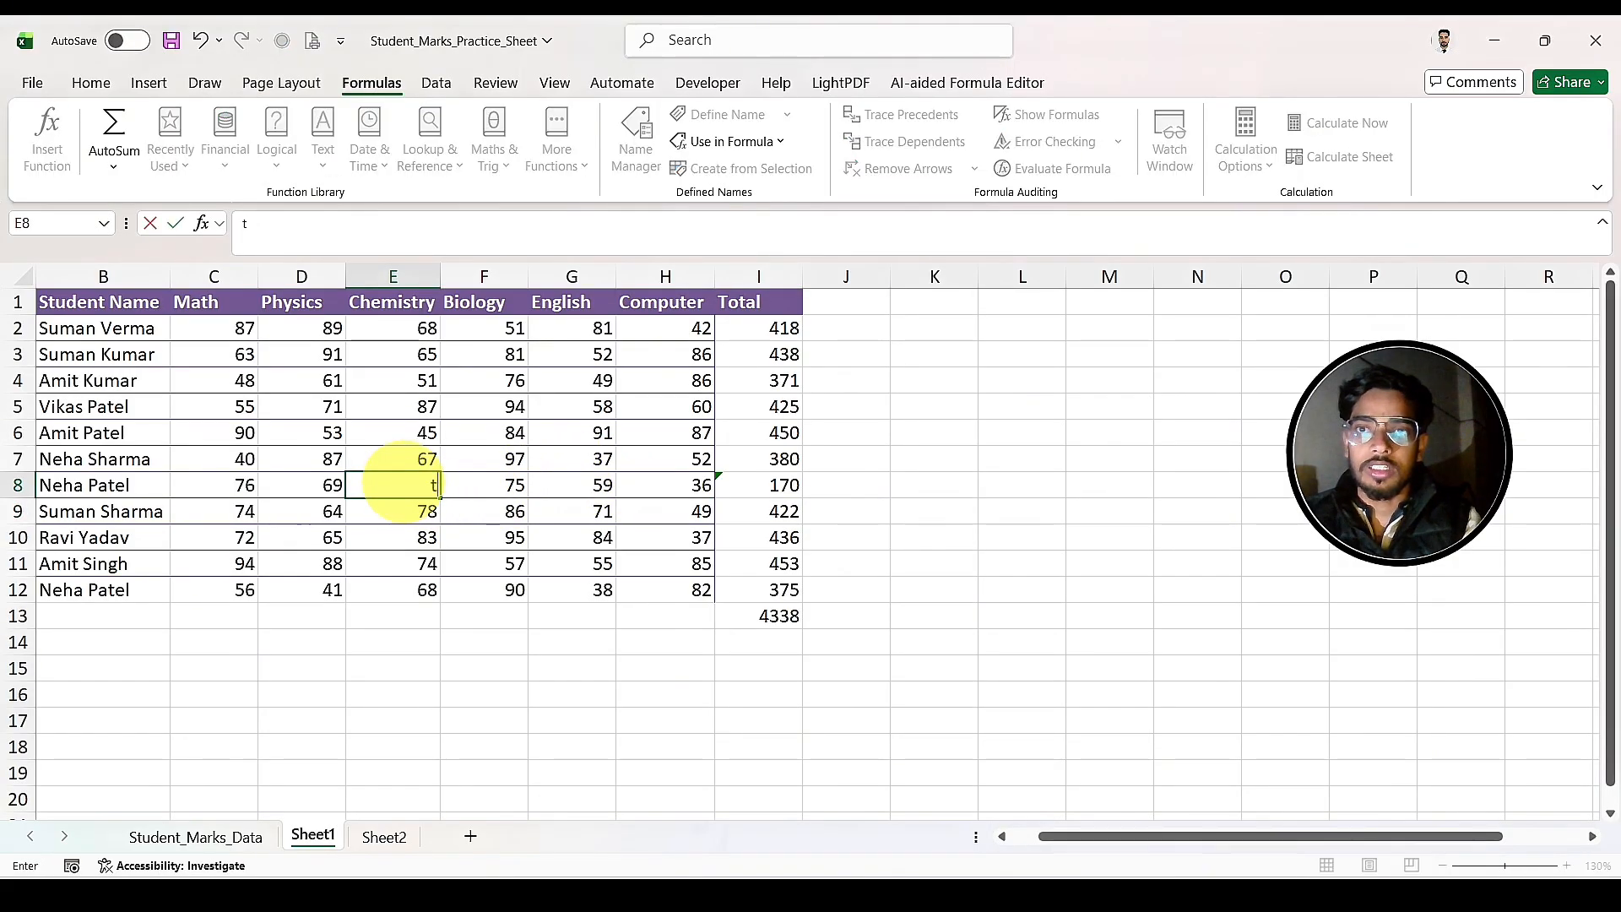
{"action": "key", "text": "Return"}
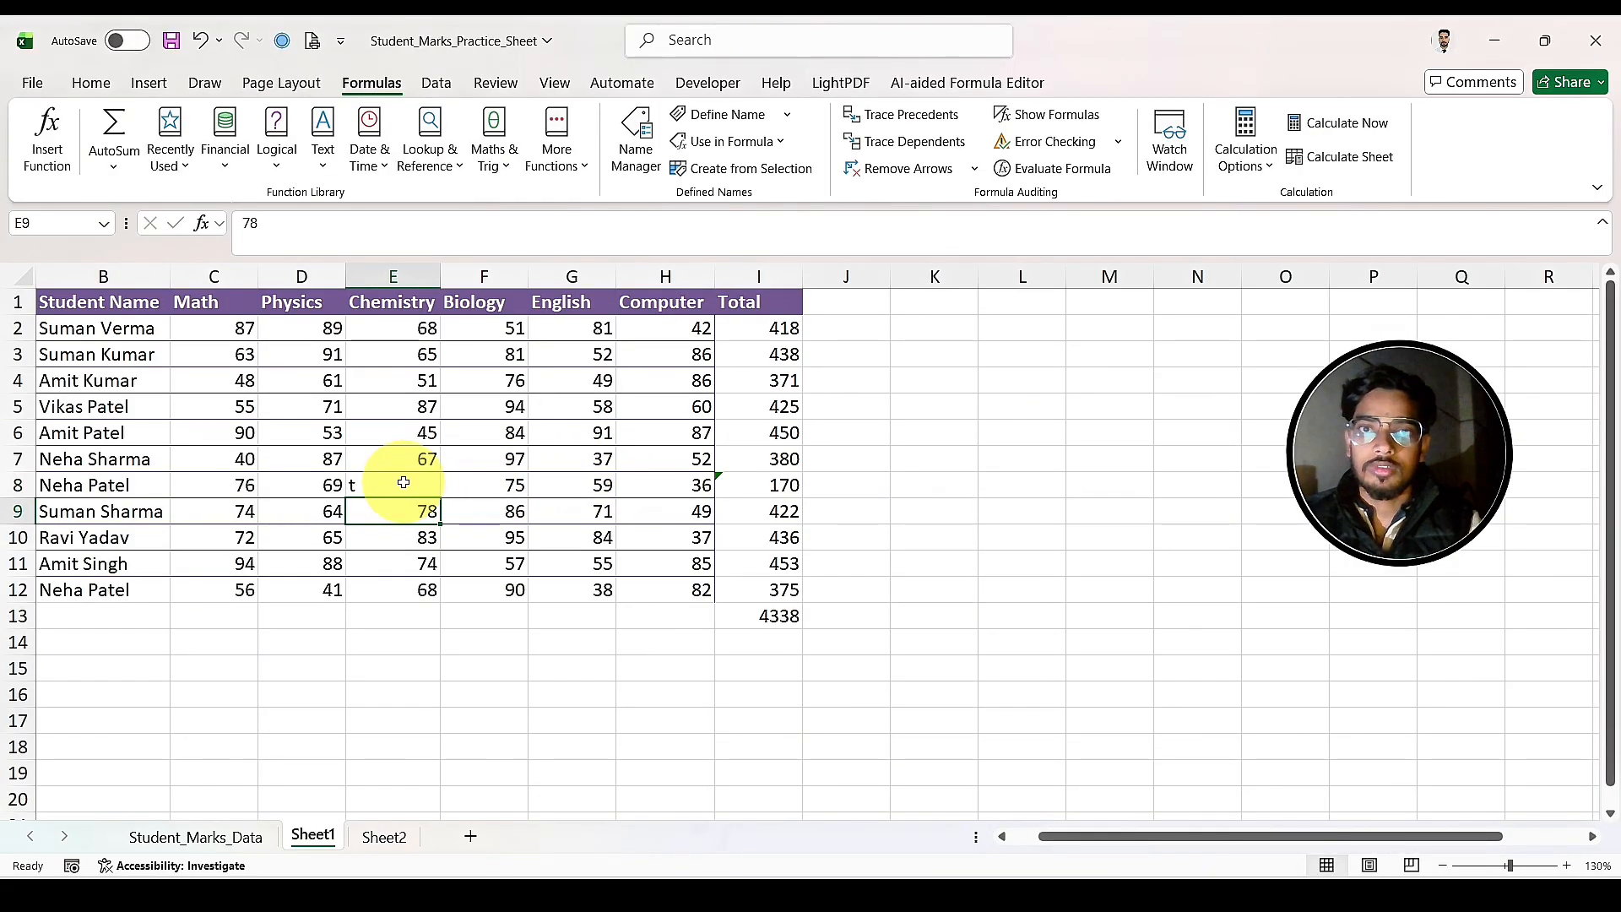
{"action": "left_click", "coordinate": [879, 547]}
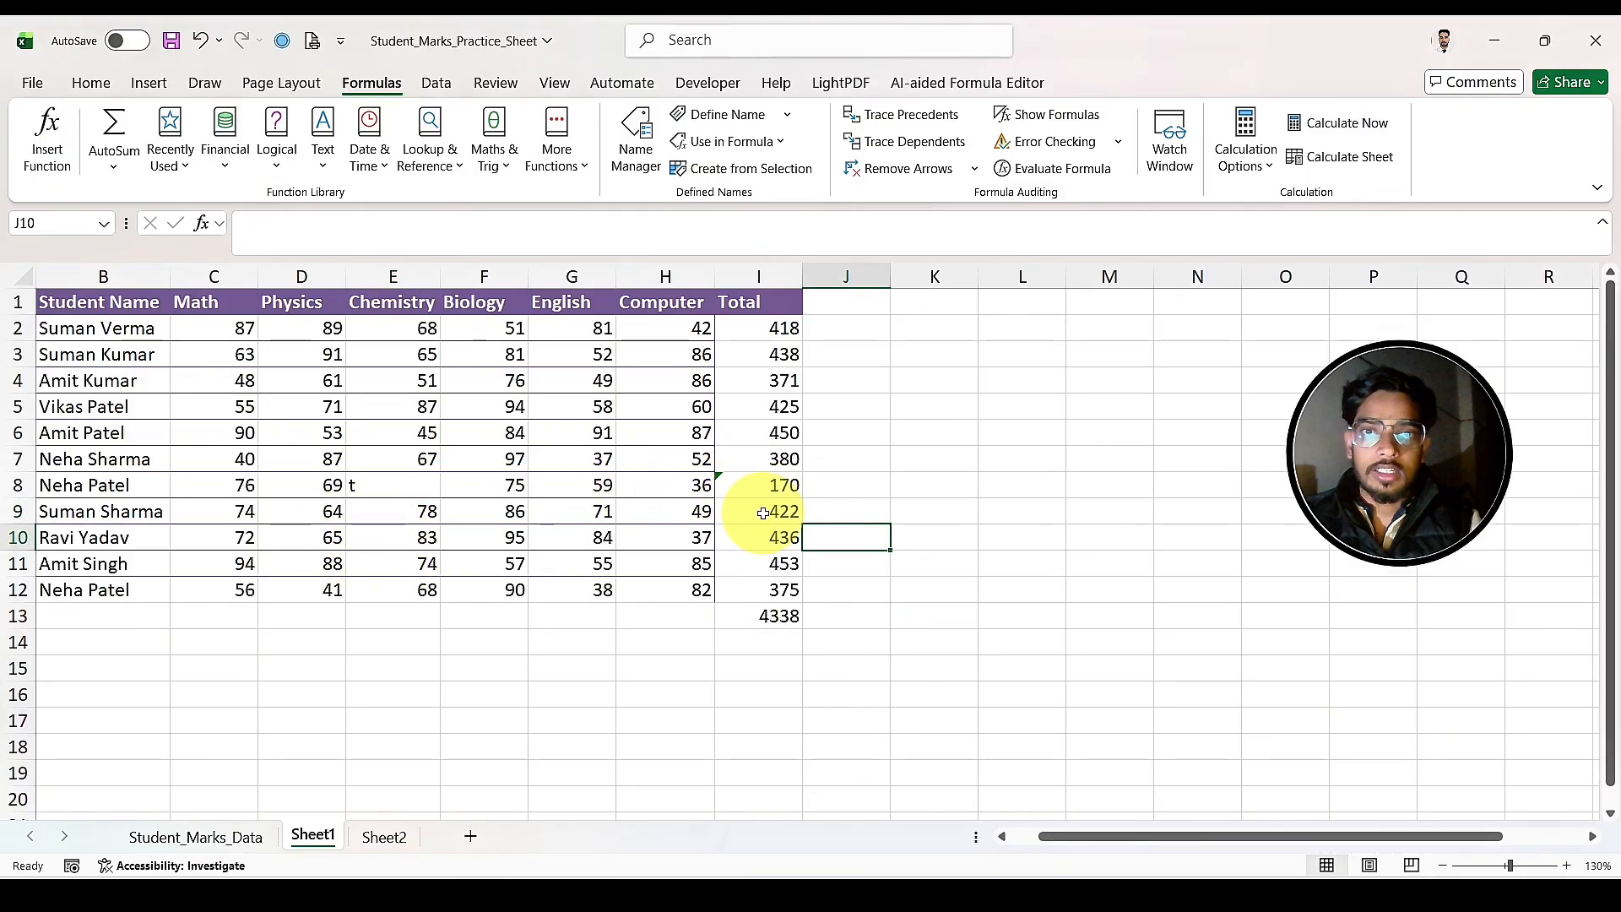
Step: Inspect the altered total in I8, run Error Checking on the sheet, and close the check without applying a fix
{"action": "left_click", "coordinate": [743, 483]}
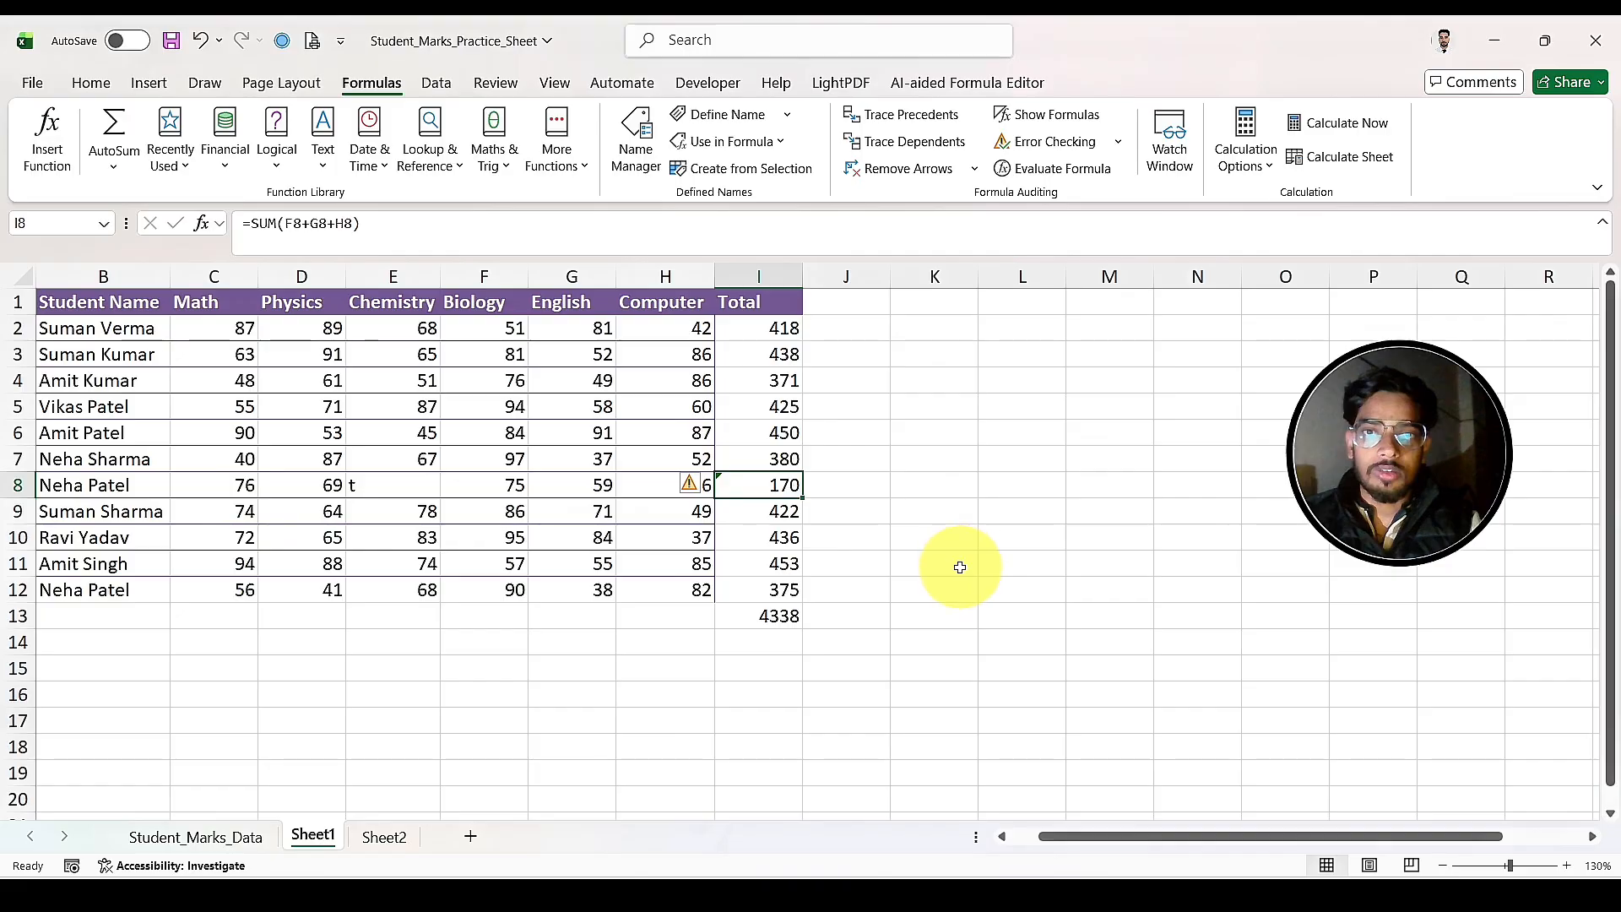
{"action": "left_click", "coordinate": [881, 528]}
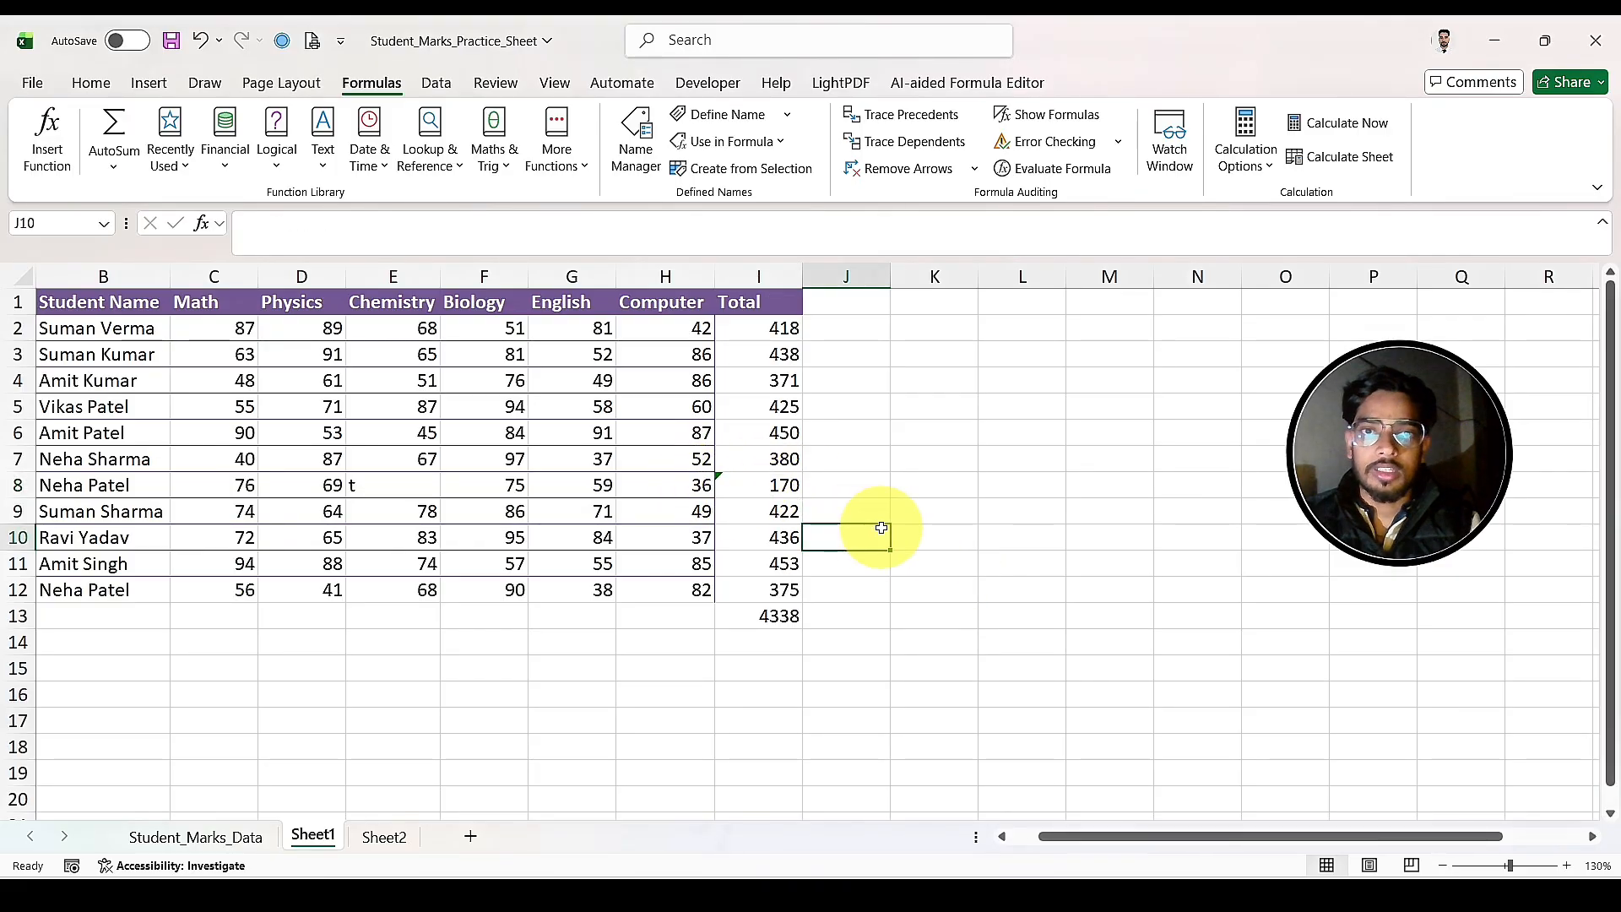
{"action": "left_click", "coordinate": [1063, 152]}
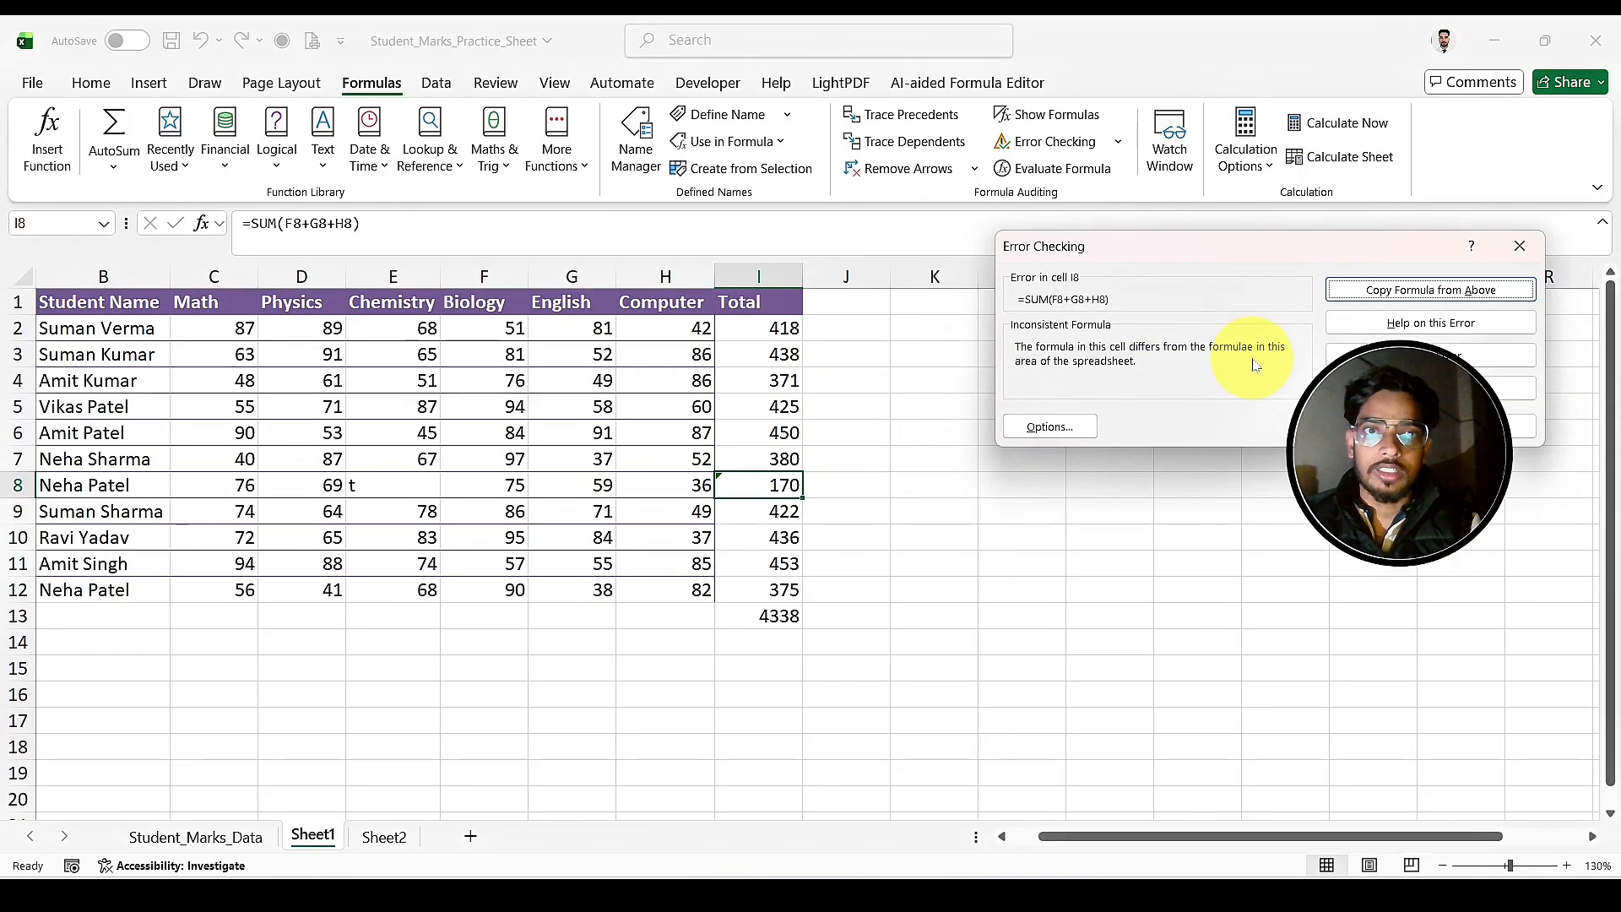
{"action": "left_click", "coordinate": [1531, 258]}
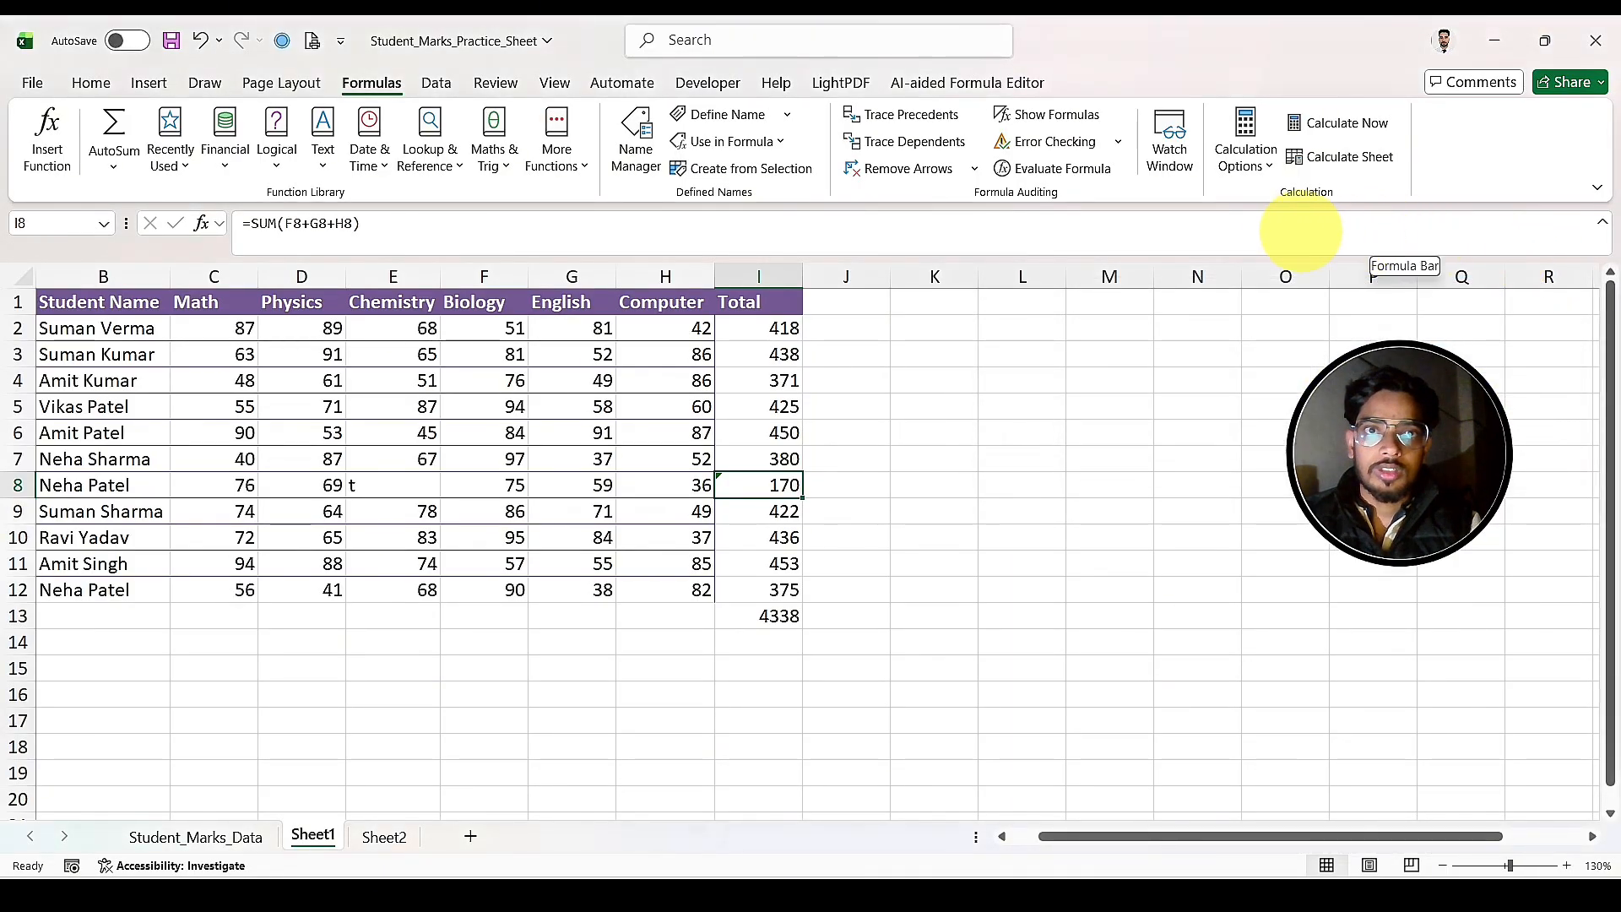
Step: Evaluate the total formula in I8 part by part with Evaluate Formula, and close the evaluation before its final result
{"action": "left_click", "coordinate": [1064, 170]}
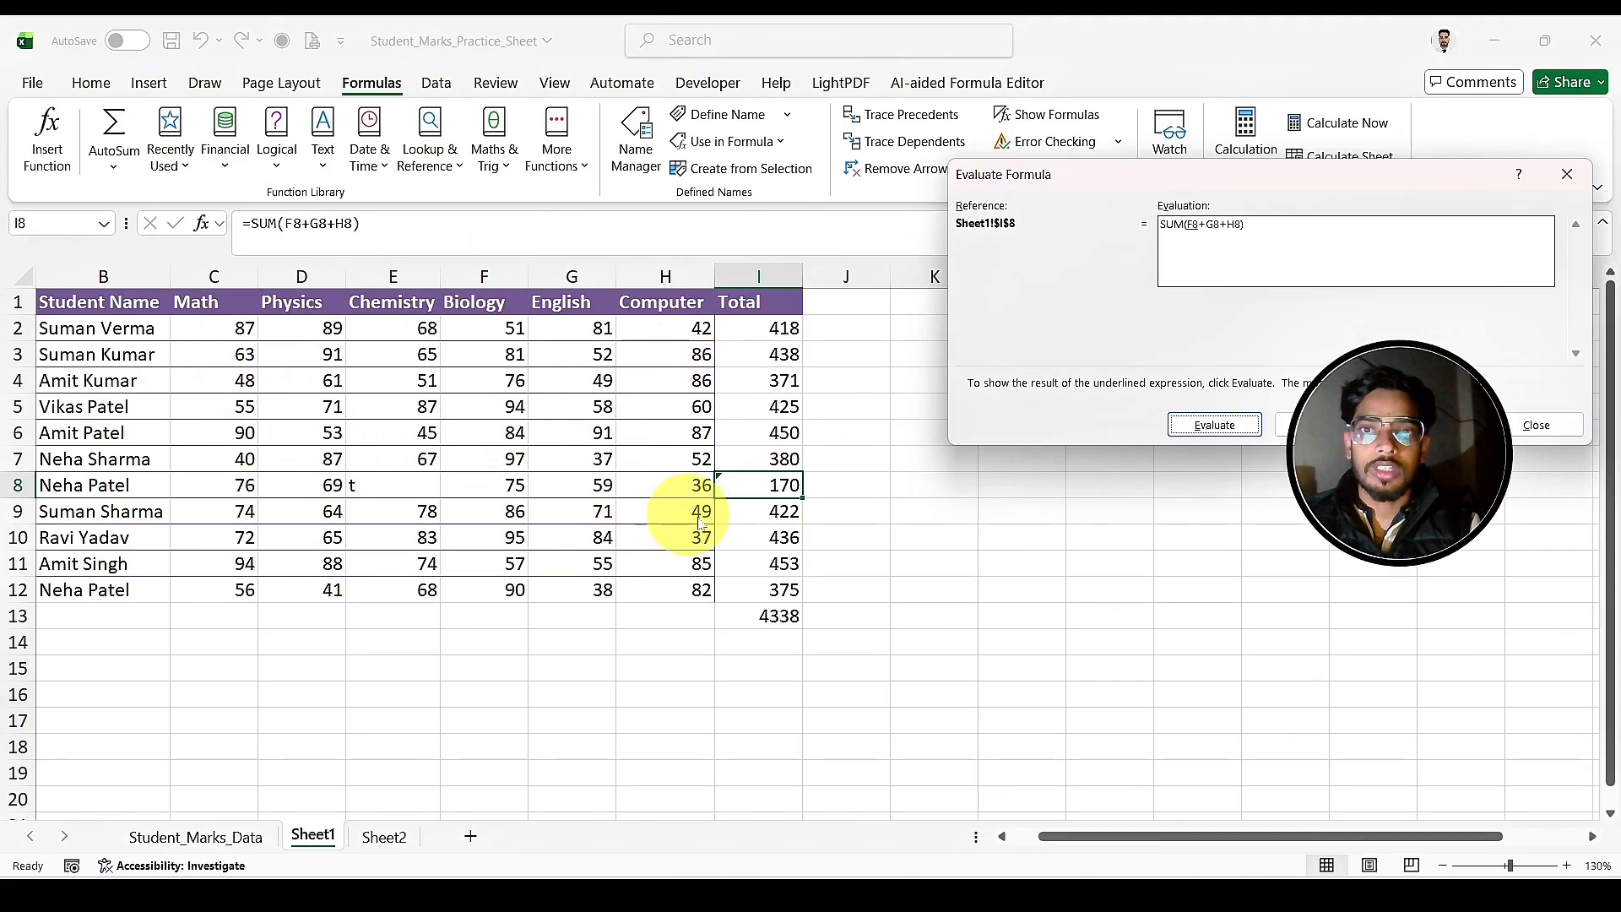
{"action": "left_click", "coordinate": [1241, 424]}
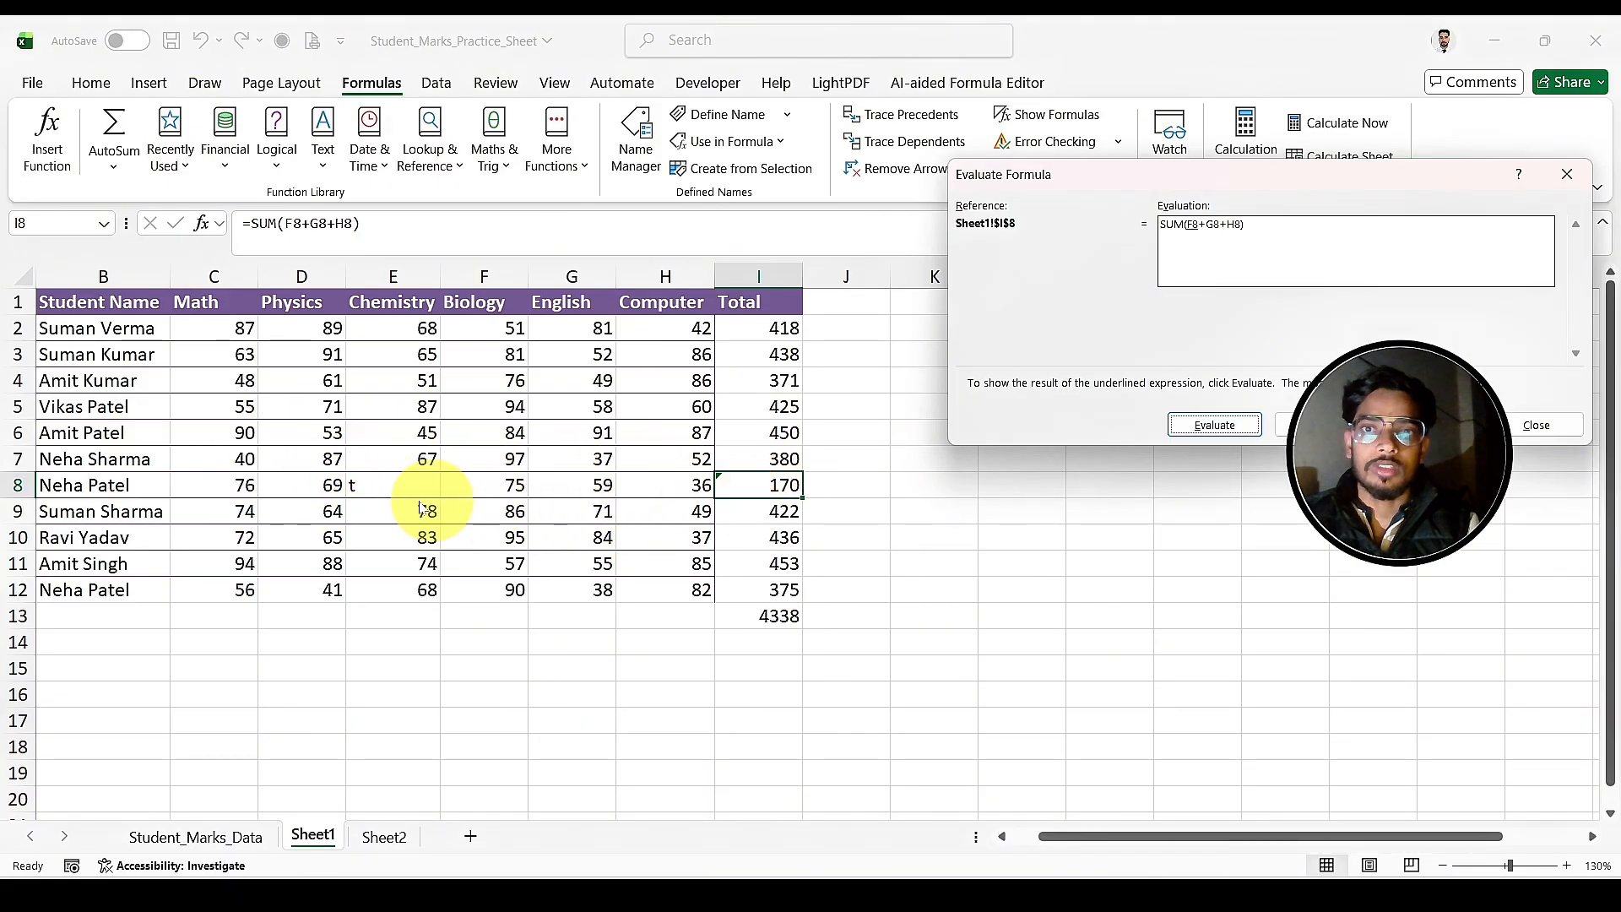
{"action": "left_click", "coordinate": [1241, 426]}
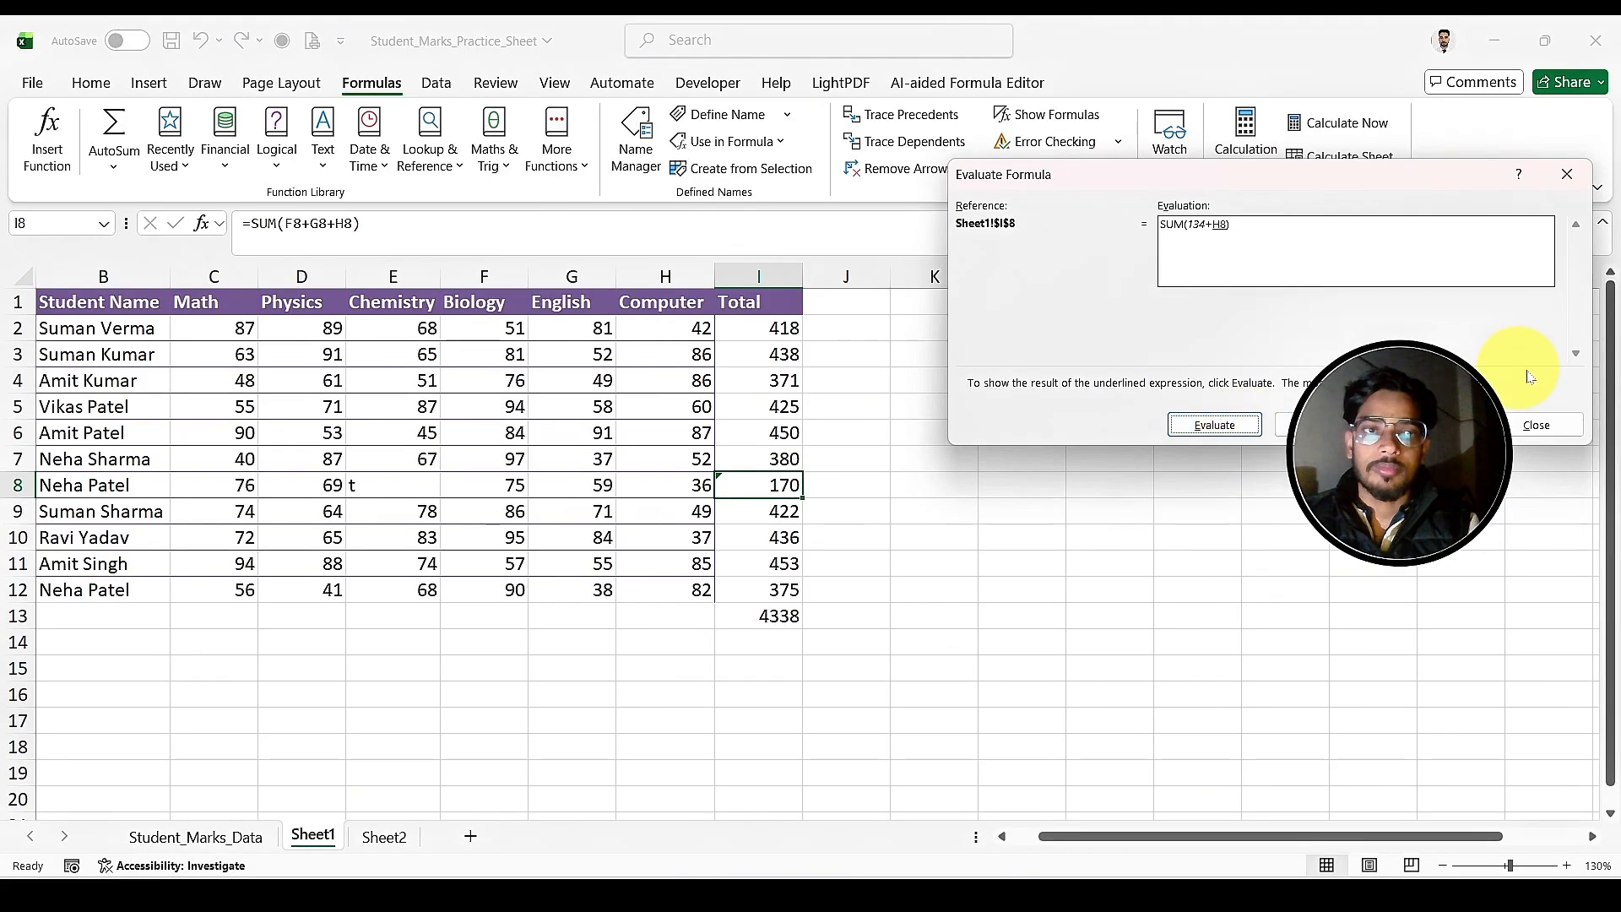
{"action": "left_click", "coordinate": [1524, 426]}
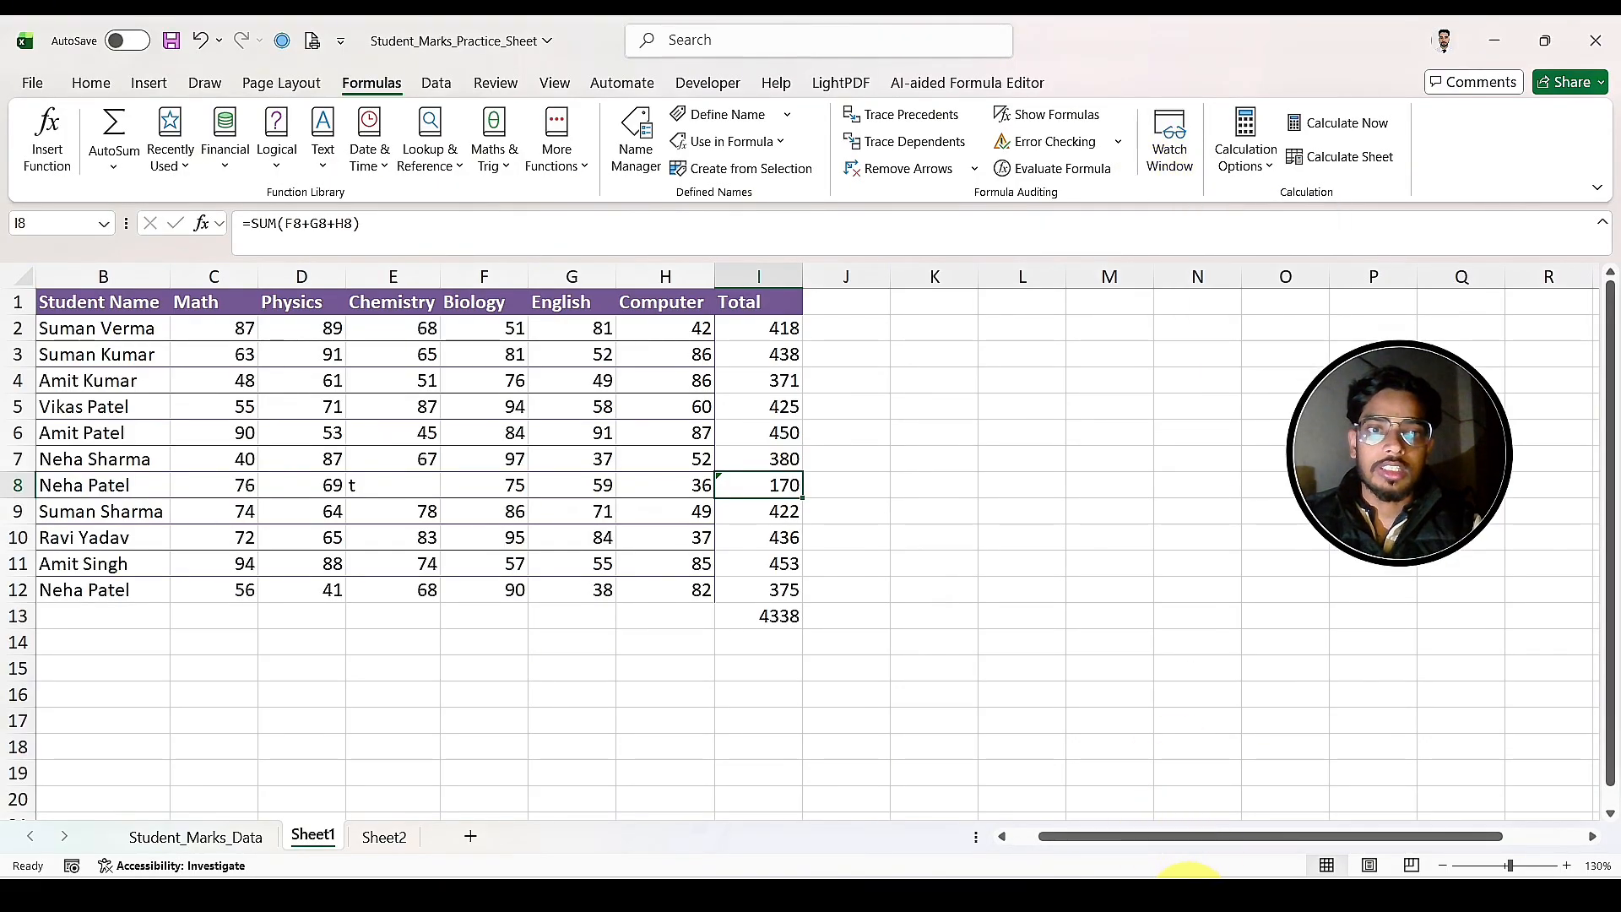
Step: Switch to the Employee_Attendance_Salary workbook and select the overall Payable Salary total in H52
{"action": "mouse_move", "coordinate": [1186, 882]}
{"action": "left_click", "coordinate": [1128, 839]}
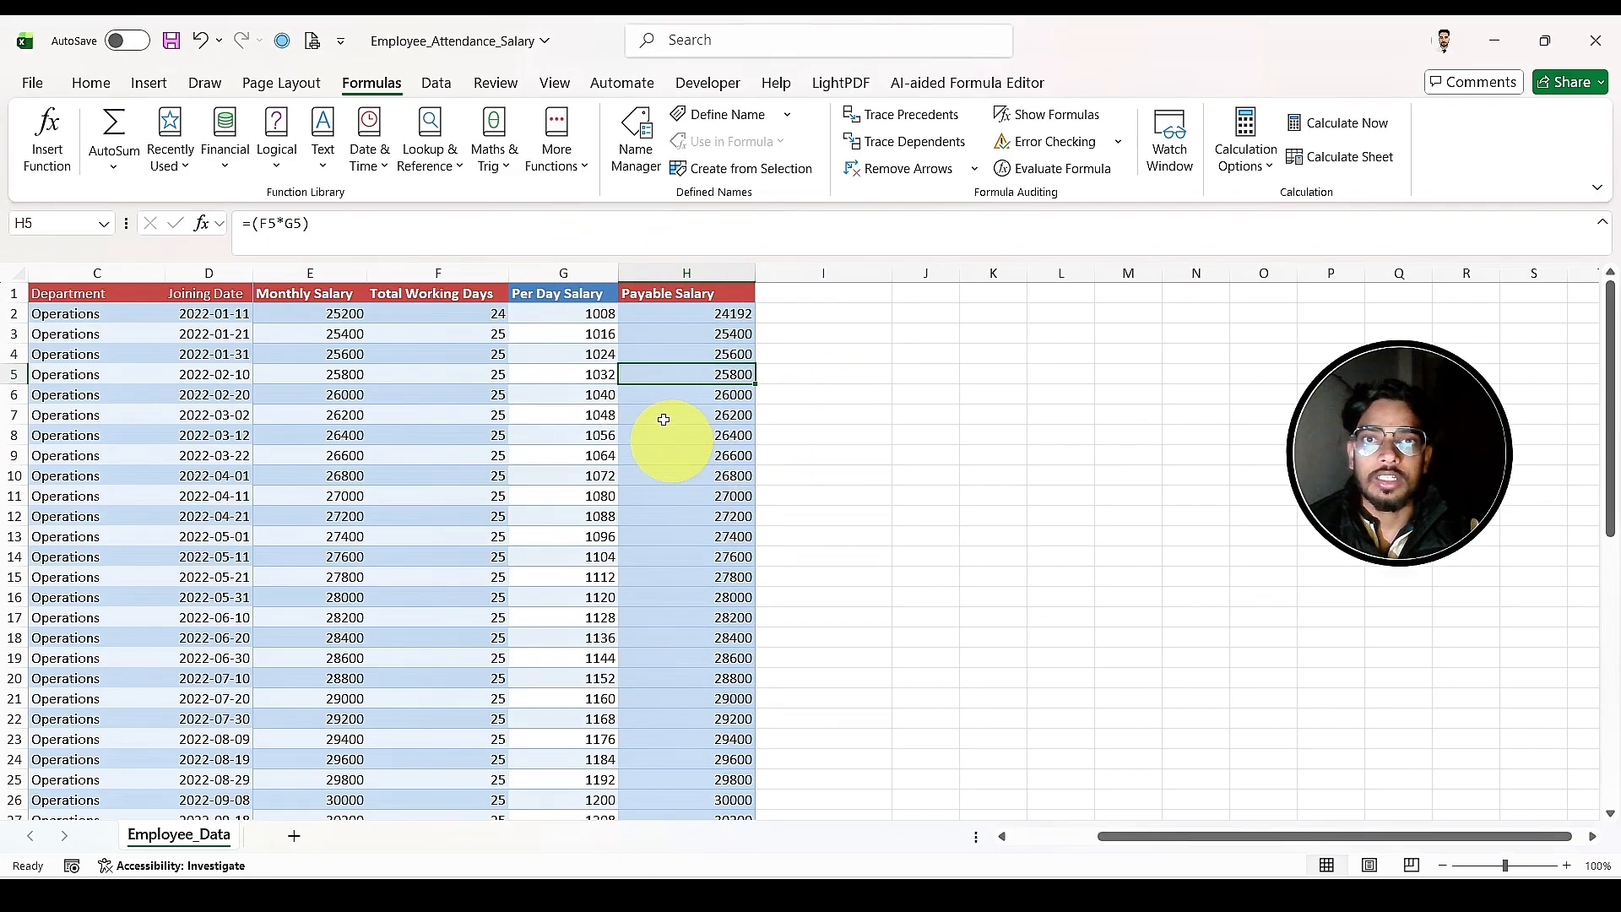
{"action": "left_click", "coordinate": [671, 314]}
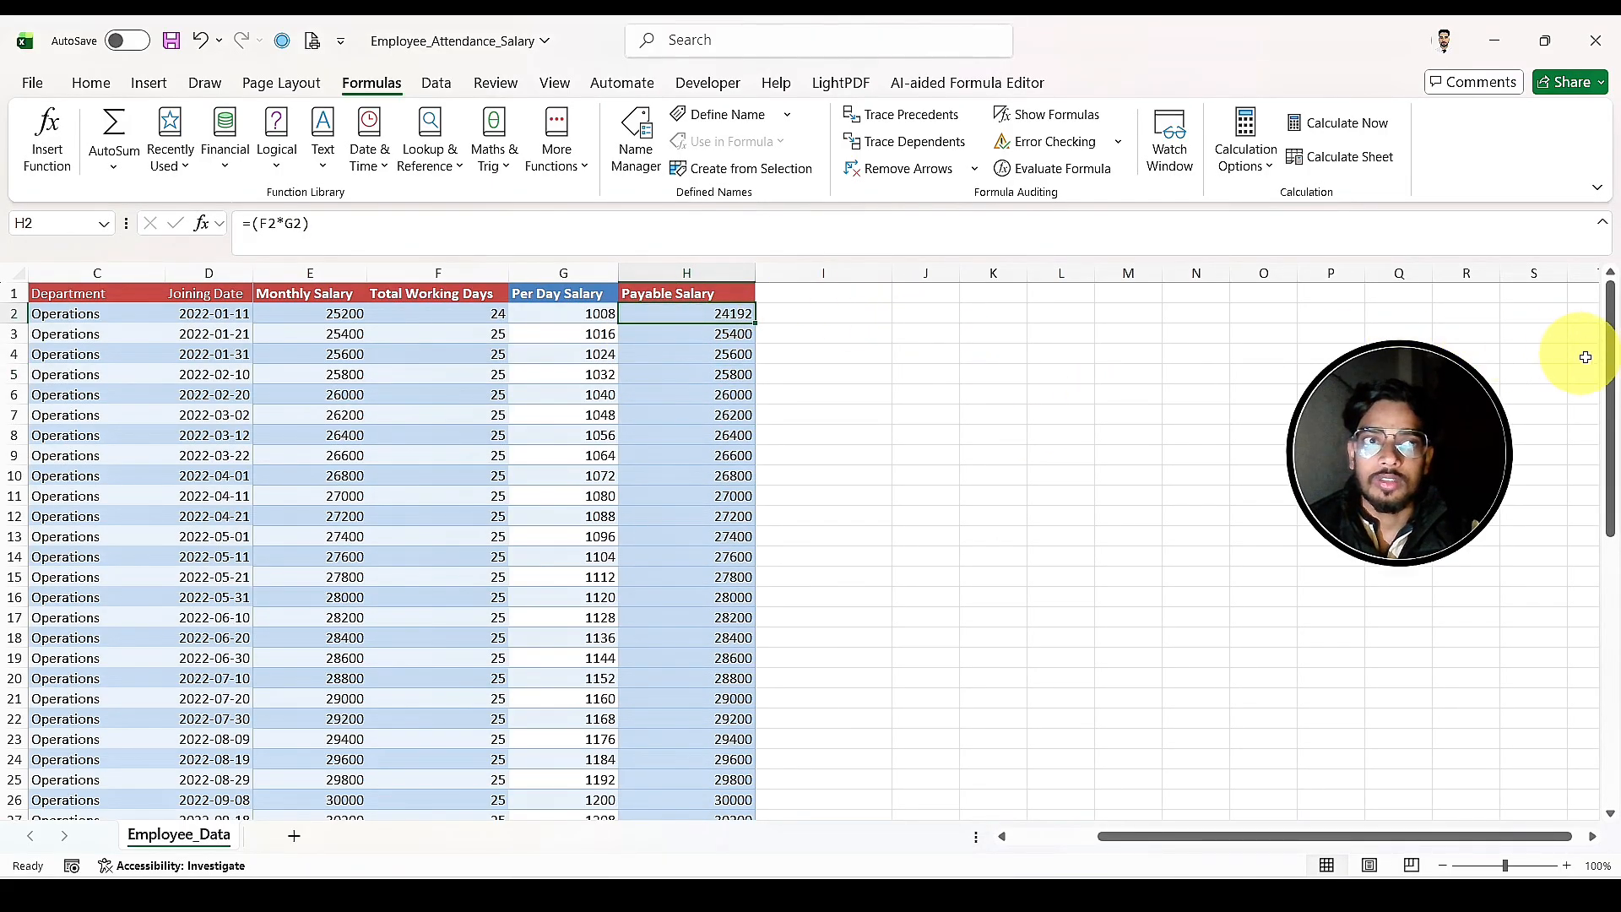
{"action": "left_click_drag", "start_coordinate": [1608, 363], "coordinate": [1584, 716]}
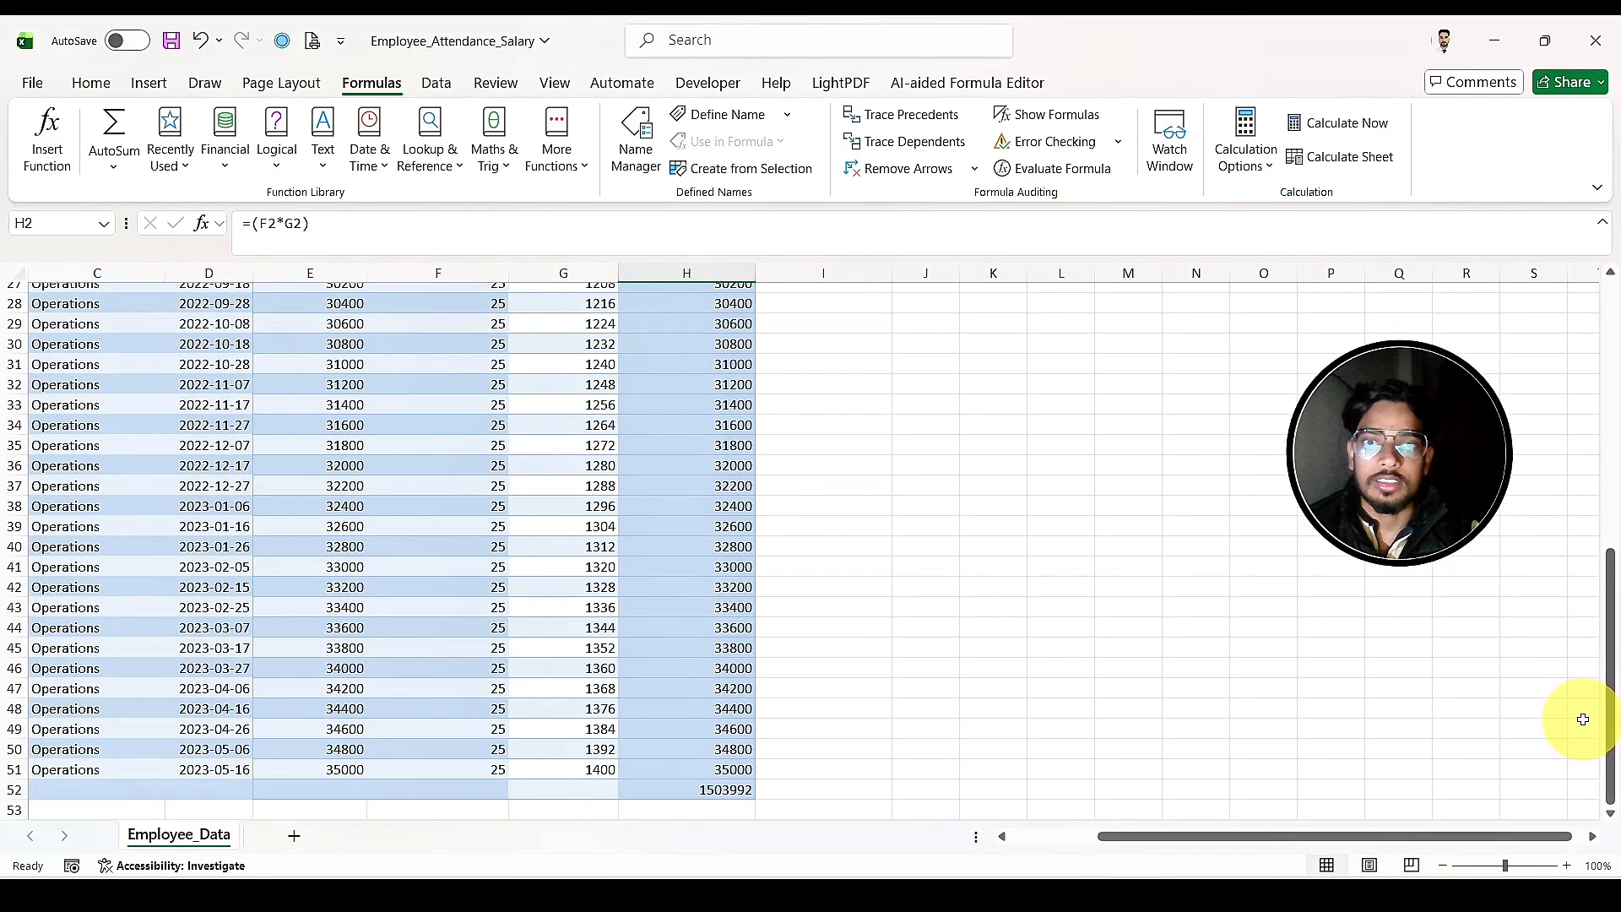
{"action": "left_click", "coordinate": [718, 789]}
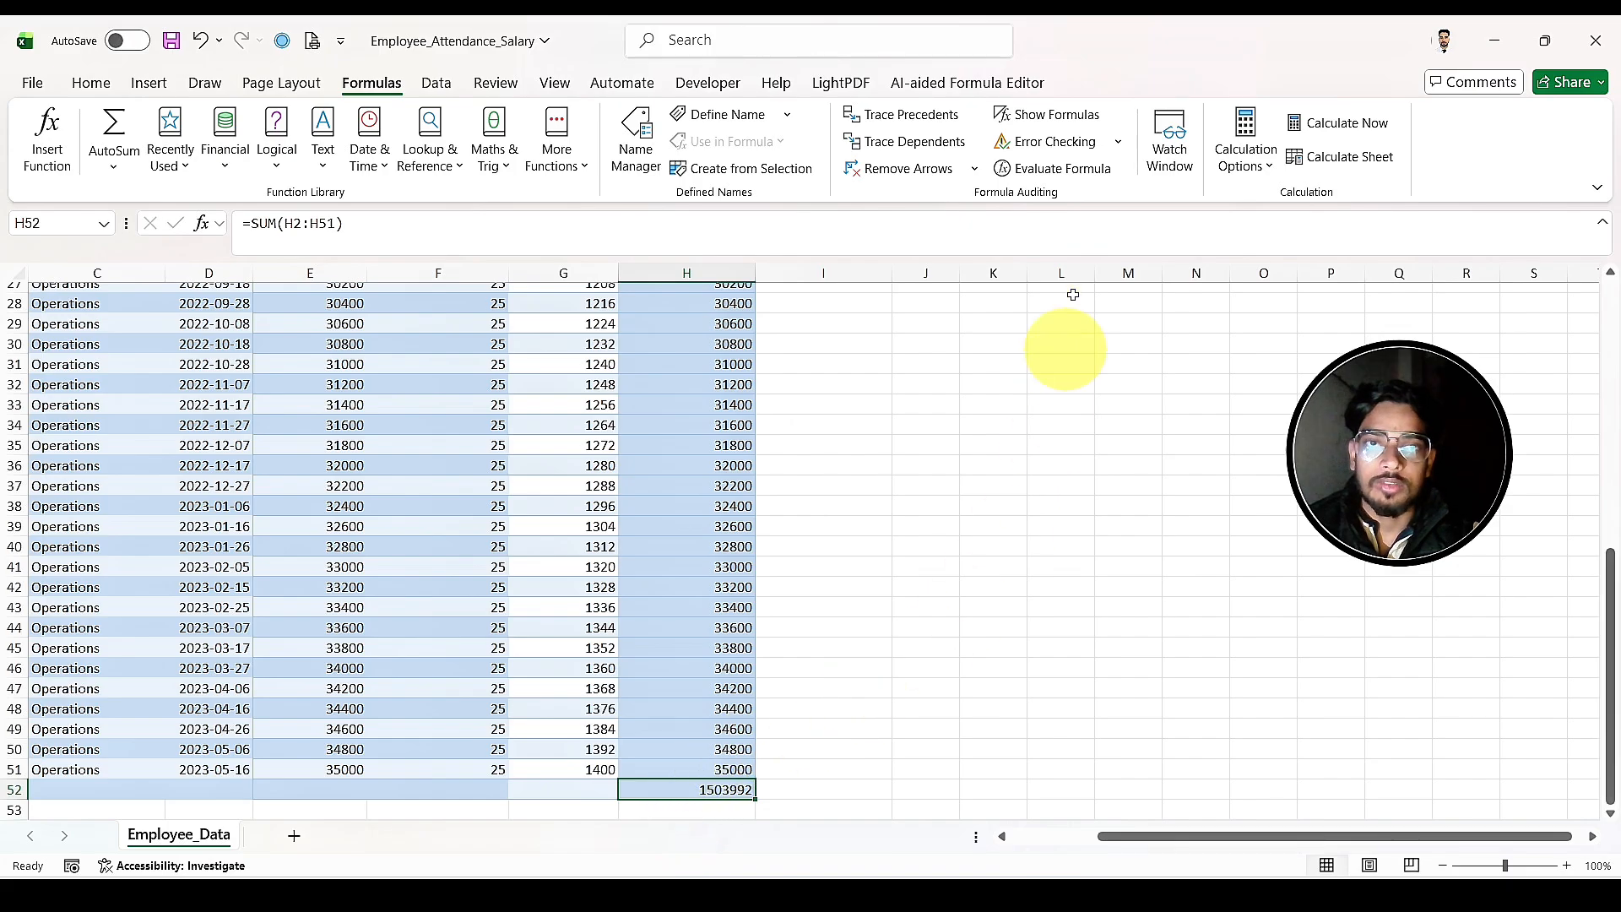
Step: Open the Watch Window docked above the sheet and add a watch for the Payable Salary total in H52
{"action": "left_click", "coordinate": [1172, 135]}
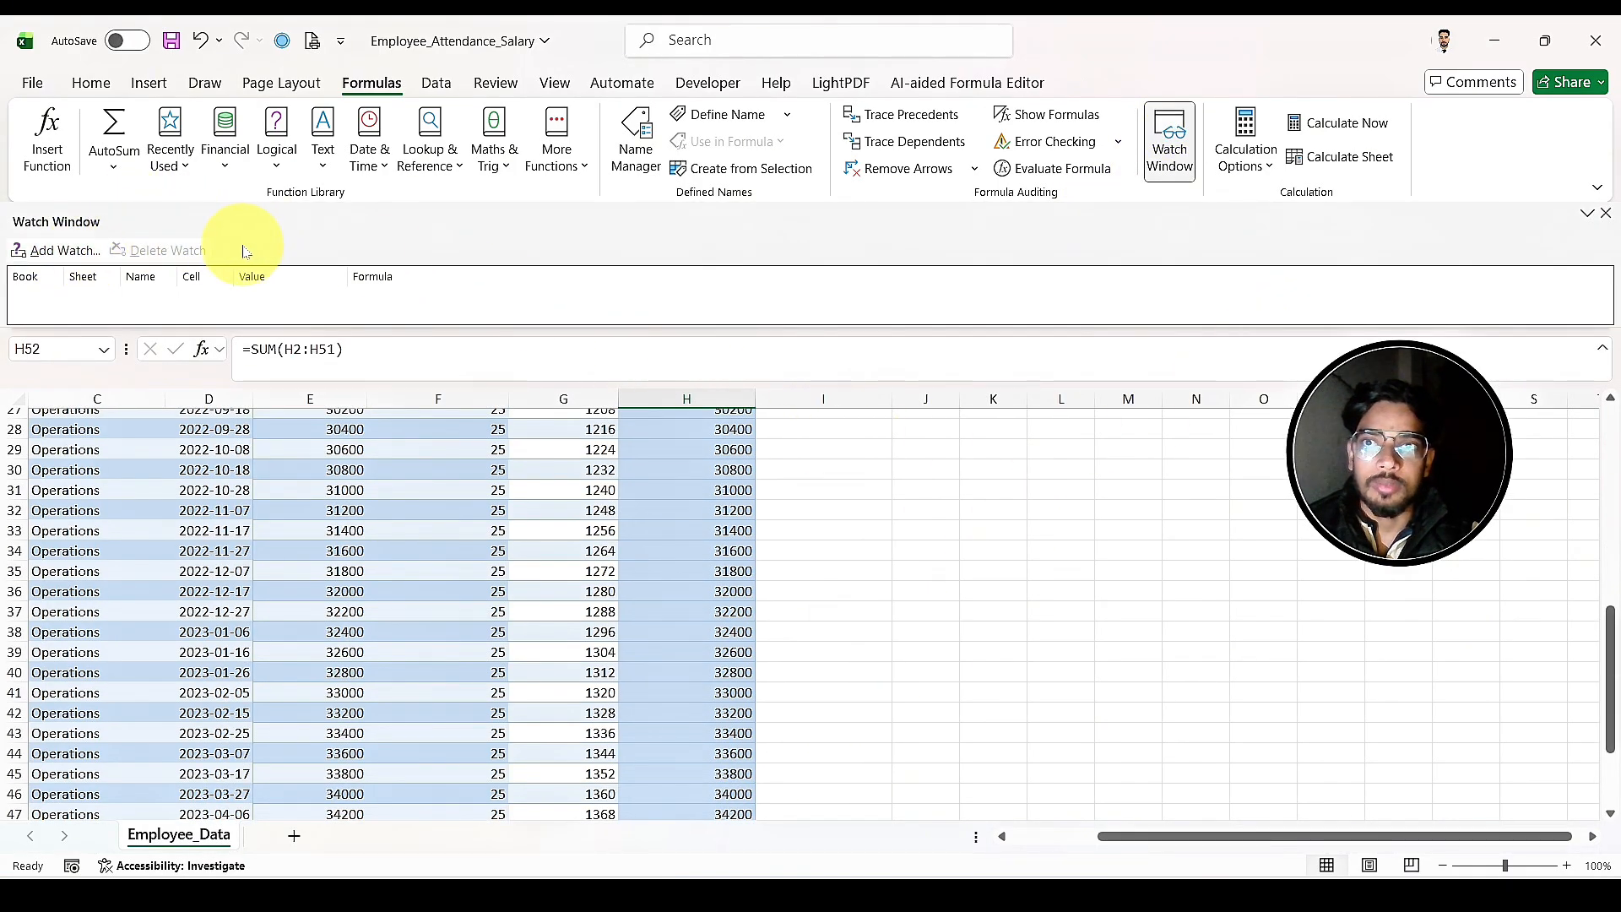
{"action": "left_click_drag", "start_coordinate": [209, 229], "coordinate": [282, 389]}
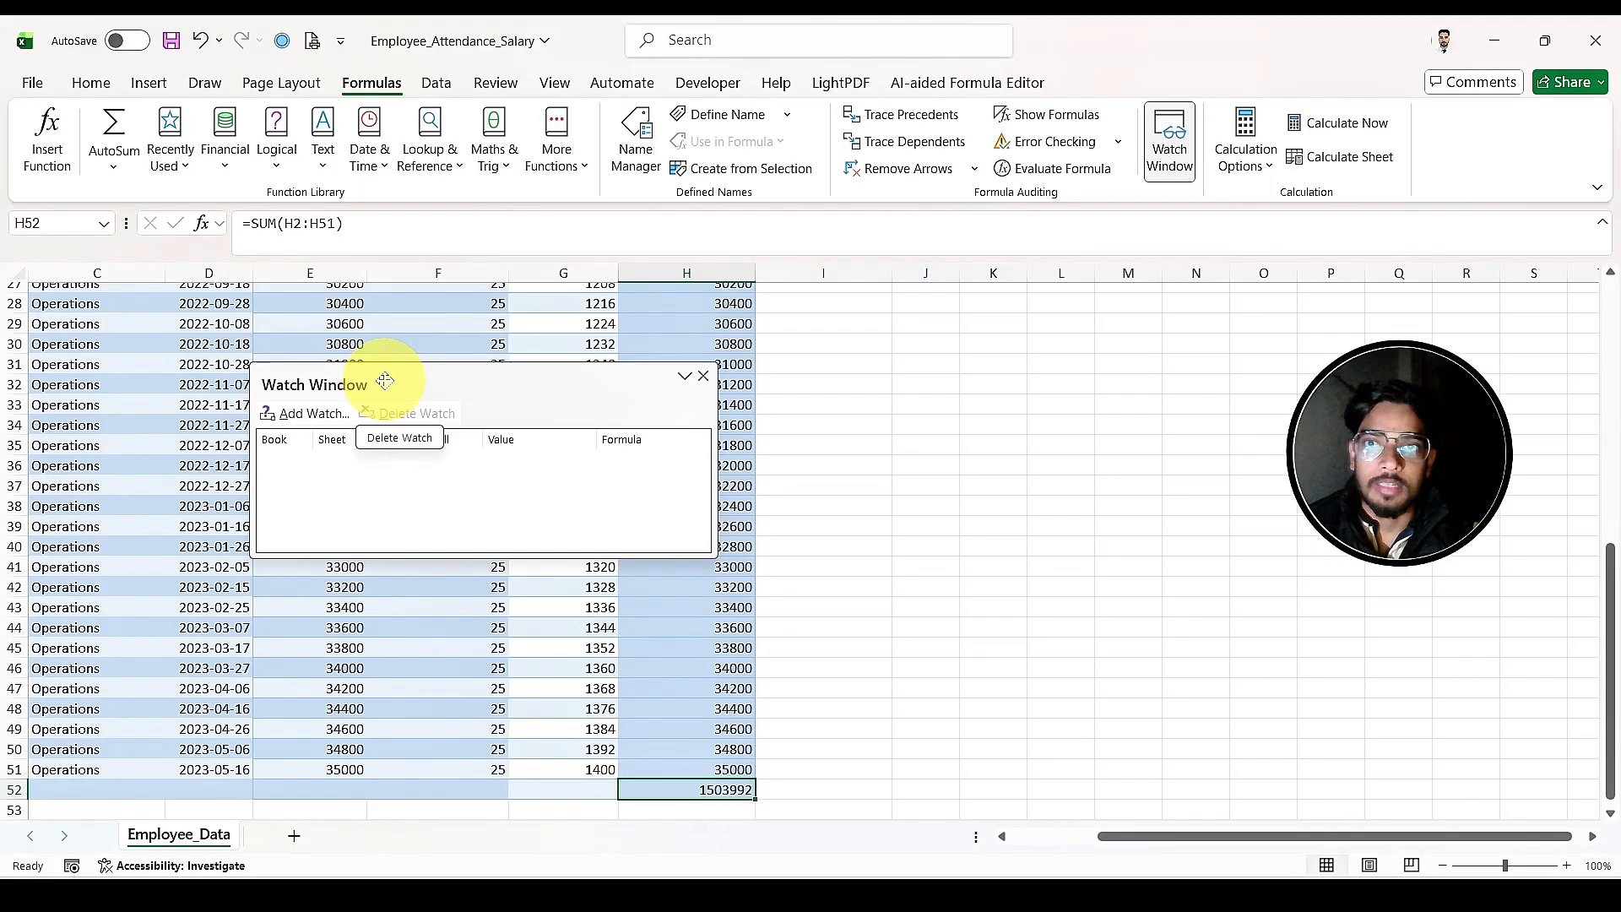
{"action": "left_click_drag", "start_coordinate": [384, 381], "coordinate": [138, 219]}
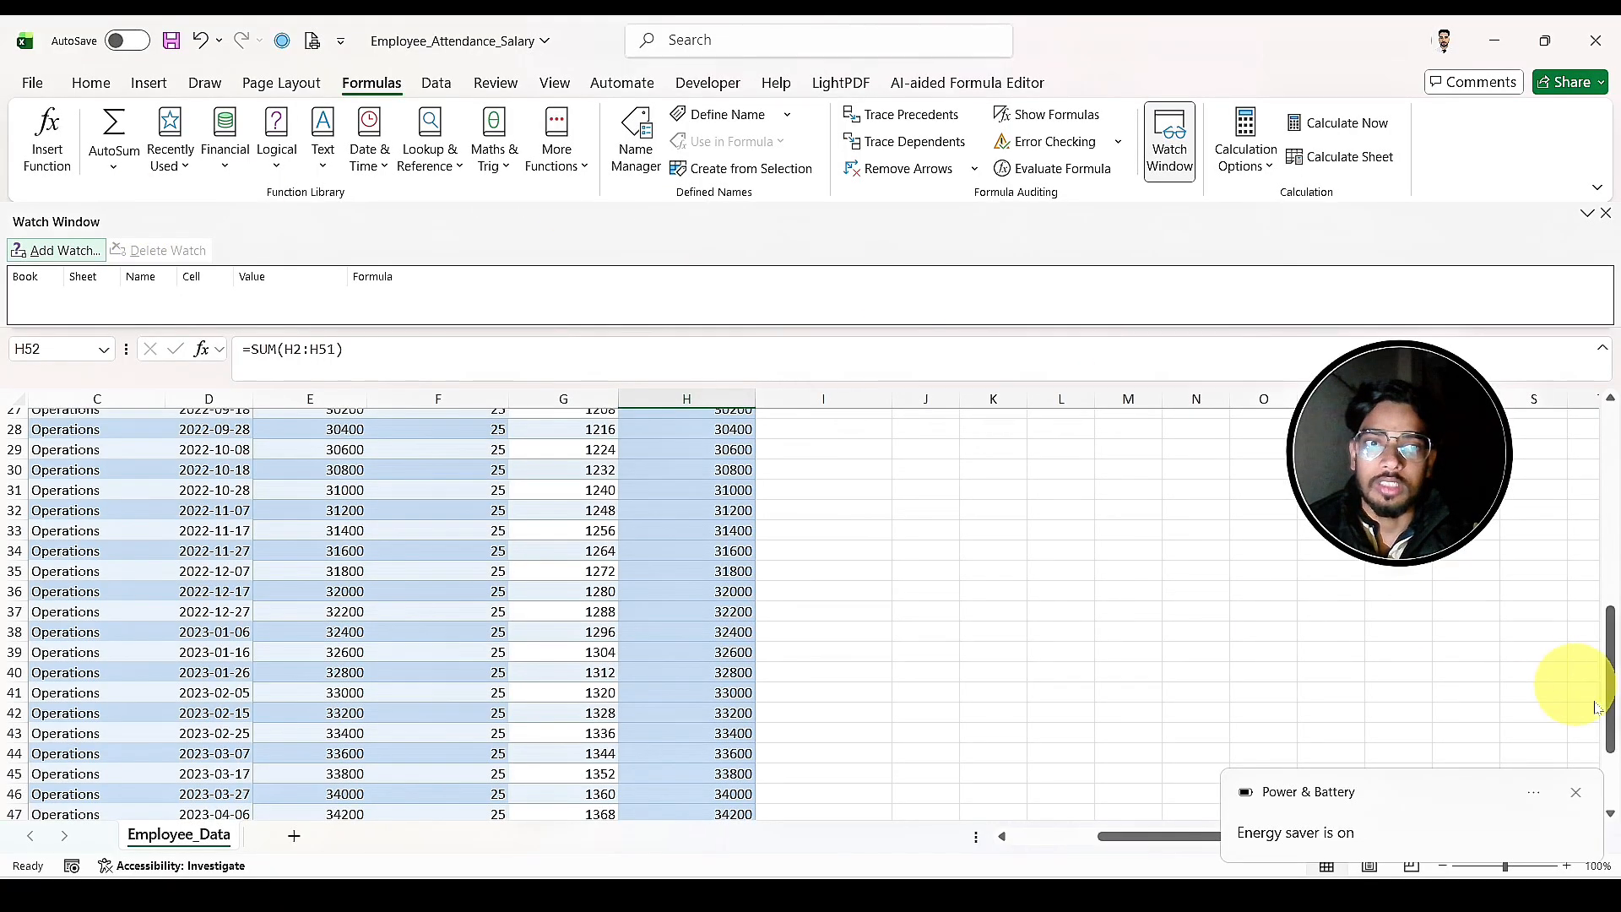
{"action": "left_click", "coordinate": [1578, 797]}
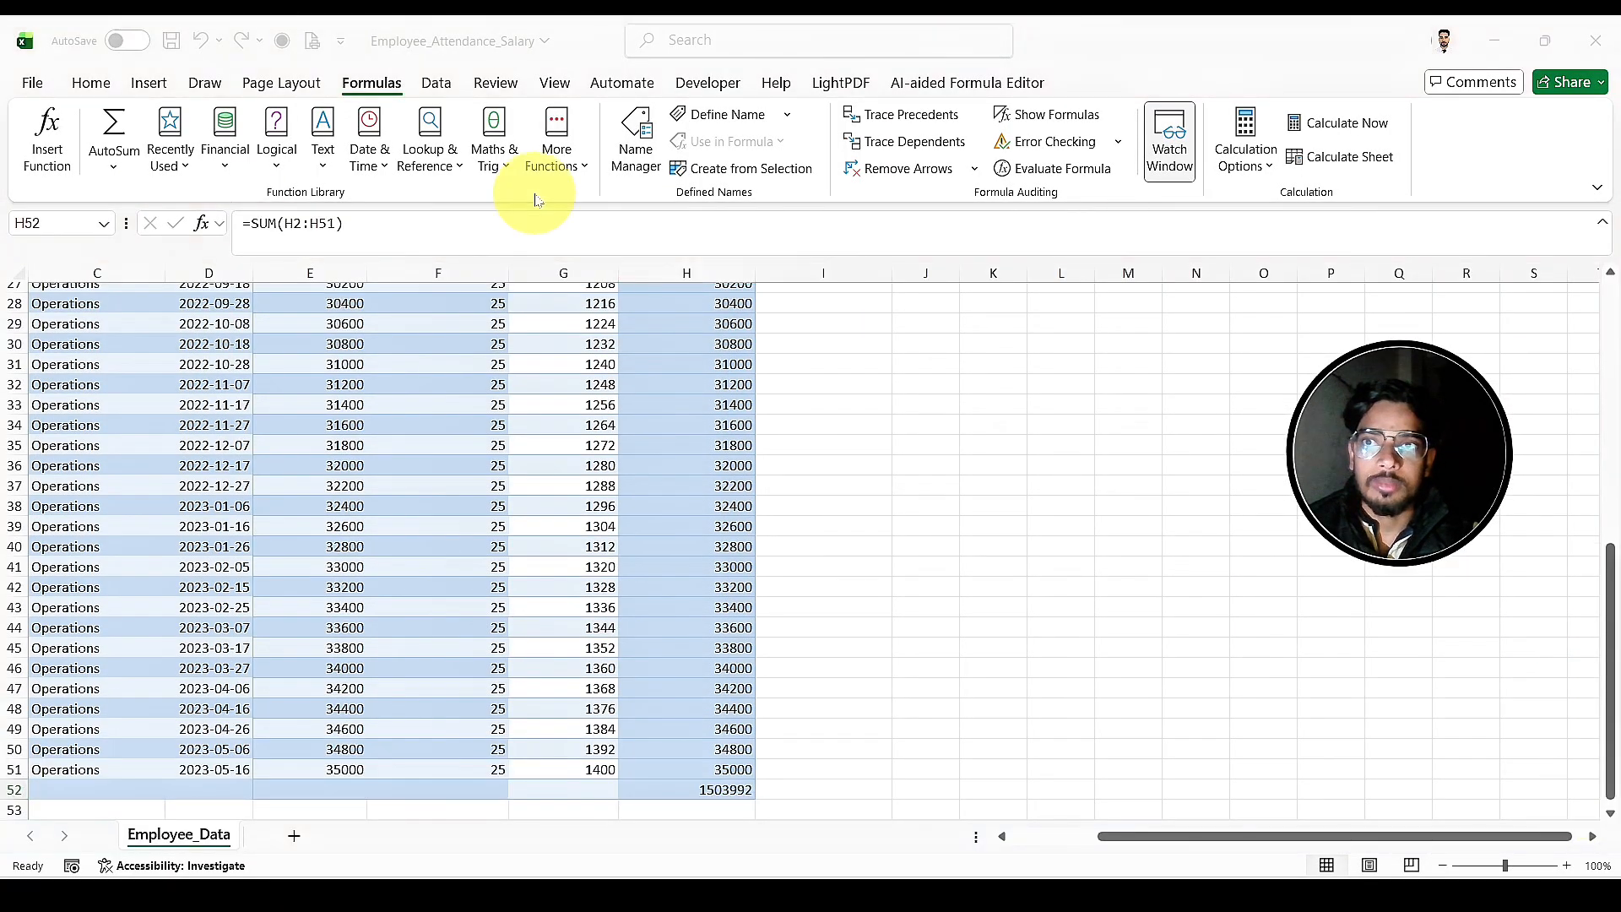
{"action": "left_click", "coordinate": [790, 245]}
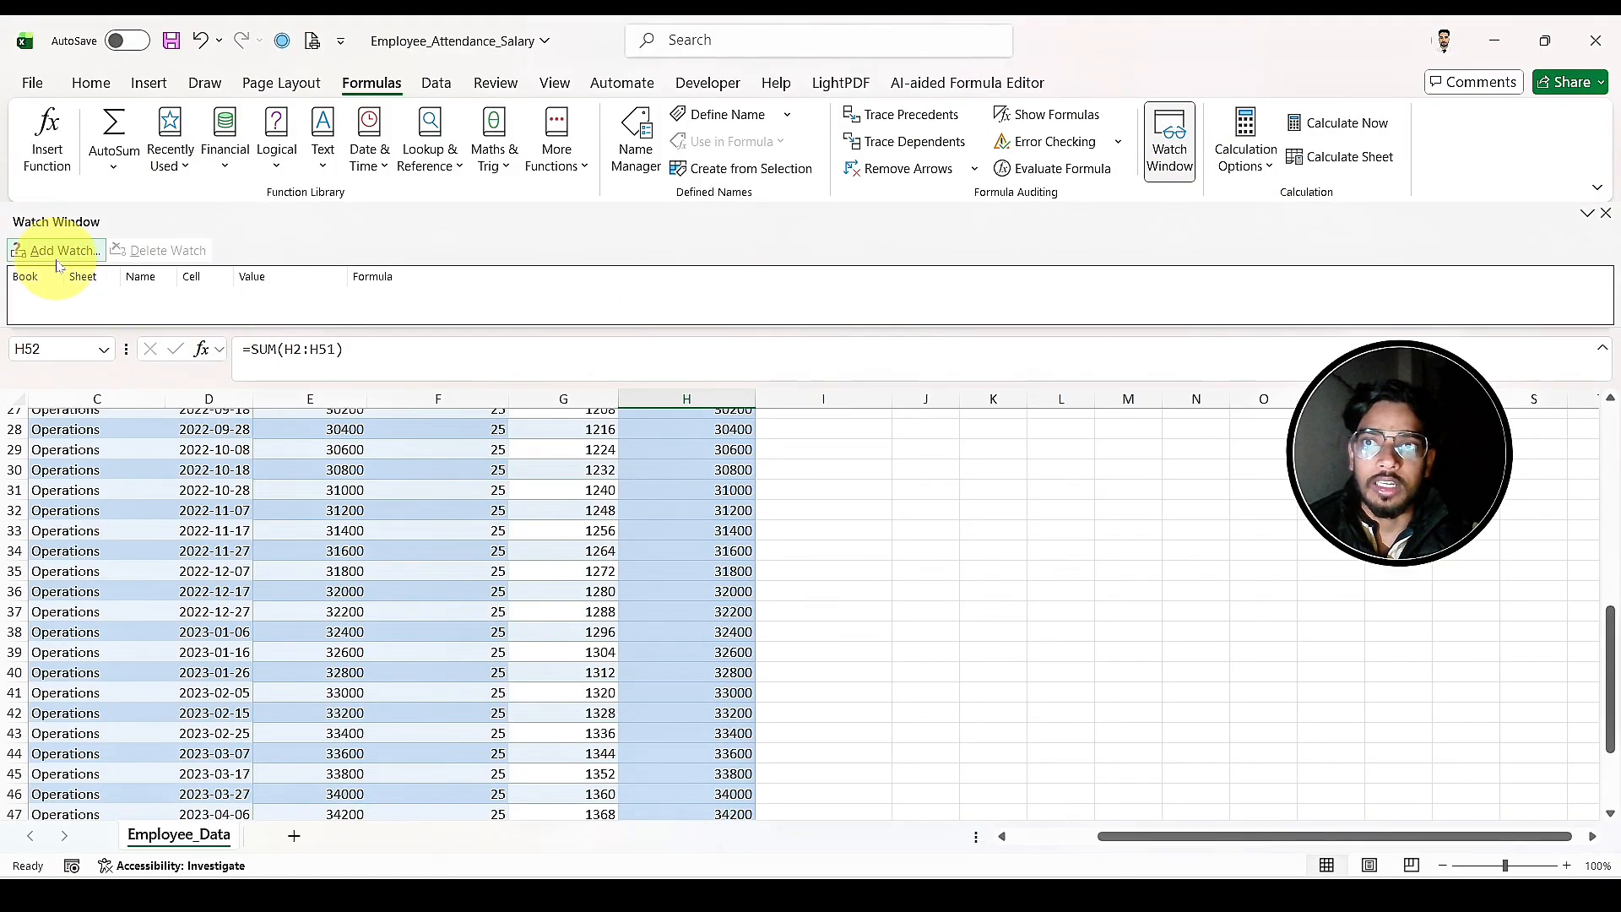
{"action": "left_click", "coordinate": [57, 262]}
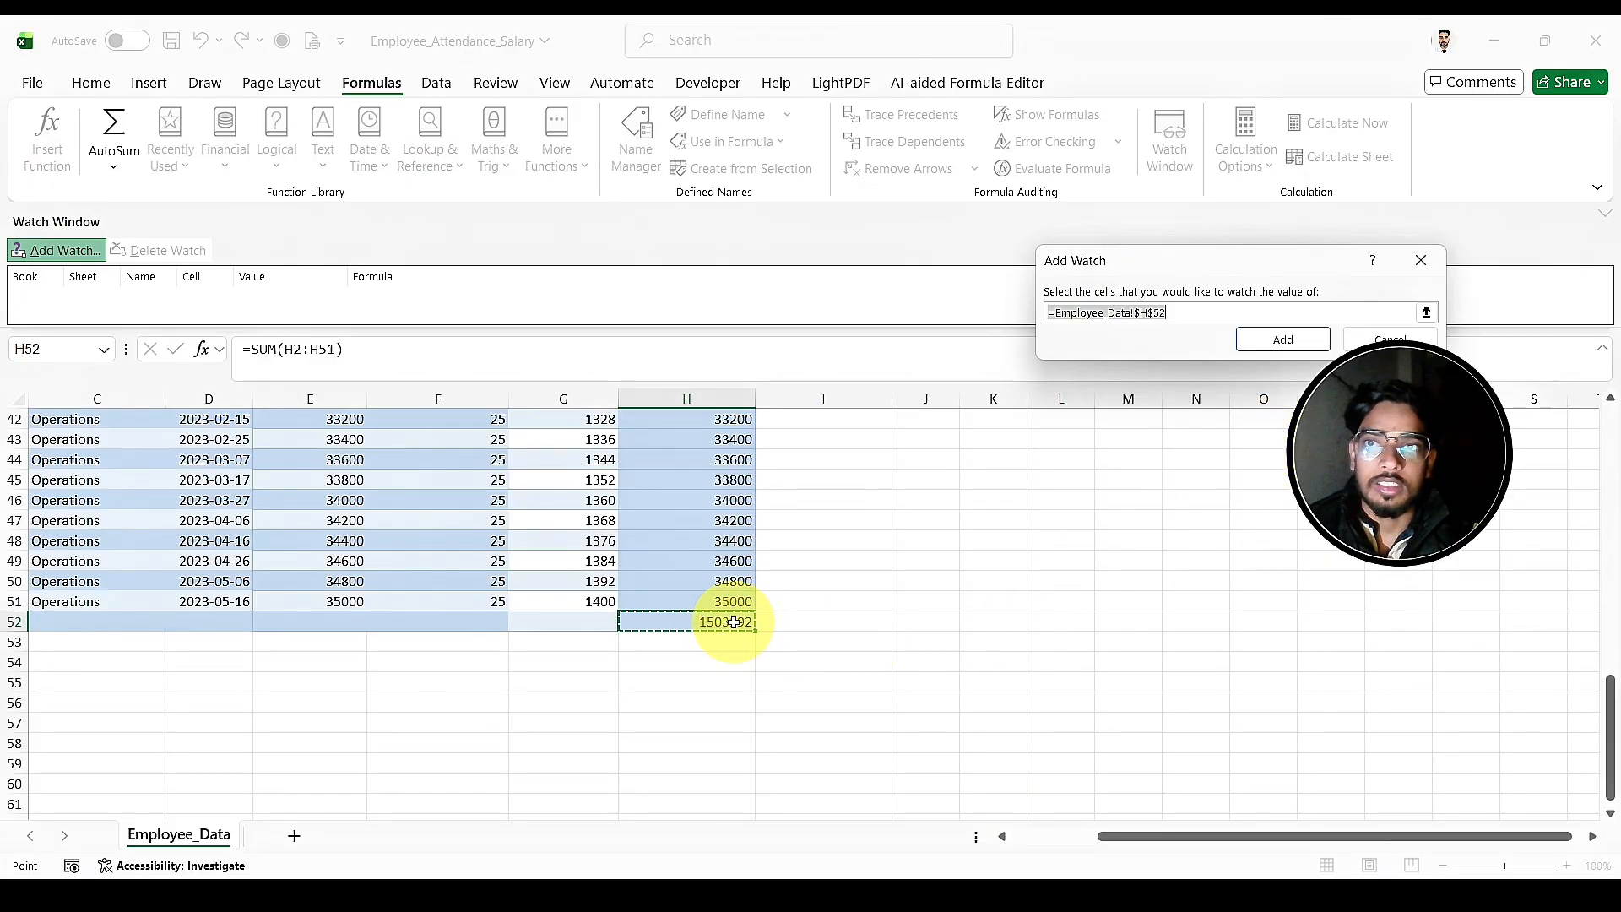
{"action": "left_click", "coordinate": [1283, 339]}
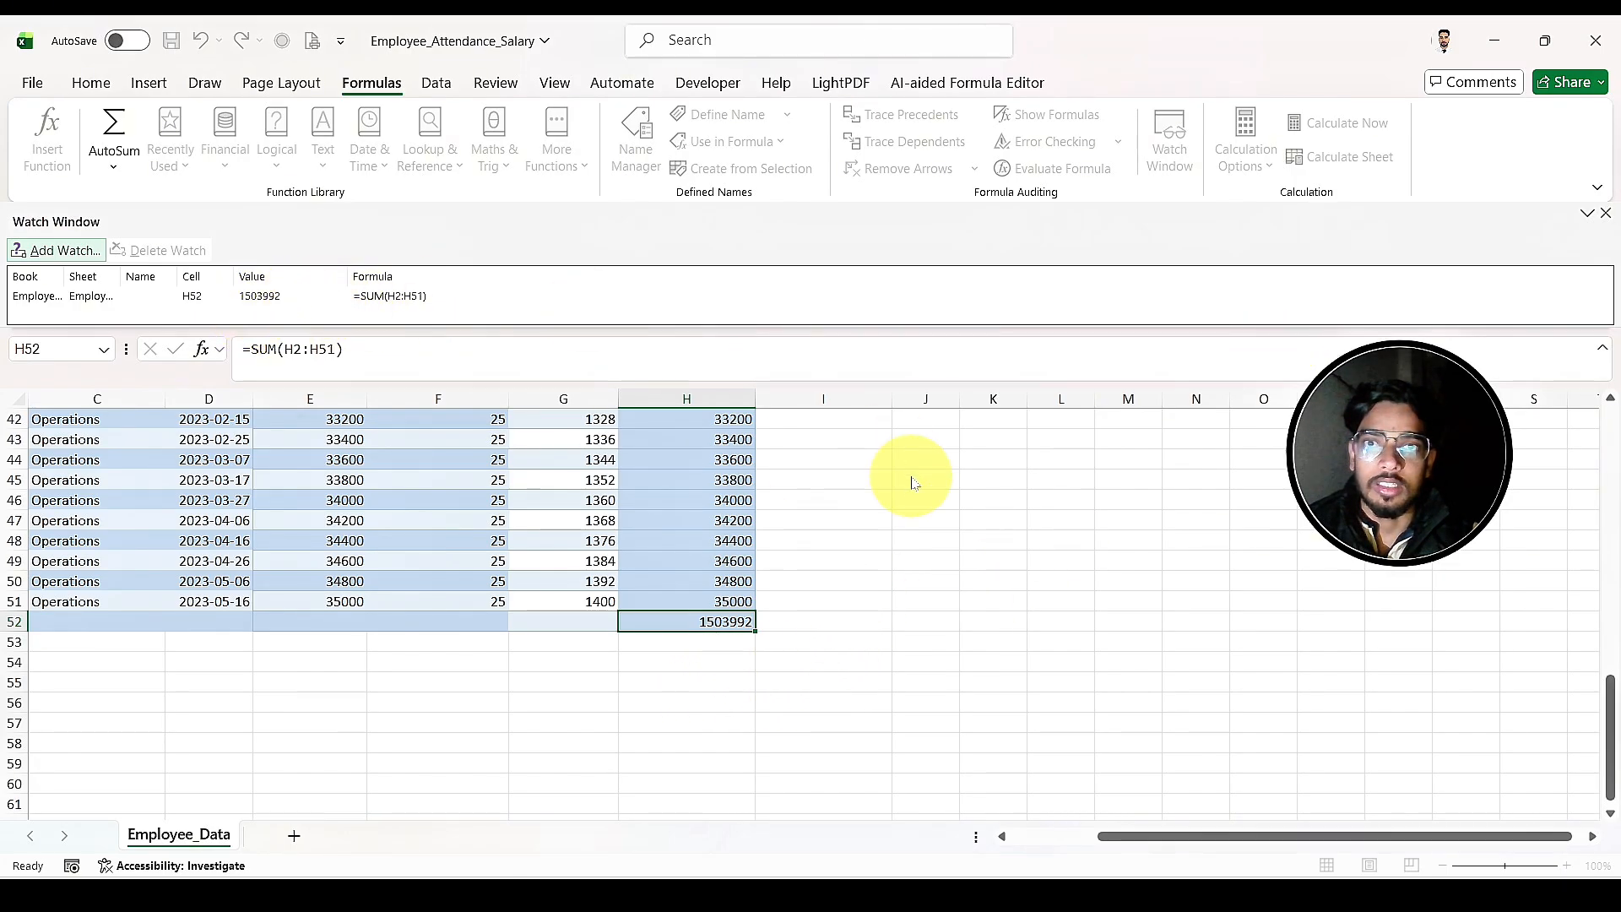
Step: Set the Total Working Days in F2 to 23
{"action": "left_click", "coordinate": [1611, 446]}
{"action": "left_click", "coordinate": [1610, 435]}
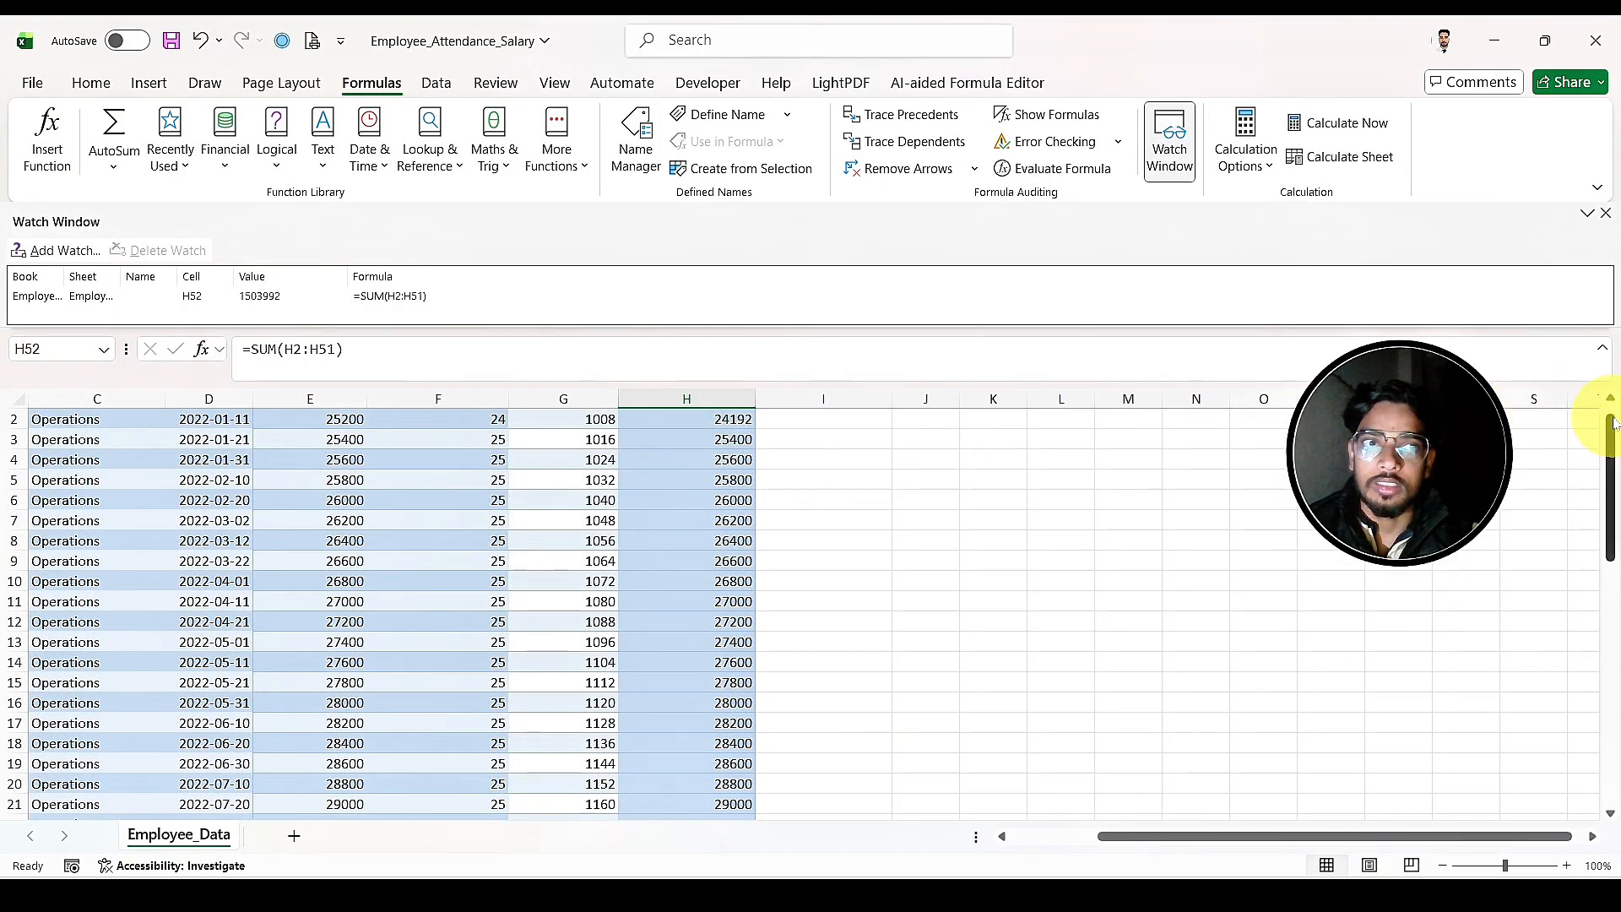
{"action": "left_click_drag", "start_coordinate": [1614, 422], "coordinate": [1613, 414]}
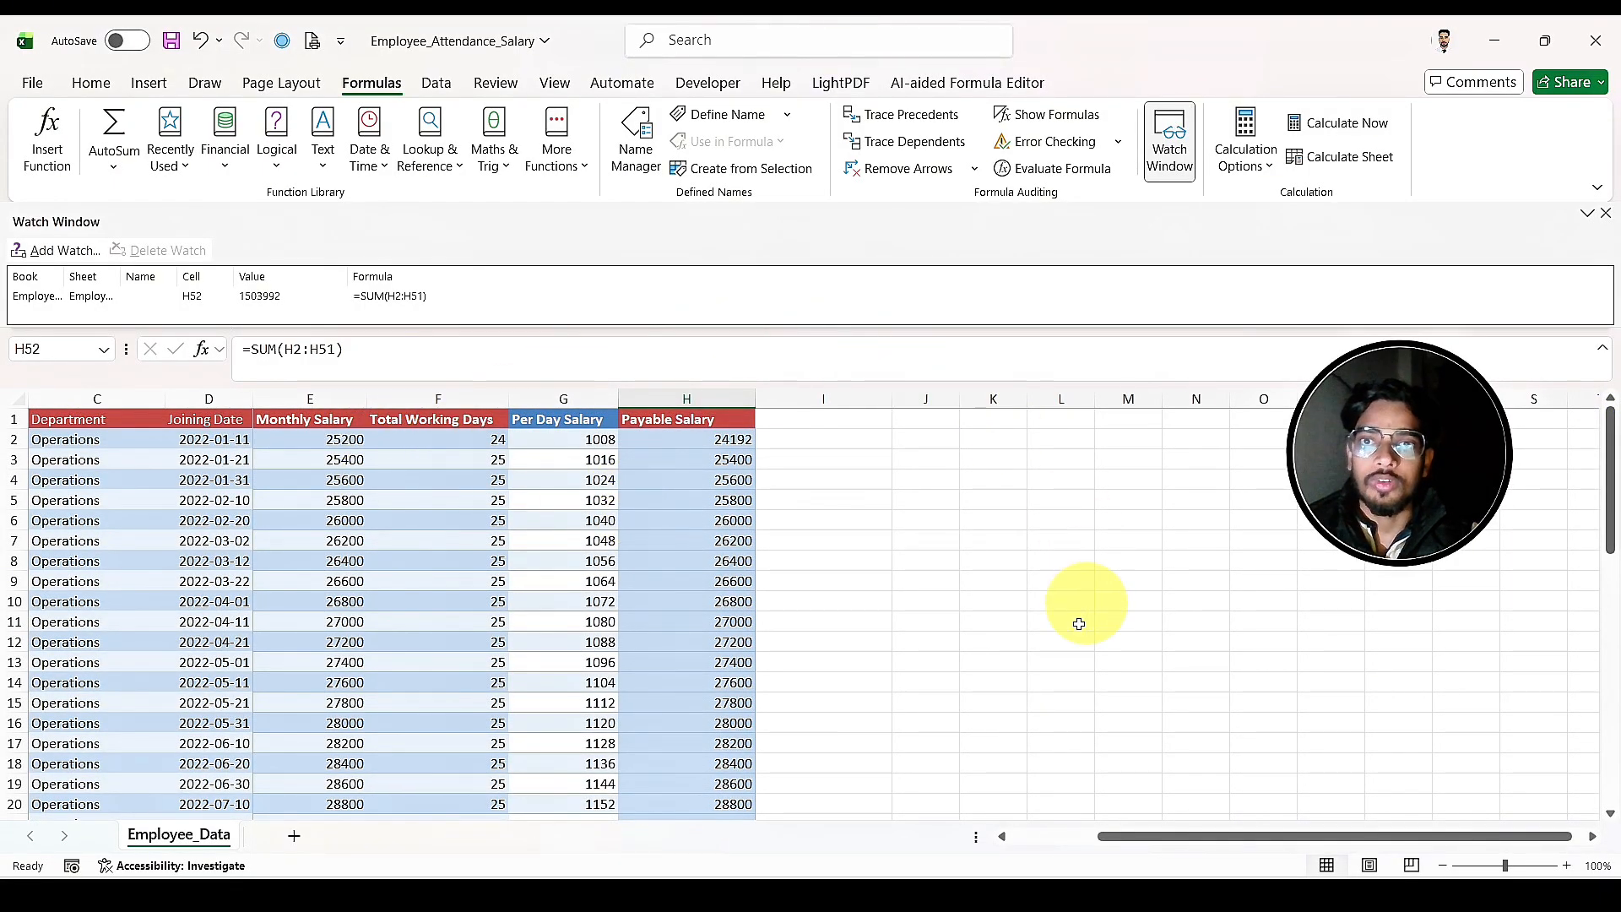
{"action": "left_click", "coordinate": [435, 437]}
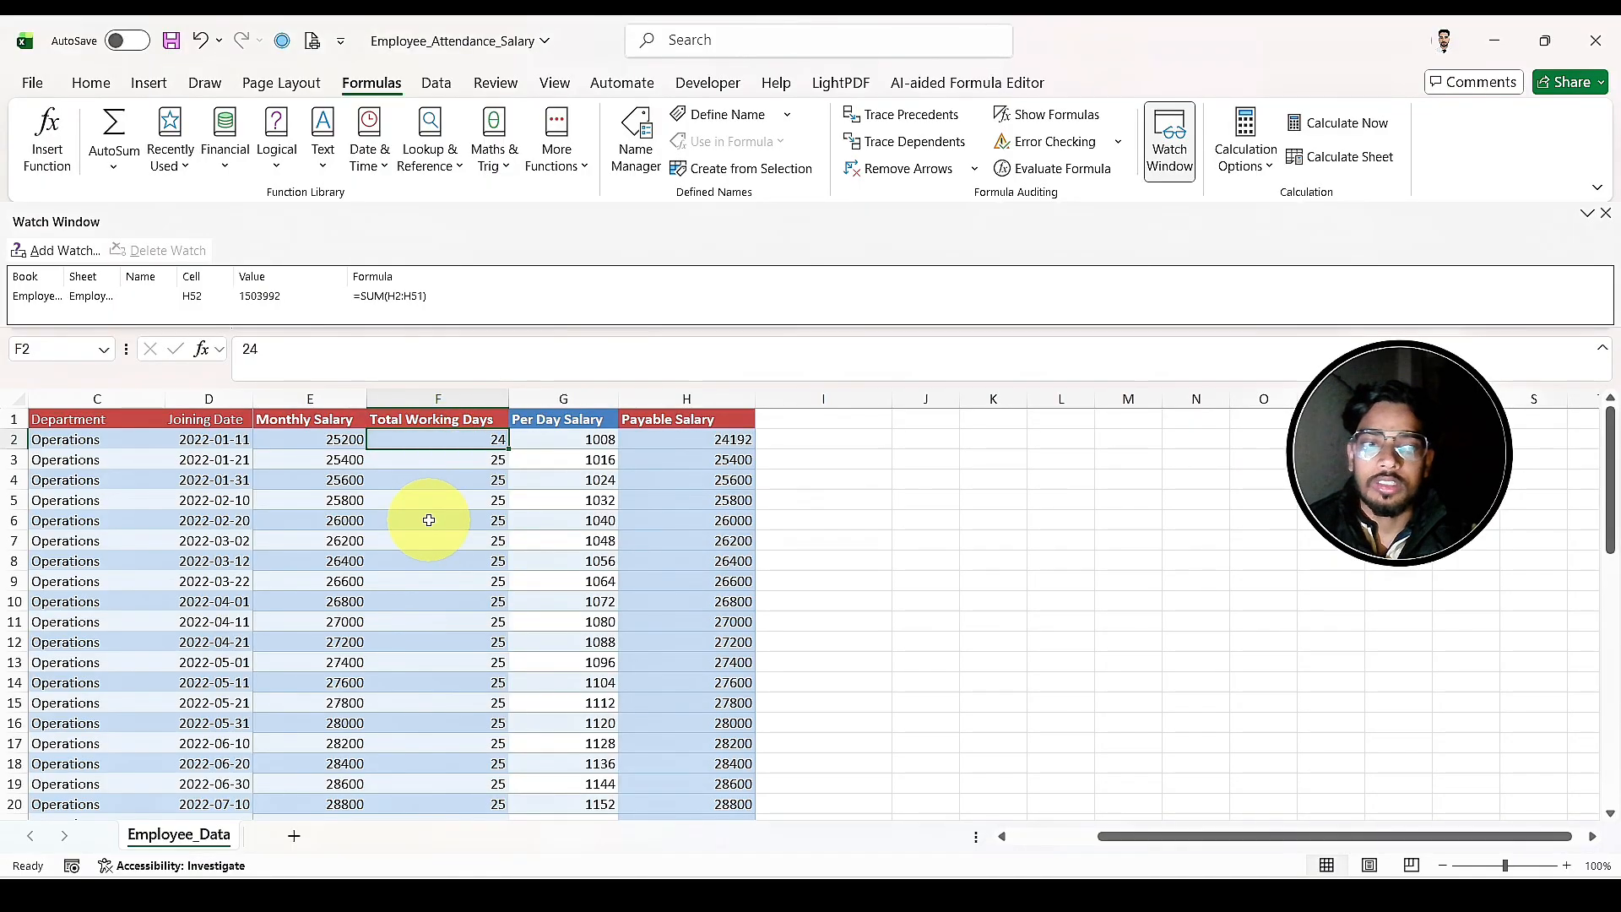
{"action": "type", "text": "2"}
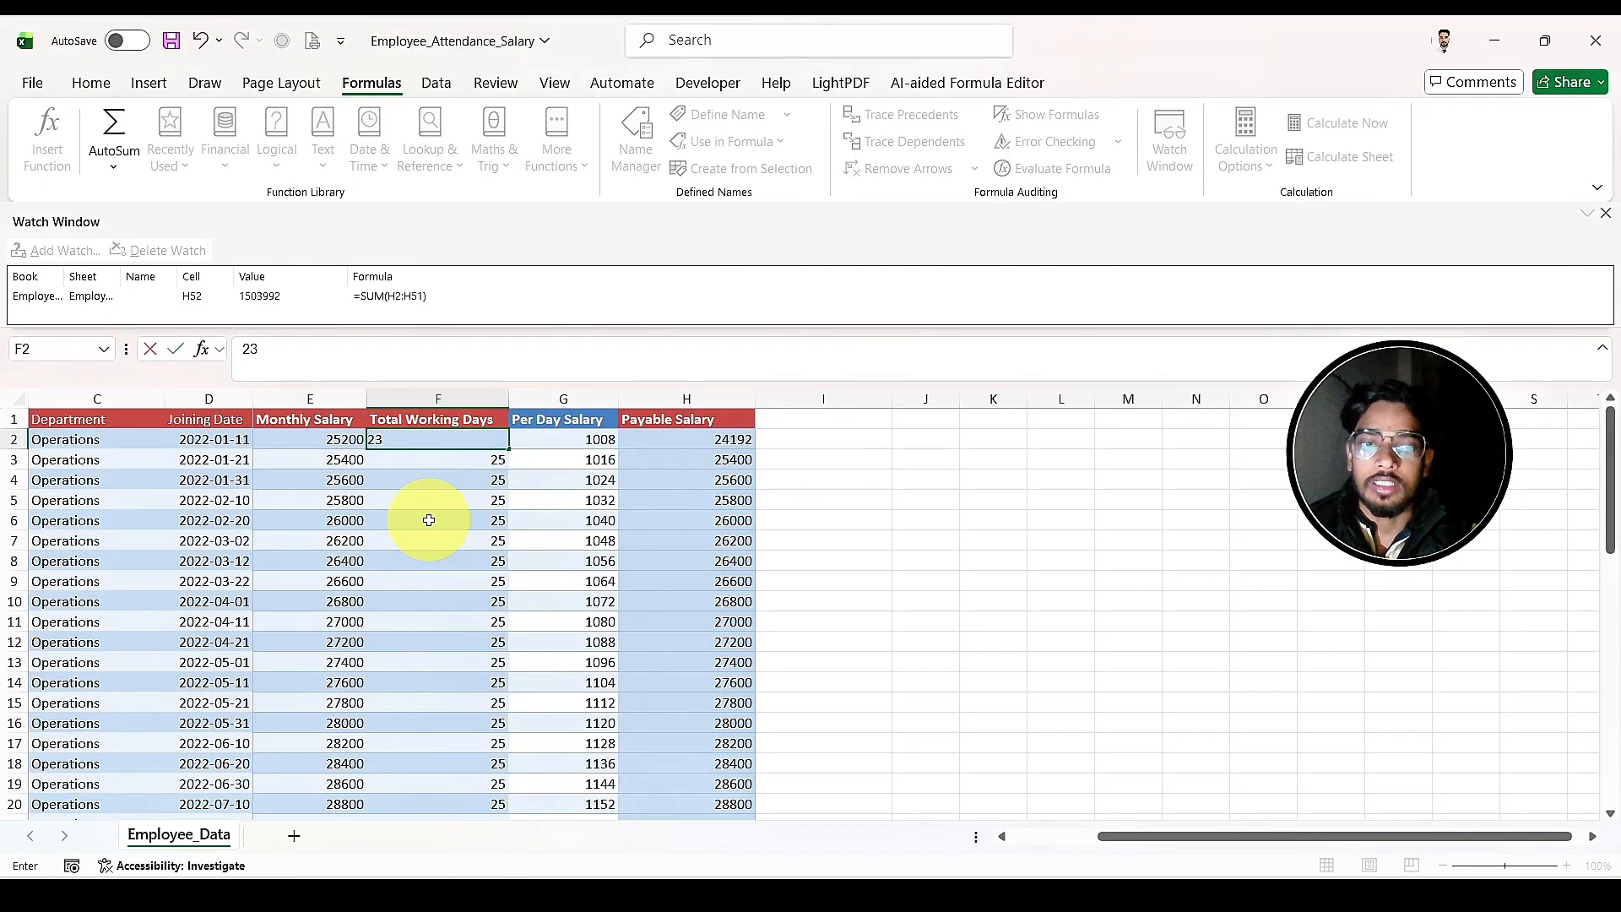
{"action": "key", "text": "Return"}
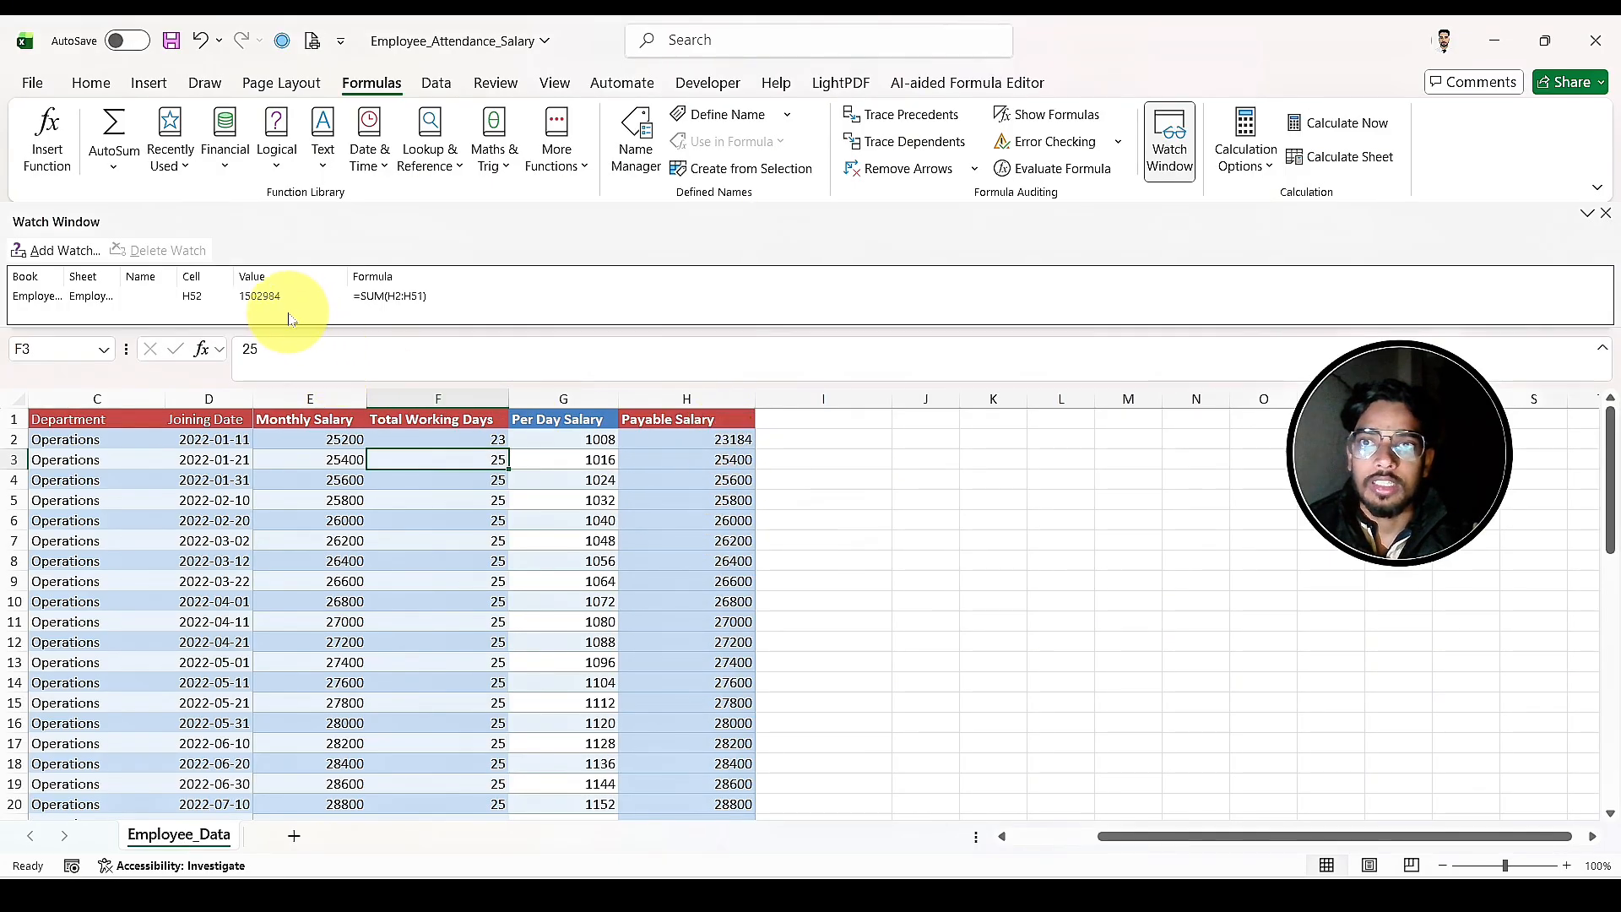
Step: Set the Total Working Days in F8 to 22 and close the Watch Window
{"action": "left_click", "coordinate": [472, 564]}
{"action": "type", "text": "2"}
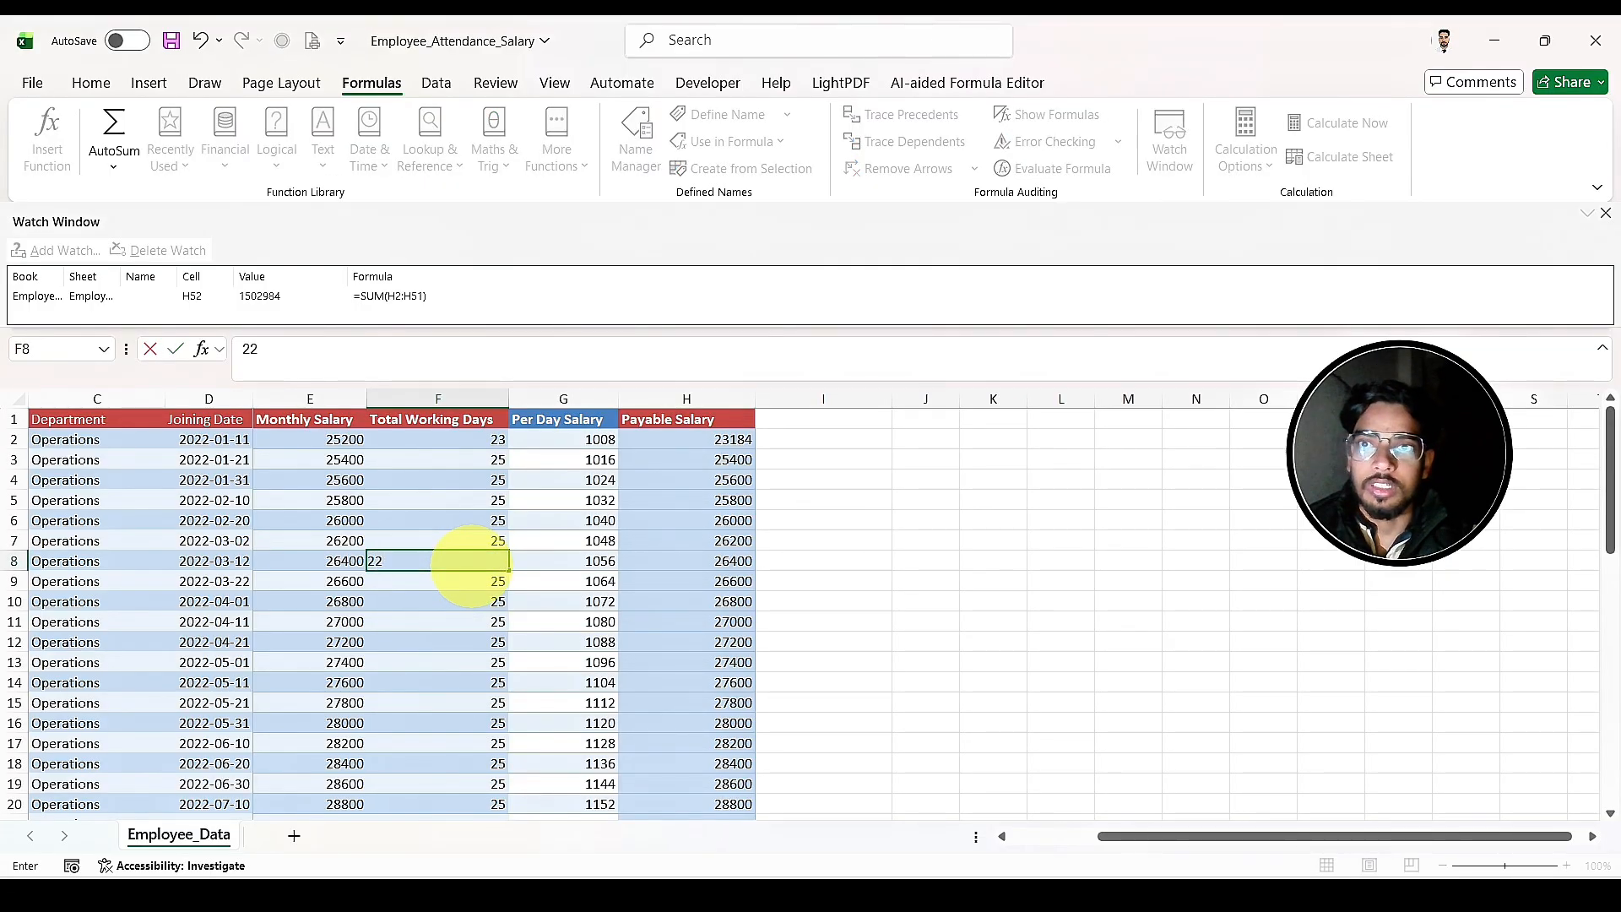
{"action": "key", "text": "Return"}
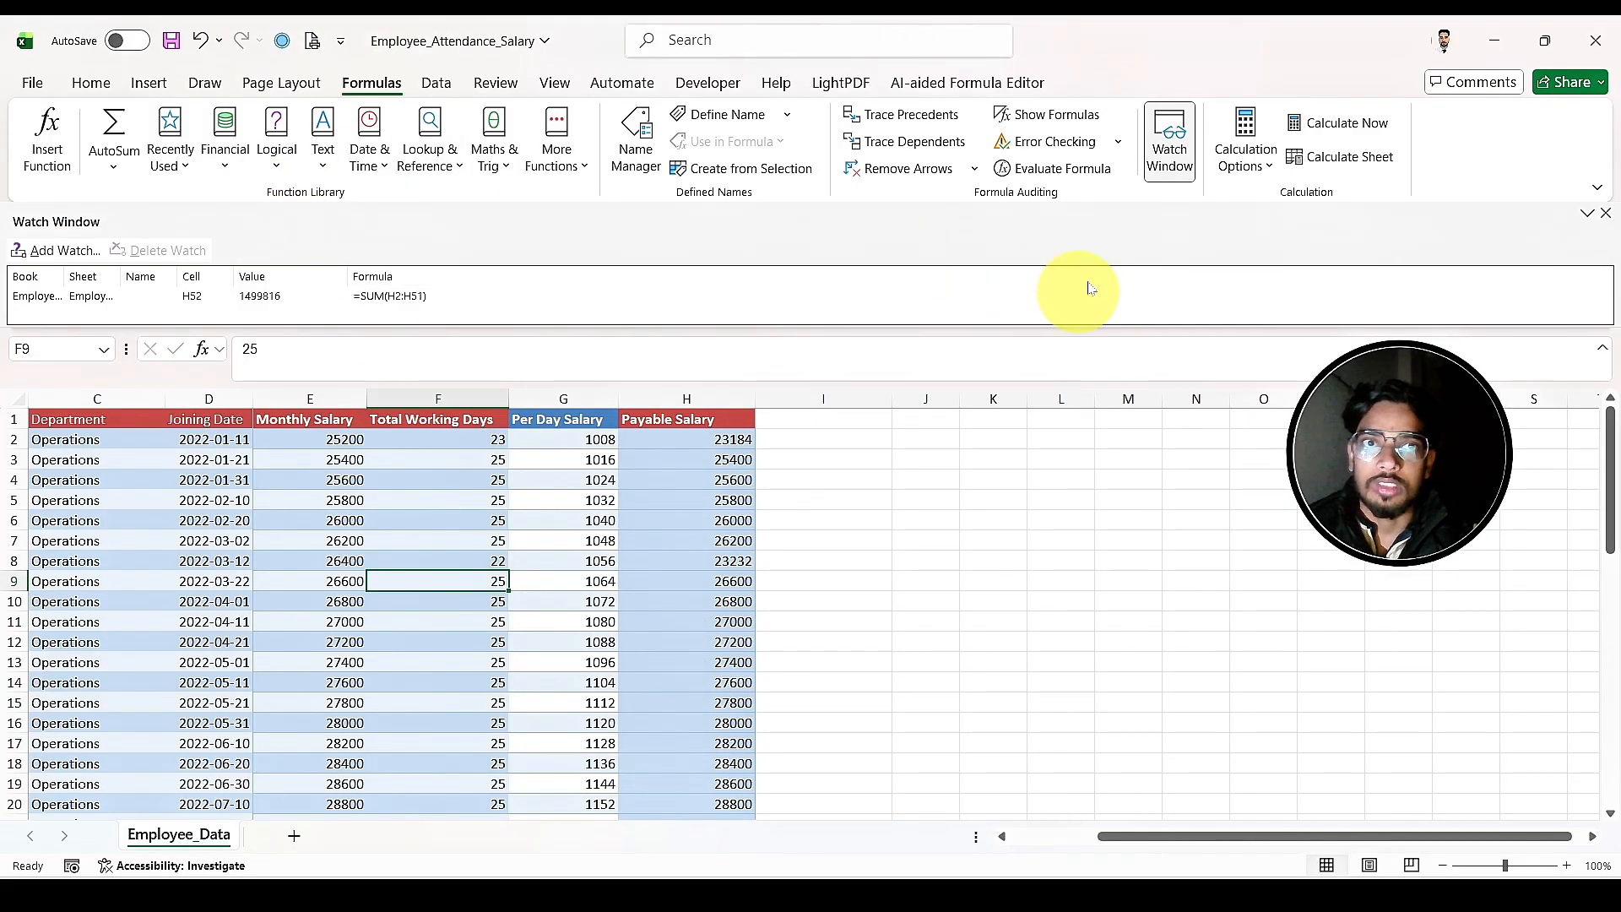
{"action": "left_click", "coordinate": [1187, 160]}
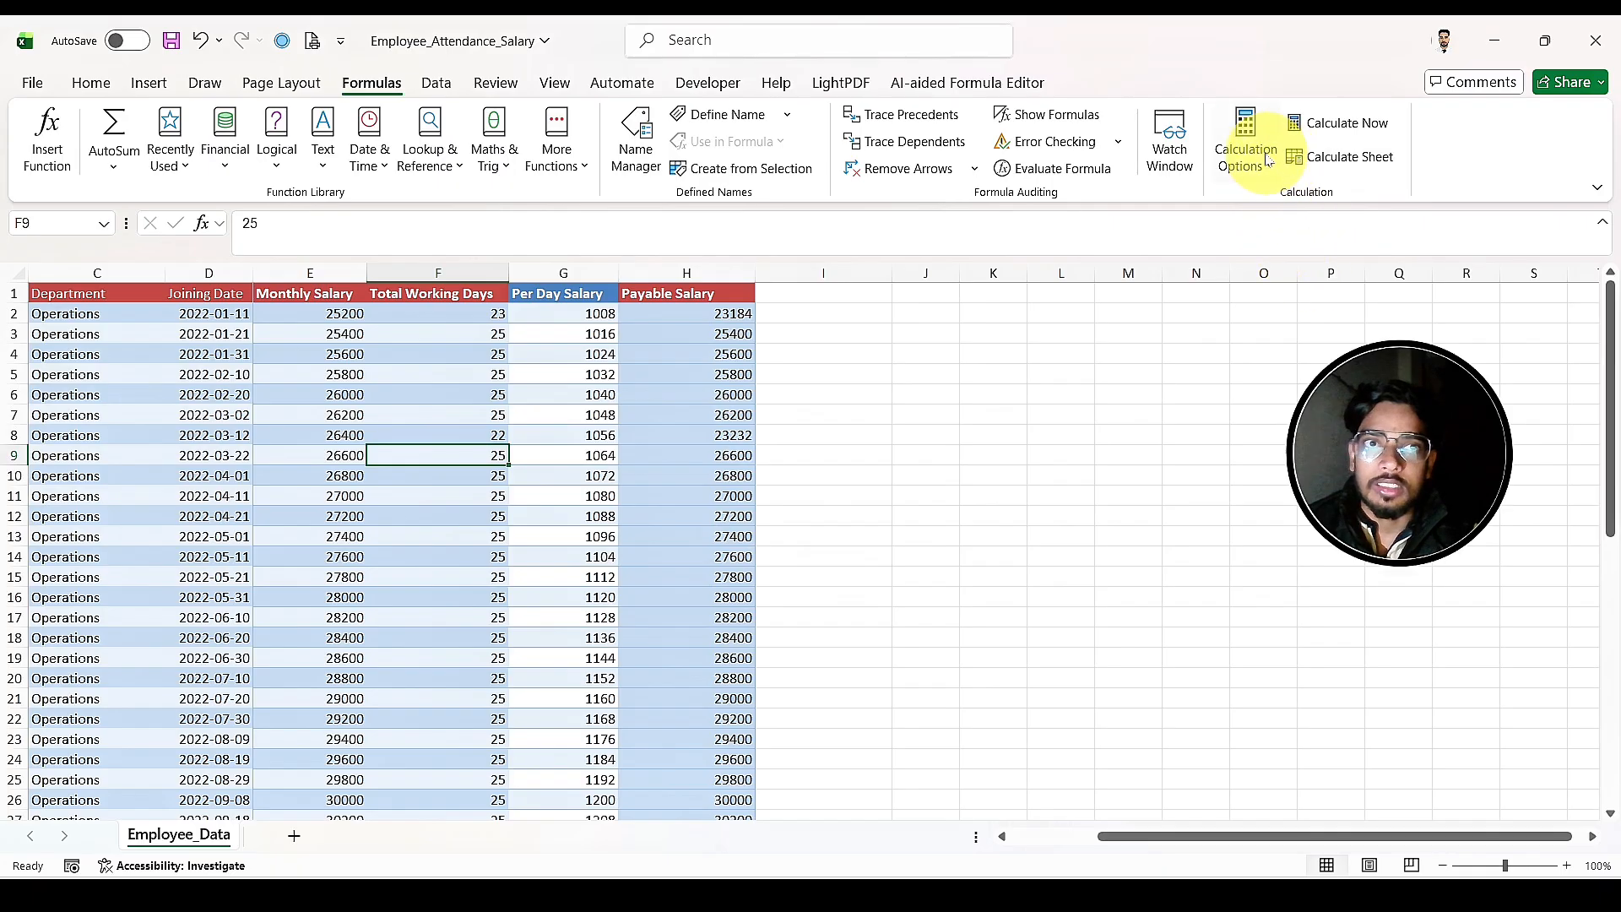
Step: Switch to the Student_Marks_Practice_Sheet workbook and open Sheet1
{"action": "mouse_move", "coordinate": [1217, 872]}
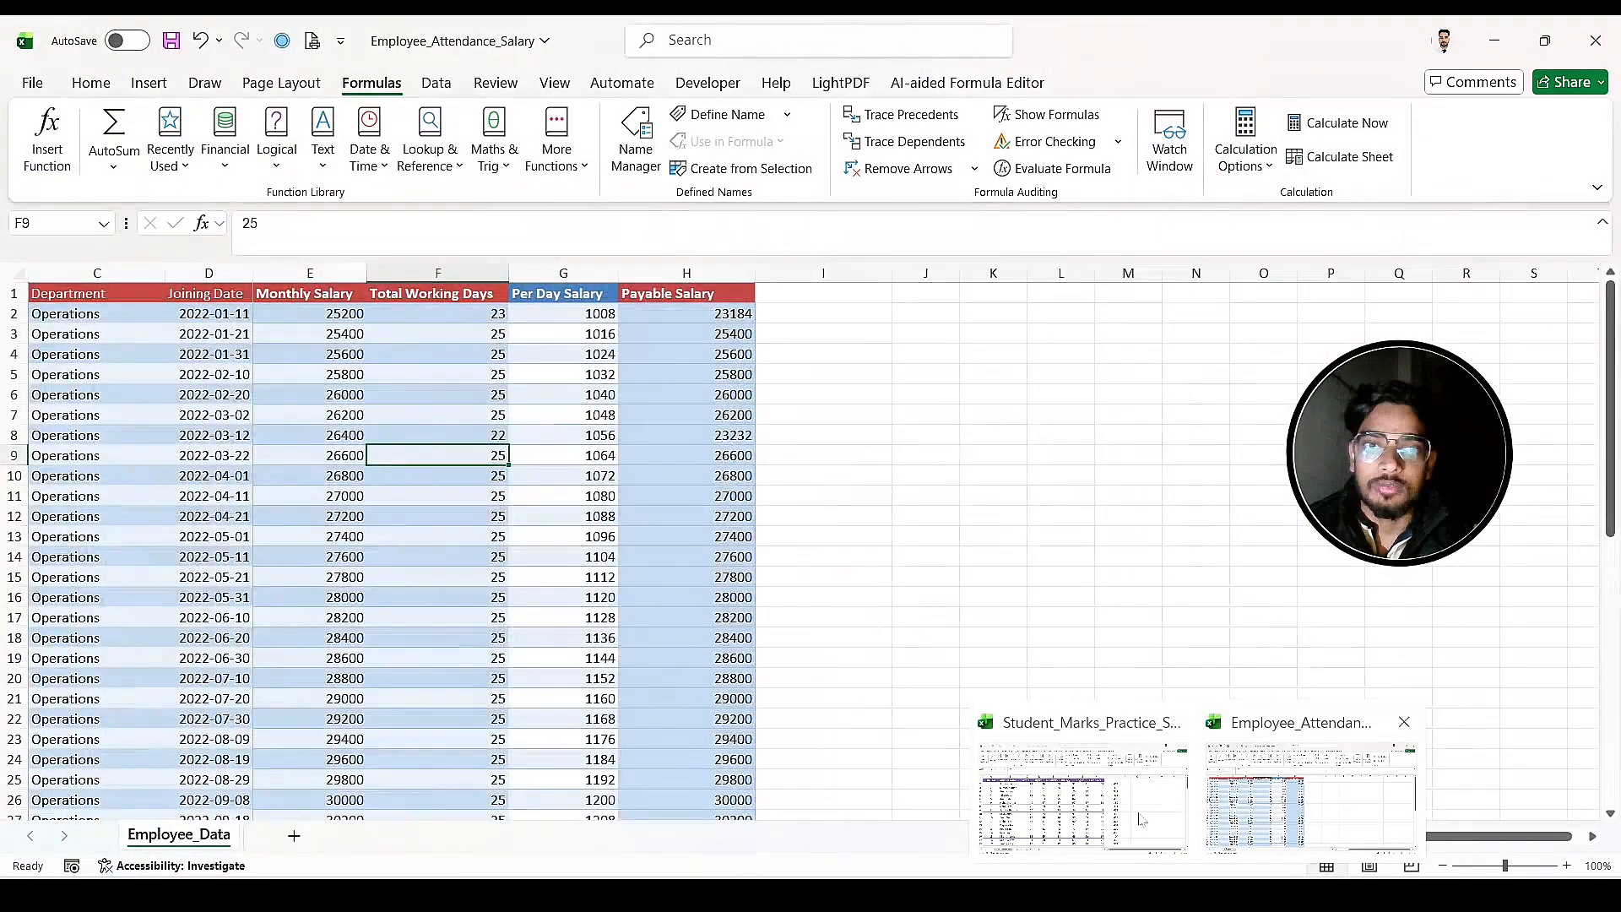
{"action": "left_click", "coordinate": [1100, 793]}
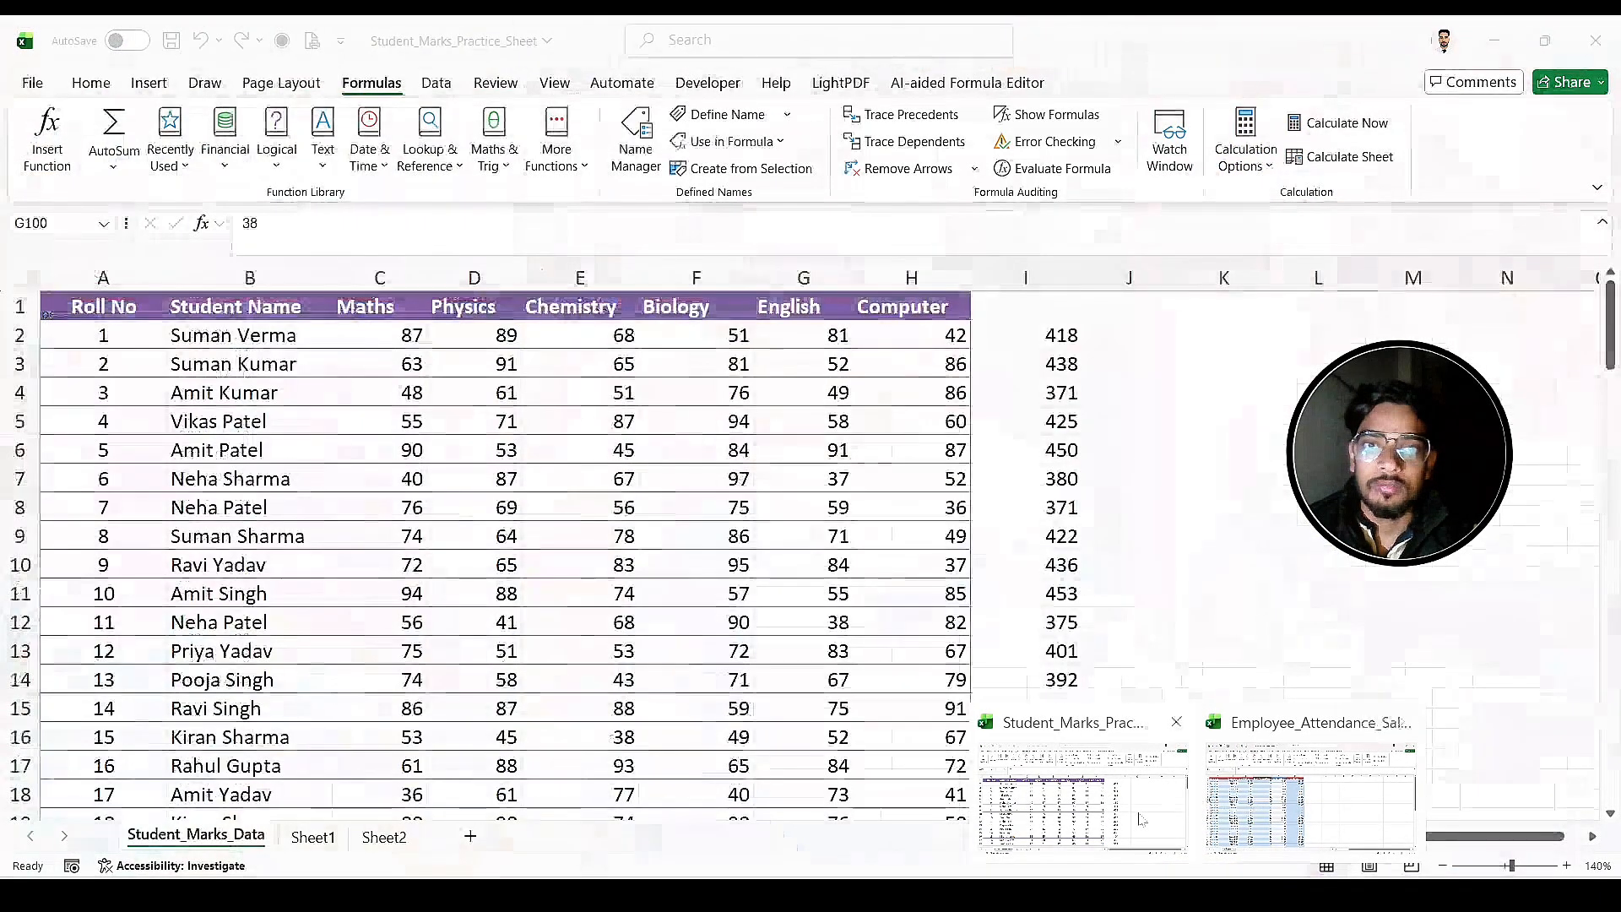
{"action": "left_click", "coordinate": [329, 845]}
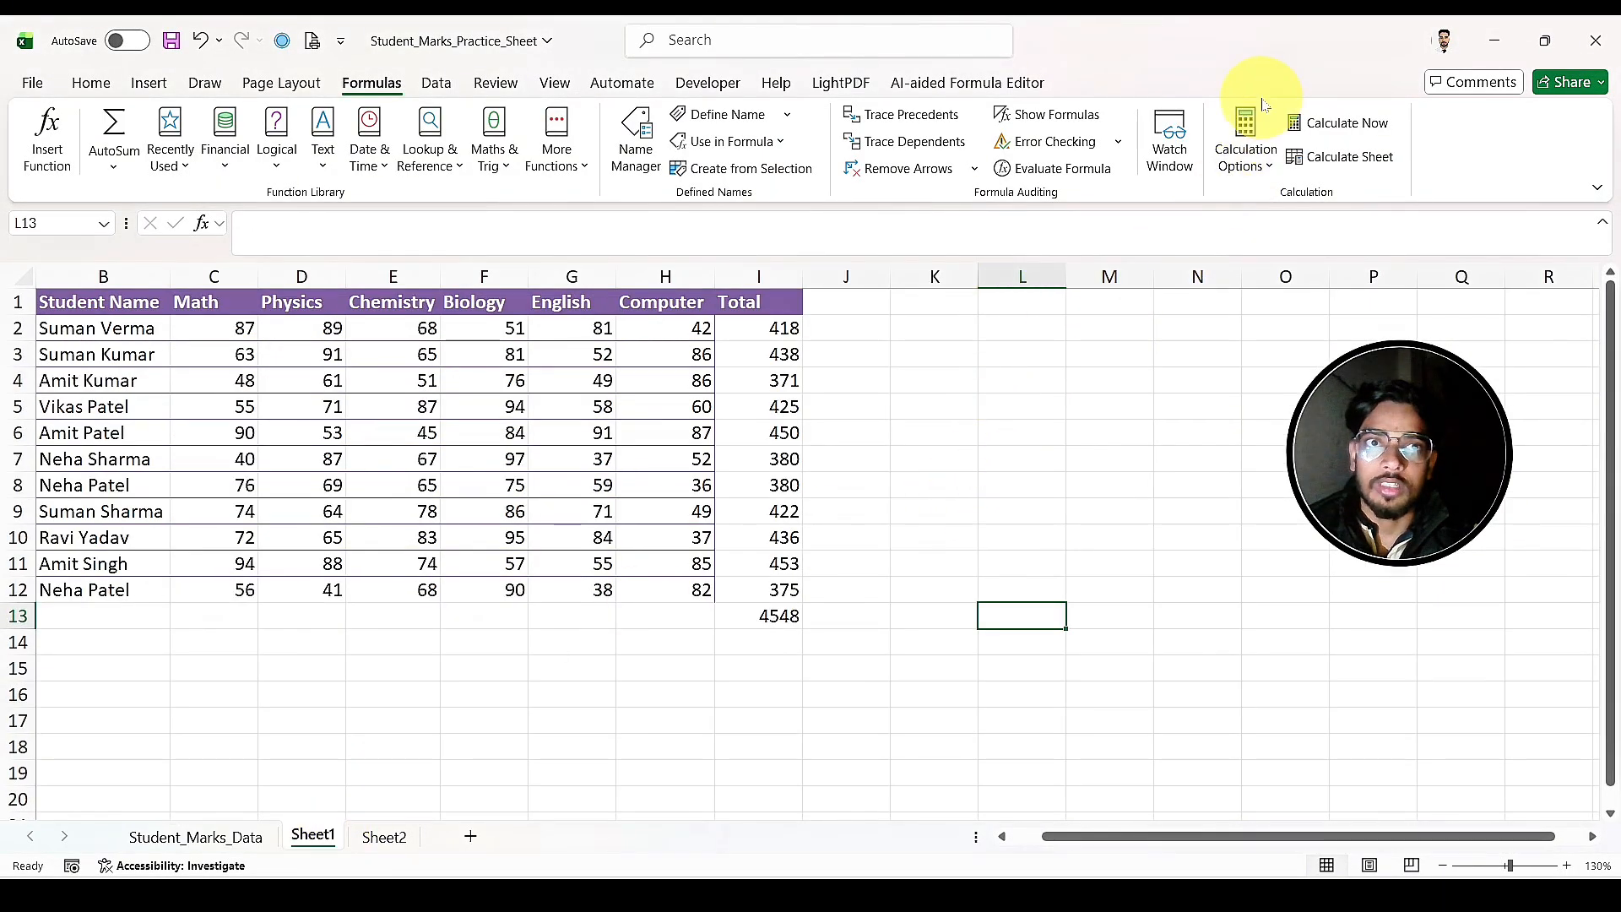
Step: Review the calculation modes without changing them, and fill the total formula in I2 down through I12
{"action": "left_click", "coordinate": [1245, 154]}
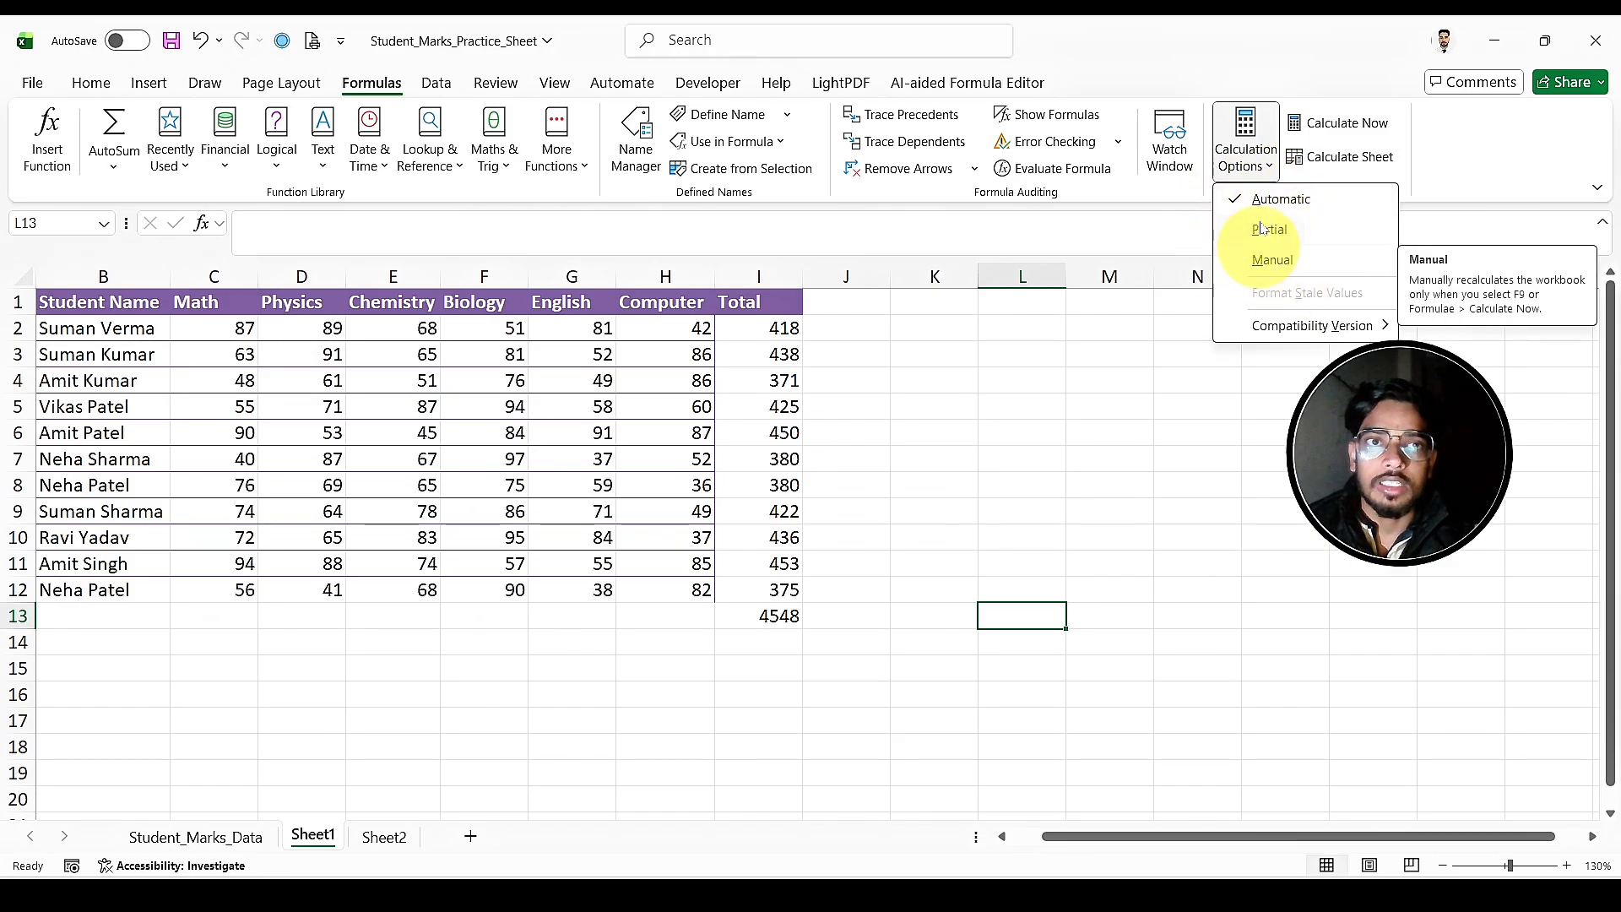
{"action": "left_click", "coordinate": [1061, 465]}
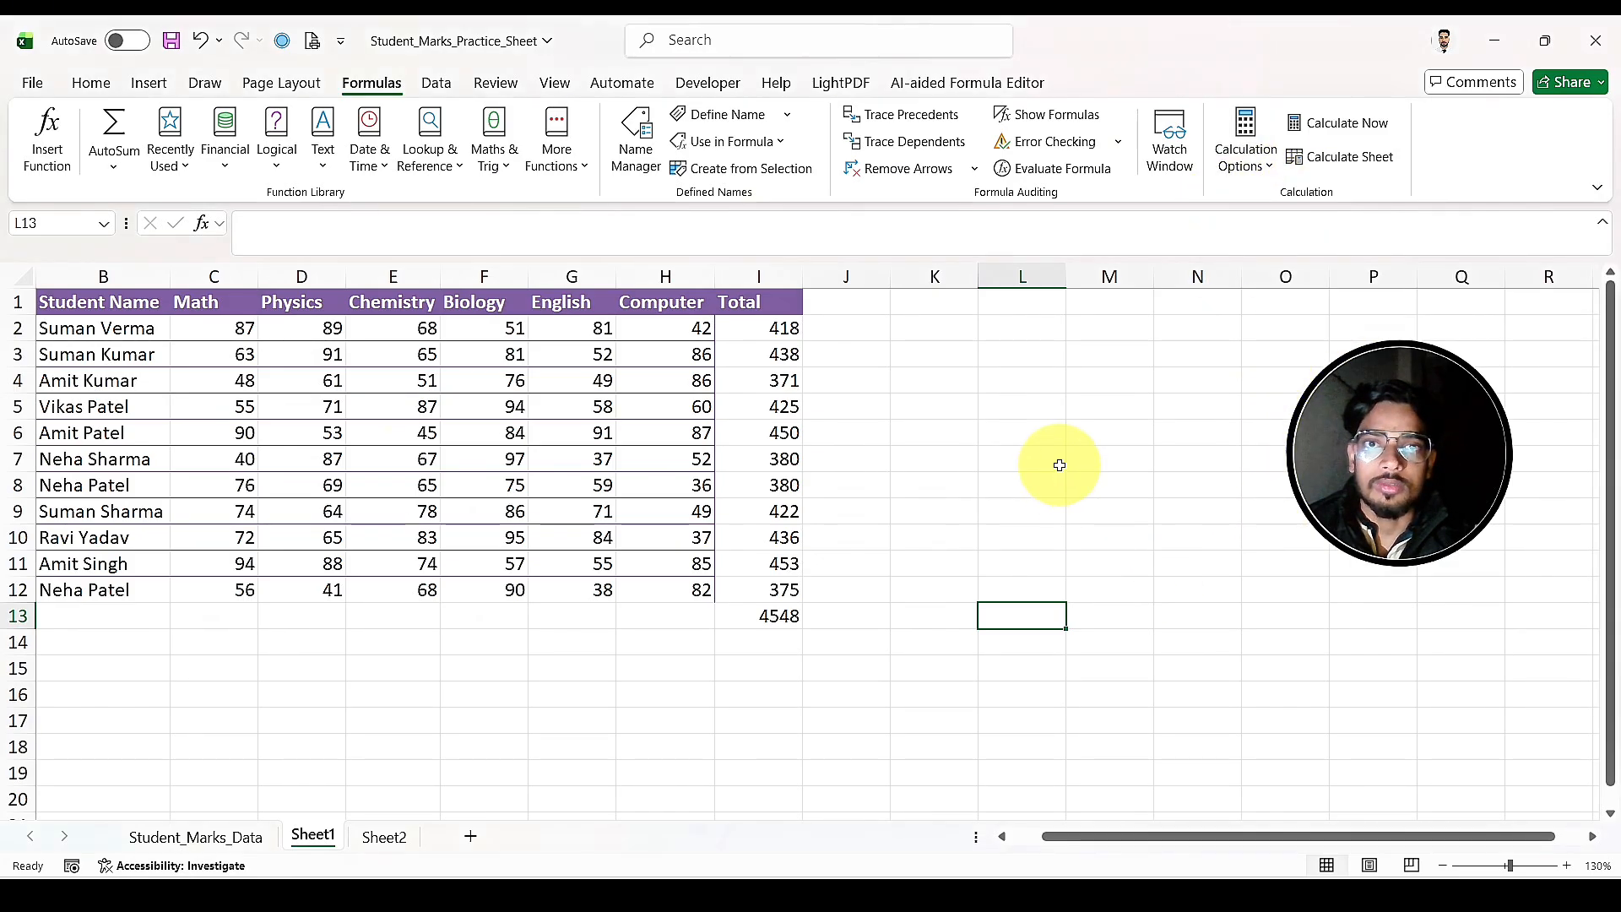
{"action": "left_click", "coordinate": [781, 333]}
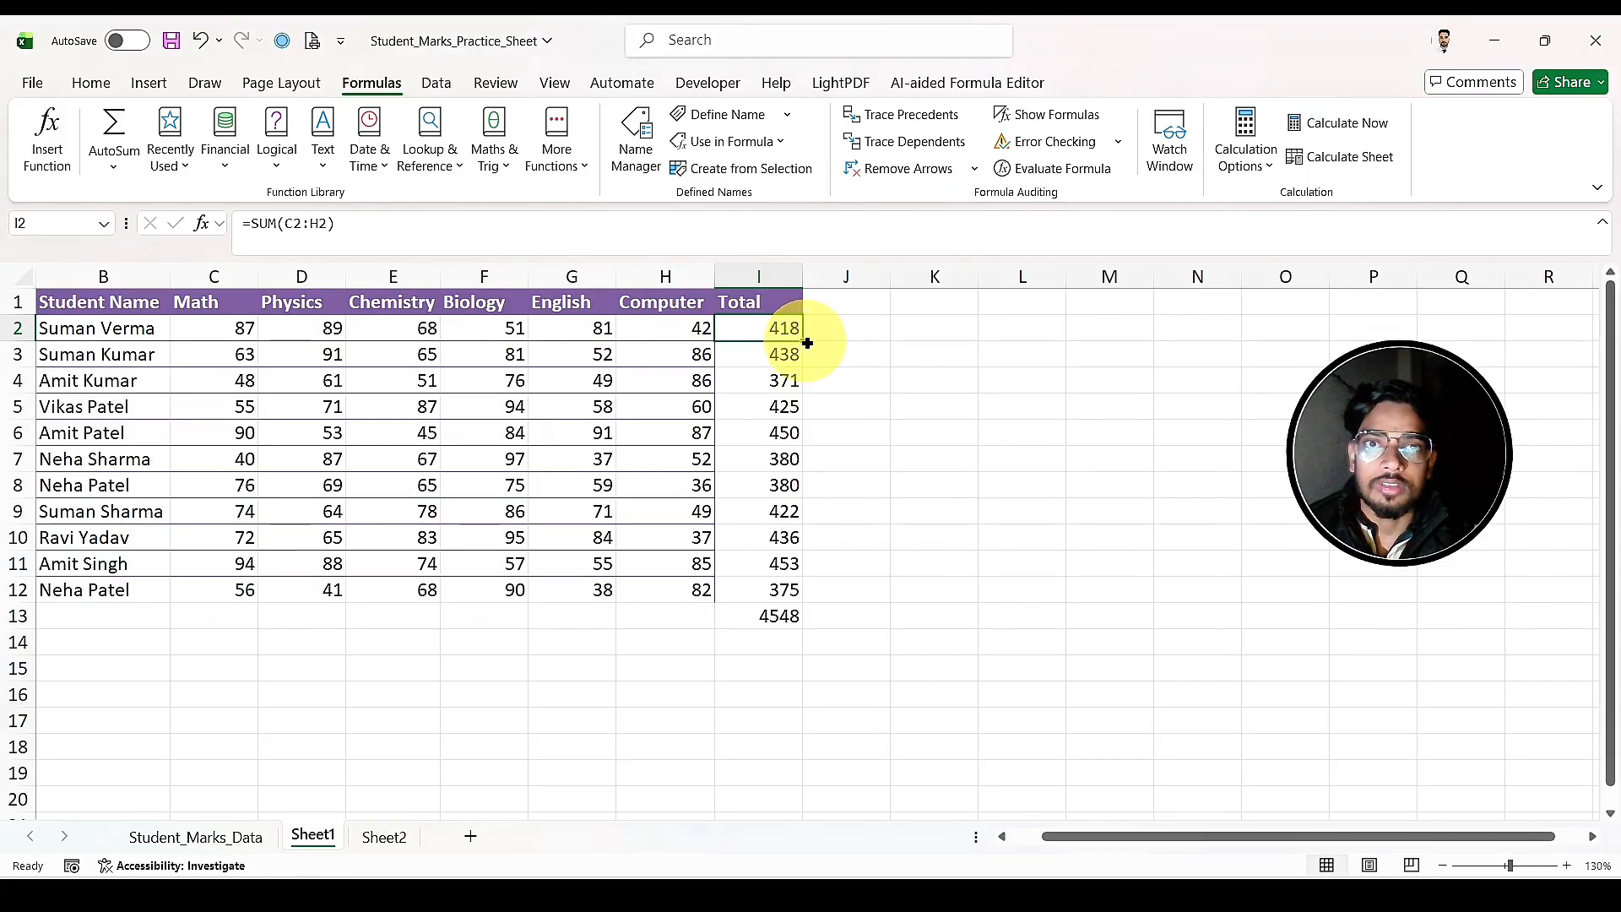
{"action": "left_click_drag", "start_coordinate": [808, 343], "coordinate": [786, 607]}
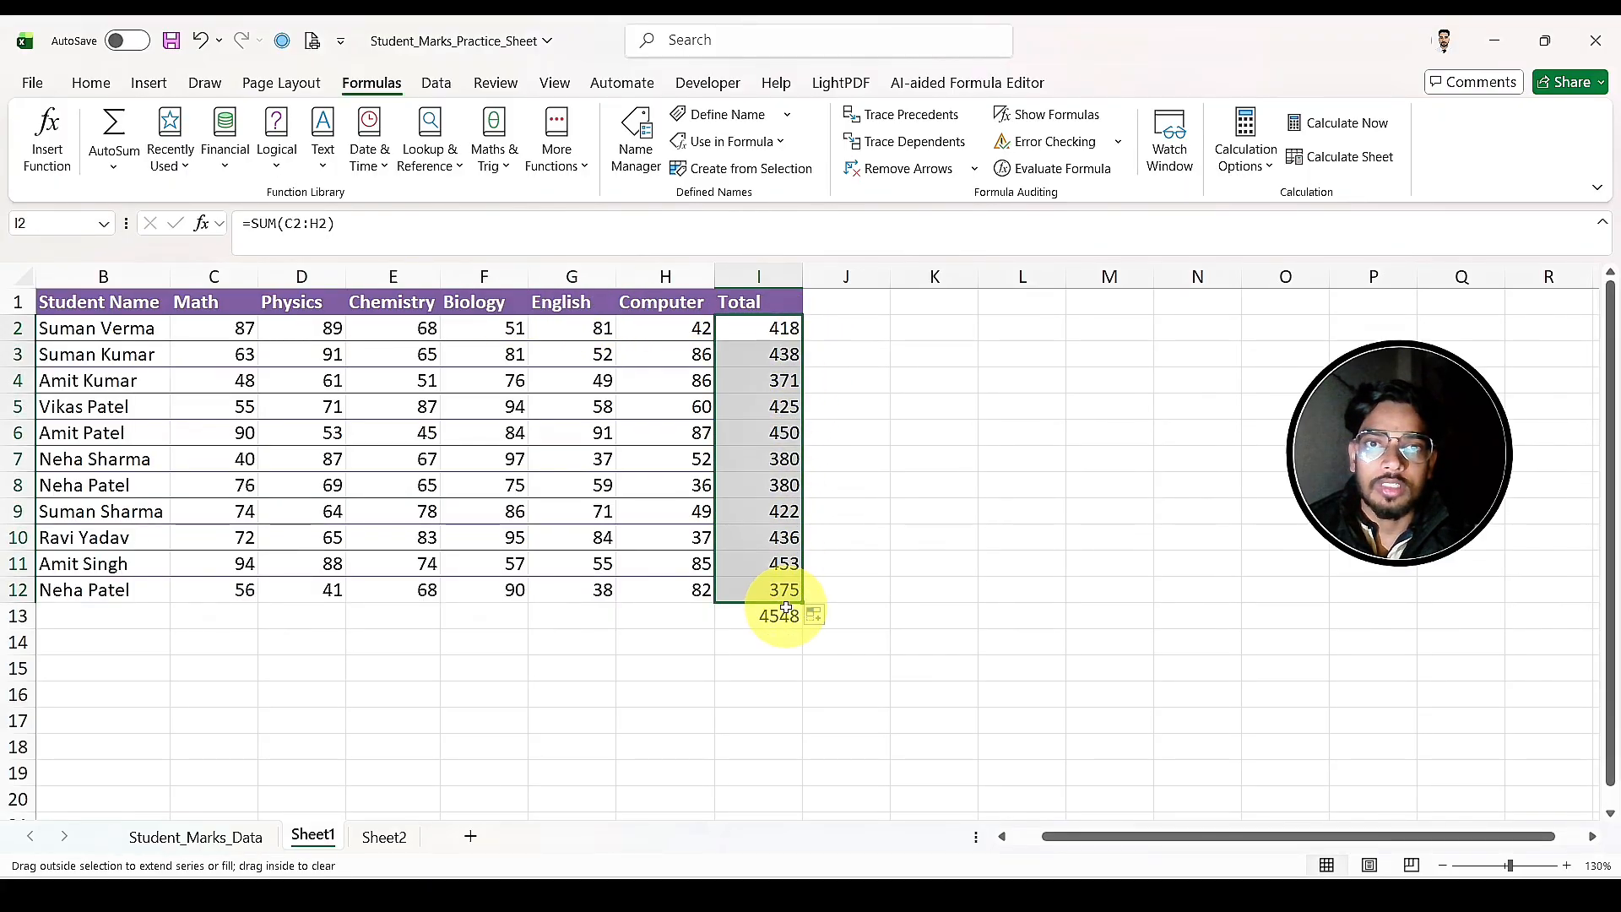
Step: Switch calculation to Manual, fill the I2 total formula down through I12, and recalculate the workbook with Calculate Now
{"action": "left_click", "coordinate": [1253, 139]}
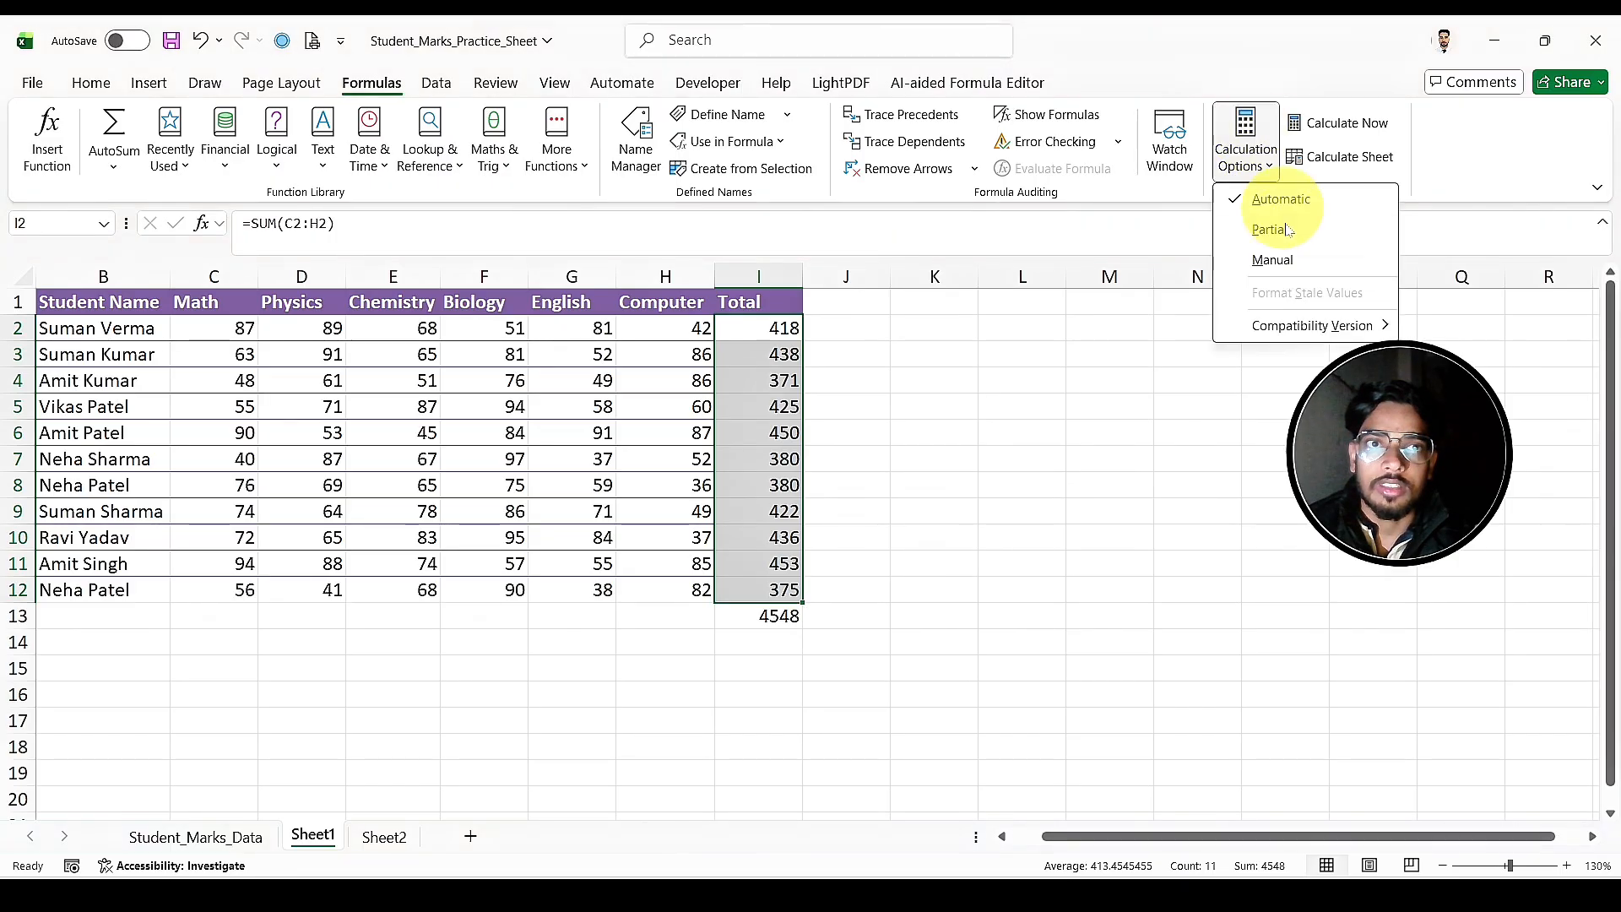
{"action": "left_click", "coordinate": [1273, 262]}
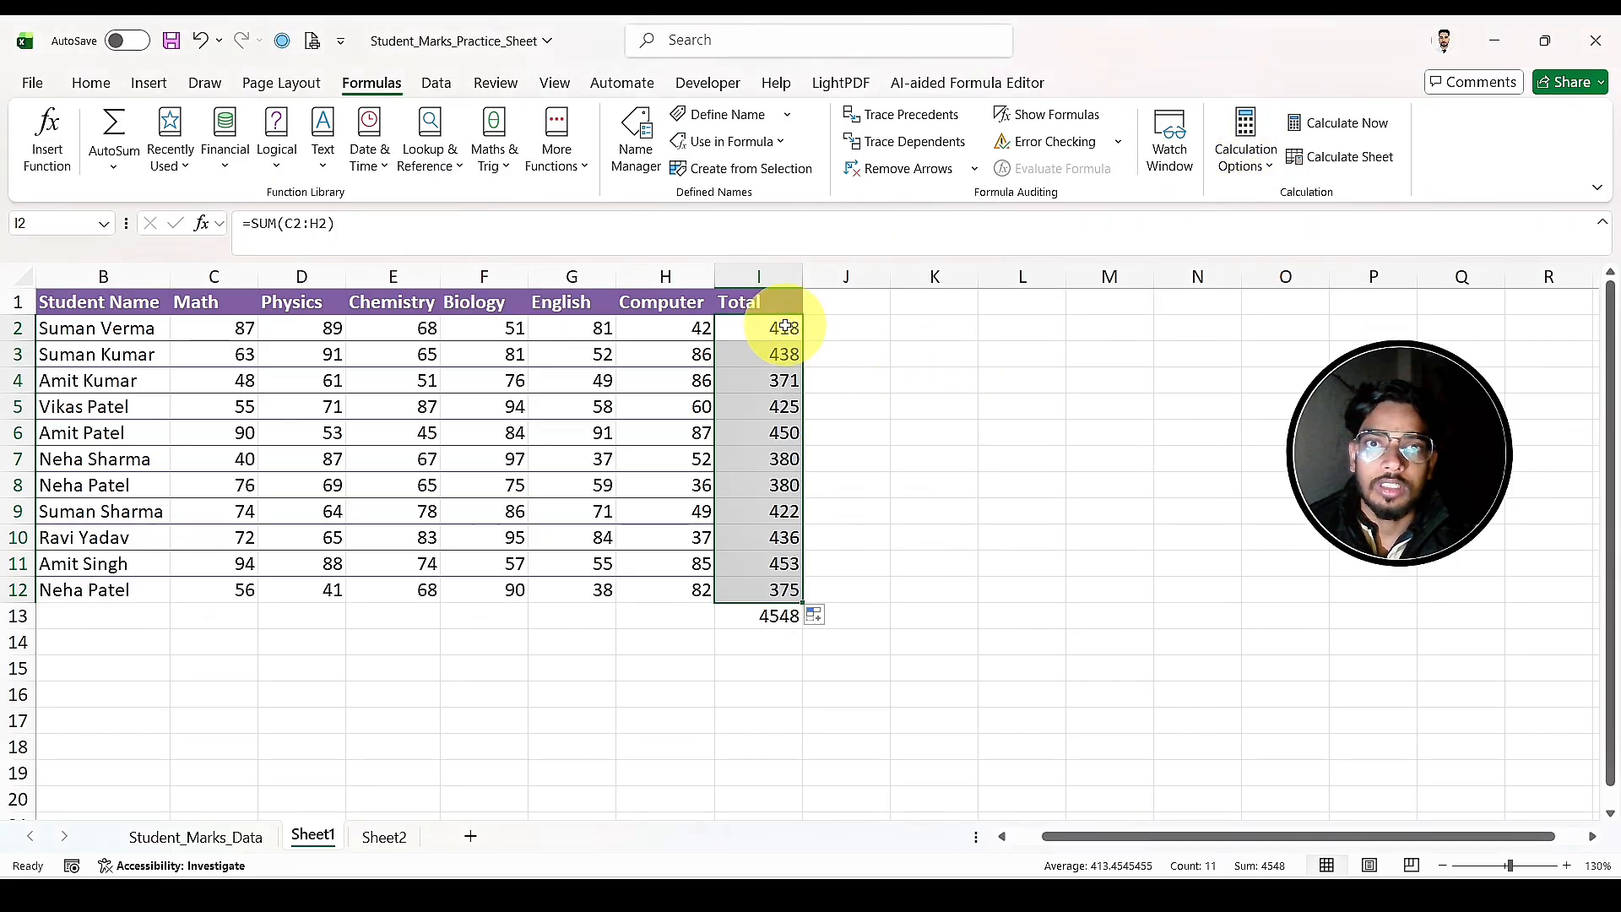
{"action": "left_click", "coordinate": [809, 338]}
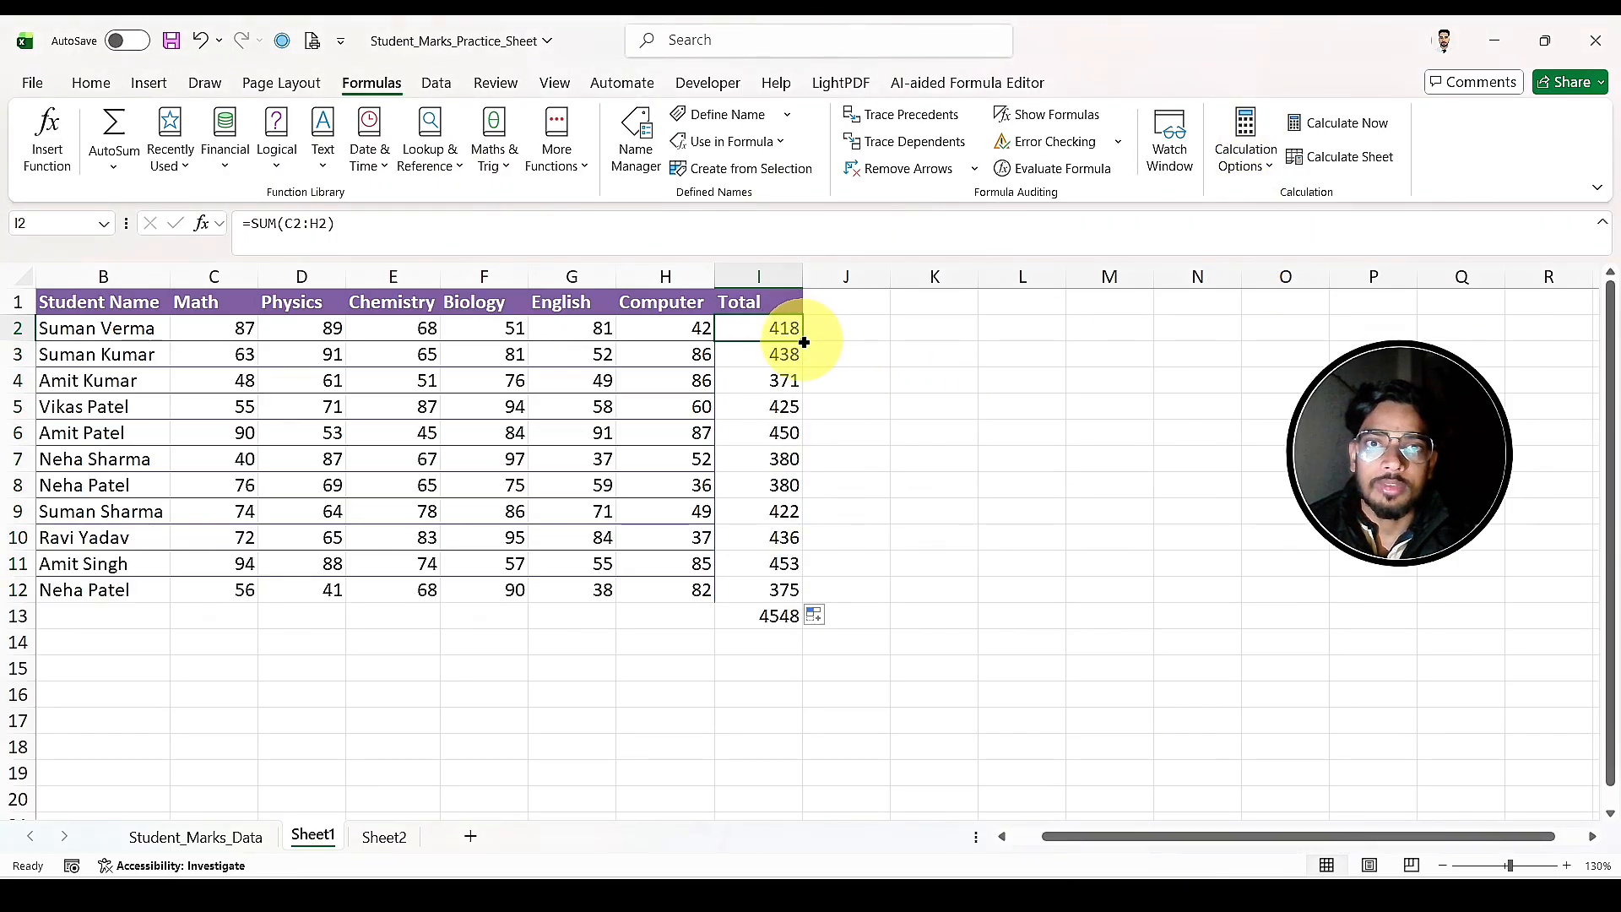
{"action": "left_click_drag", "start_coordinate": [803, 342], "coordinate": [824, 606]}
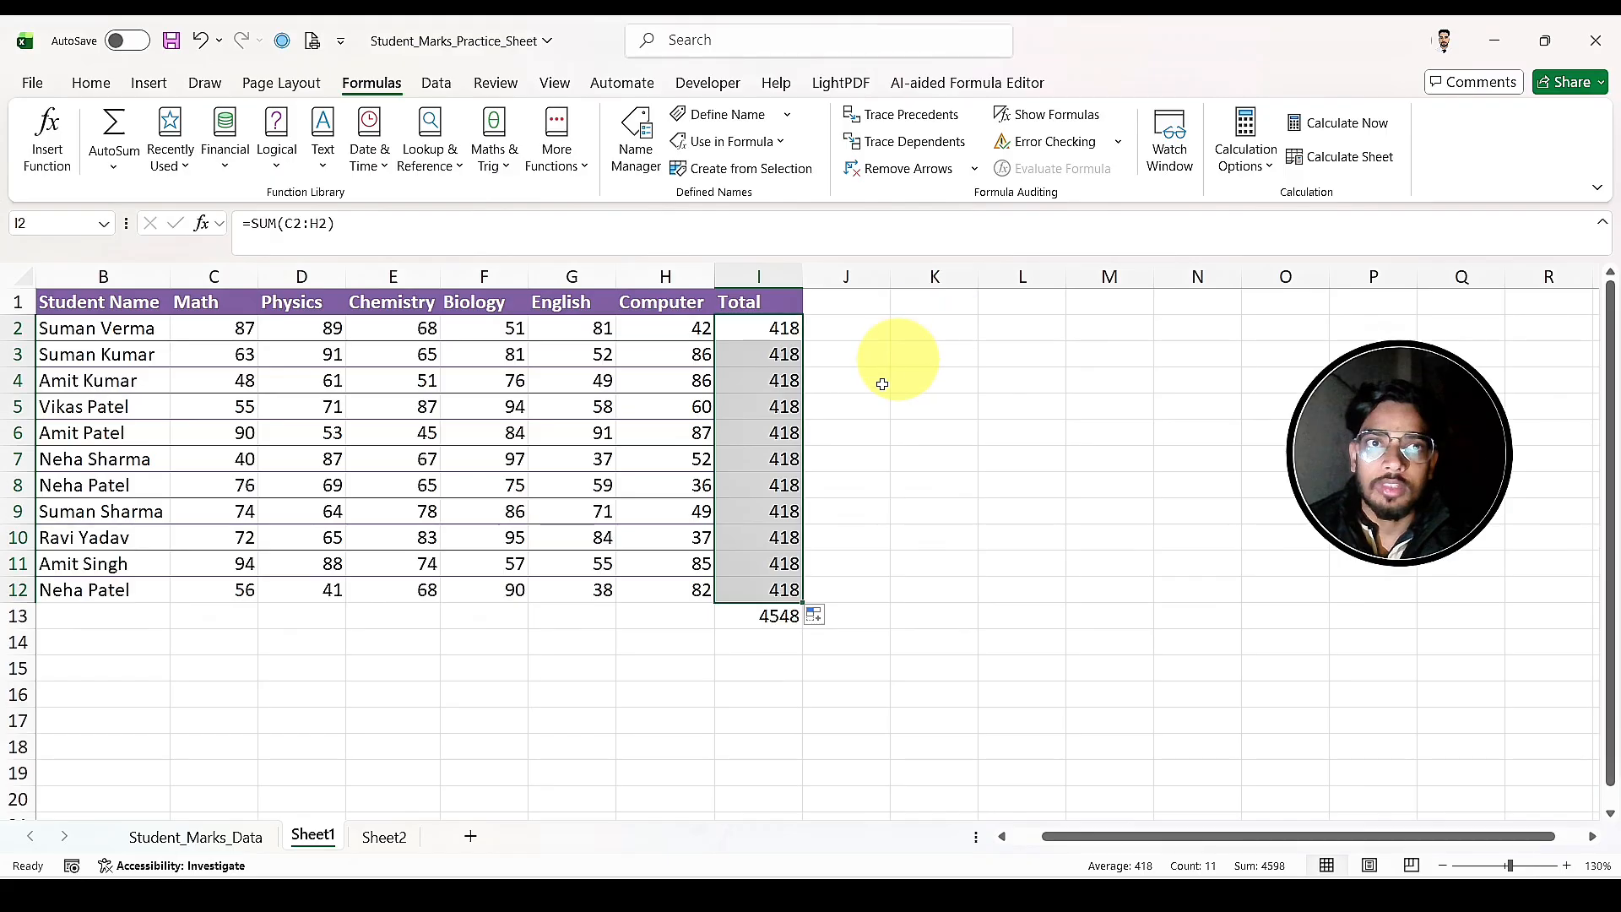
{"action": "left_click", "coordinate": [1352, 131]}
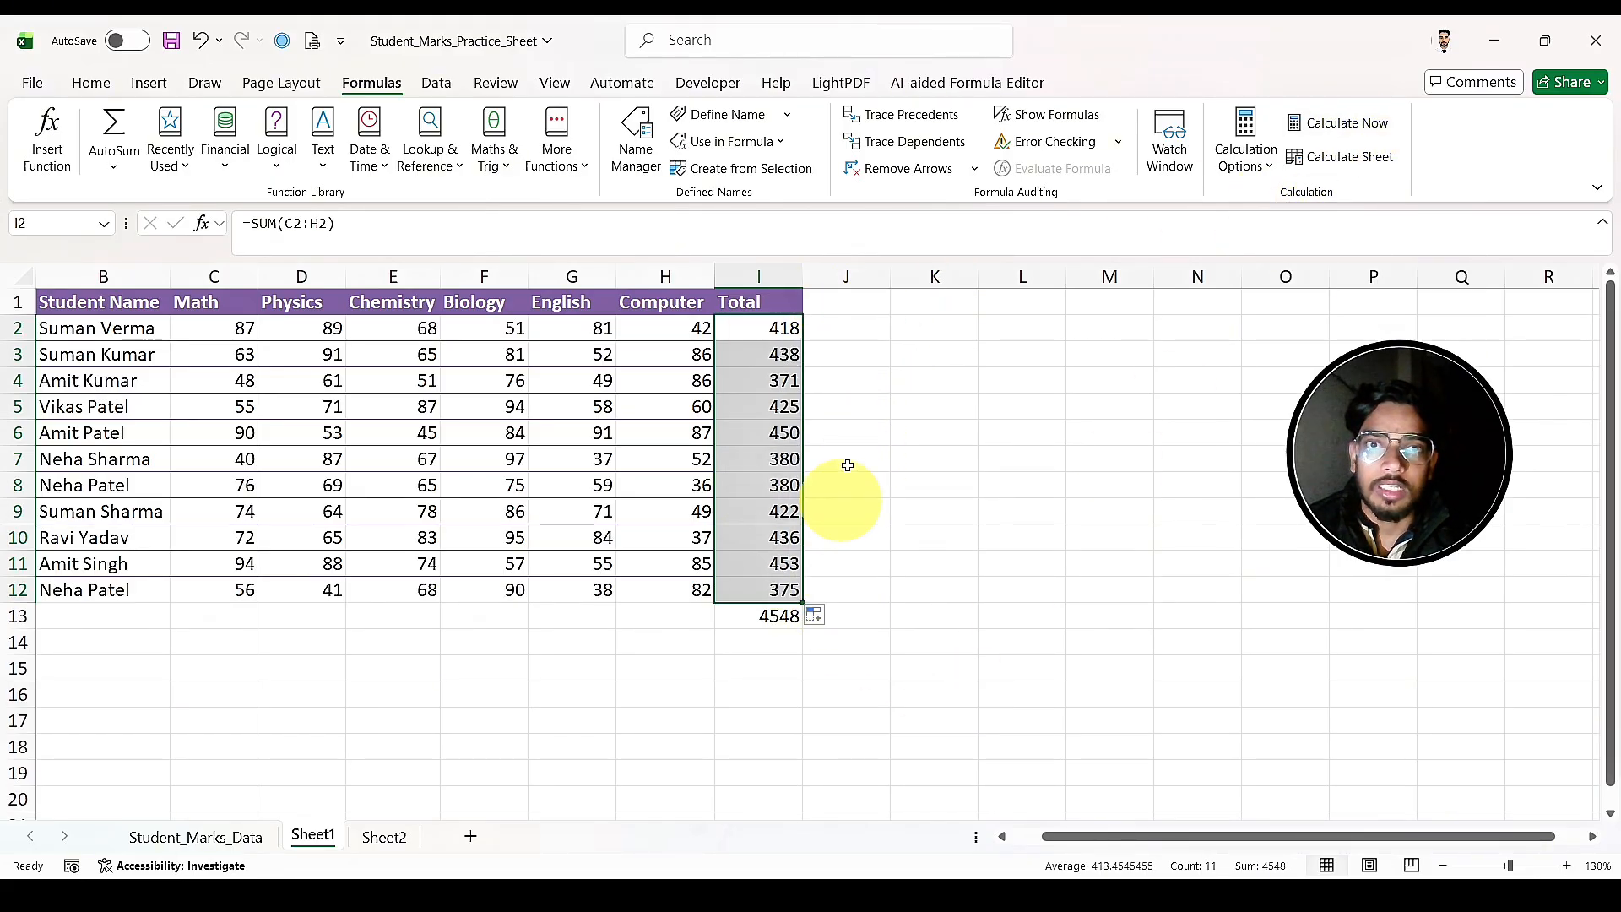
Step: Undo the last fill of the totals and return the calculation mode to Automatic
{"action": "left_click", "coordinate": [1247, 169]}
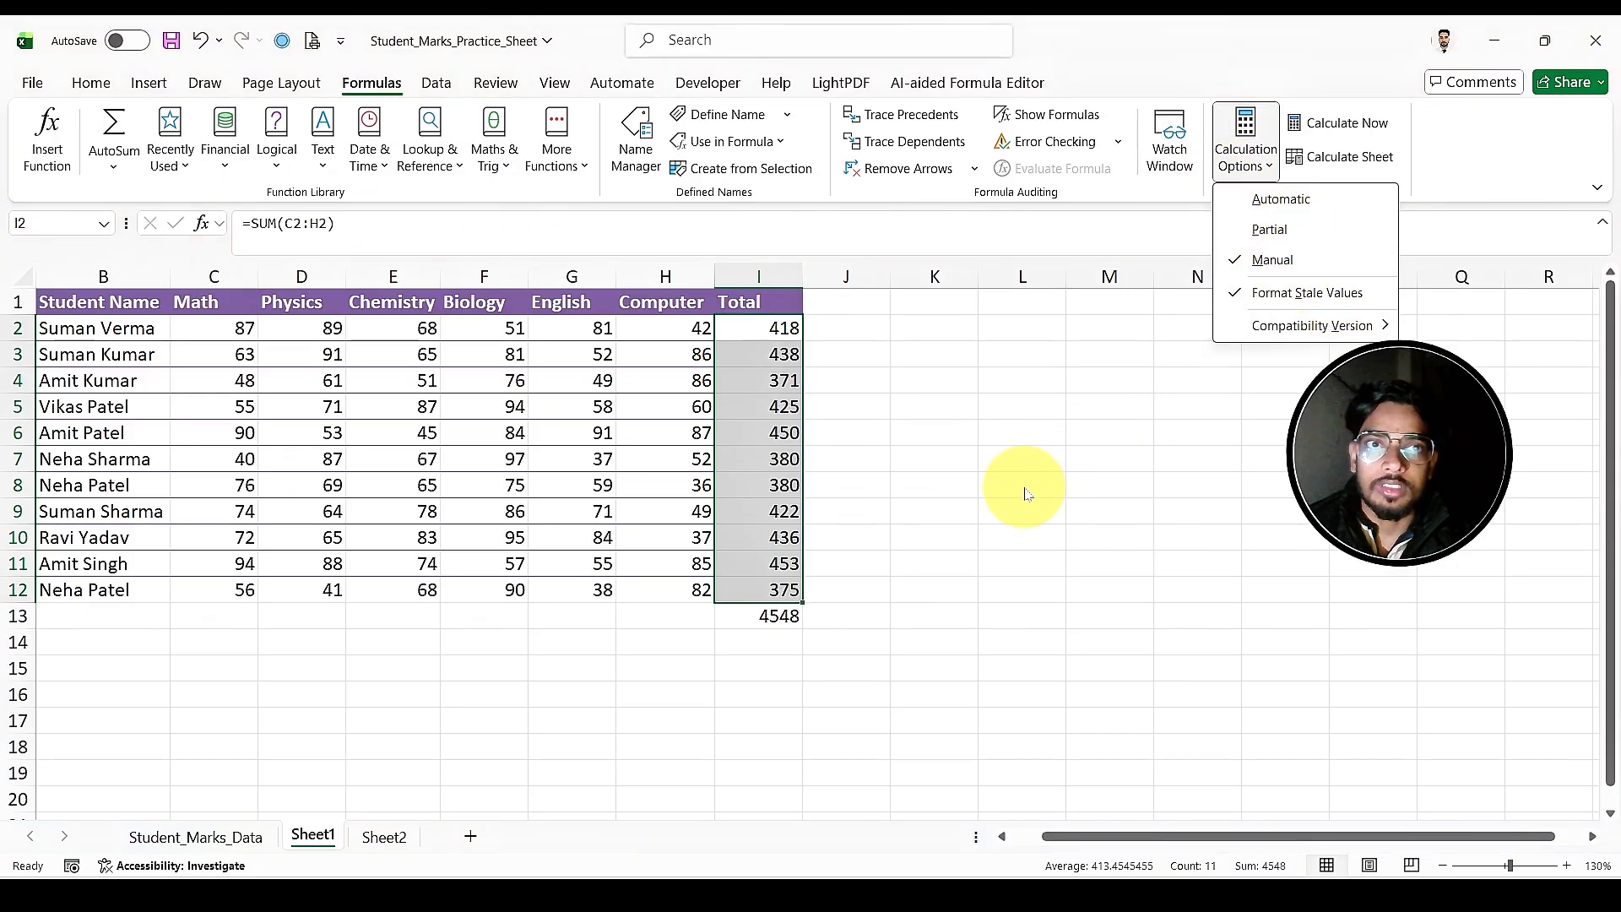
{"action": "left_click", "coordinate": [1113, 380]}
{"action": "key", "text": "ctrl+z"}
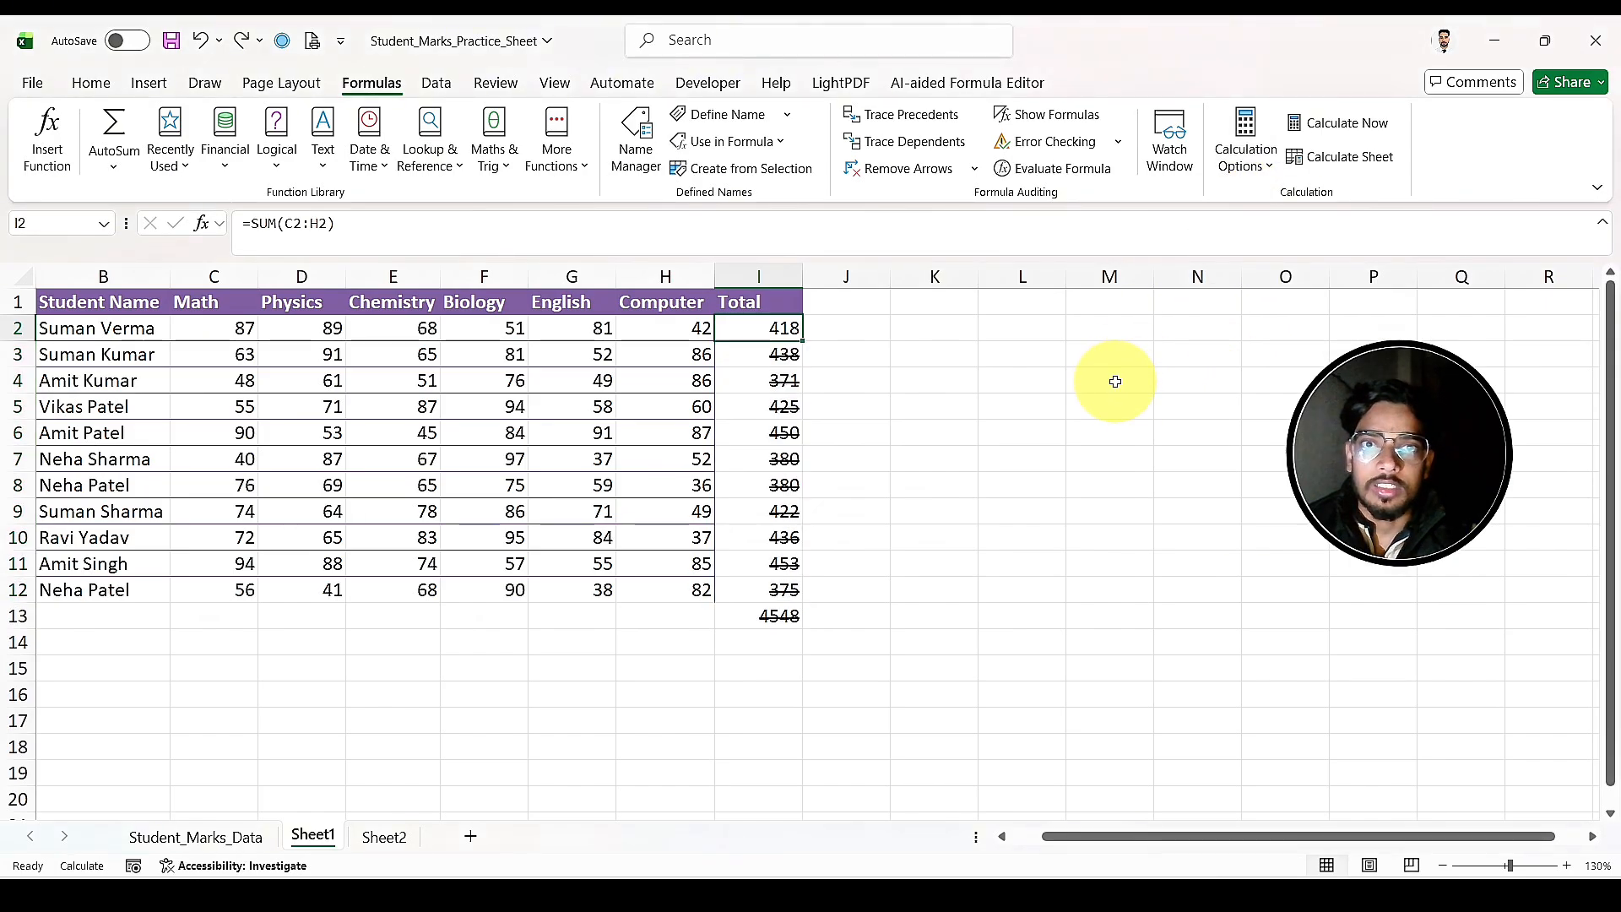
{"action": "left_click", "coordinate": [1259, 171]}
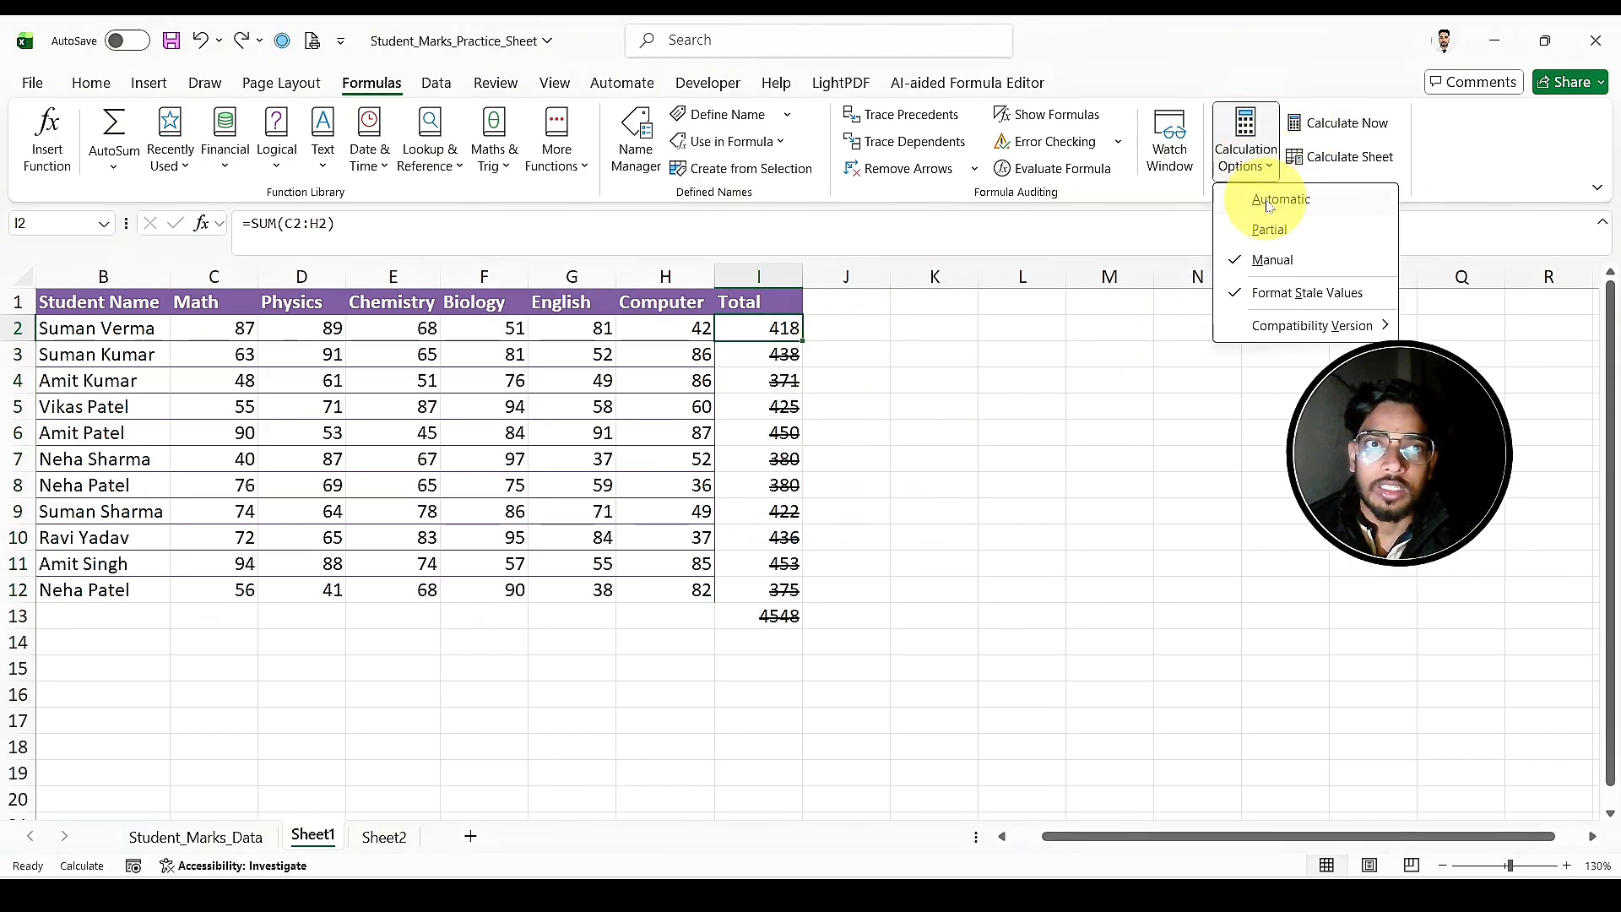
{"action": "left_click", "coordinate": [1269, 203]}
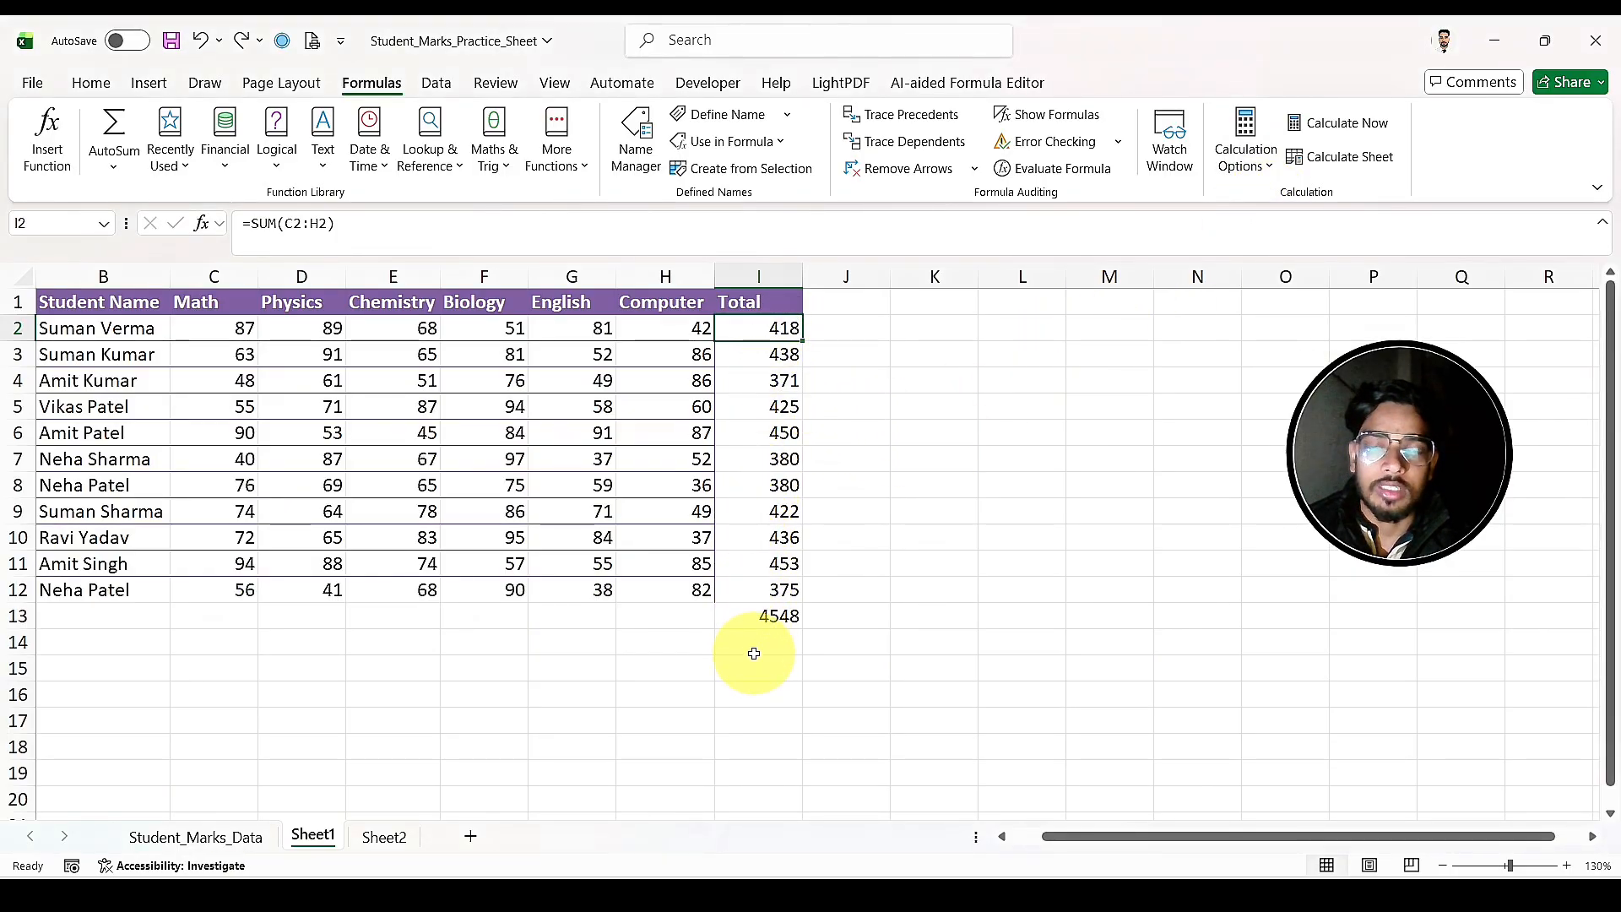
Step: Set the calculation mode to Manual again, refill the totals in I2:I12 from I2, and run Calculate Now
{"action": "left_click", "coordinate": [1245, 151]}
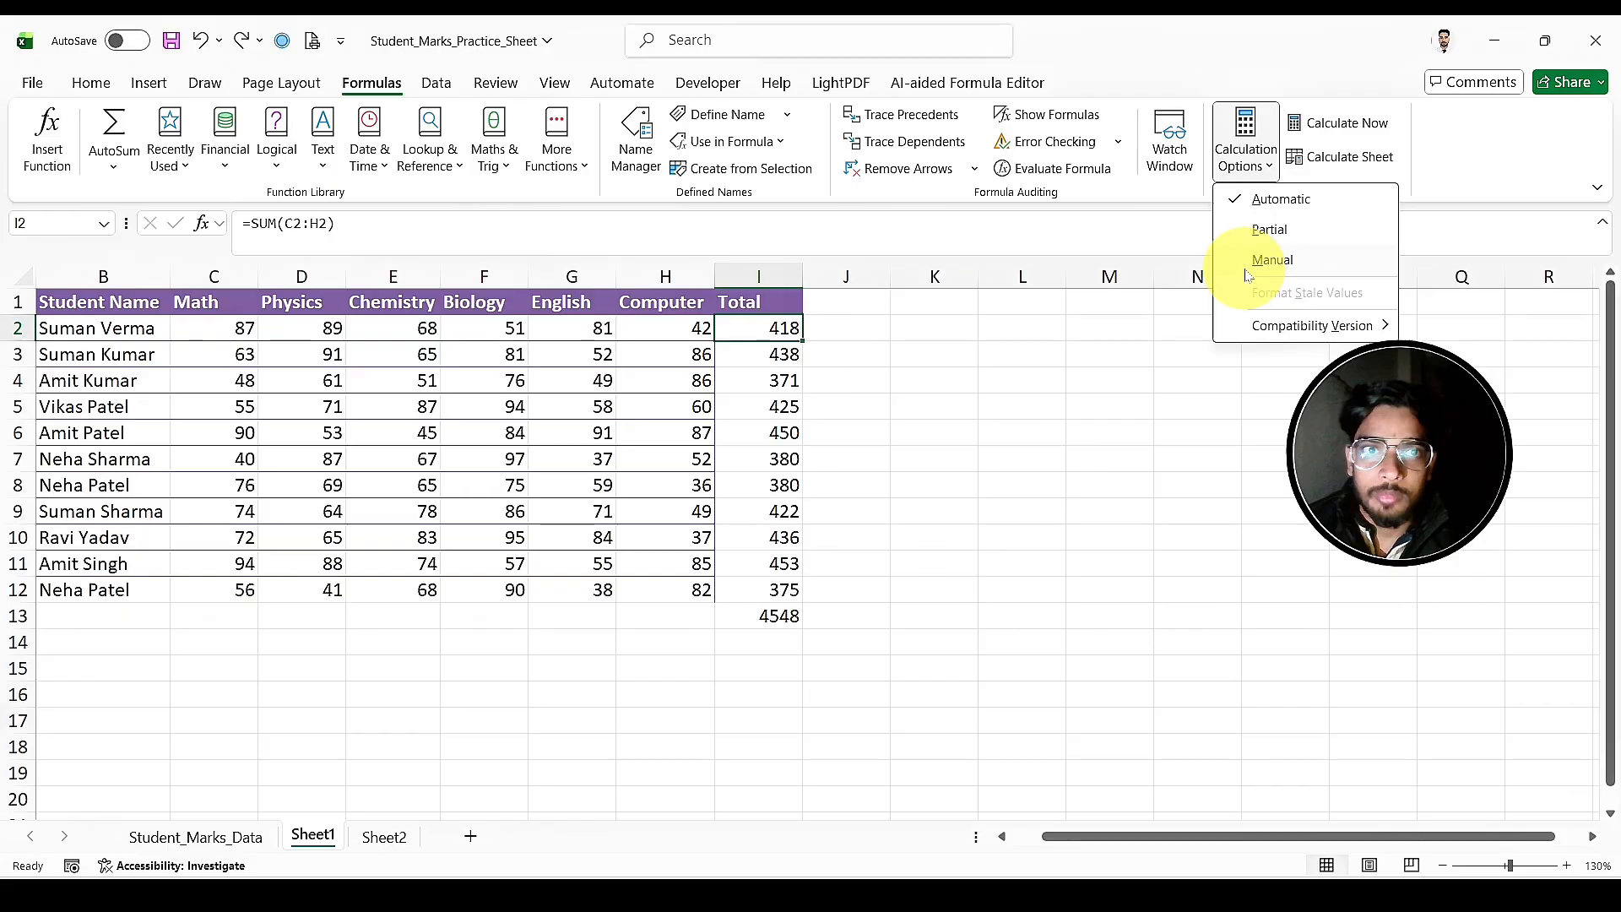
{"action": "left_click", "coordinate": [1249, 262]}
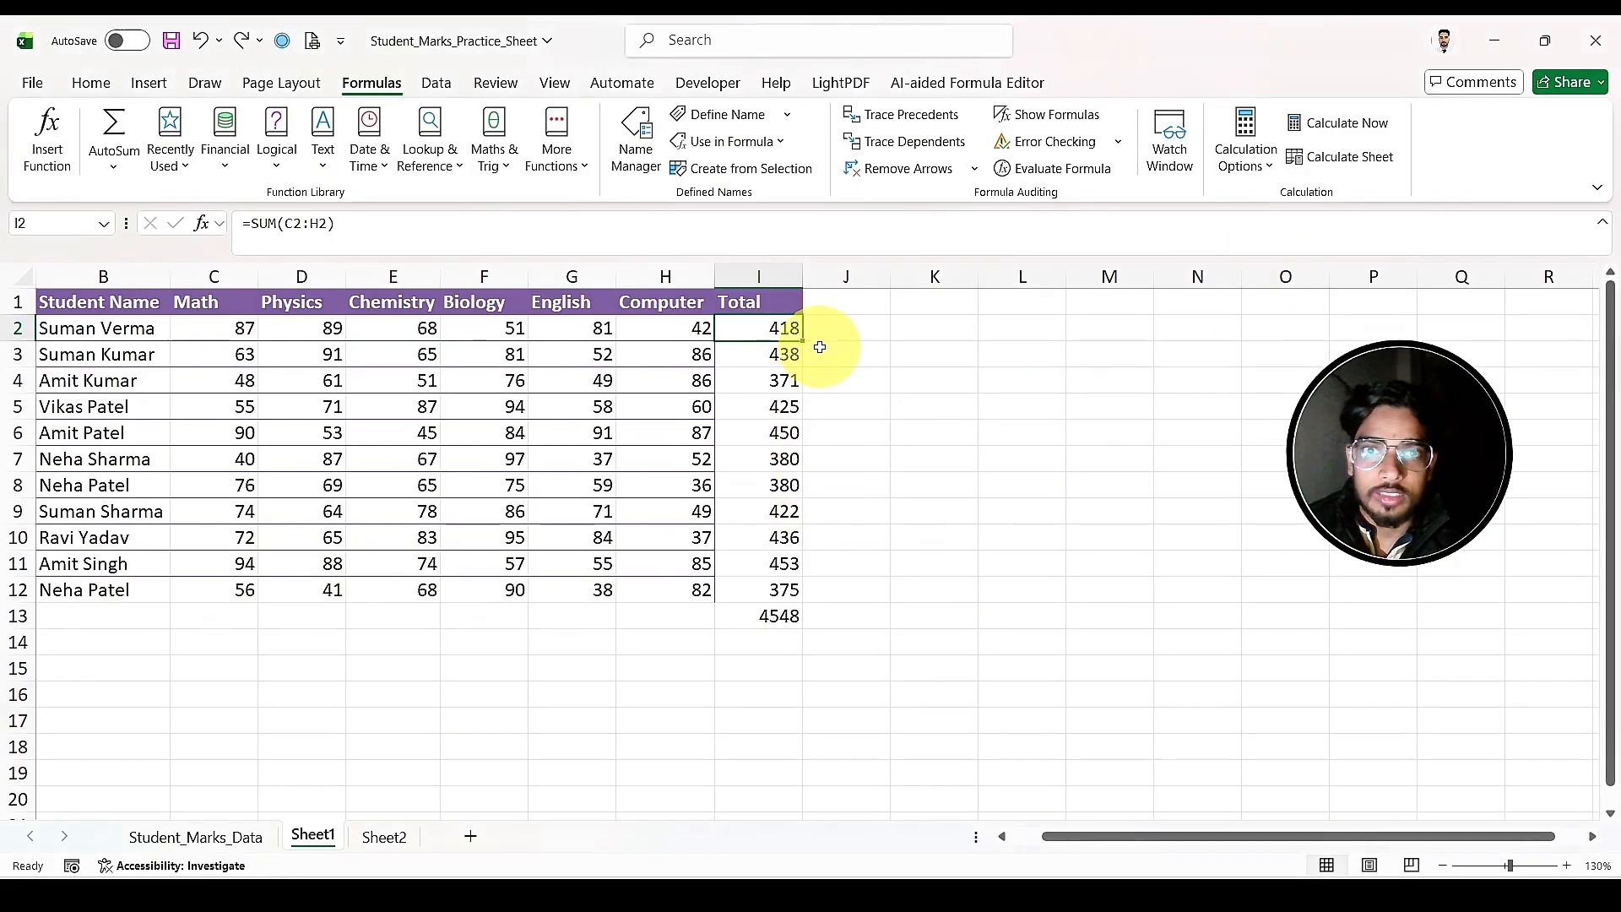
{"action": "left_click_drag", "start_coordinate": [803, 344], "coordinate": [804, 601]}
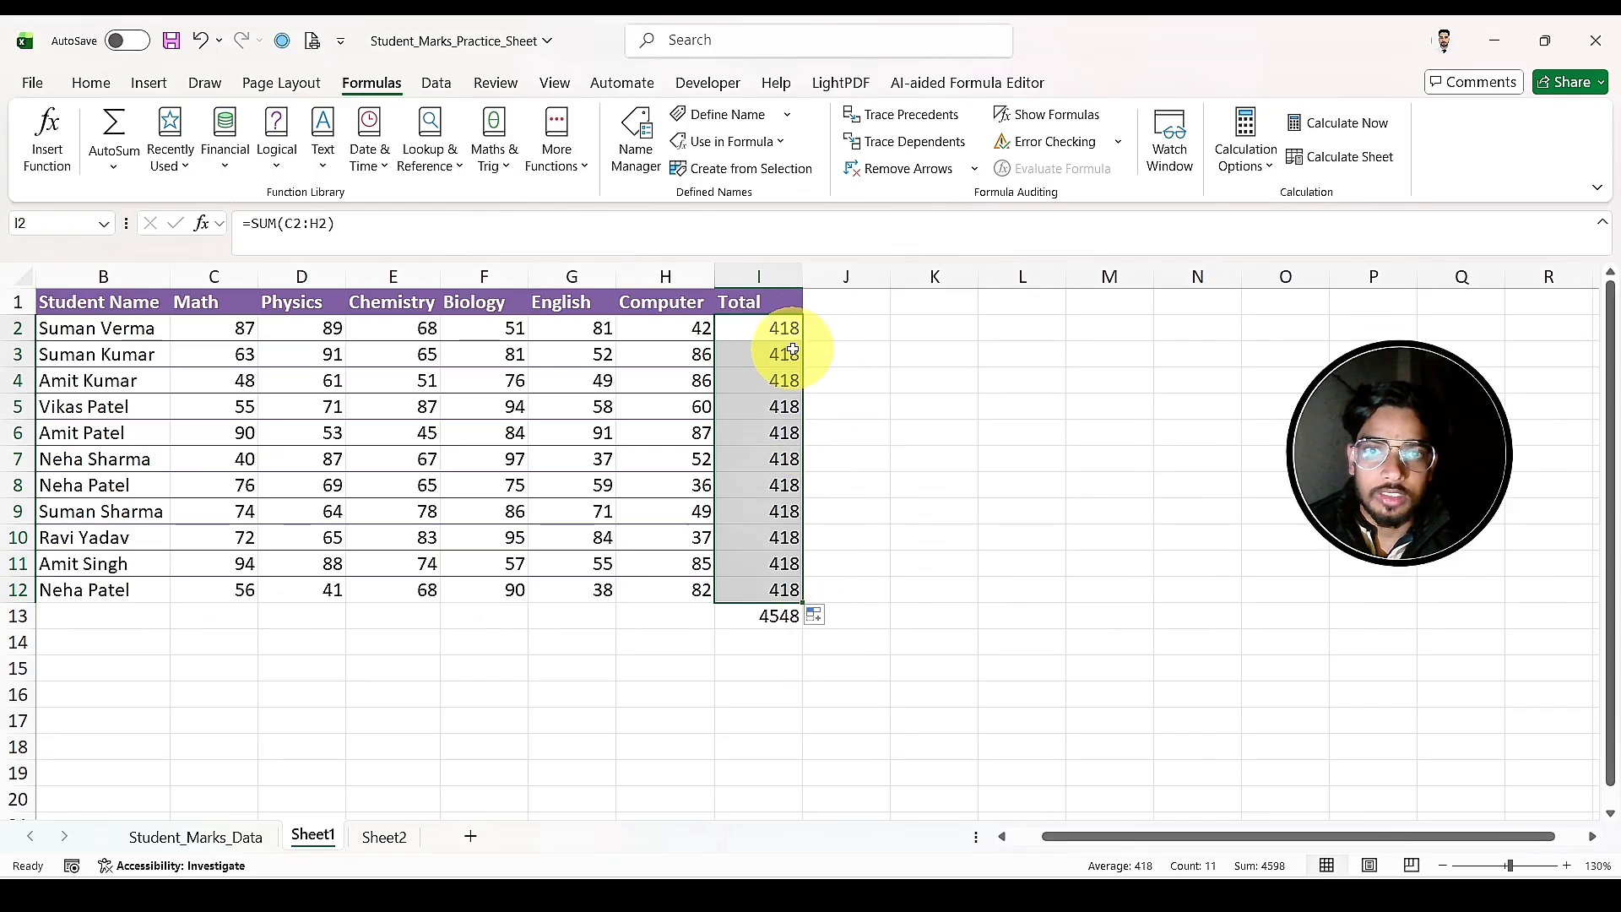
{"action": "left_click", "coordinate": [1332, 126]}
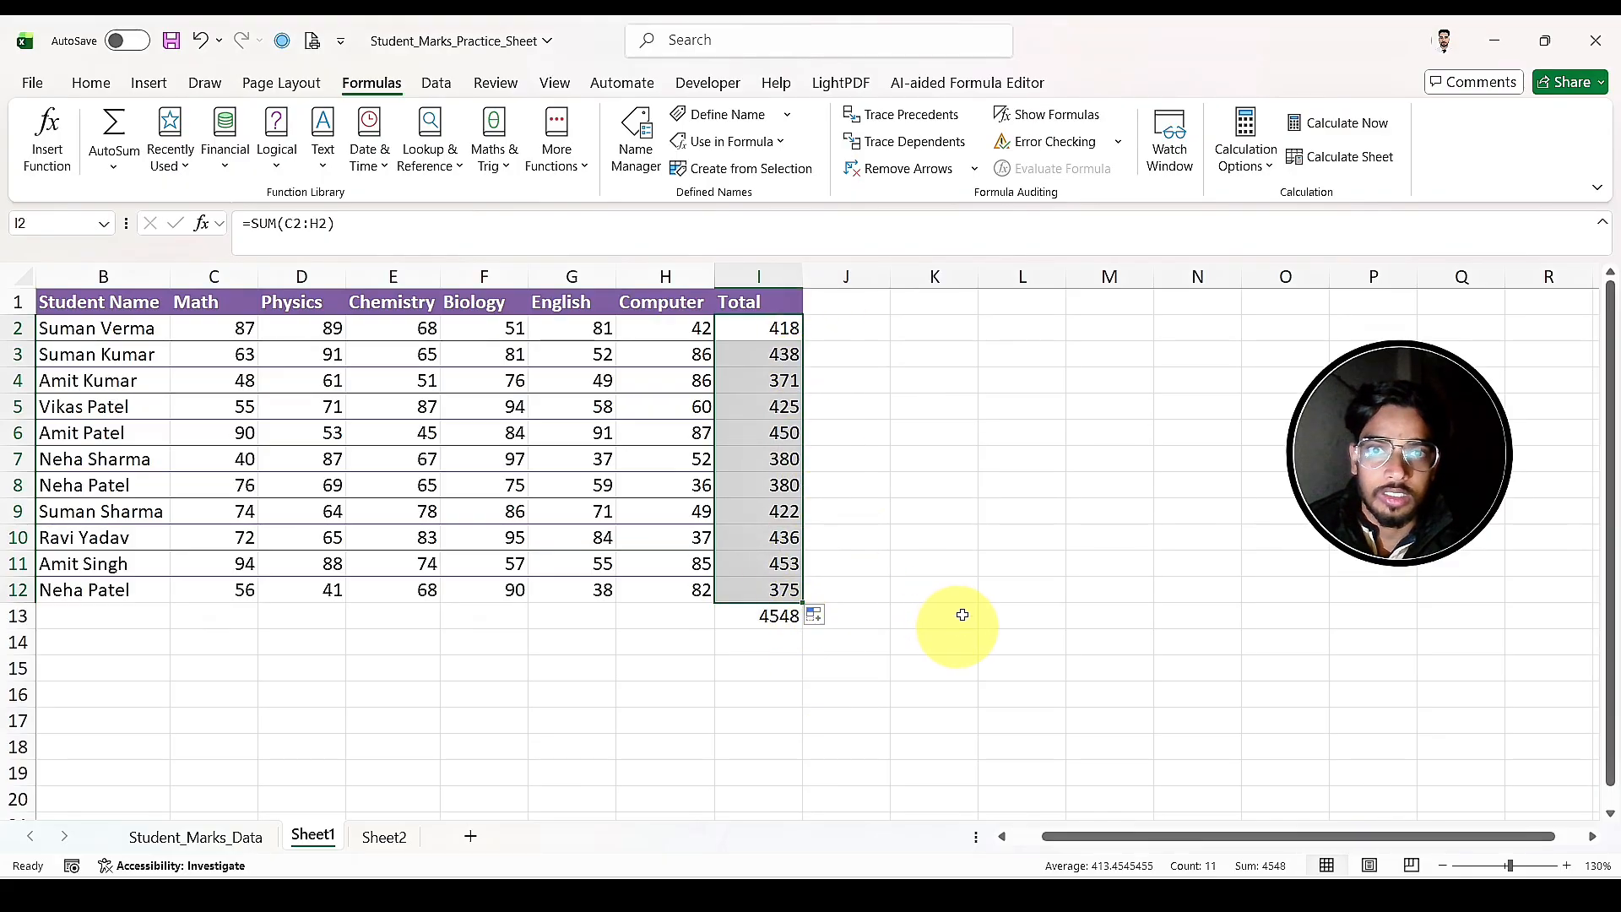
Step: Fill the total formula in G2 on Sheet2 down through G12, without changing the calculation mode
{"action": "left_click", "coordinate": [939, 537]}
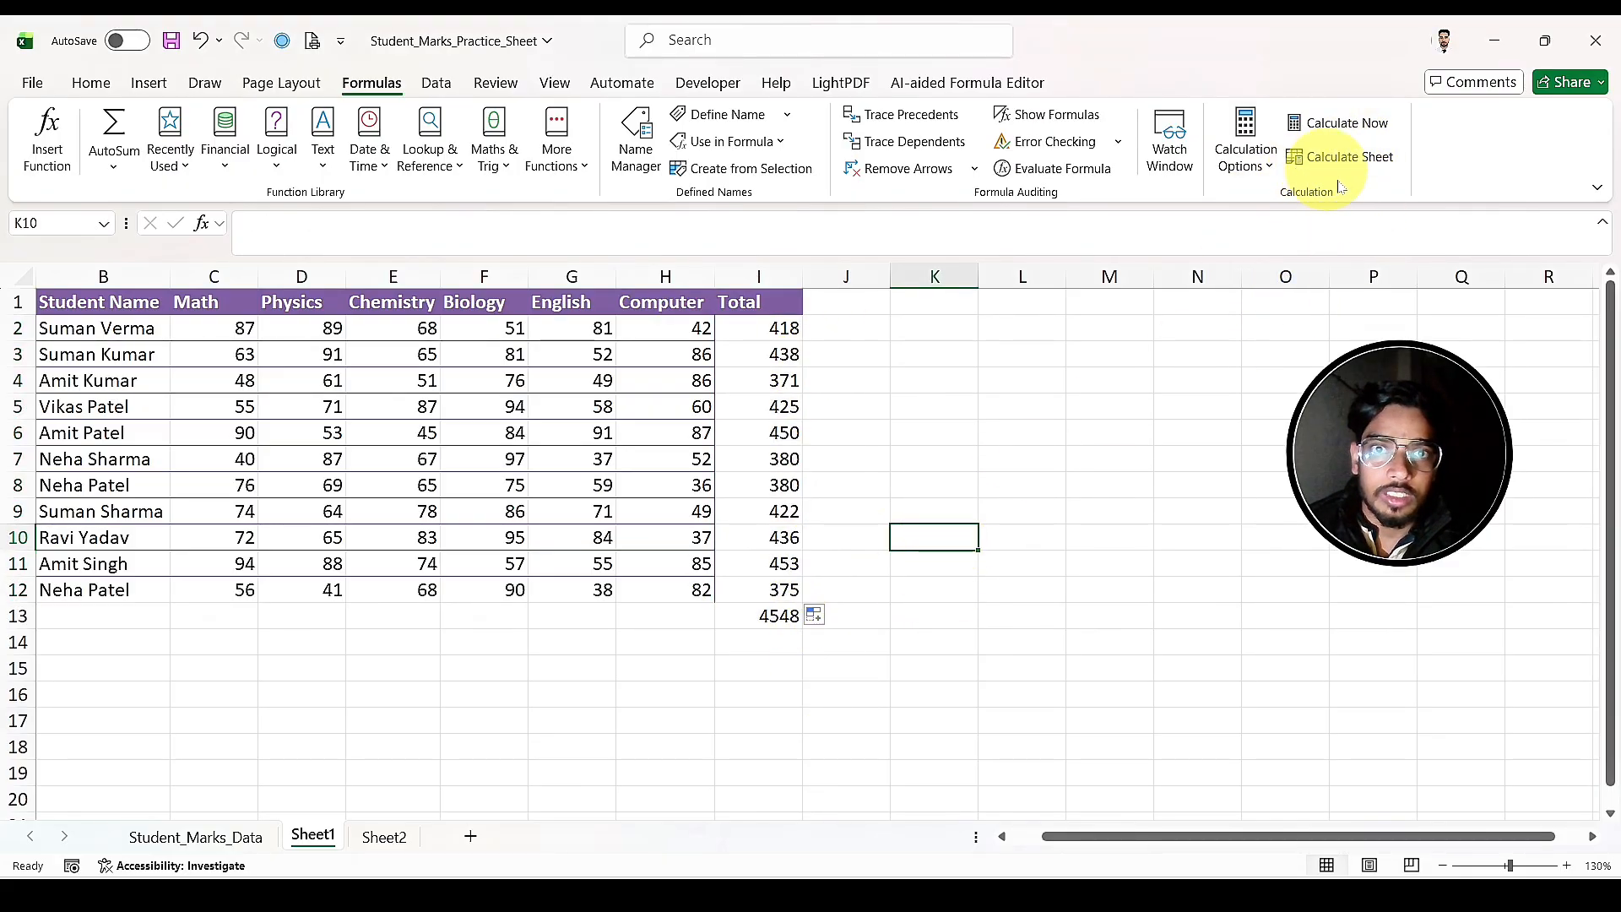
{"action": "left_click", "coordinate": [384, 838]}
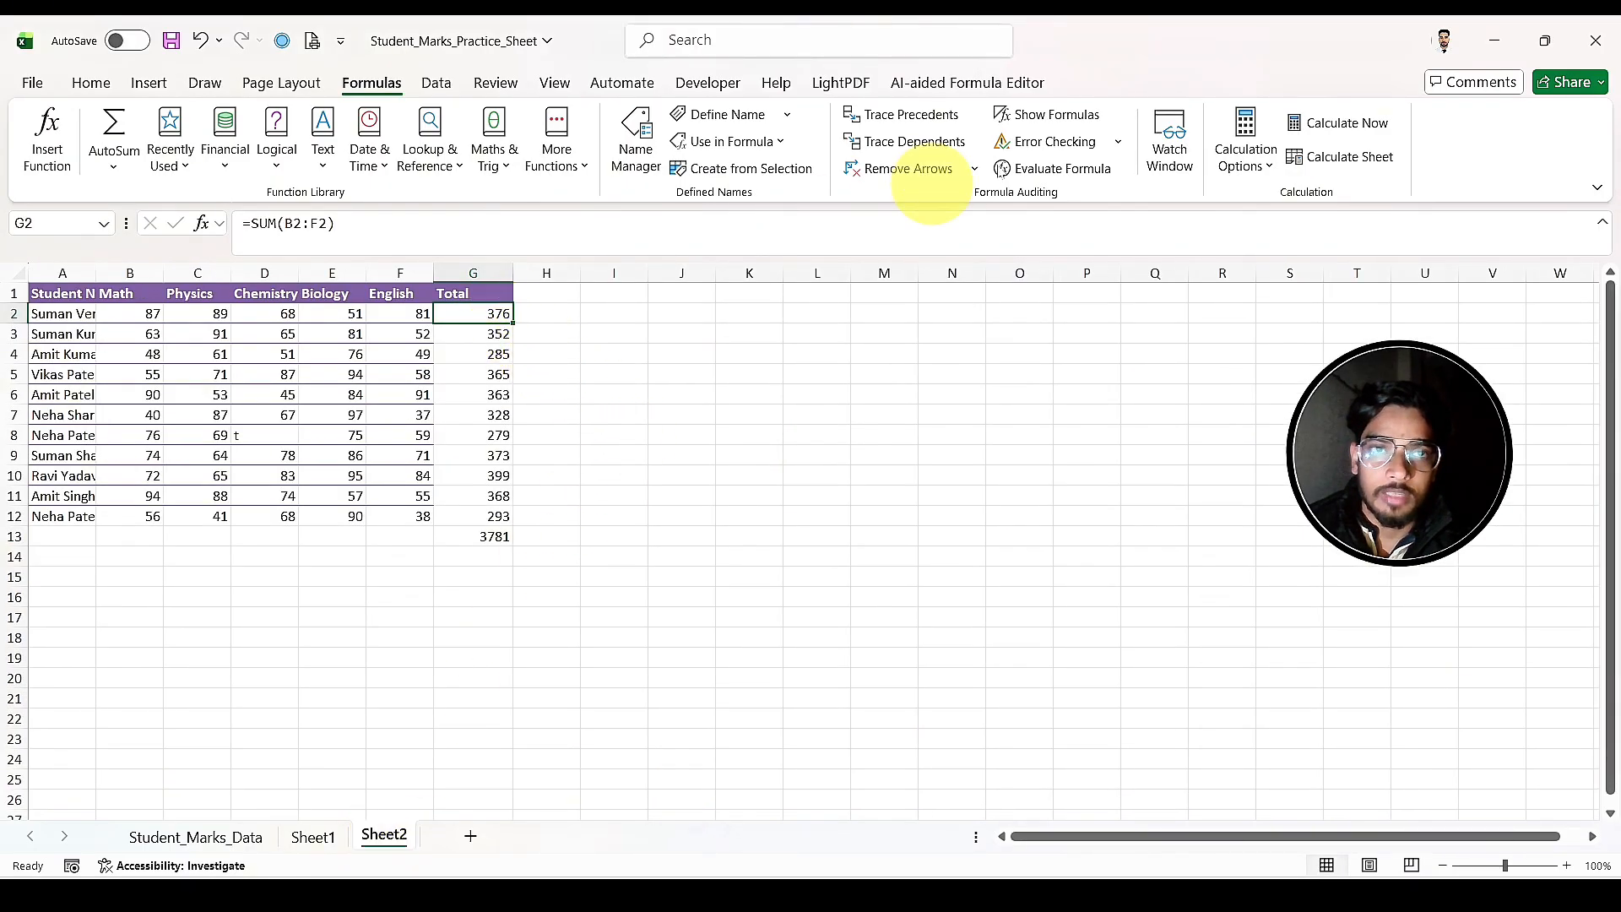
{"action": "left_click", "coordinate": [1251, 167]}
{"action": "left_click", "coordinate": [952, 336]}
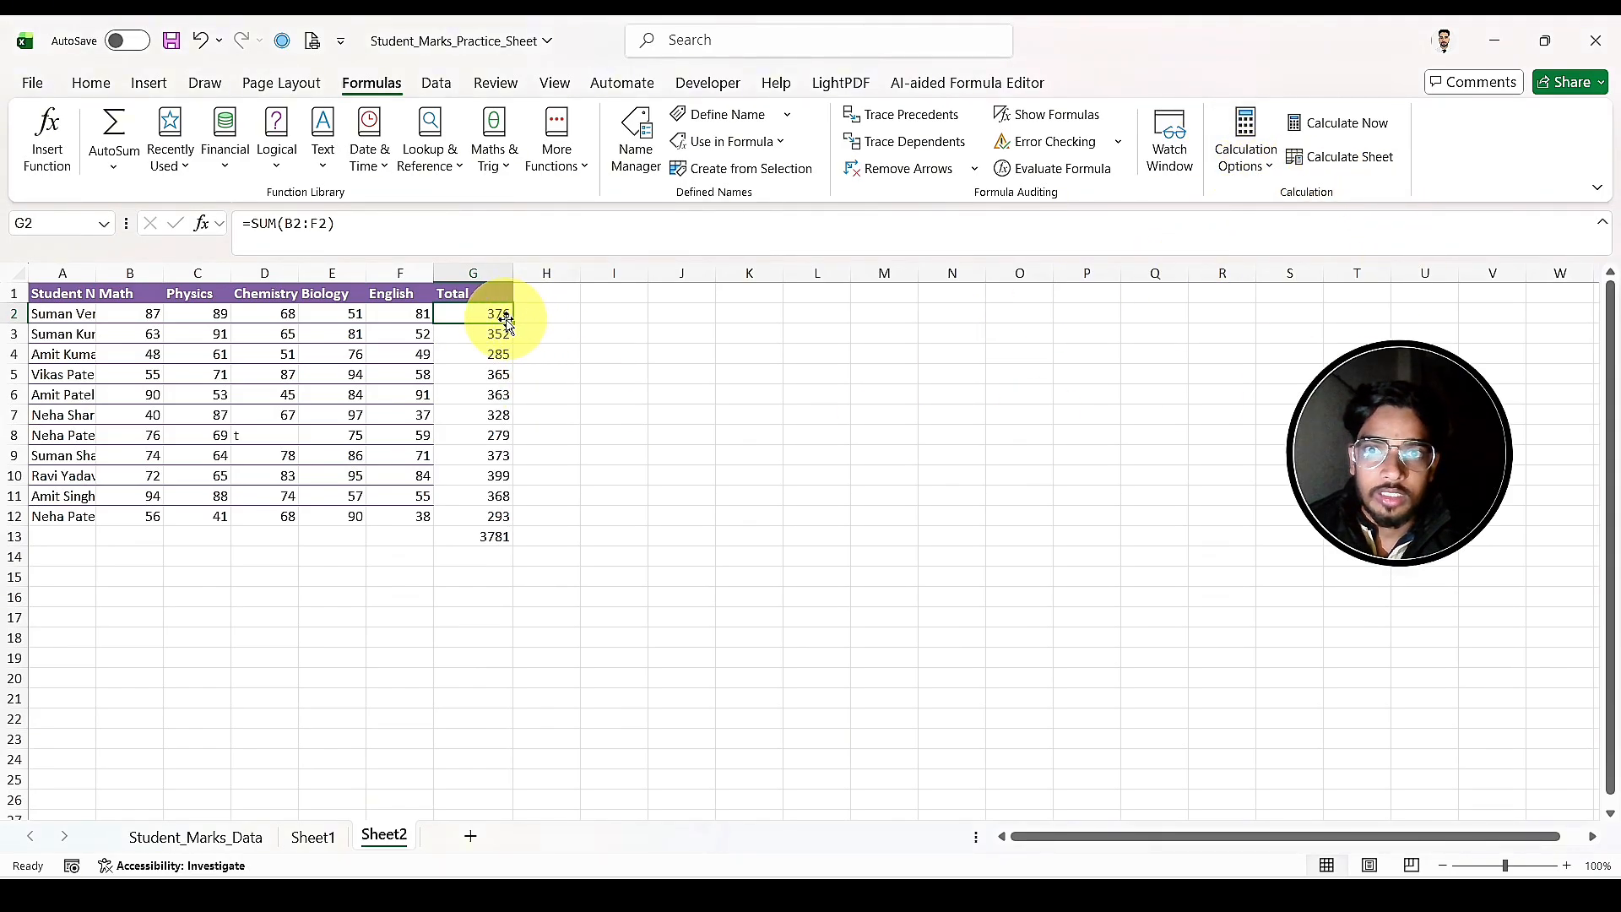
{"action": "left_click_drag", "start_coordinate": [512, 323], "coordinate": [504, 524]}
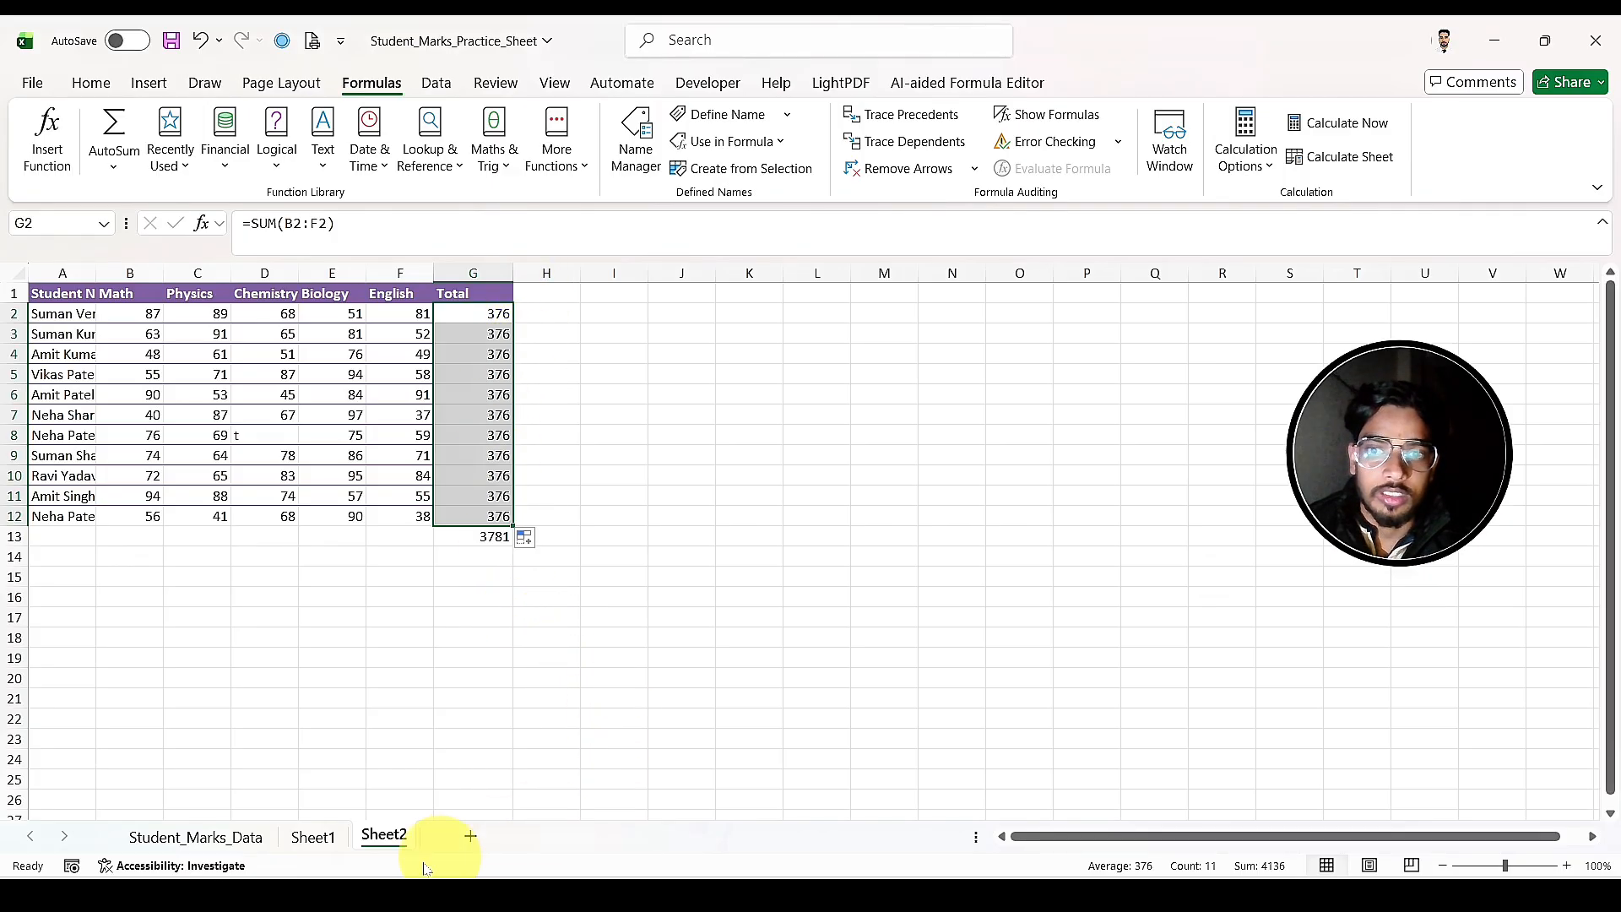
Step: Fill the total formula in I2 on Sheet1 down through I12 and recalculate the workbook
{"action": "left_click", "coordinate": [332, 846]}
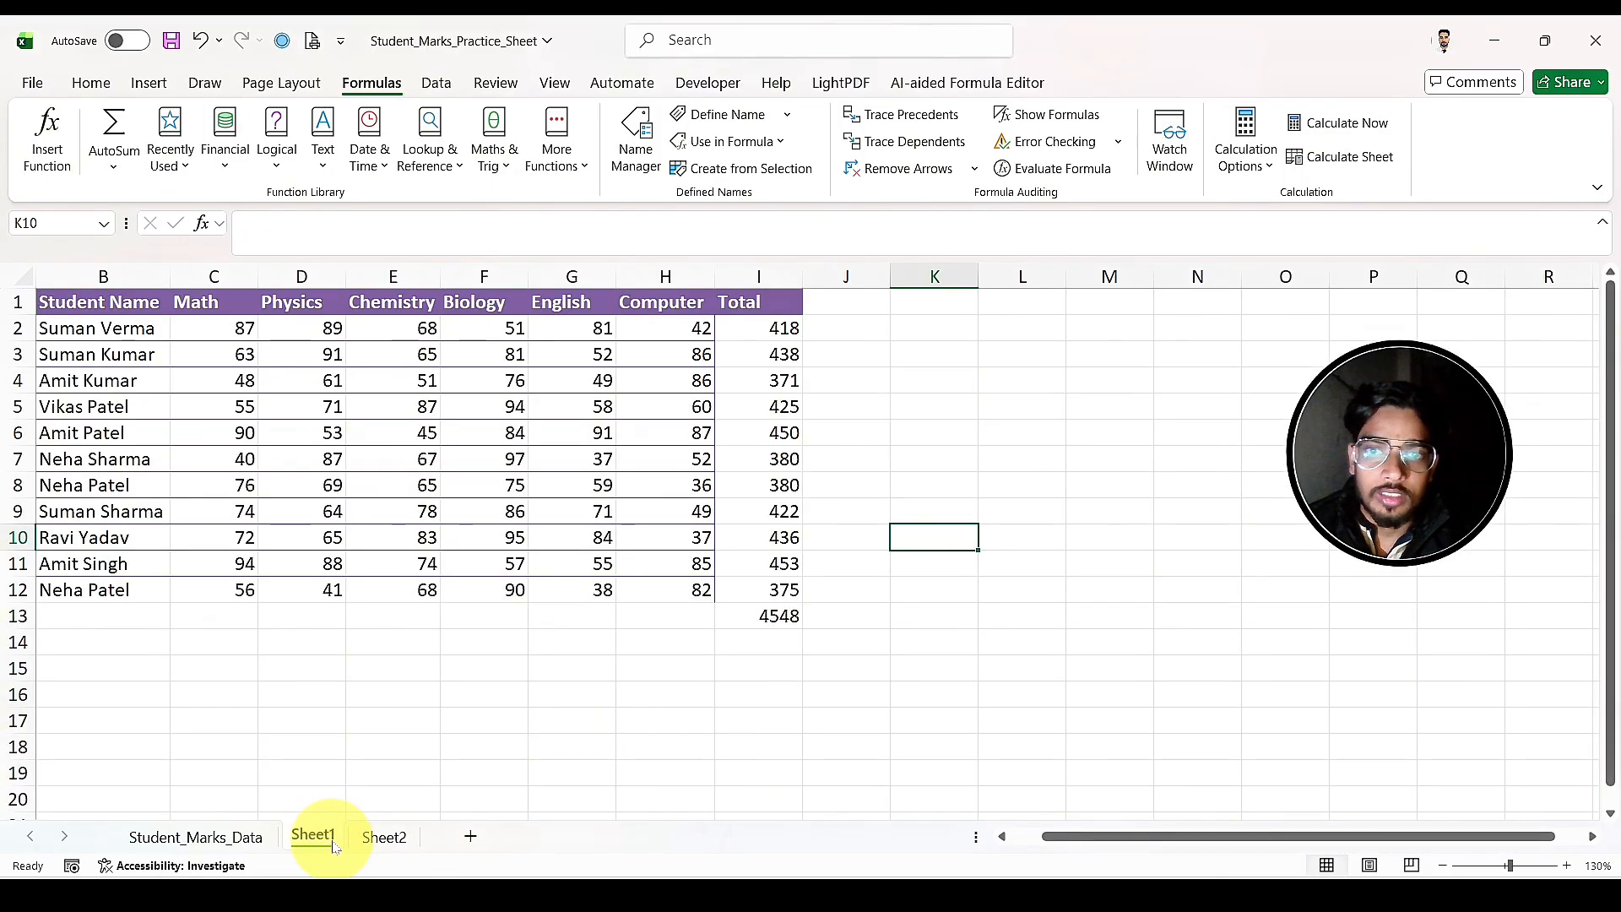
{"action": "left_click", "coordinate": [778, 329]}
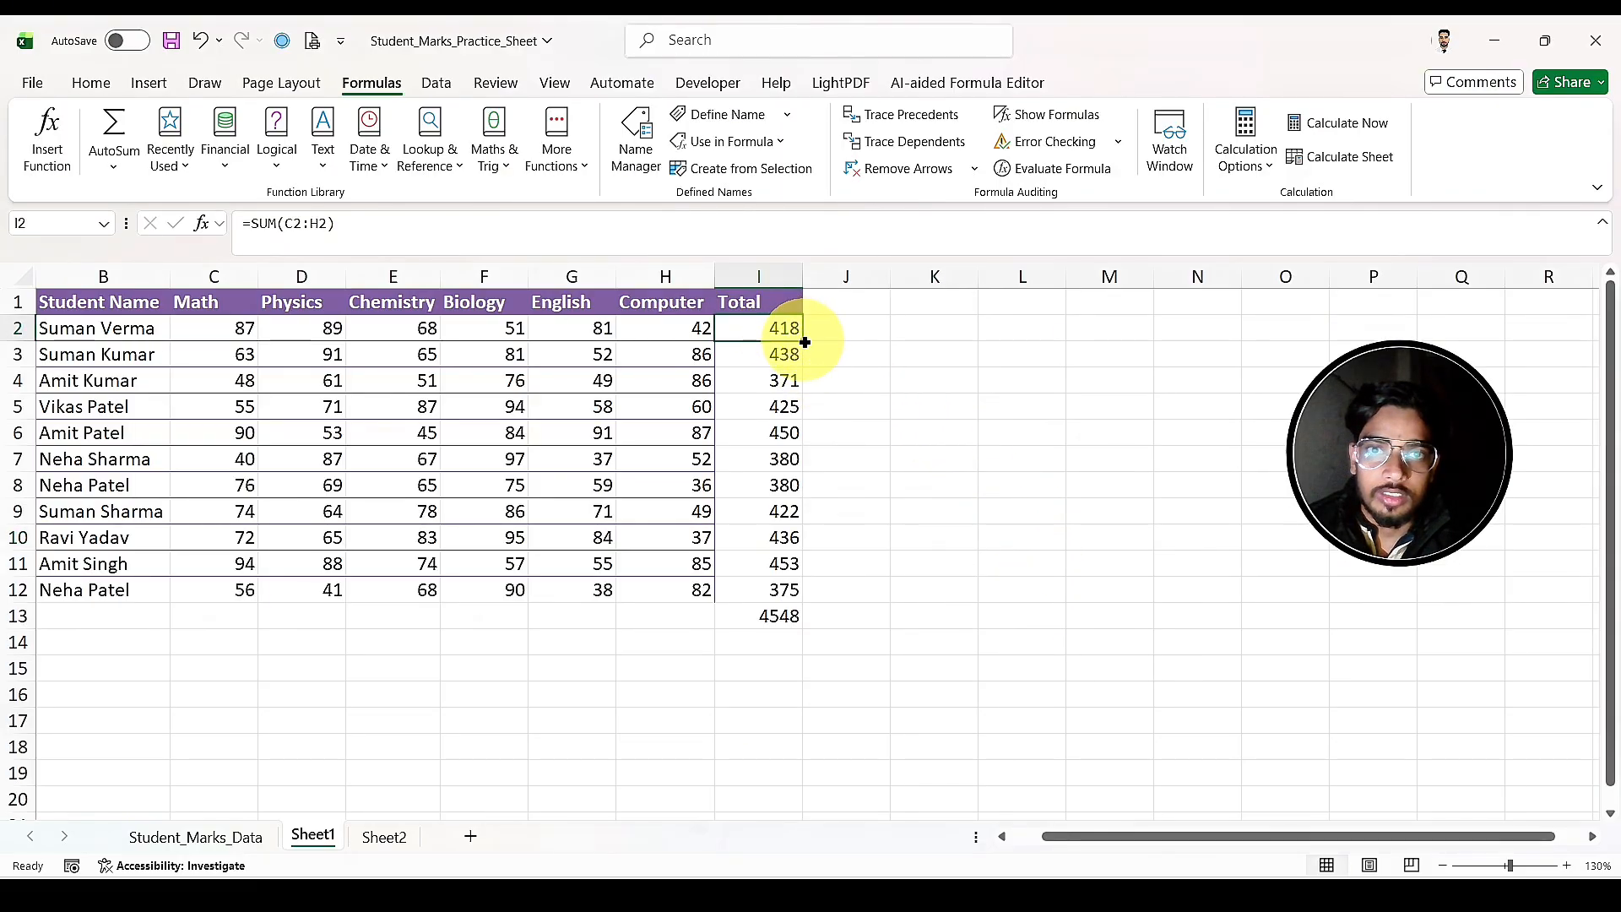
{"action": "left_click_drag", "start_coordinate": [806, 342], "coordinate": [761, 604]}
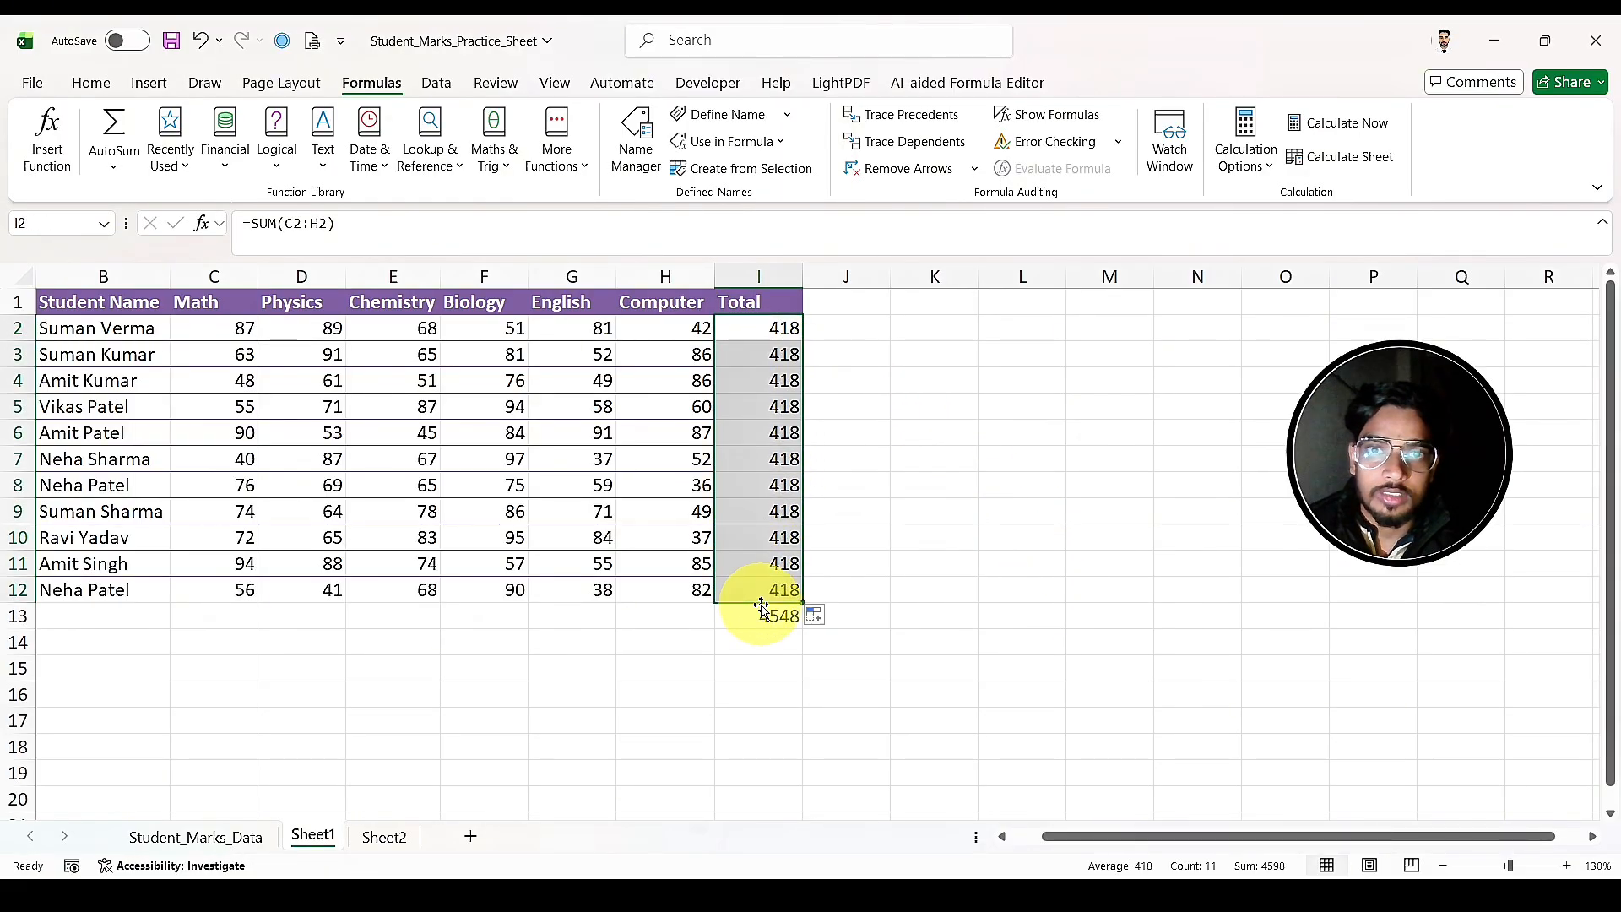
{"action": "left_click", "coordinate": [992, 535]}
{"action": "left_click", "coordinate": [778, 329]}
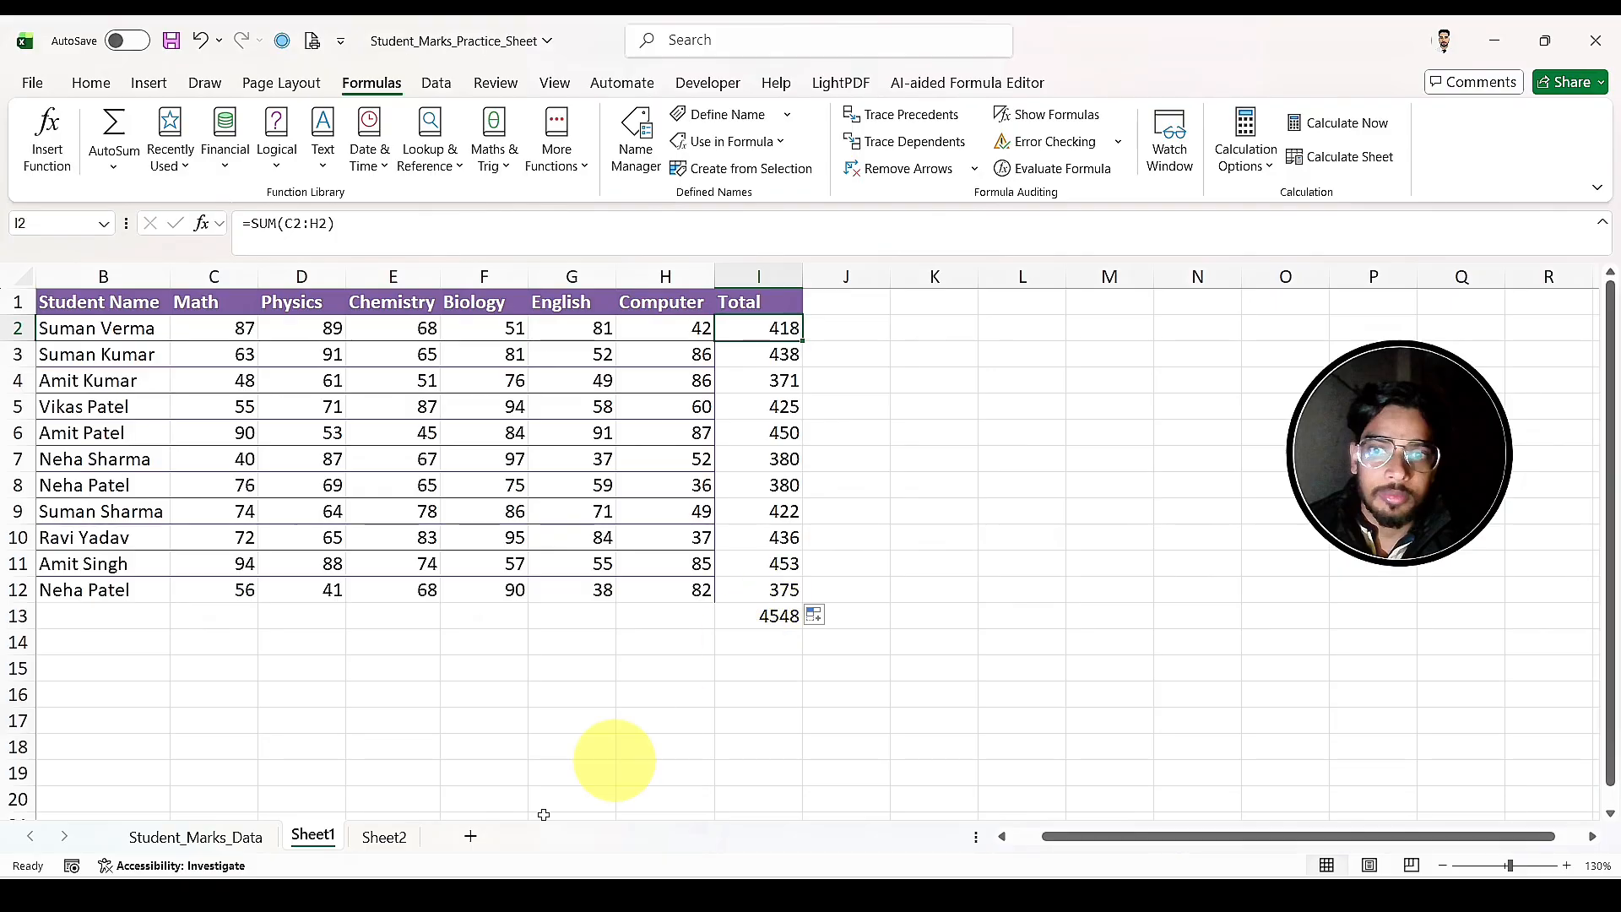
Step: Check the totals in G2:G12 on Sheet2, and recalculate the workbook from Sheet1
{"action": "left_click", "coordinate": [401, 837]}
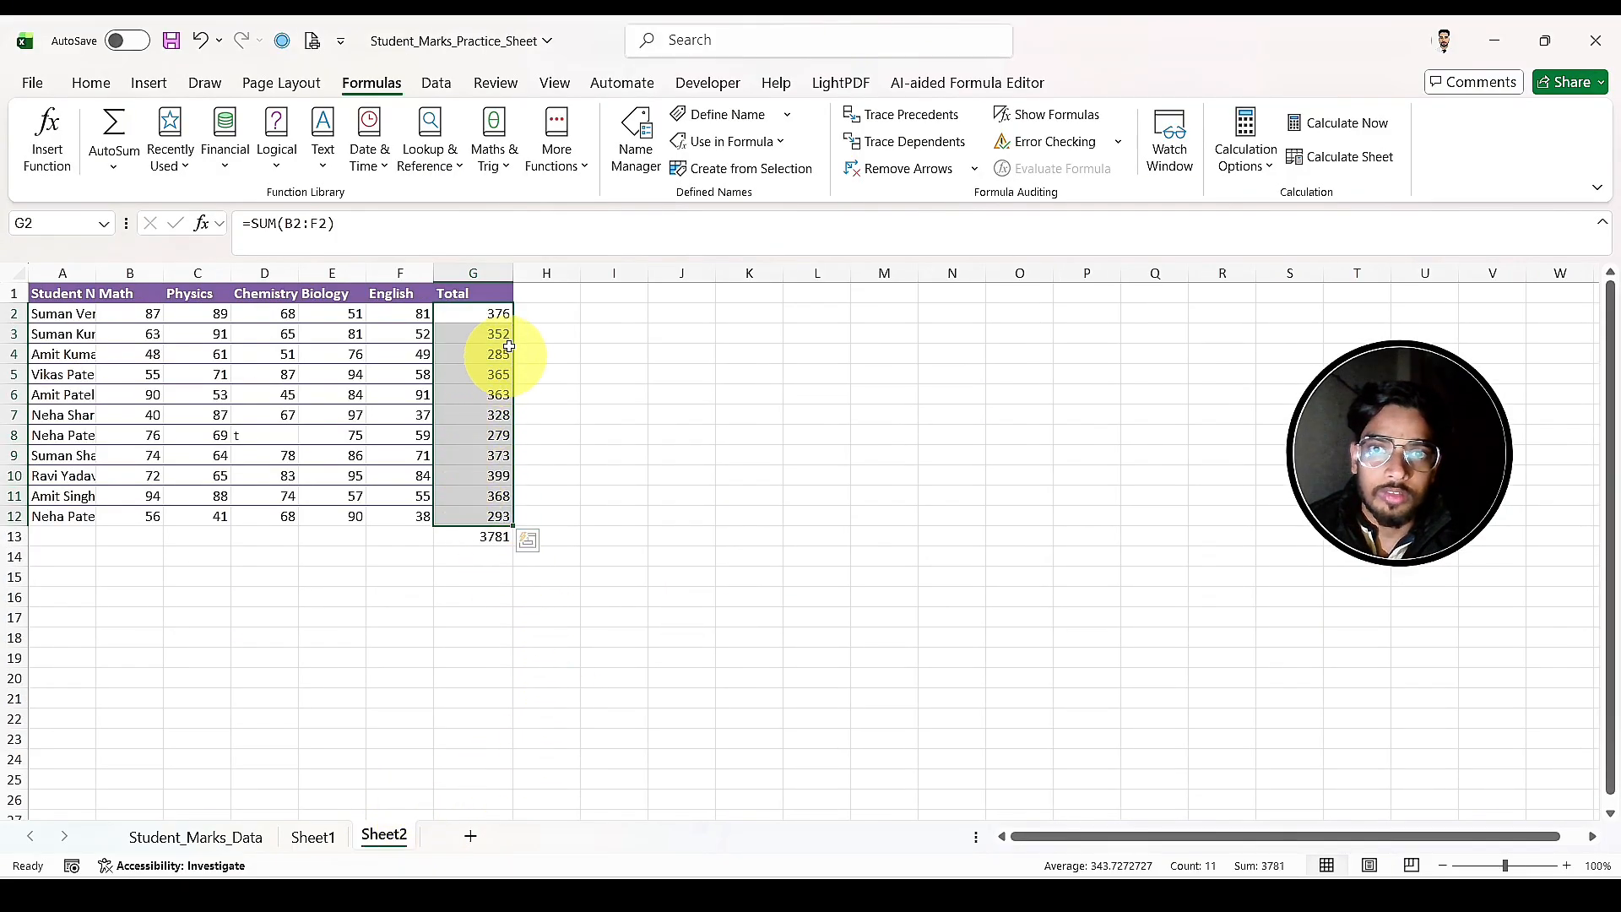
{"action": "left_click_drag", "start_coordinate": [494, 313], "coordinate": [503, 516]}
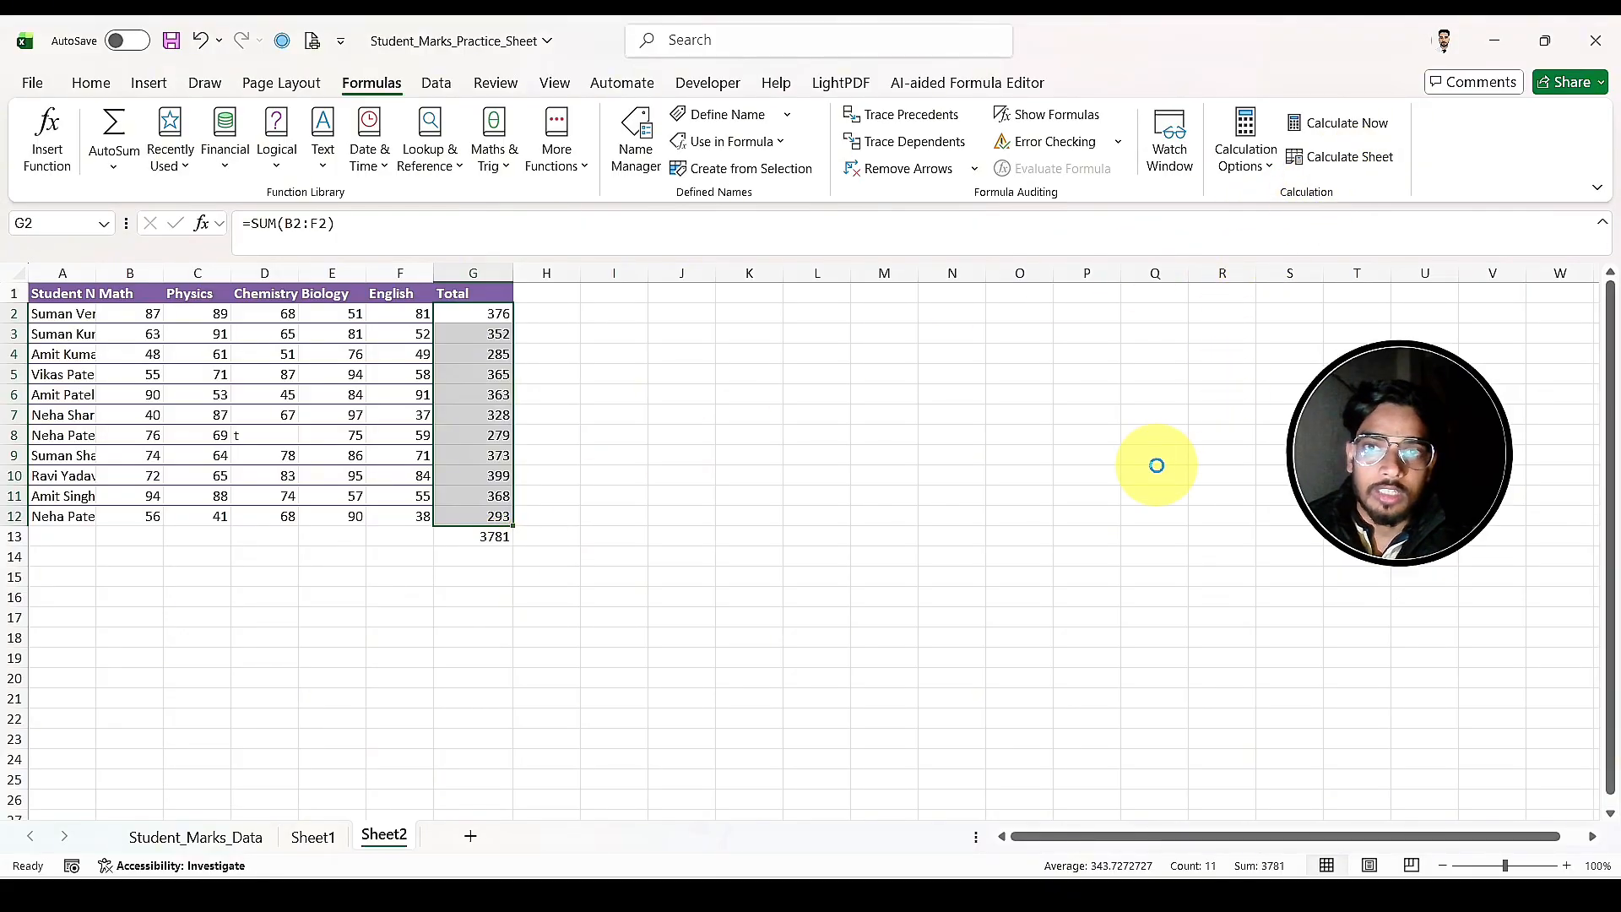
{"action": "key", "text": "ctrl+Page_Up"}
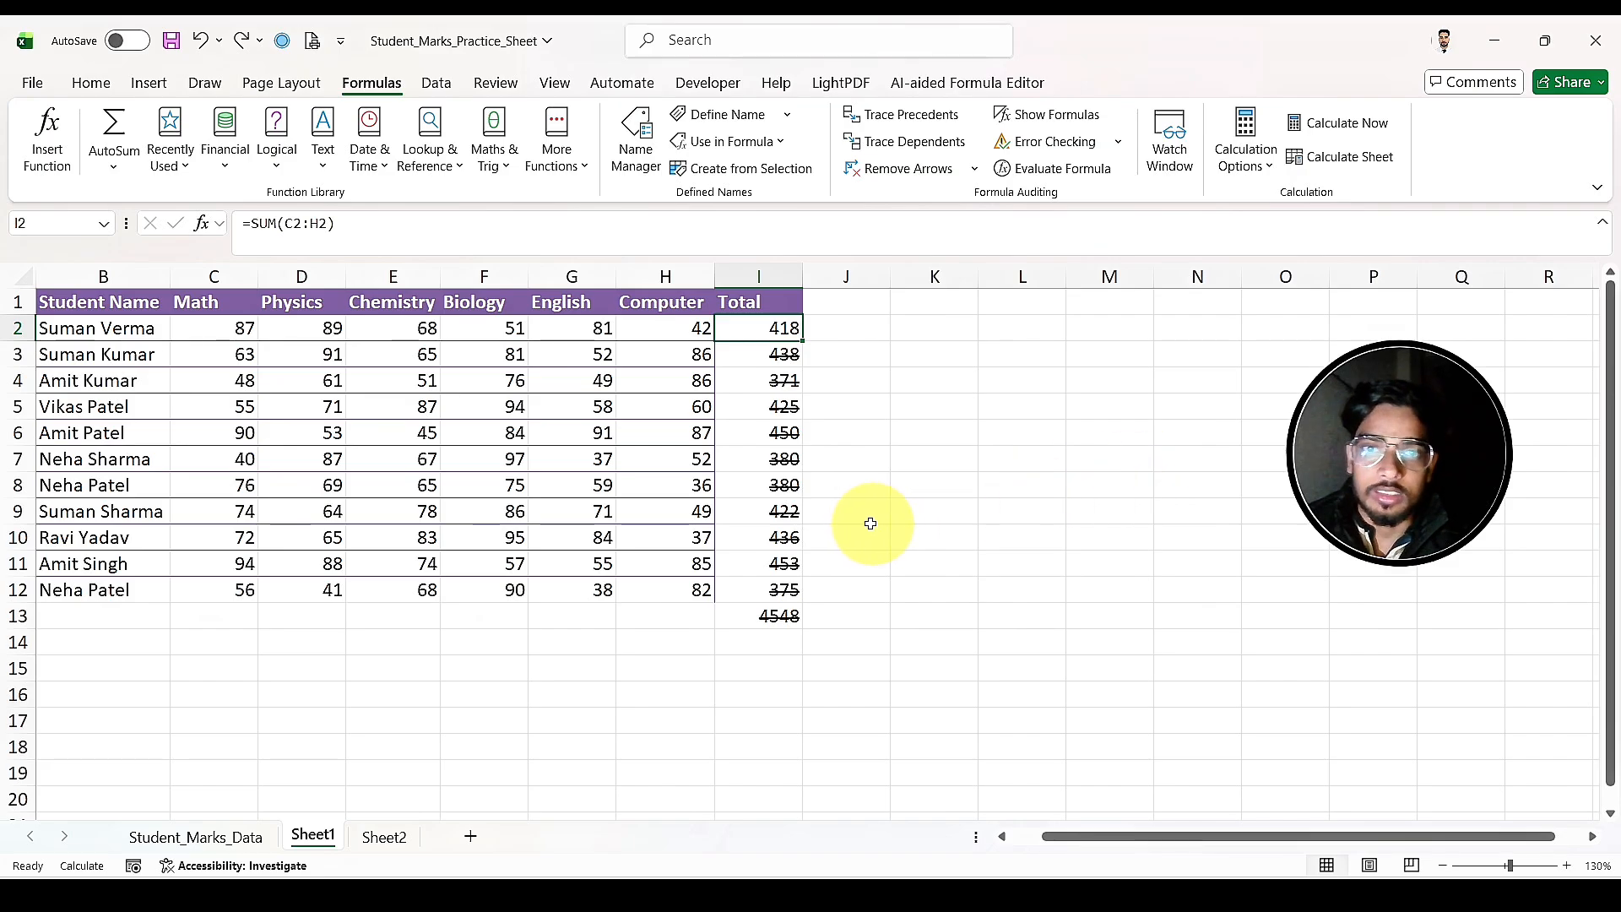
{"action": "key", "text": "F9"}
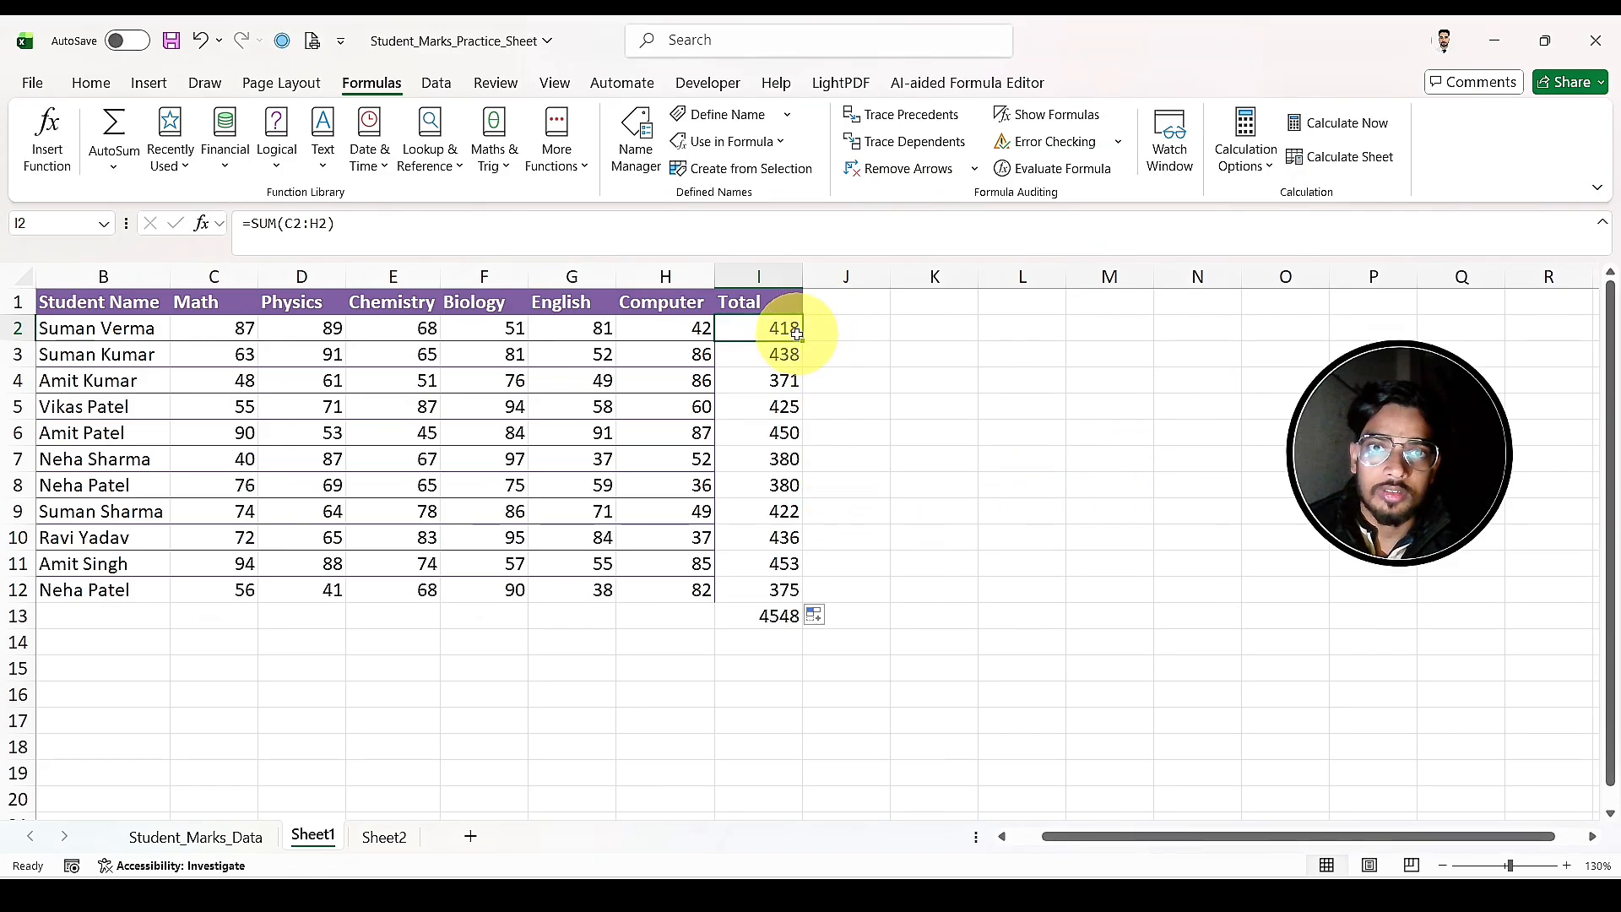
Step: Set calculation to Manual and fill the totals down I2:I12 on Sheet1 and G2:G12 on Sheet2
{"action": "left_click", "coordinate": [1244, 145]}
{"action": "left_click", "coordinate": [1272, 259]}
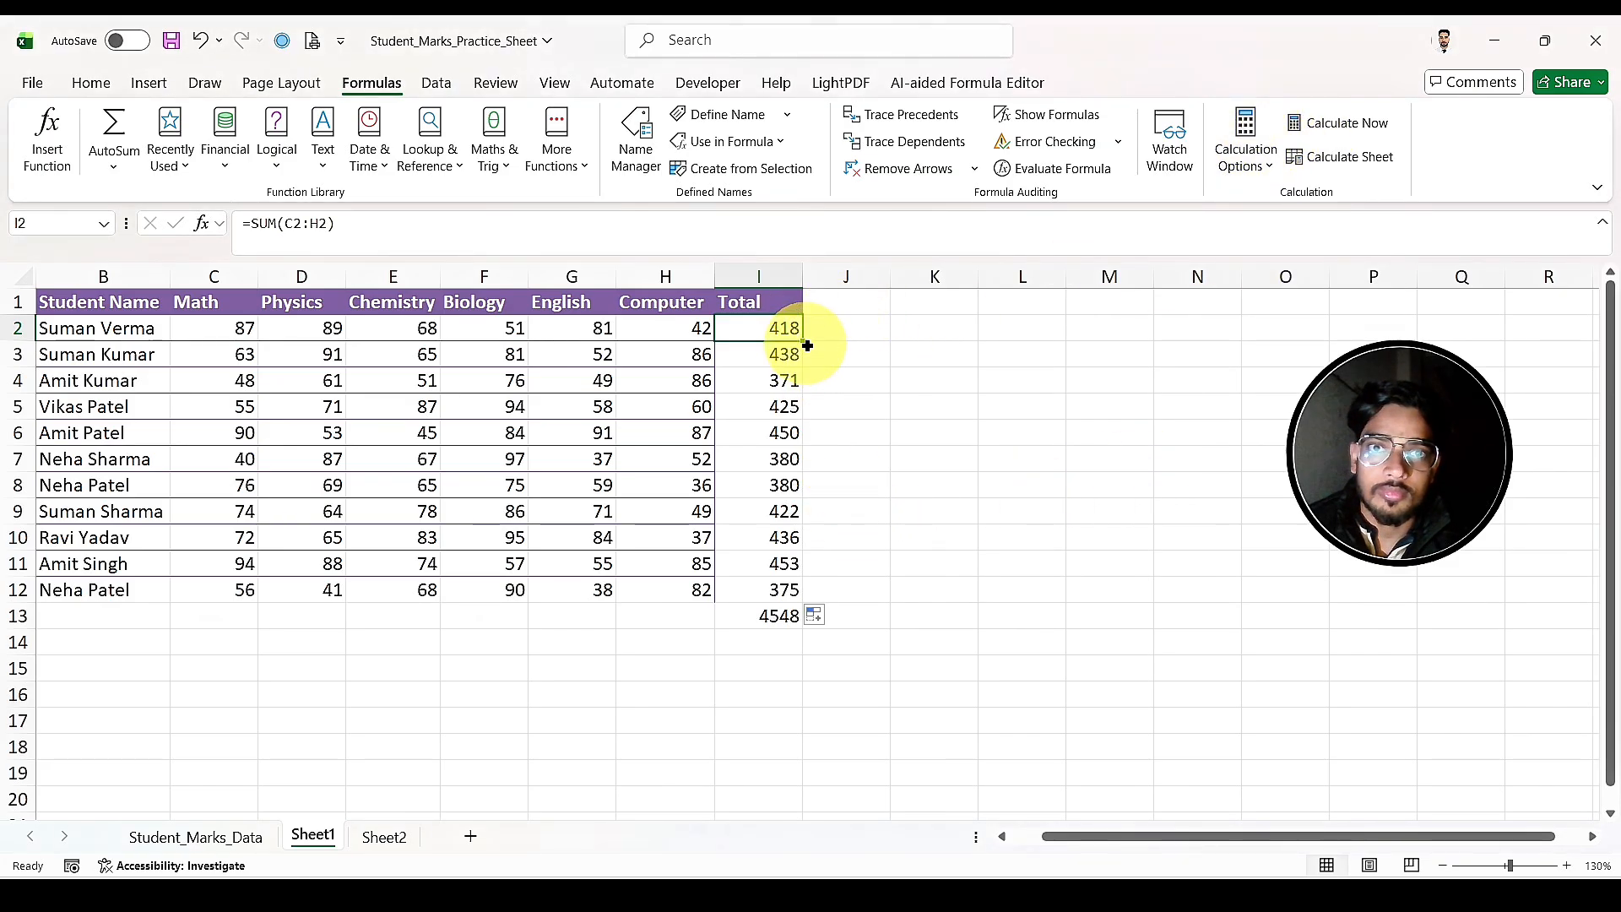
{"action": "left_click_drag", "start_coordinate": [802, 359], "coordinate": [793, 595]}
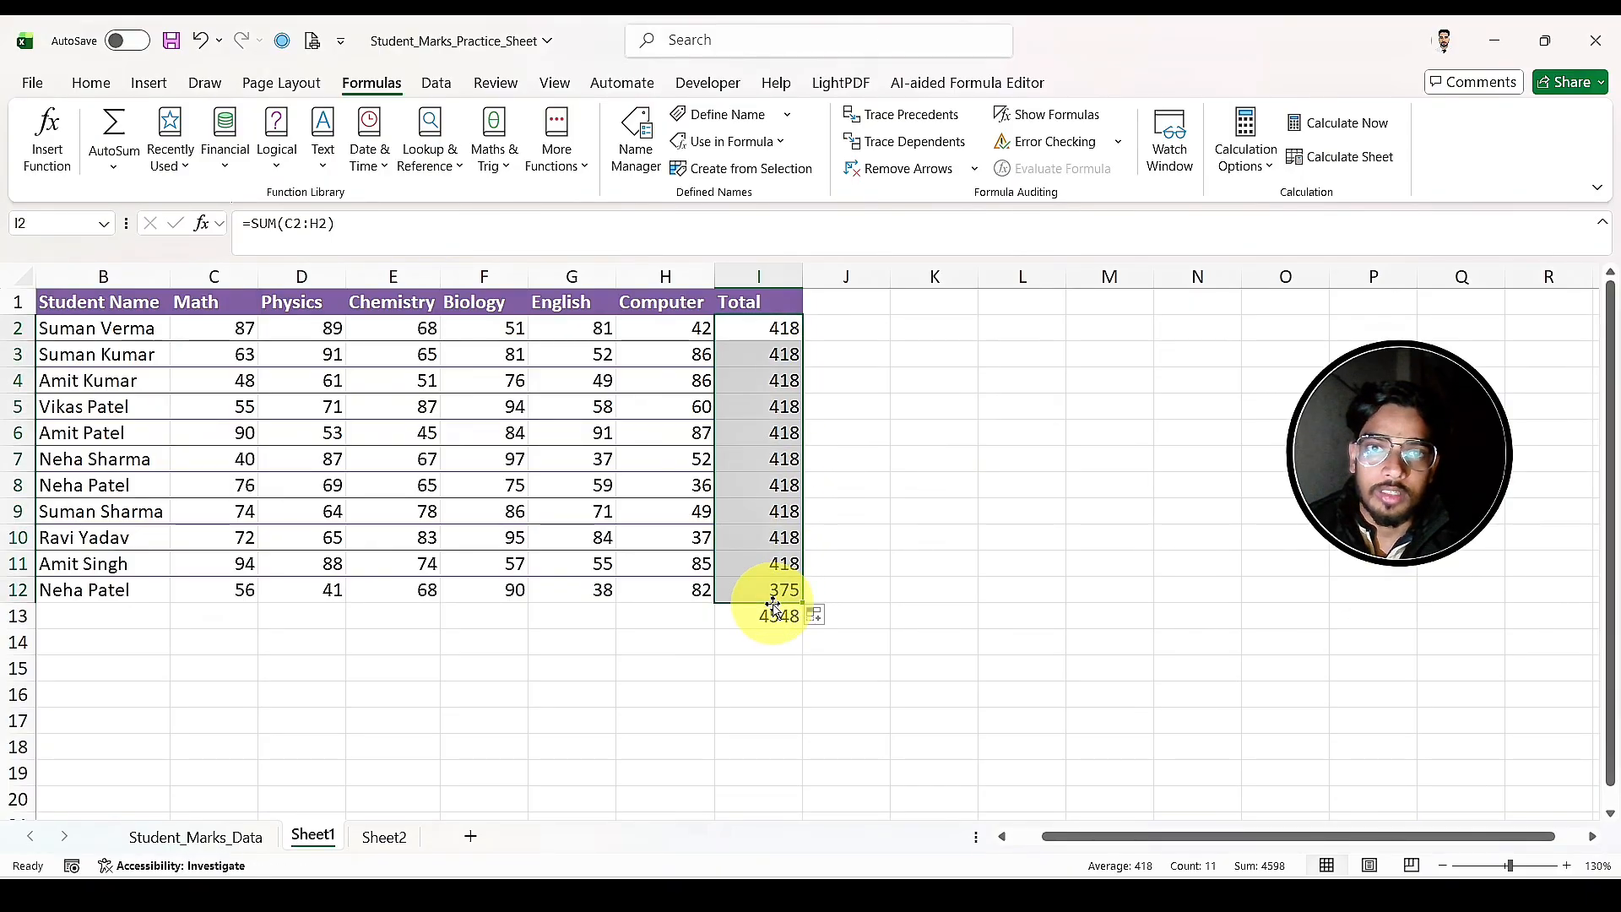
{"action": "left_click", "coordinate": [398, 845]}
{"action": "left_click", "coordinate": [504, 315]}
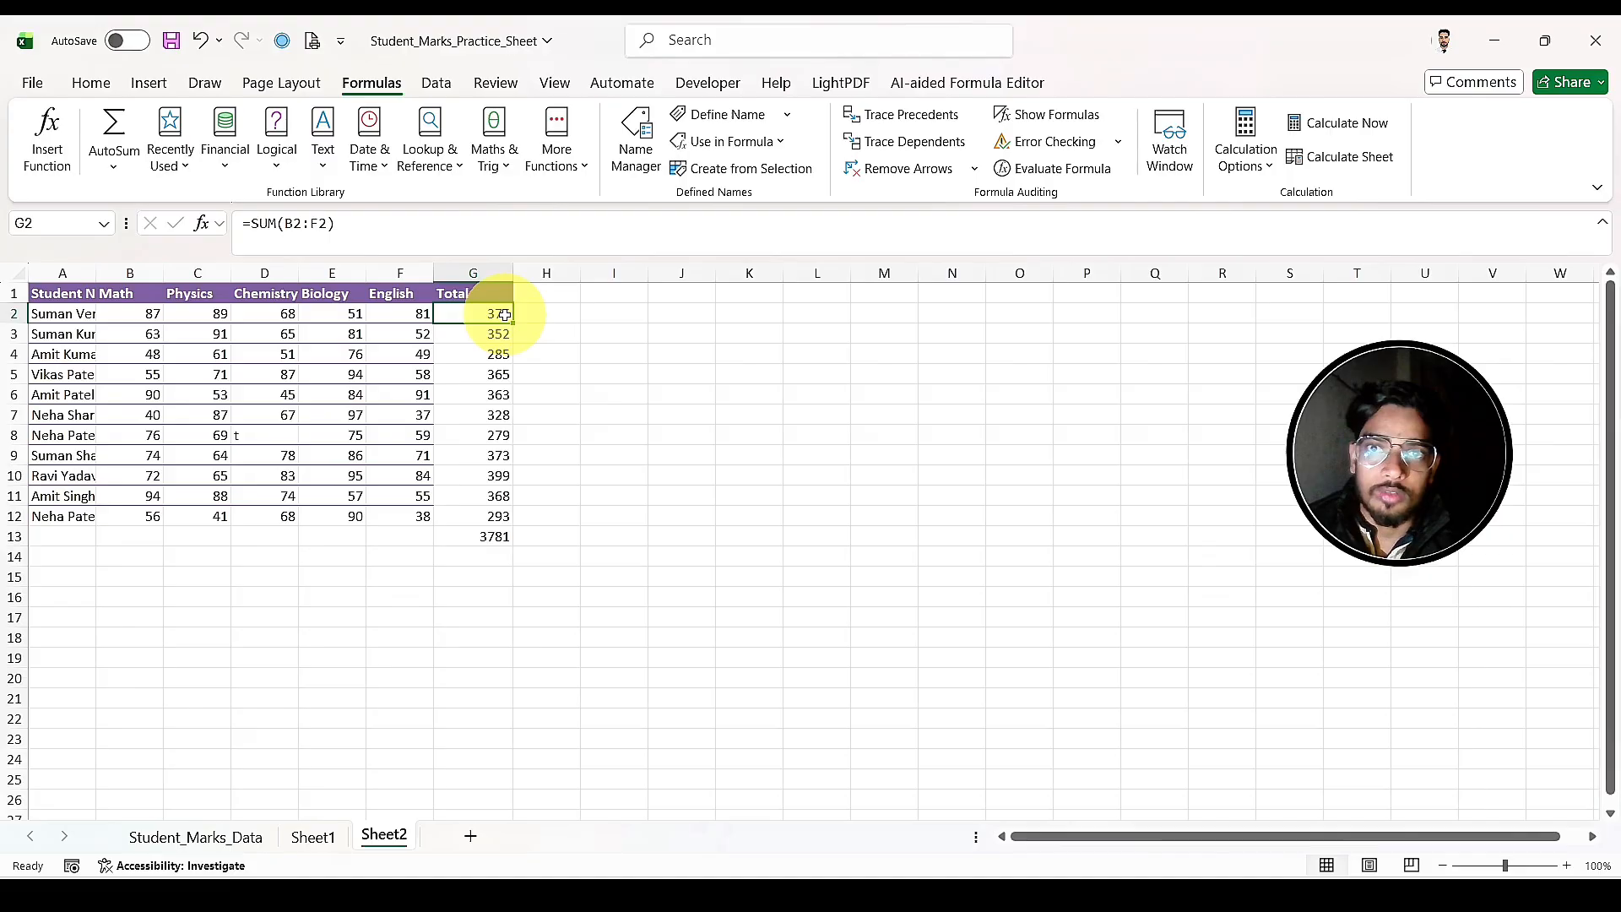
{"action": "left_click_drag", "start_coordinate": [515, 323], "coordinate": [502, 525]}
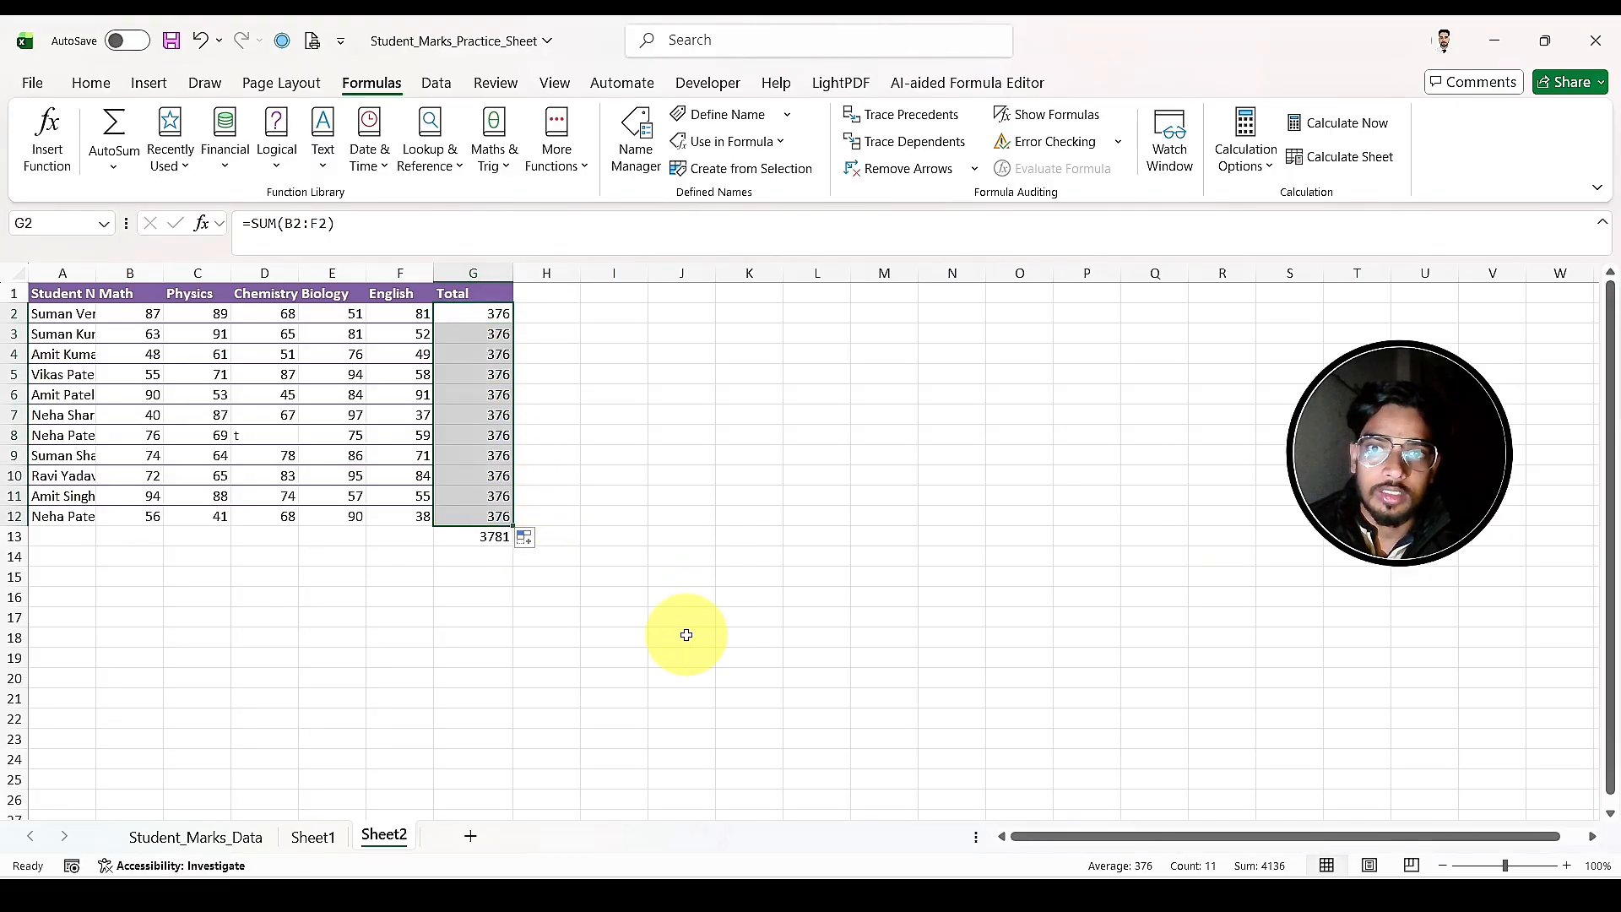
Step: Run Calculate Sheet on Sheet1 and again on Sheet2, and compare the totals on both sheets
{"action": "left_click", "coordinate": [311, 847]}
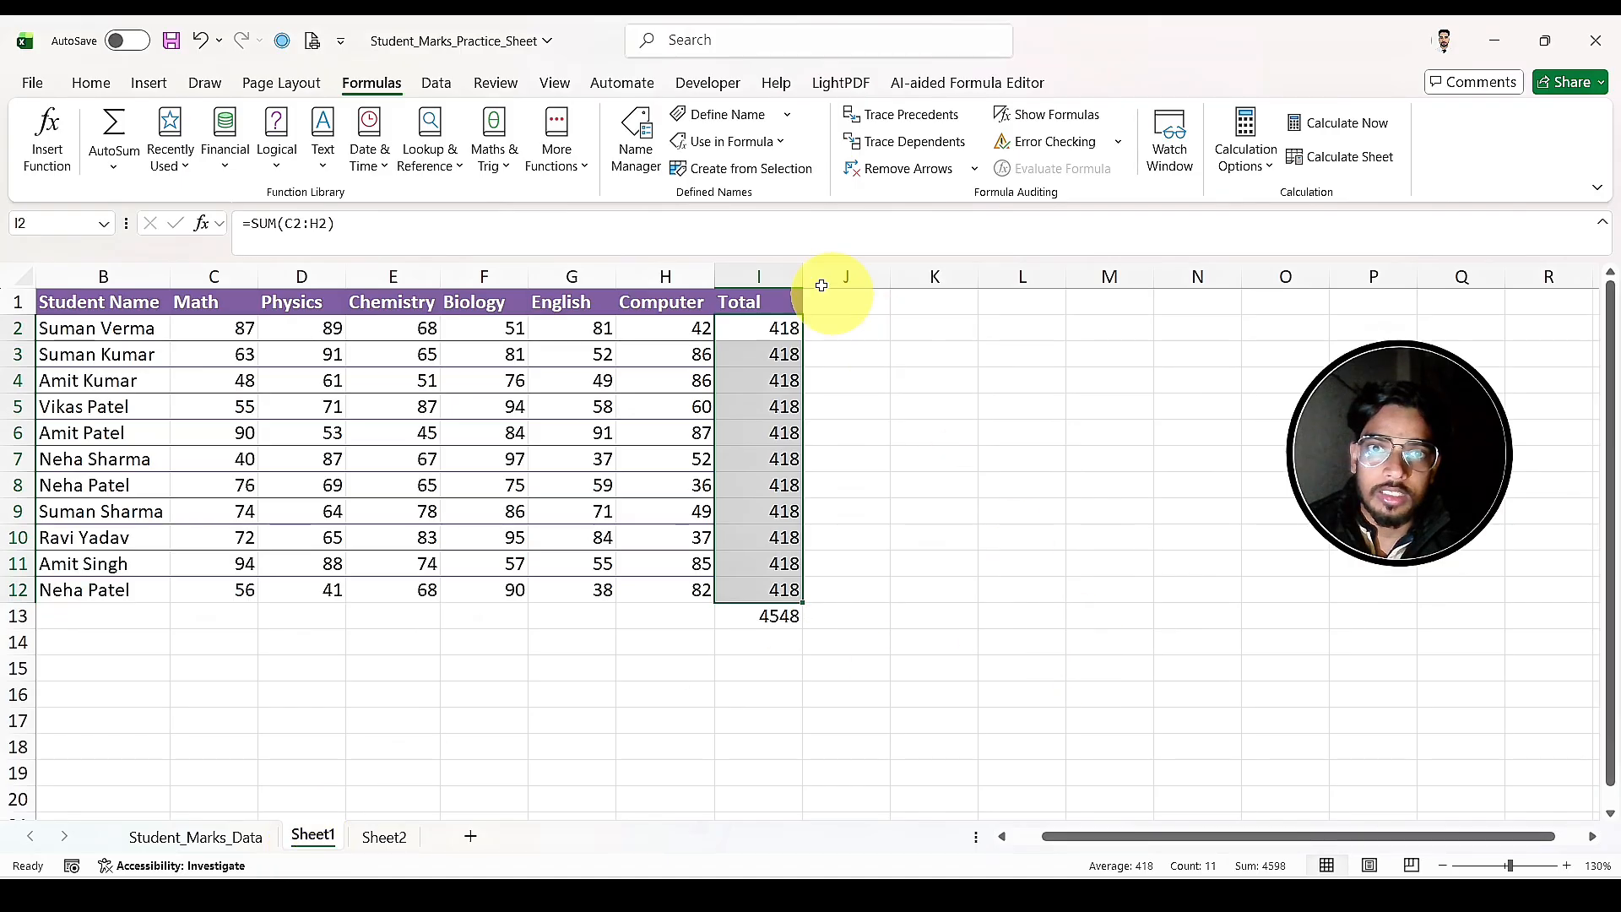
{"action": "left_click", "coordinate": [1353, 160]}
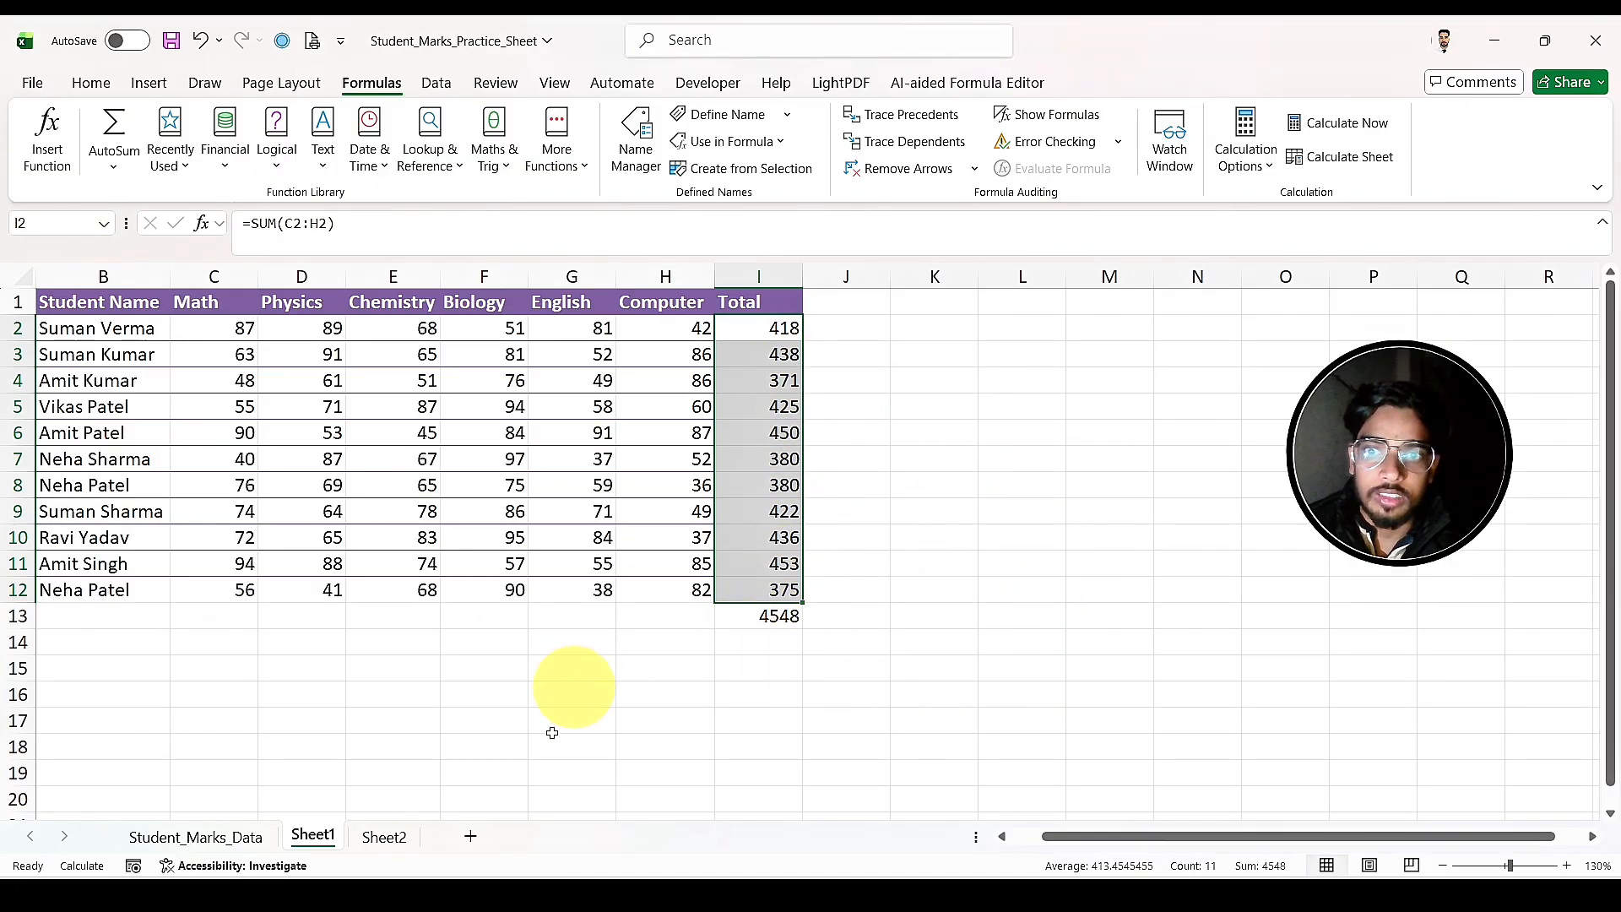
{"action": "left_click", "coordinate": [378, 832]}
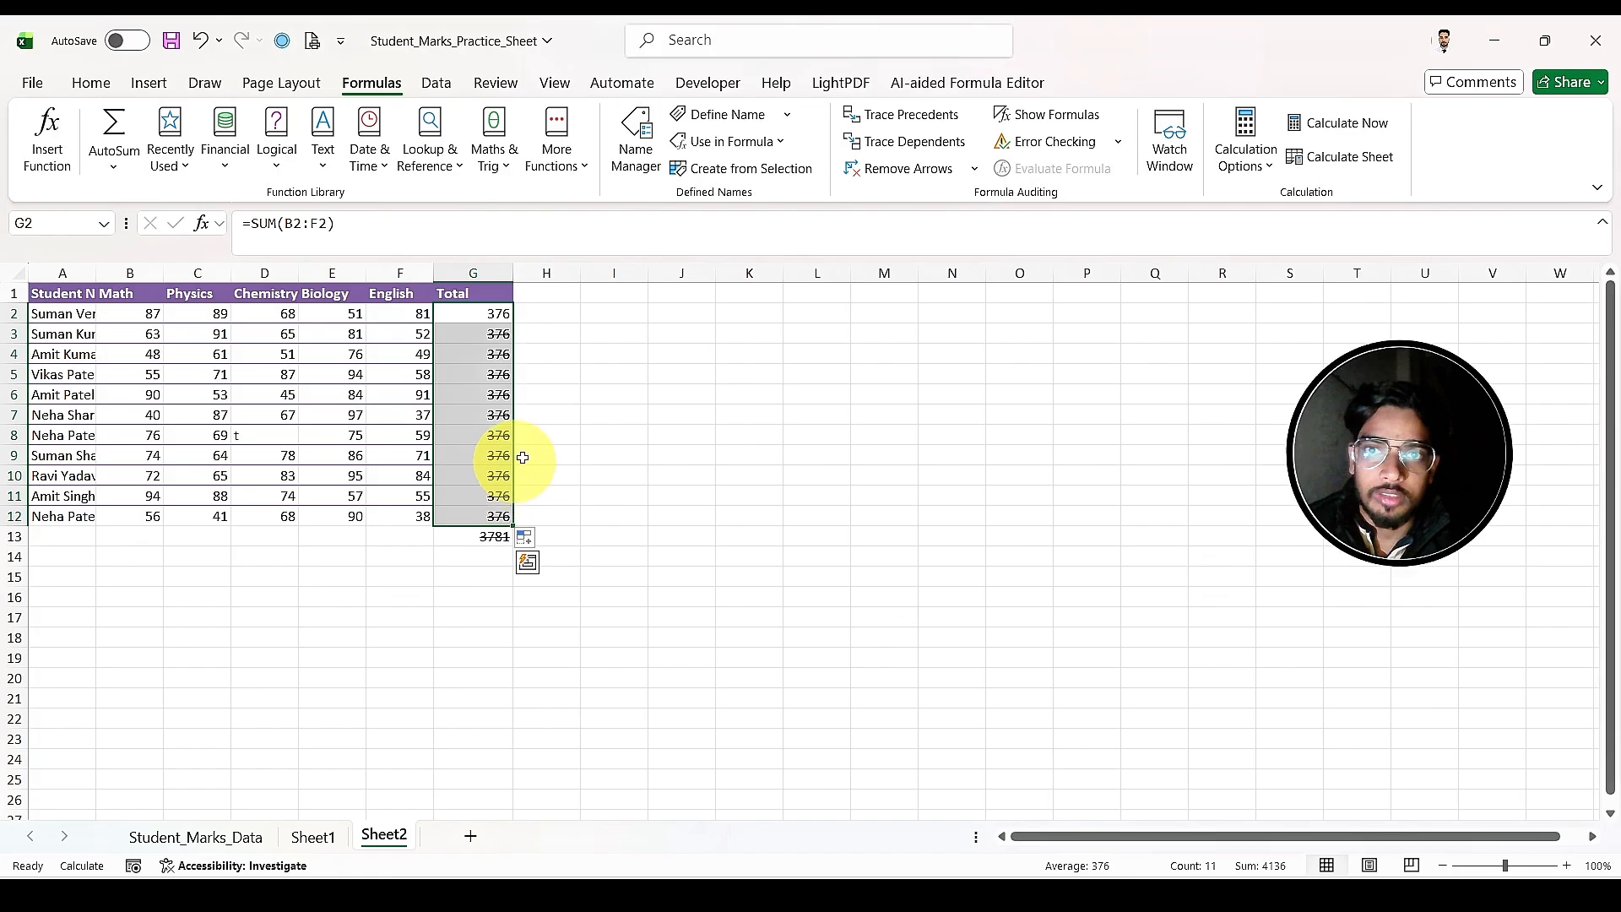
{"action": "left_click", "coordinate": [1345, 159]}
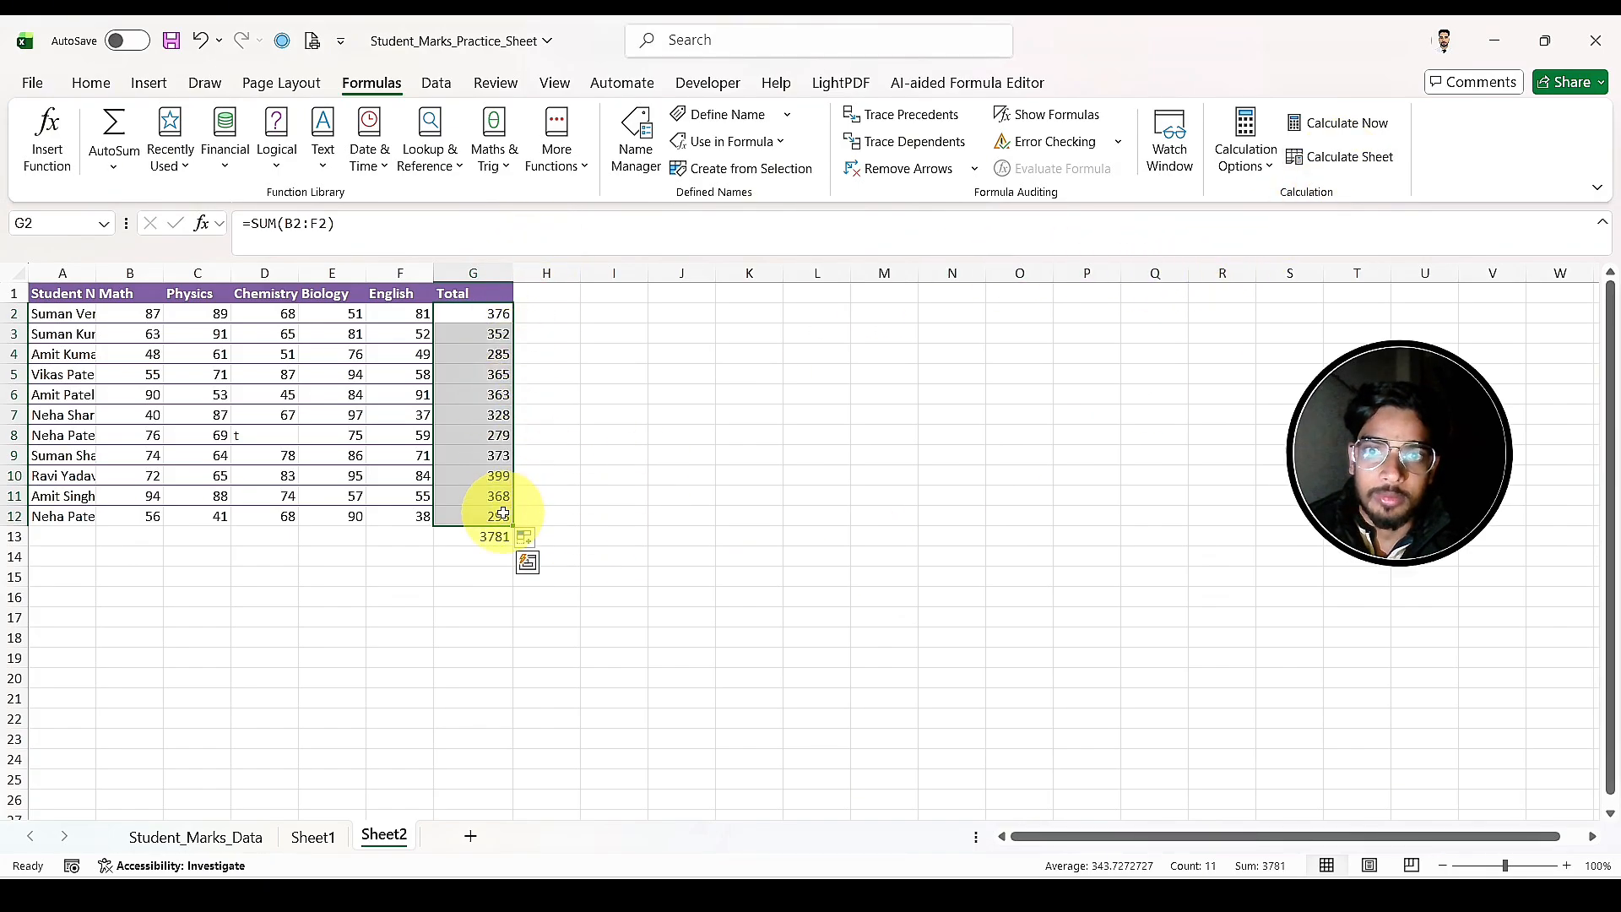
{"action": "left_click", "coordinate": [504, 639]}
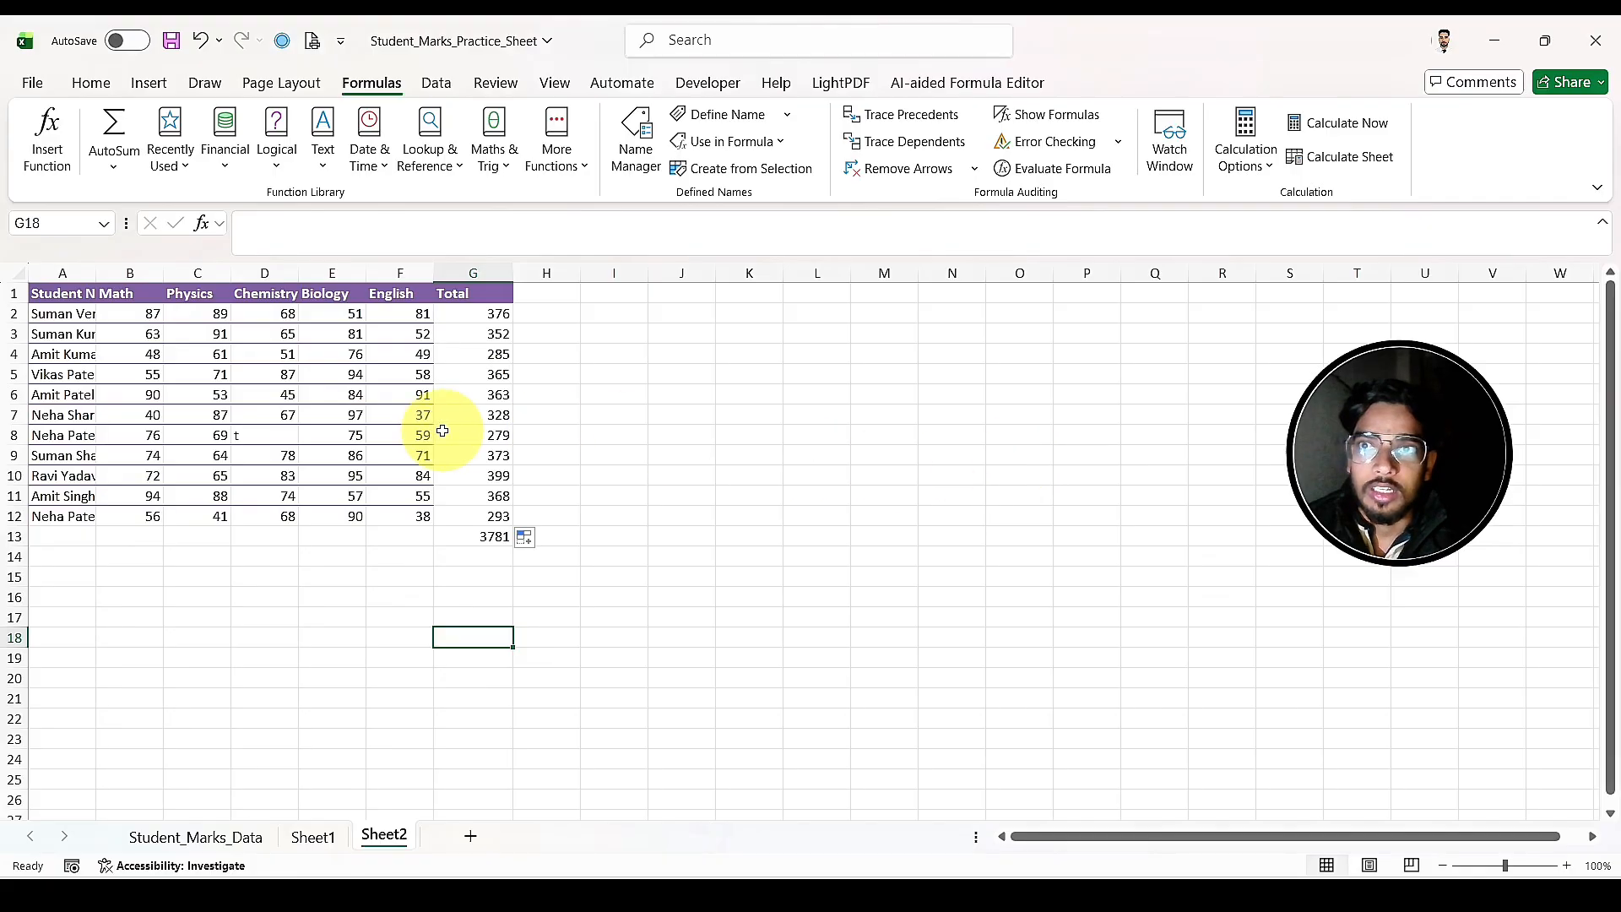
{"action": "left_click", "coordinate": [314, 836]}
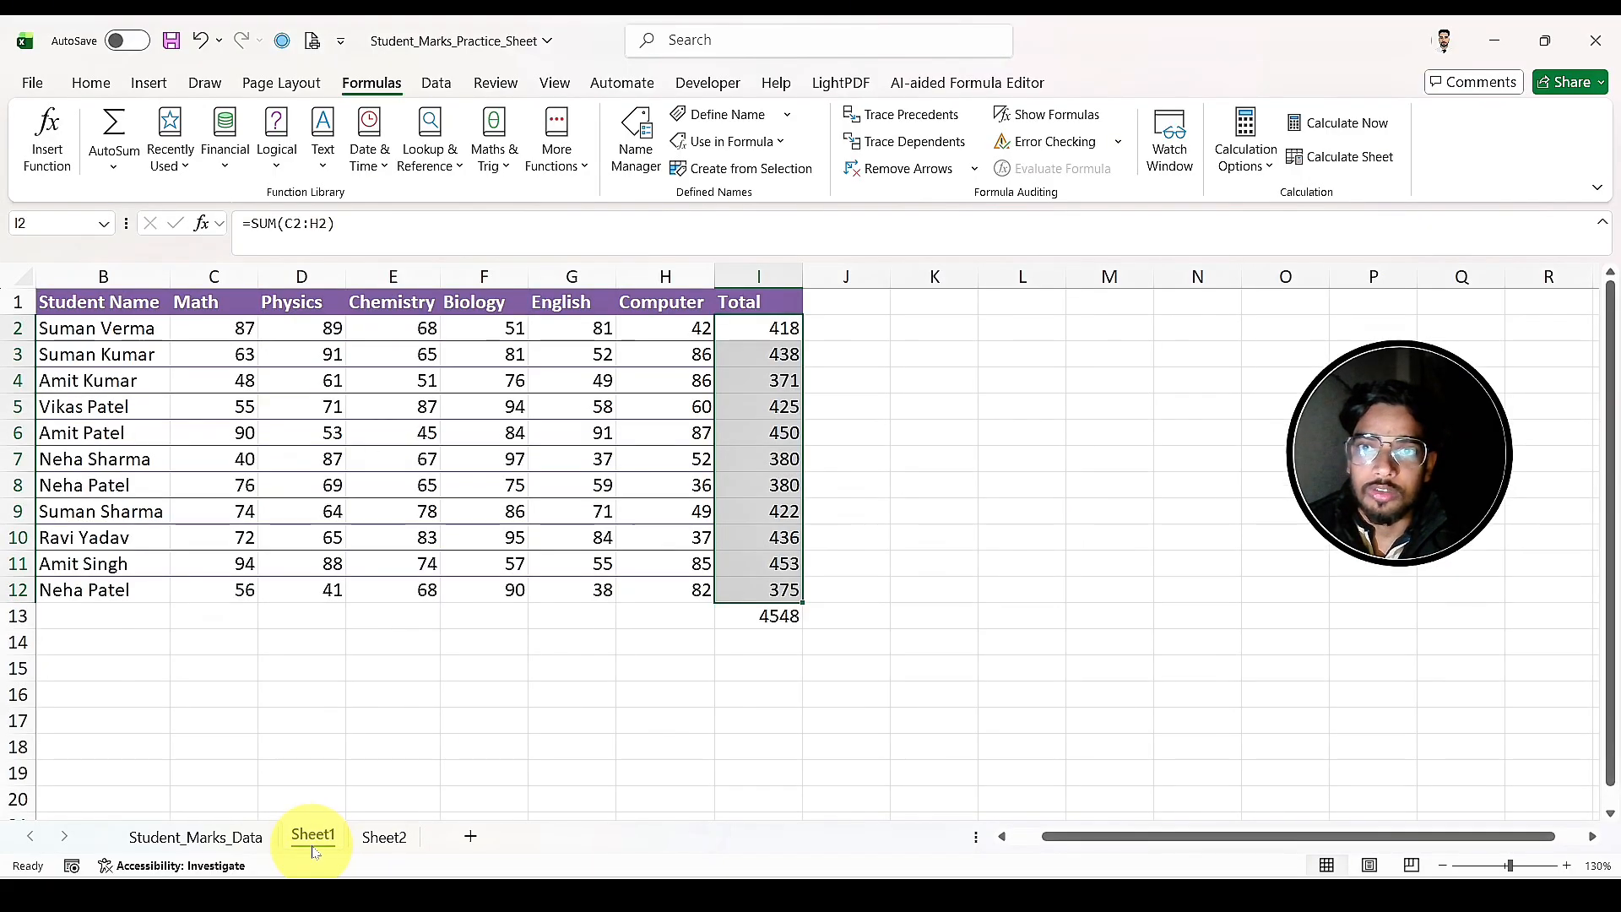
{"action": "left_click", "coordinate": [537, 640]}
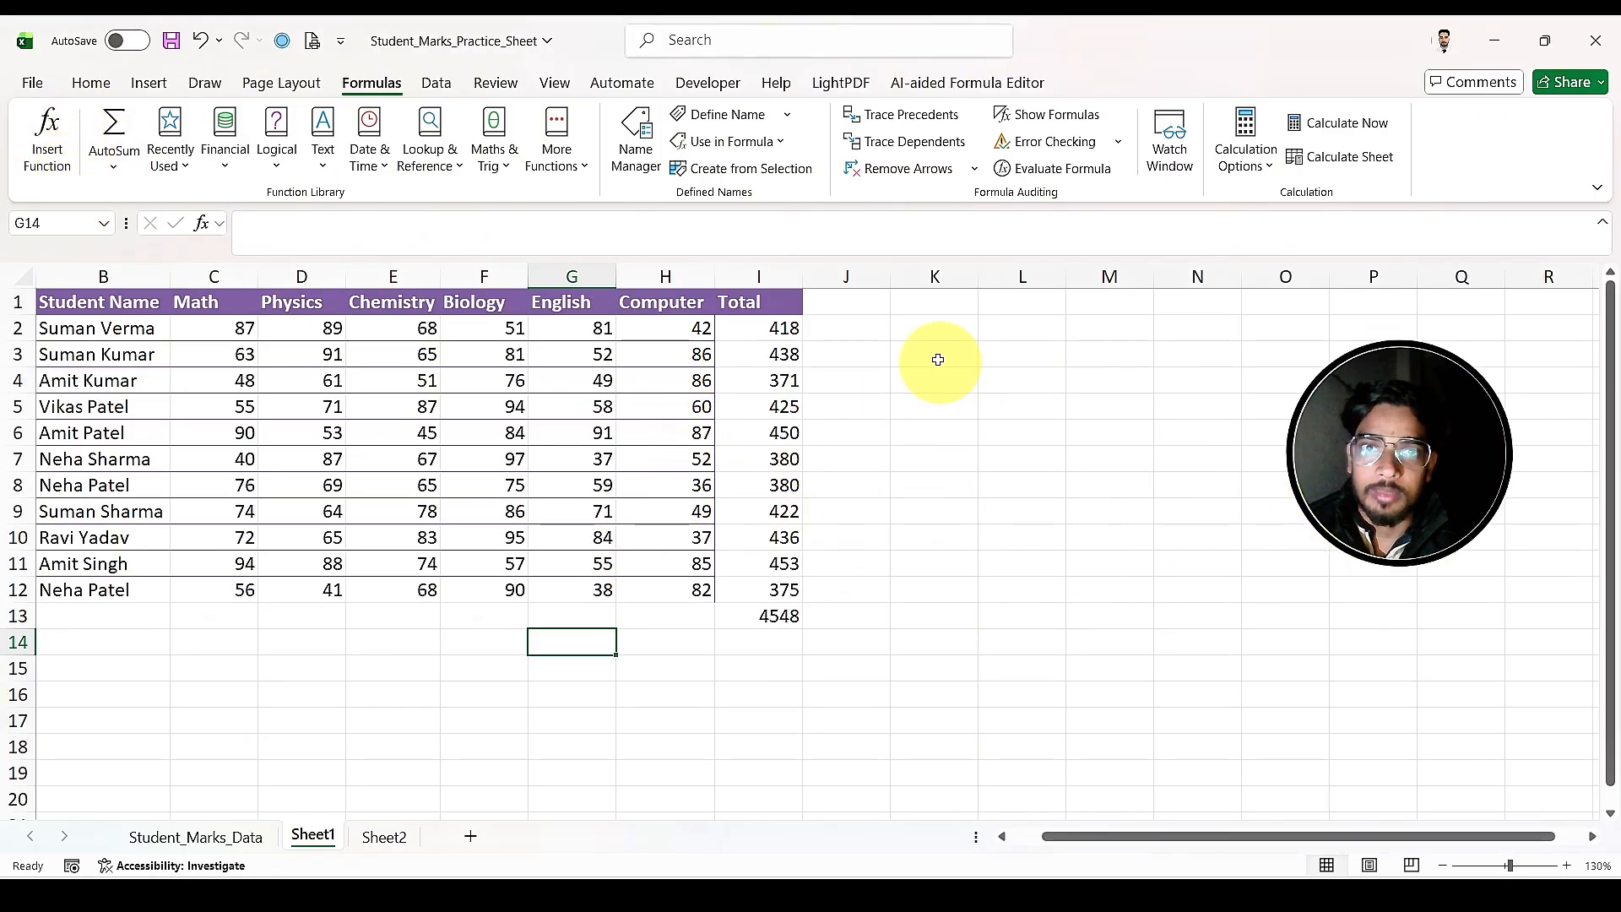
Step: Insert the SUM function in K2 of Sheet1 with the range D5:F5 as its first argument
{"action": "left_click", "coordinate": [908, 331]}
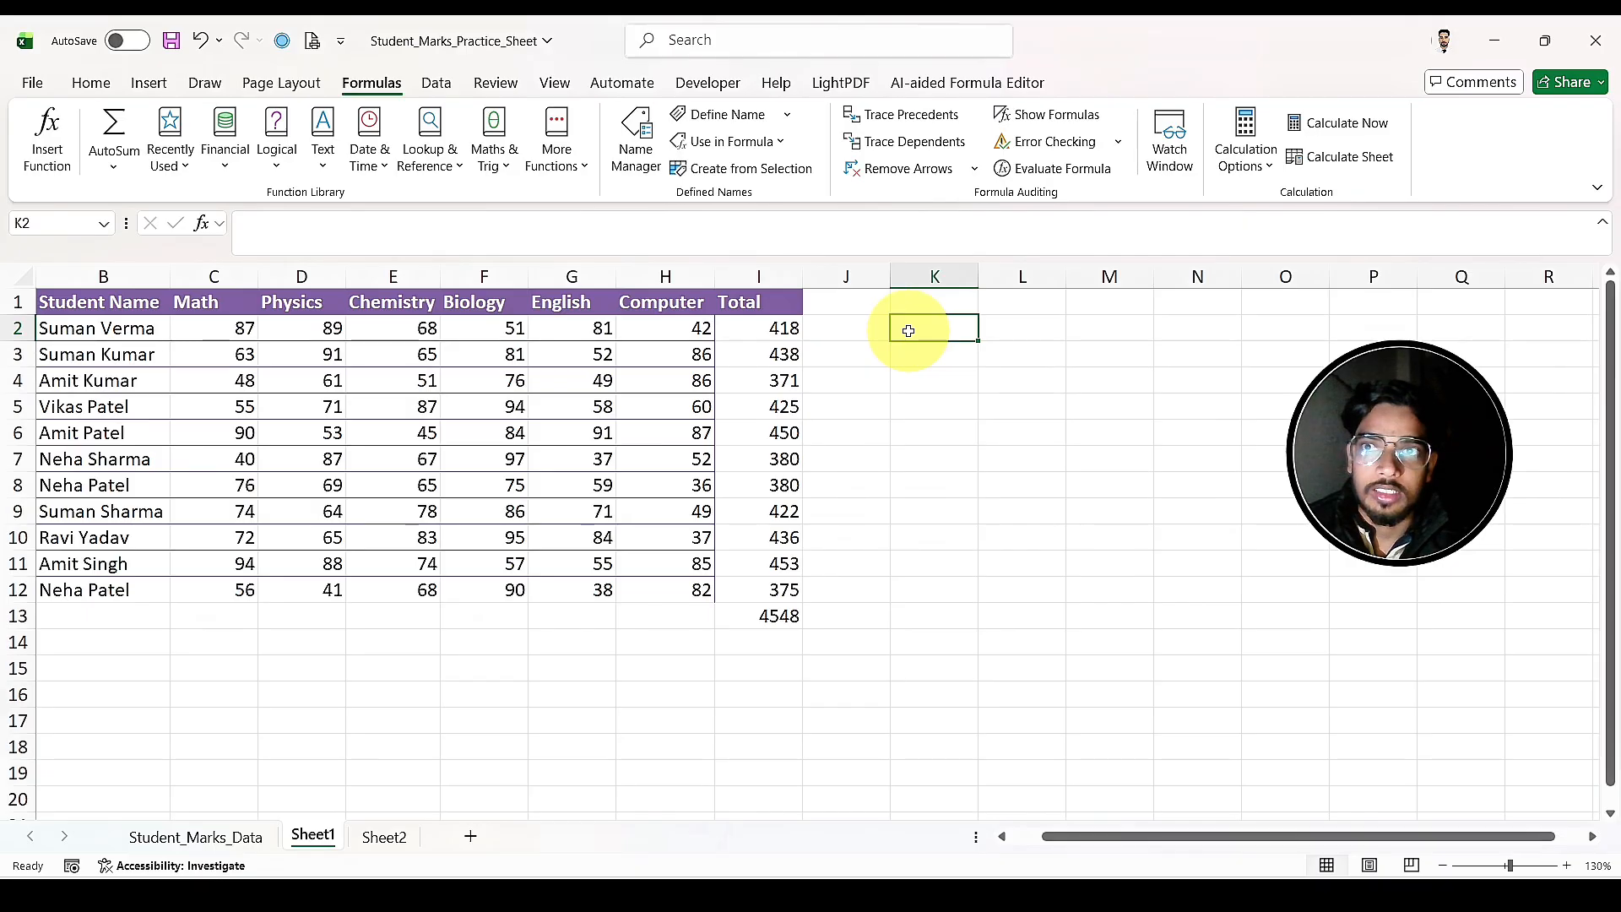
{"action": "left_click", "coordinate": [44, 135]}
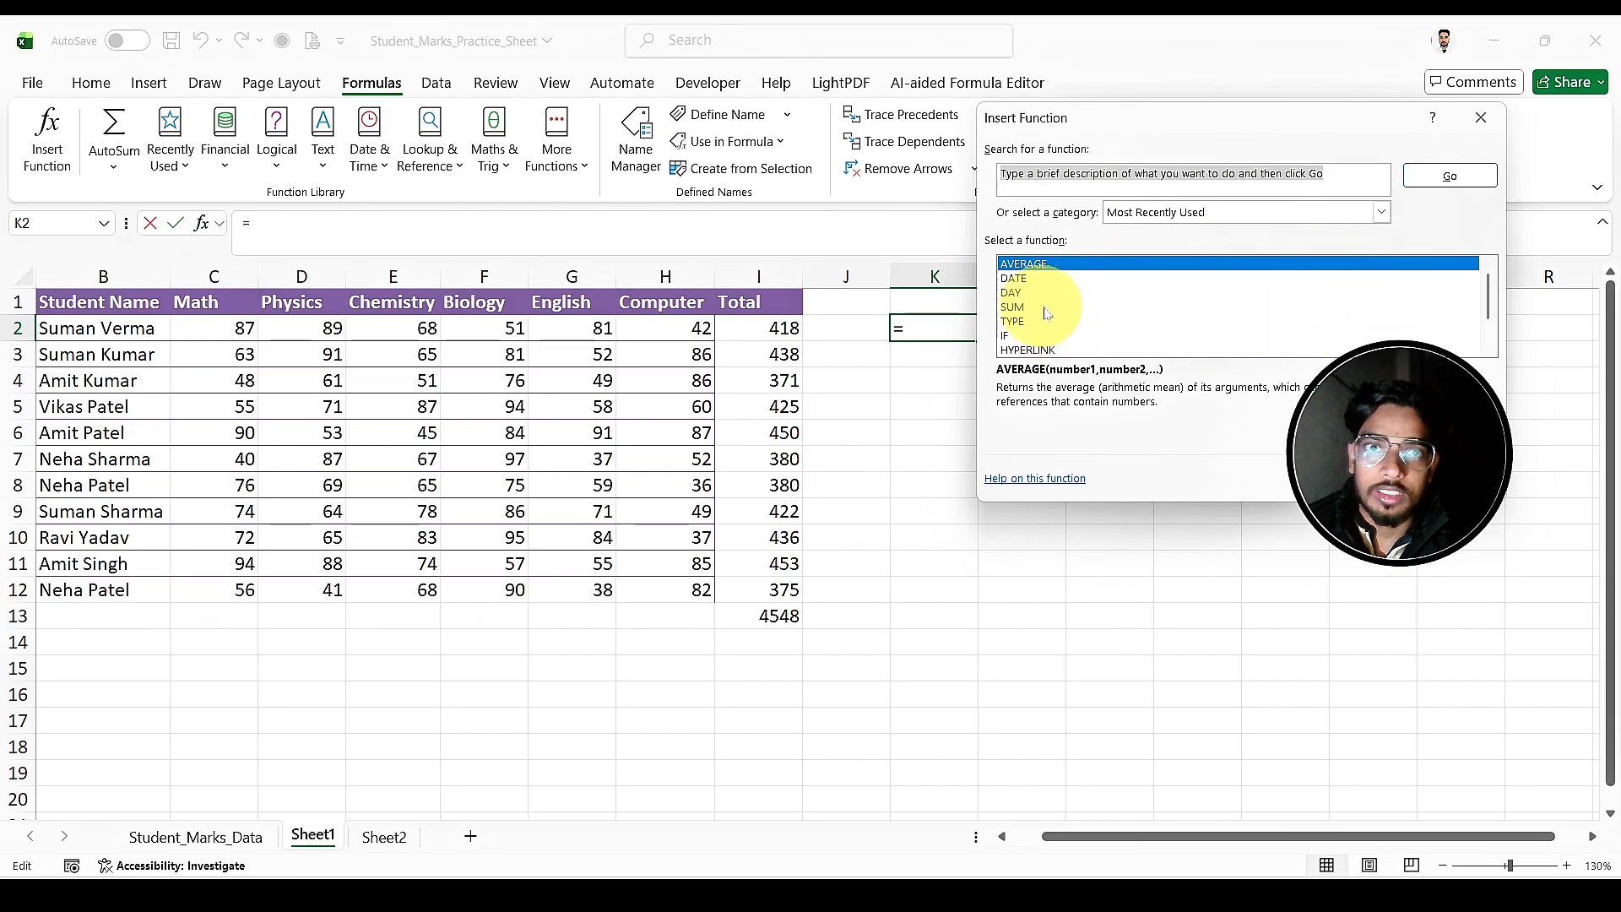
{"action": "left_click", "coordinate": [1013, 307]}
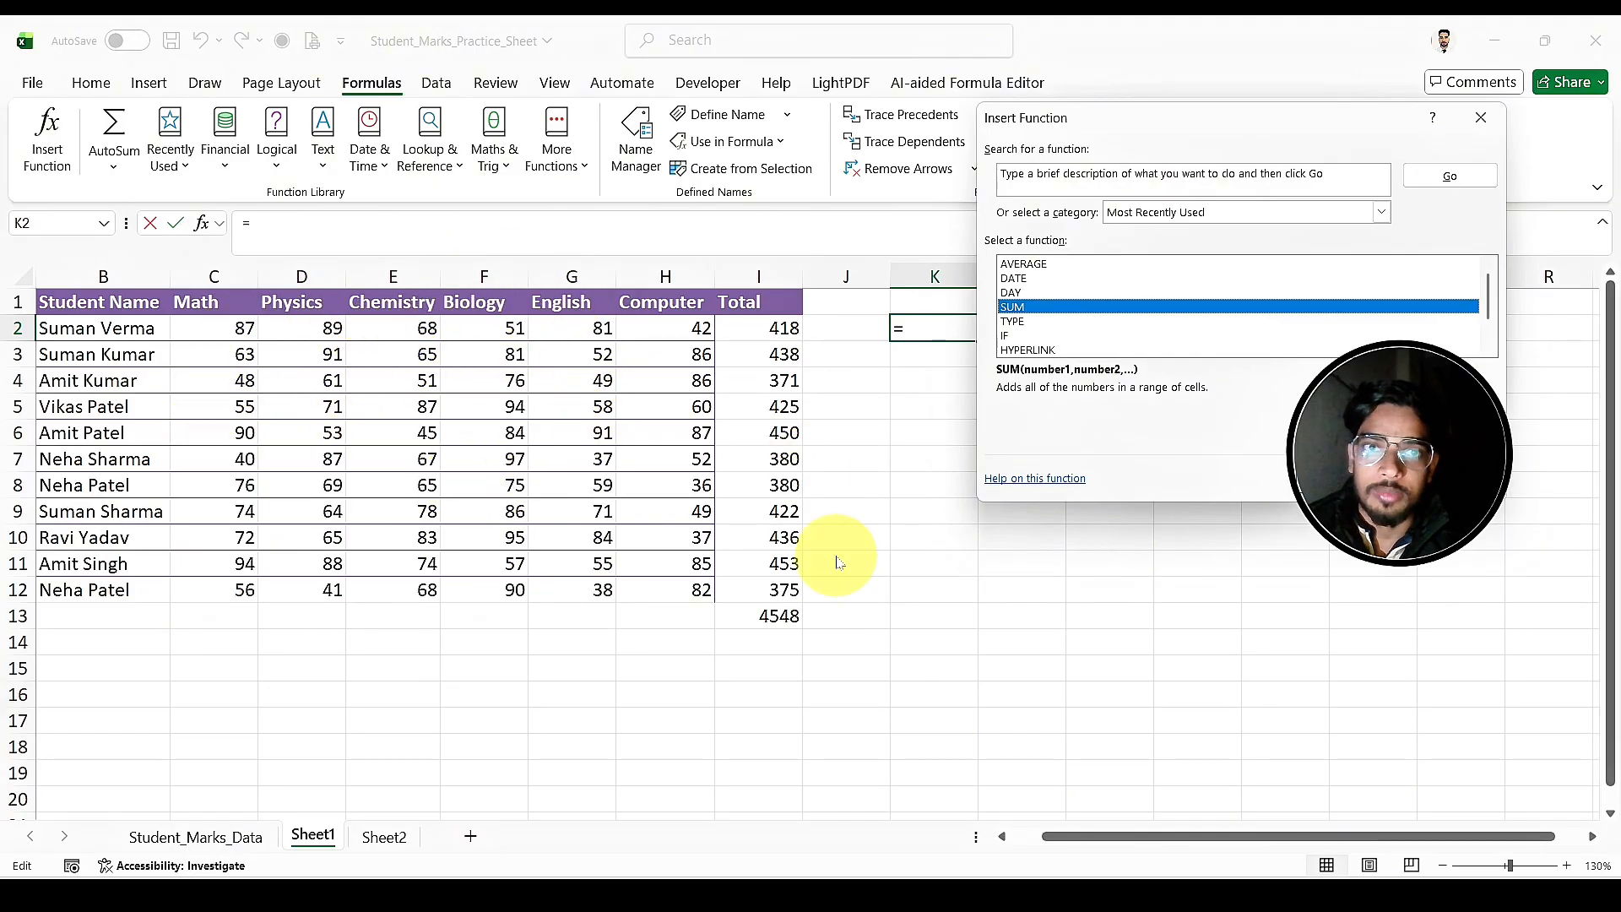
{"action": "left_click", "coordinate": [1346, 479]}
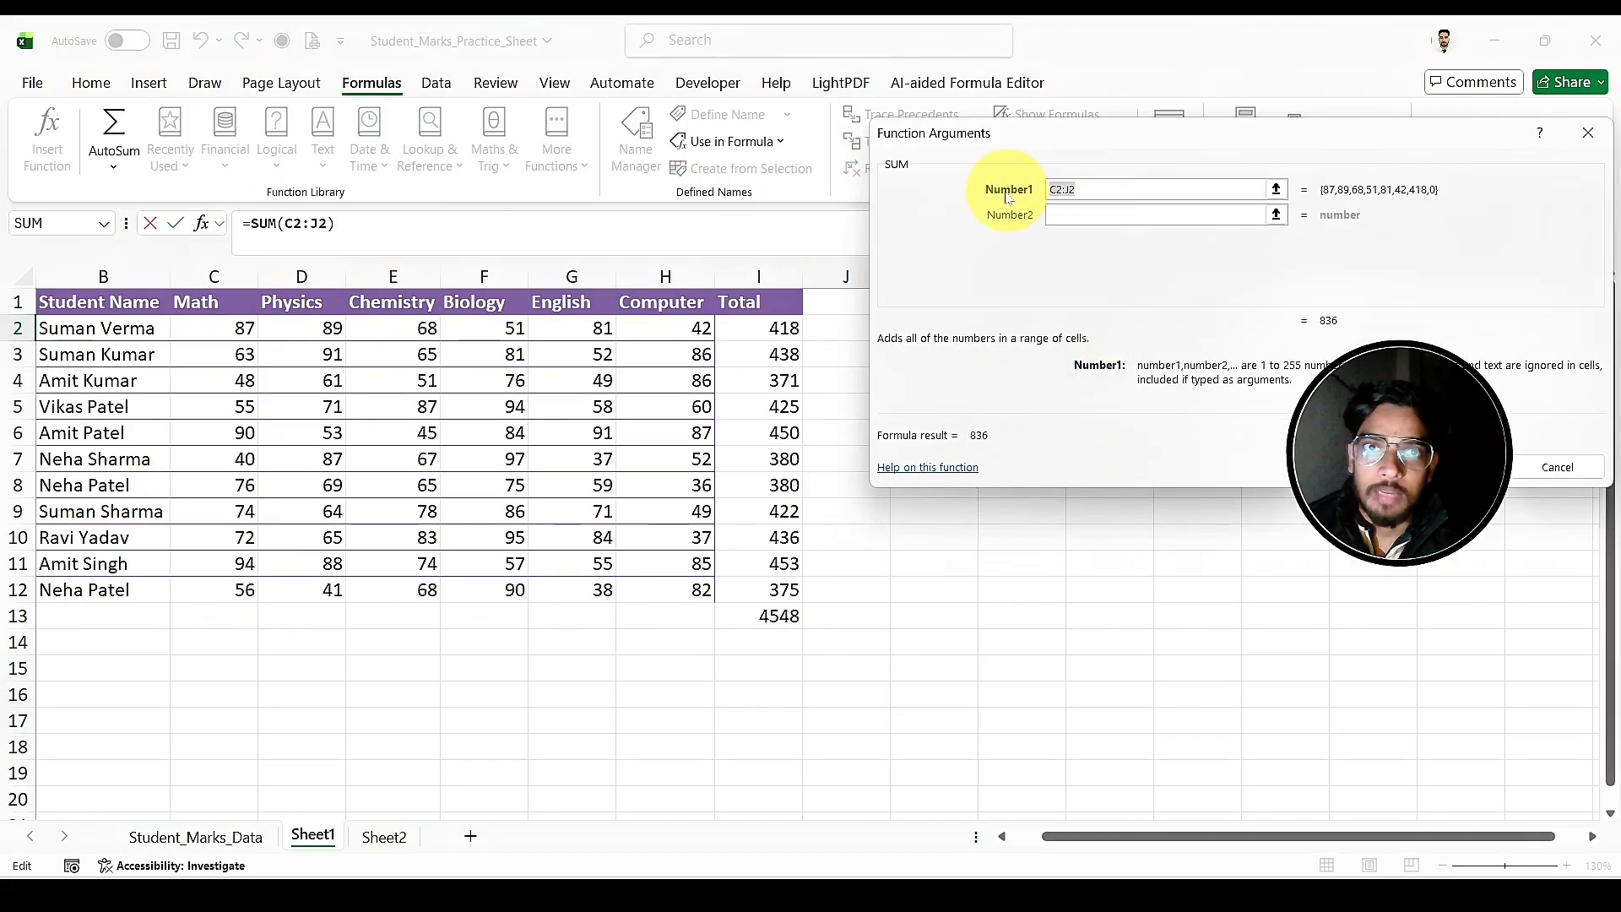
{"action": "left_click", "coordinate": [1277, 189]}
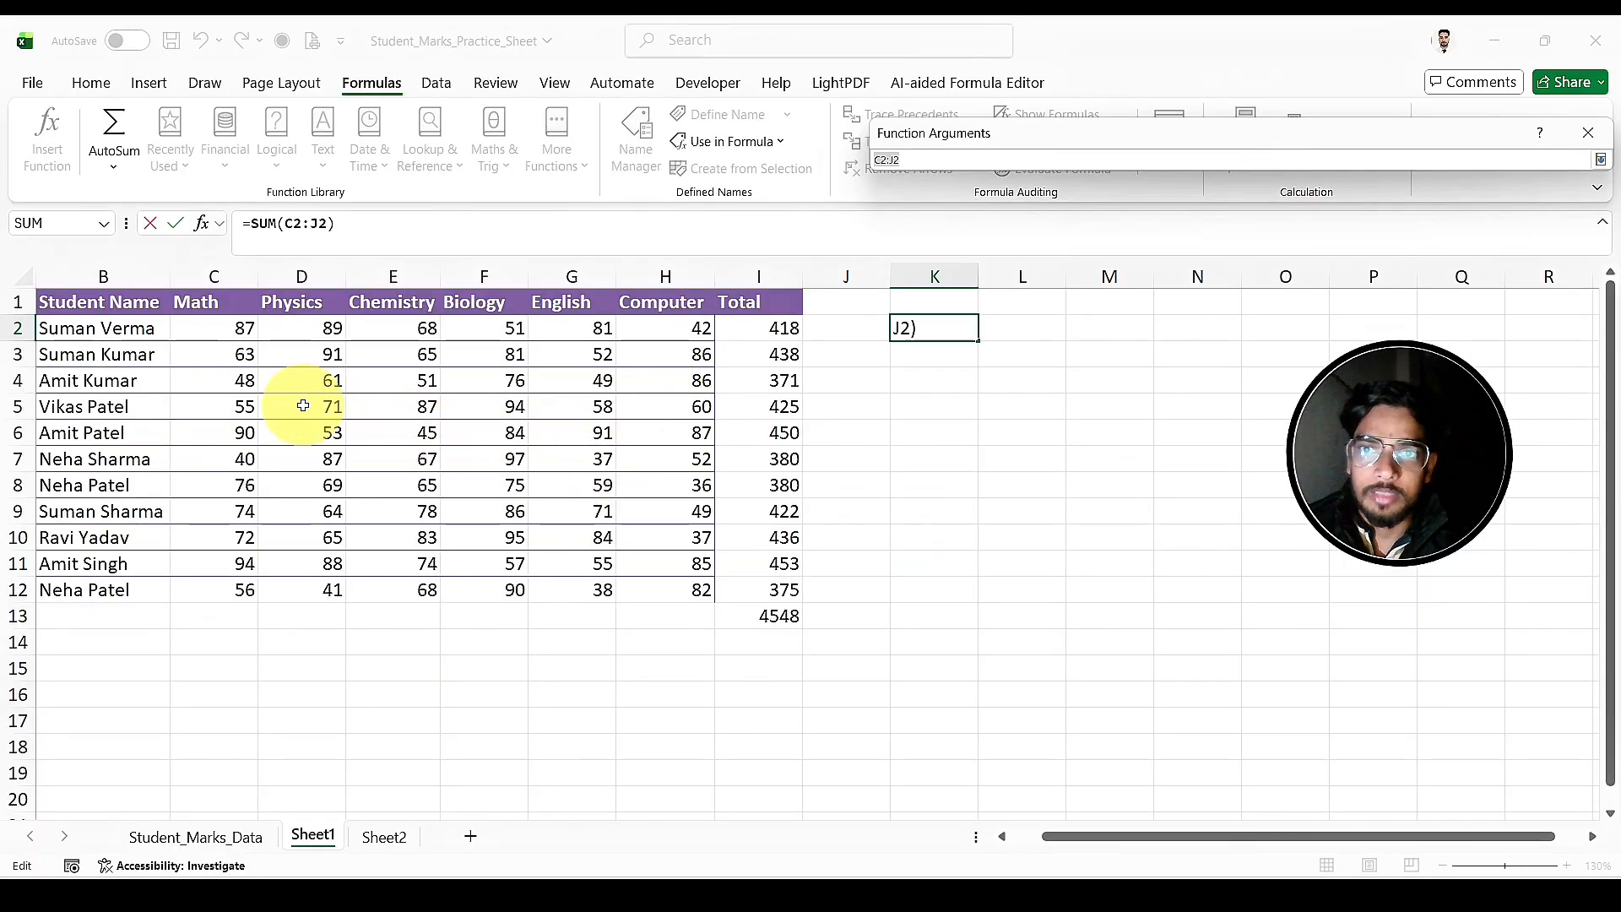
{"action": "left_click_drag", "start_coordinate": [302, 406], "coordinate": [479, 408]}
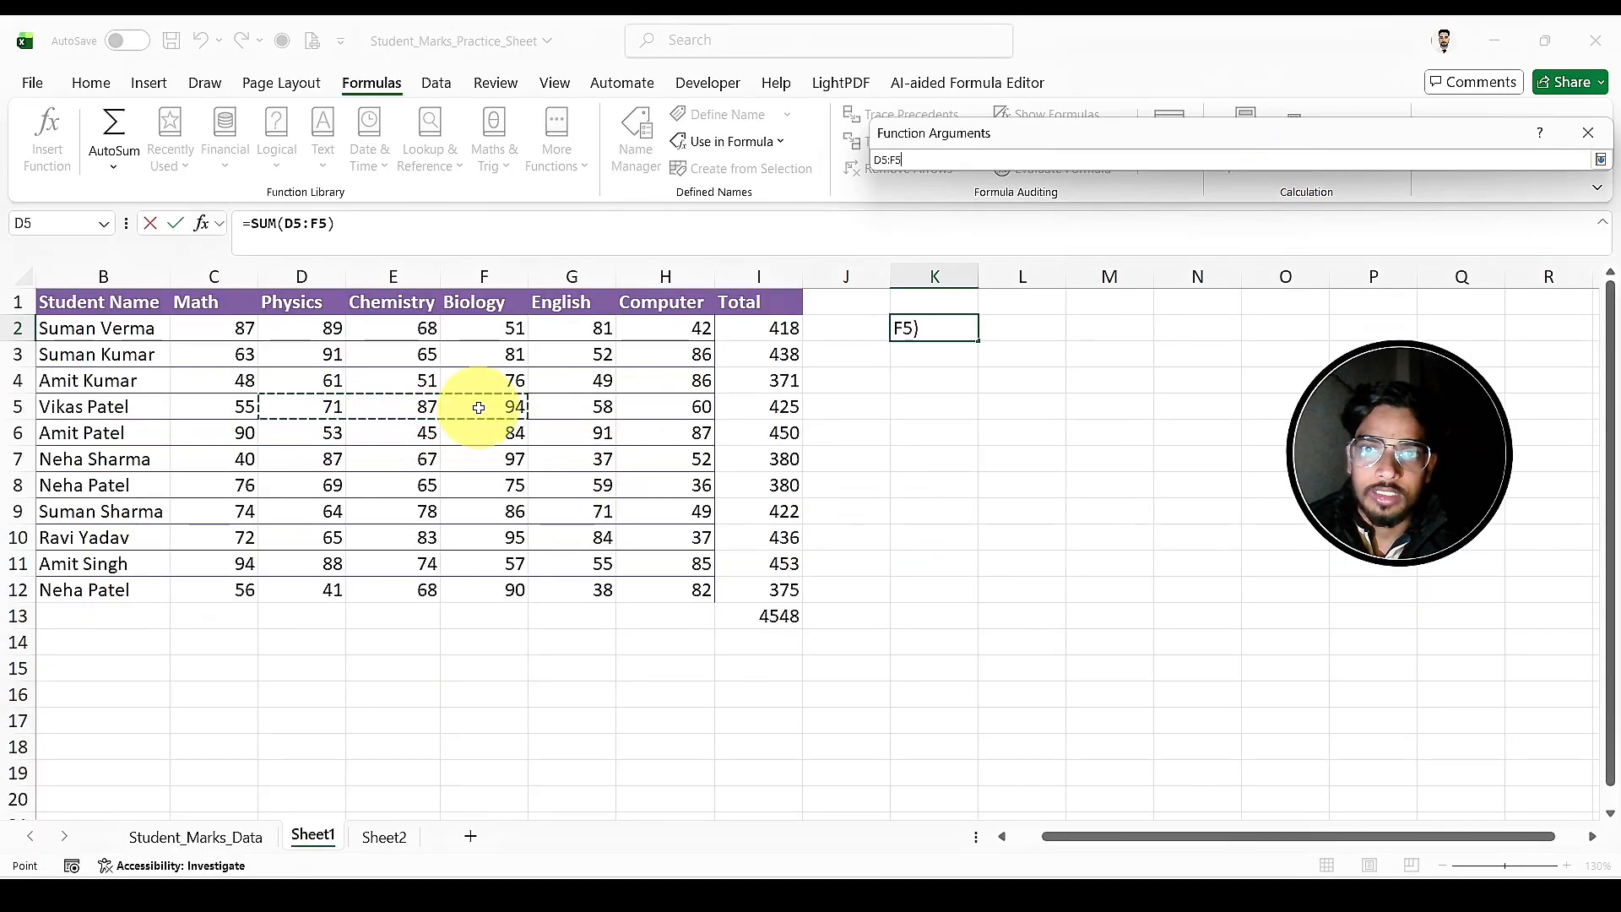
{"action": "left_click", "coordinate": [1602, 160]}
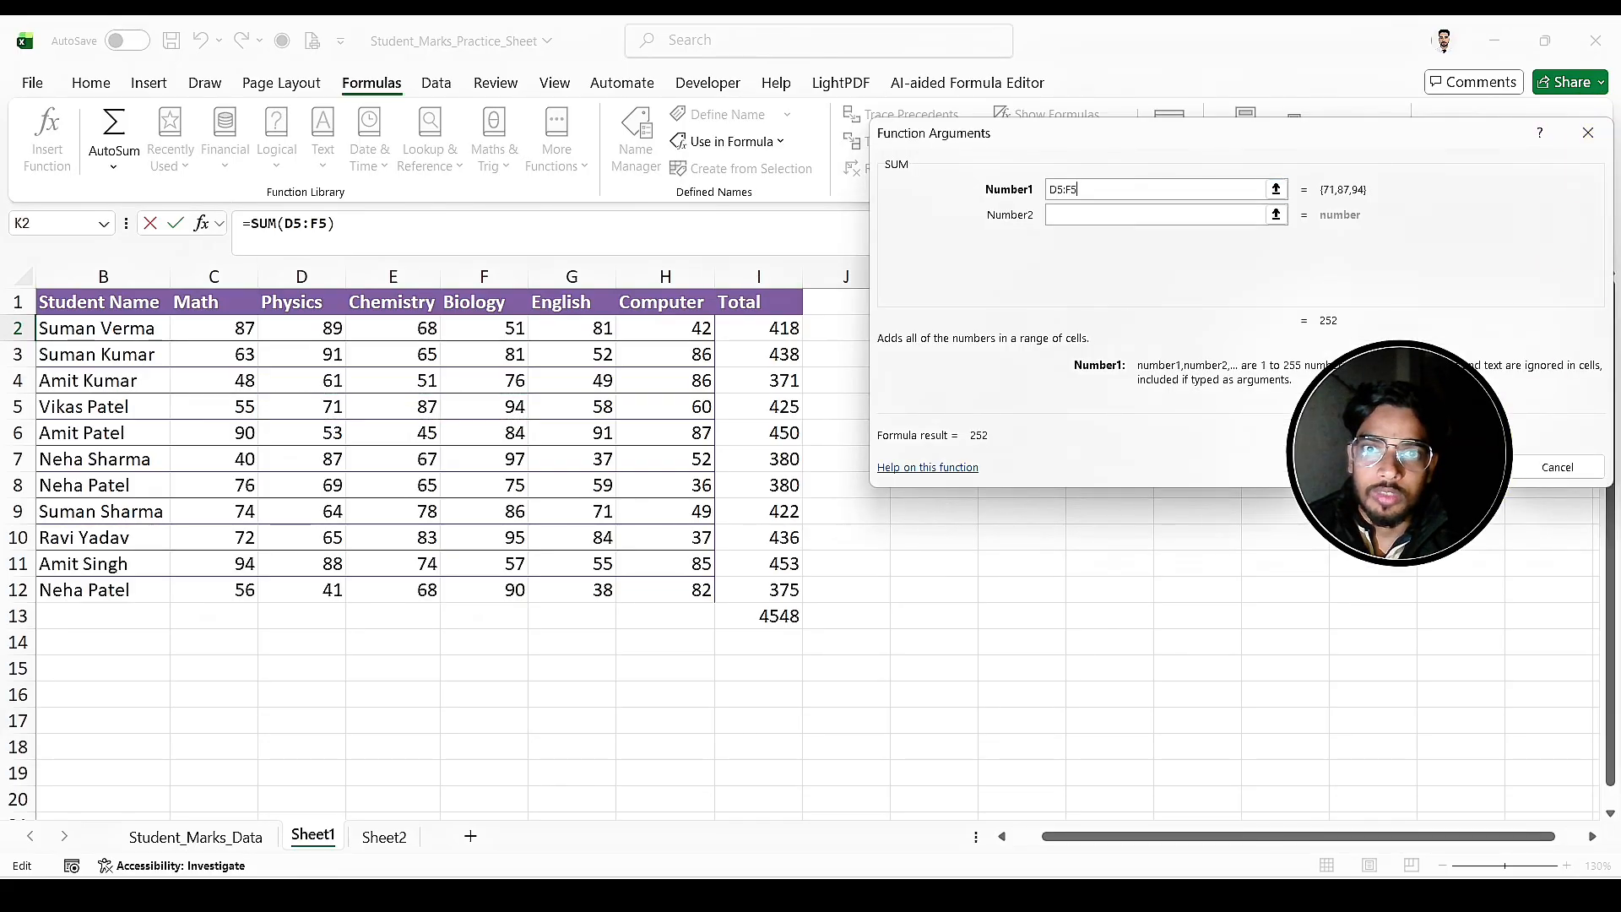
{"action": "key", "text": "Return"}
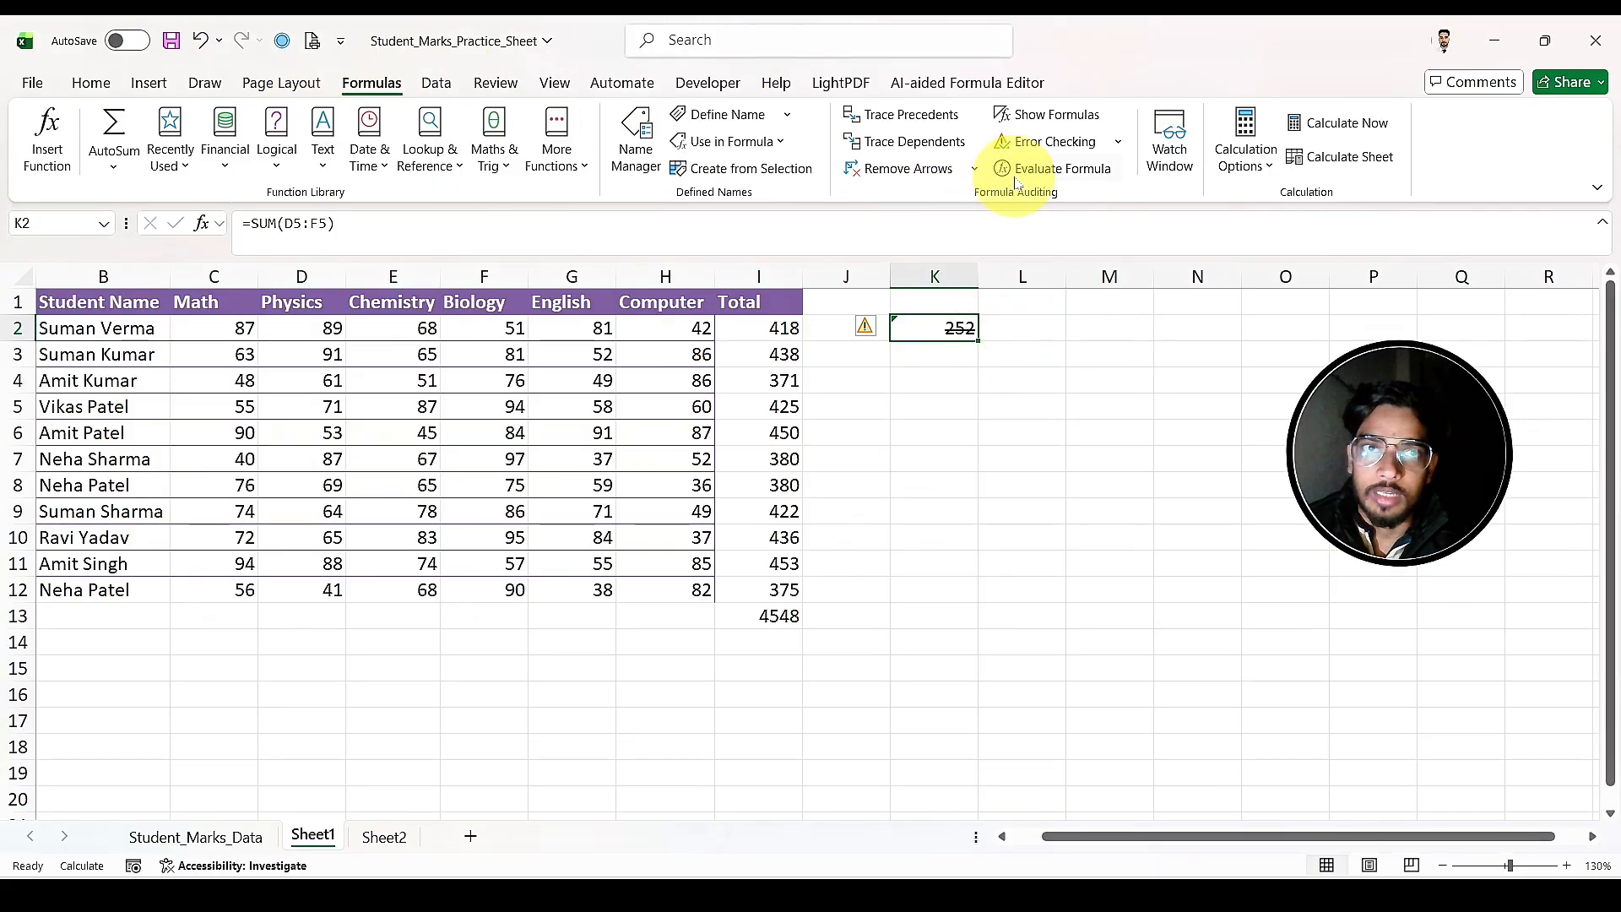
Step: Set the calculation mode to Automatic and clear the total formula from I2
{"action": "left_click", "coordinate": [1245, 156]}
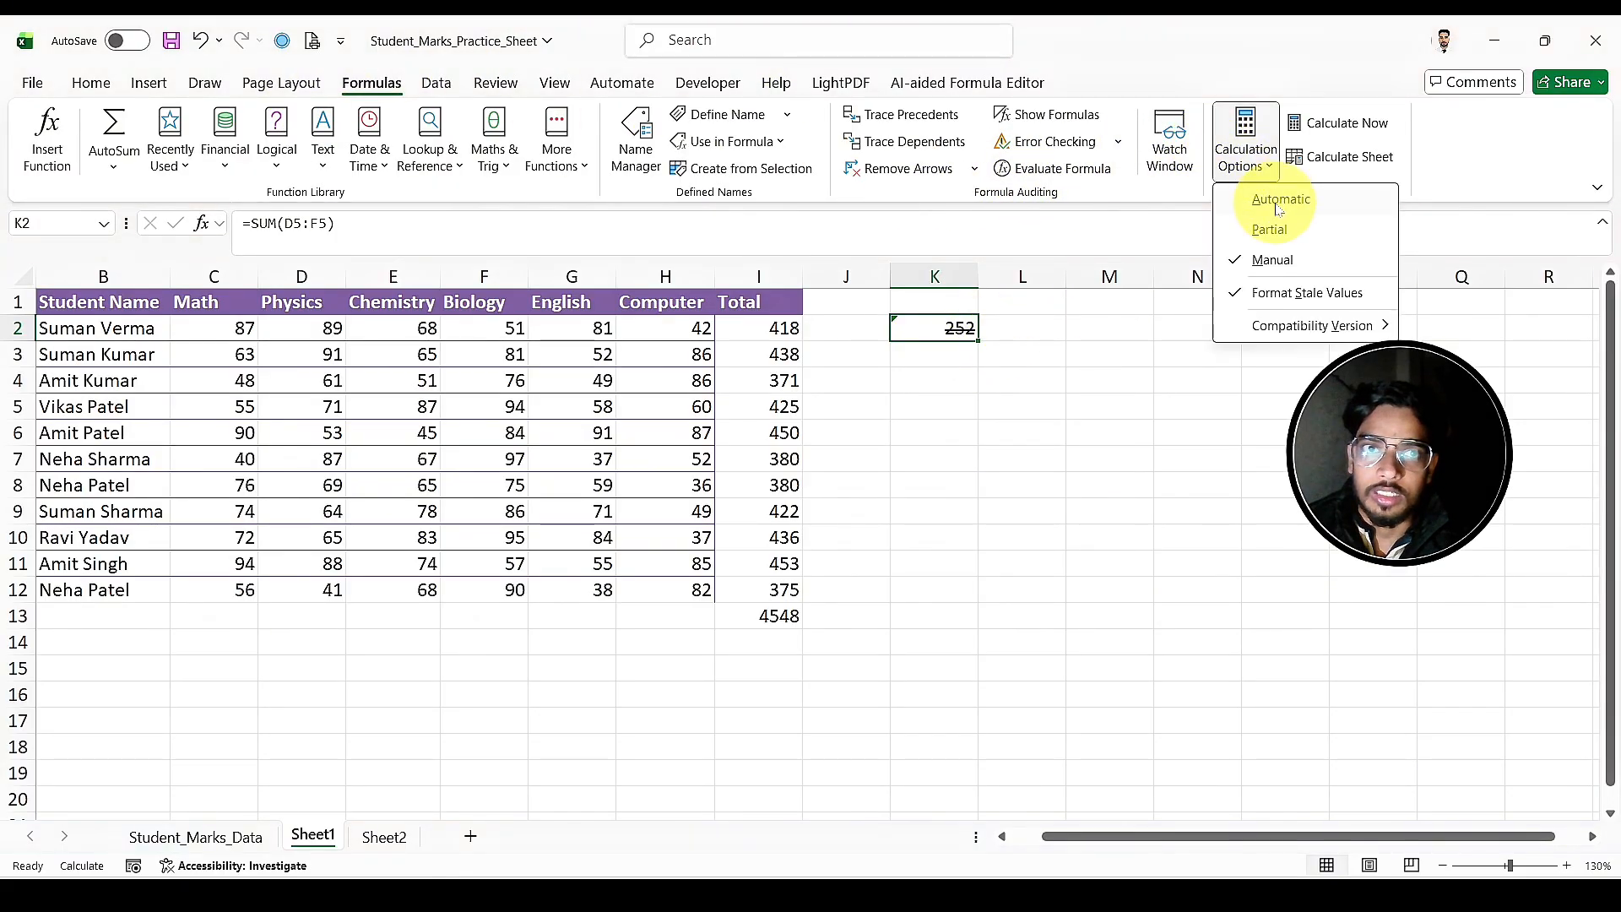
{"action": "left_click", "coordinate": [1278, 209]}
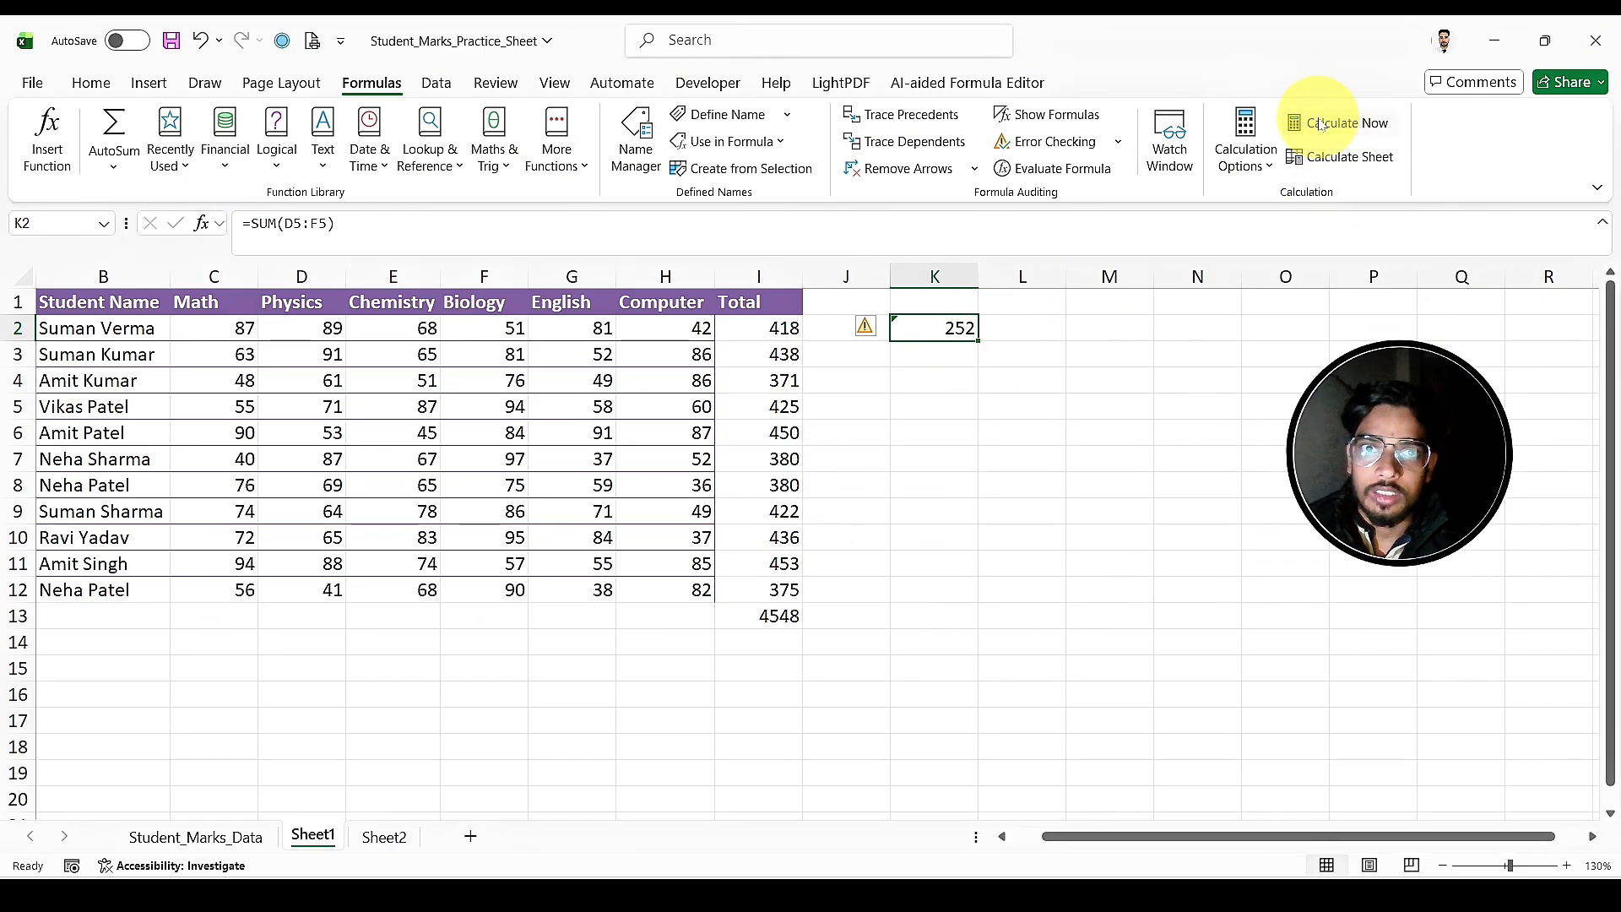
{"action": "left_click", "coordinate": [790, 329]}
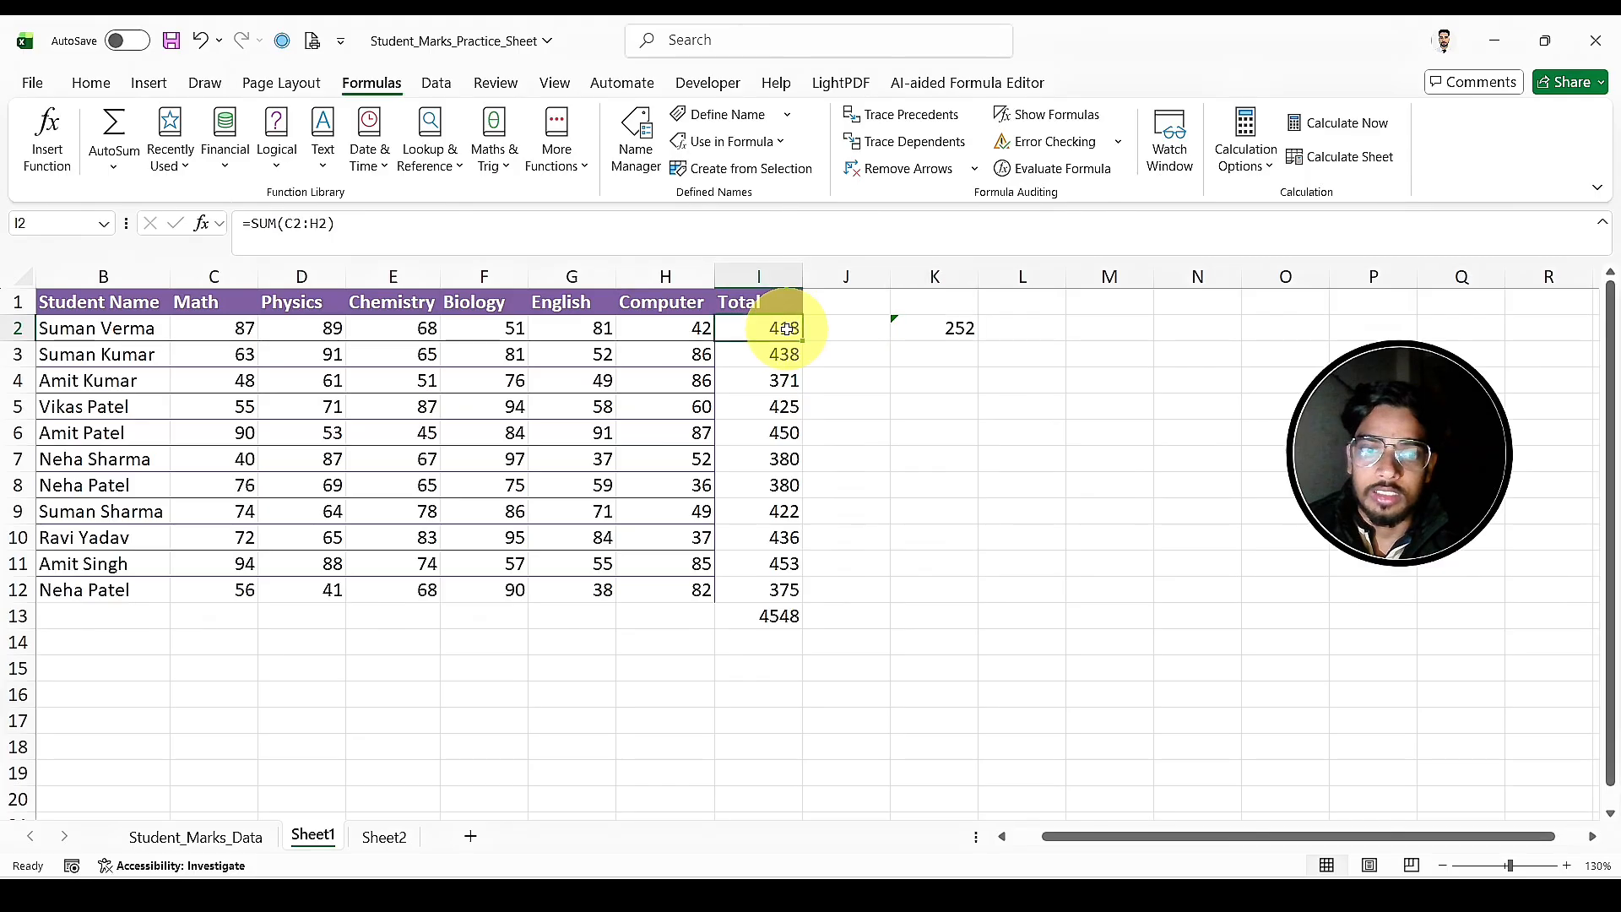
{"action": "double_click", "coordinate": [787, 329]}
{"action": "left_click", "coordinate": [881, 401]}
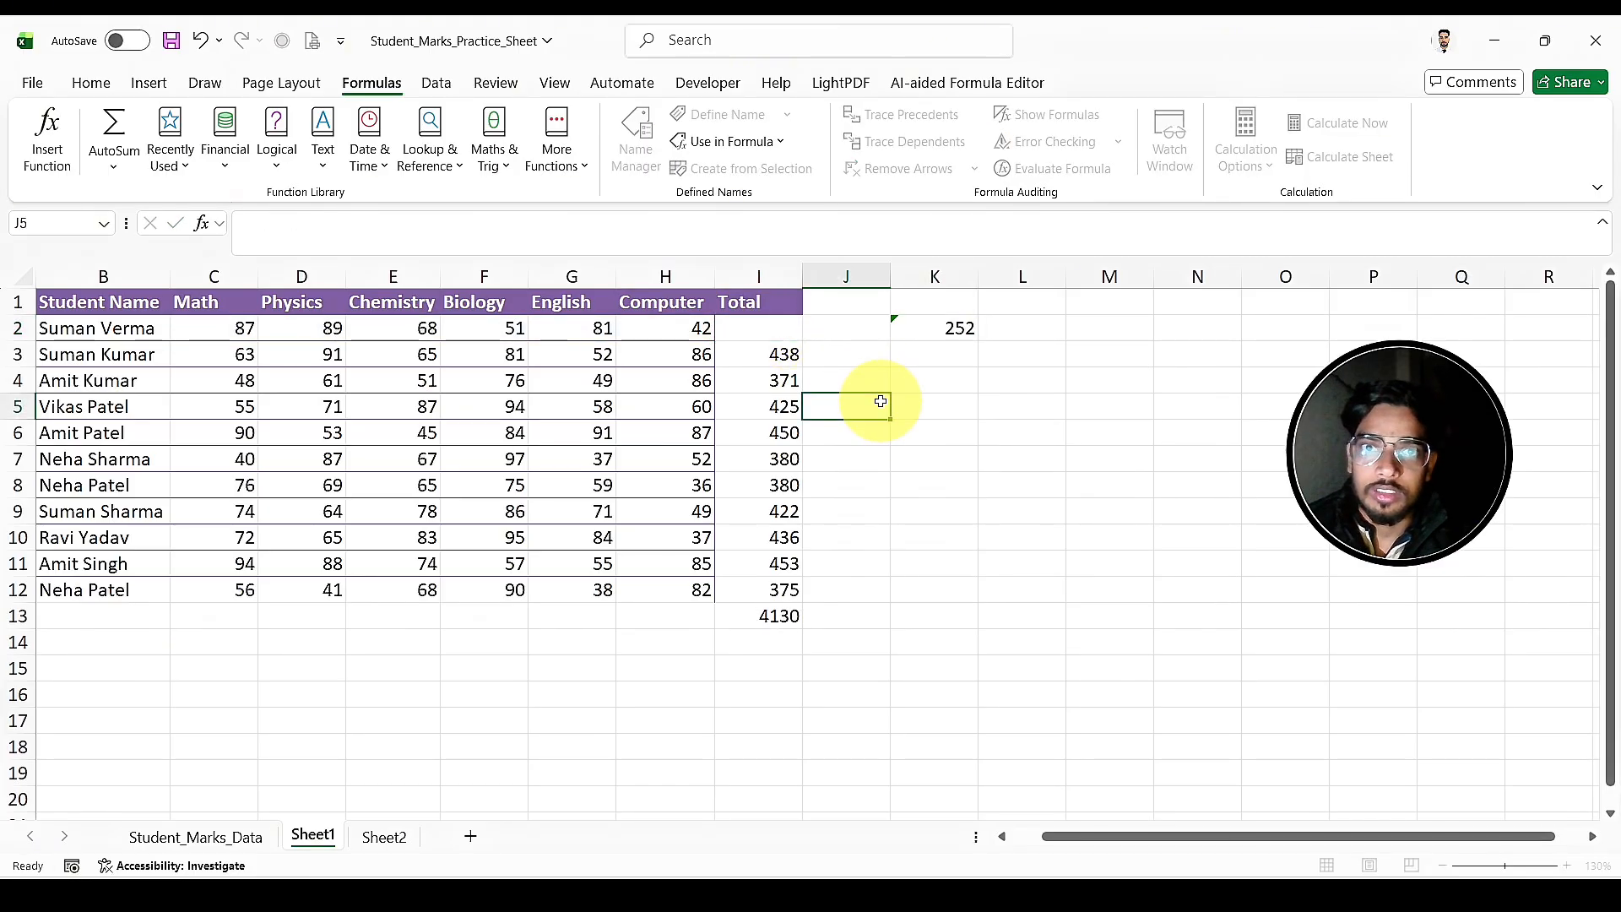
Step: Insert the SUM function in I2 of Sheet1 with the range C2:H2 as its first argument
{"action": "left_click", "coordinate": [772, 330]}
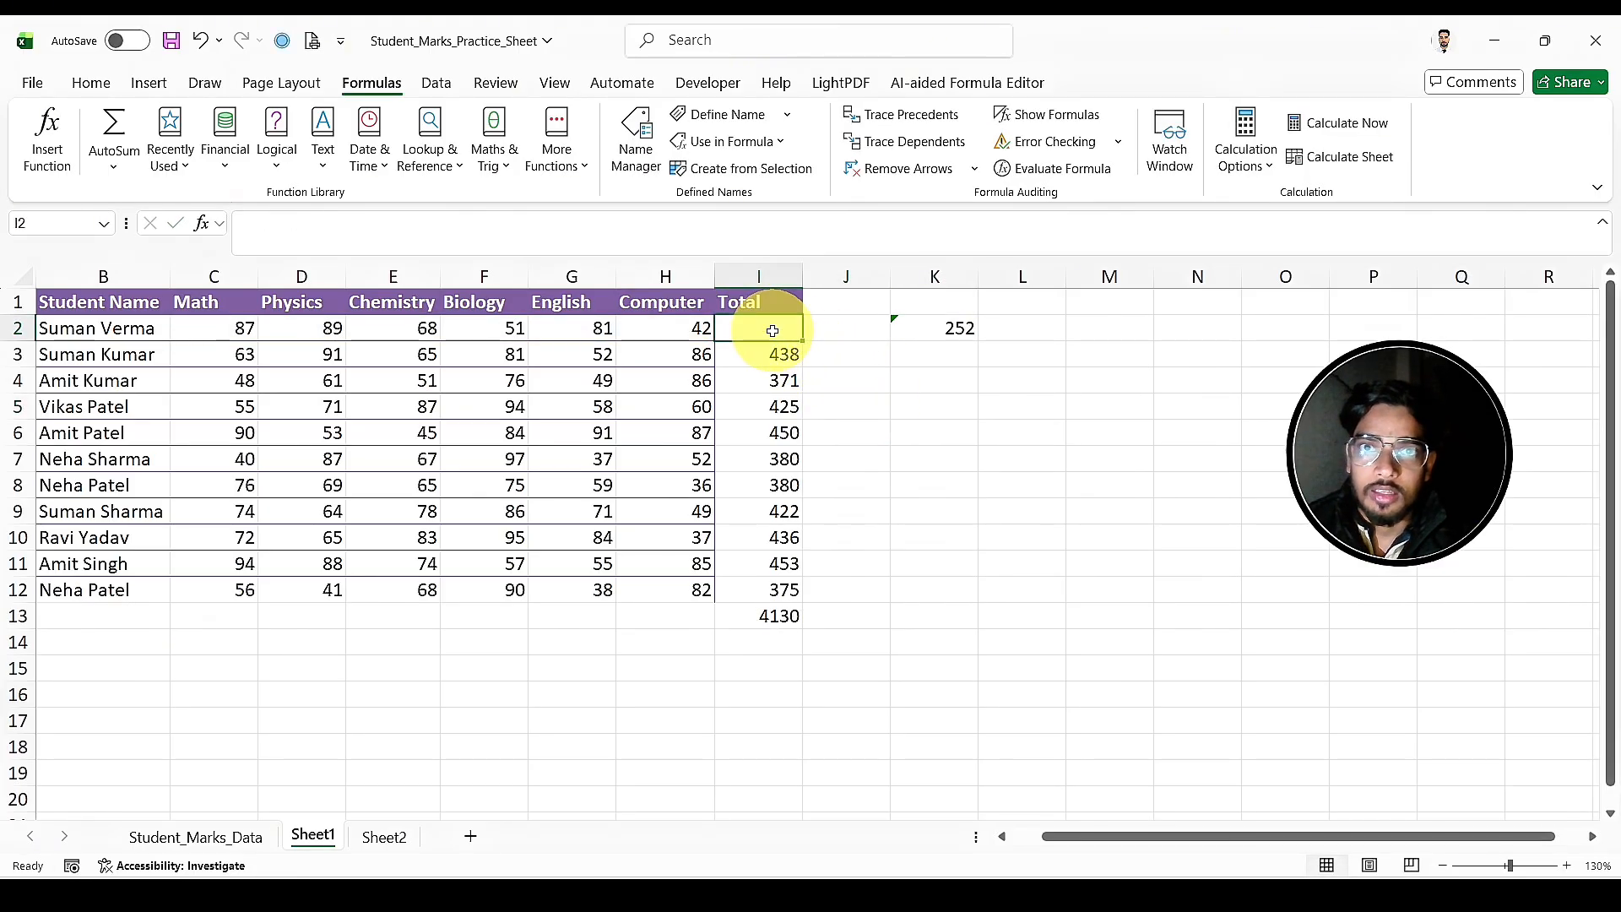
{"action": "left_click", "coordinate": [48, 144]}
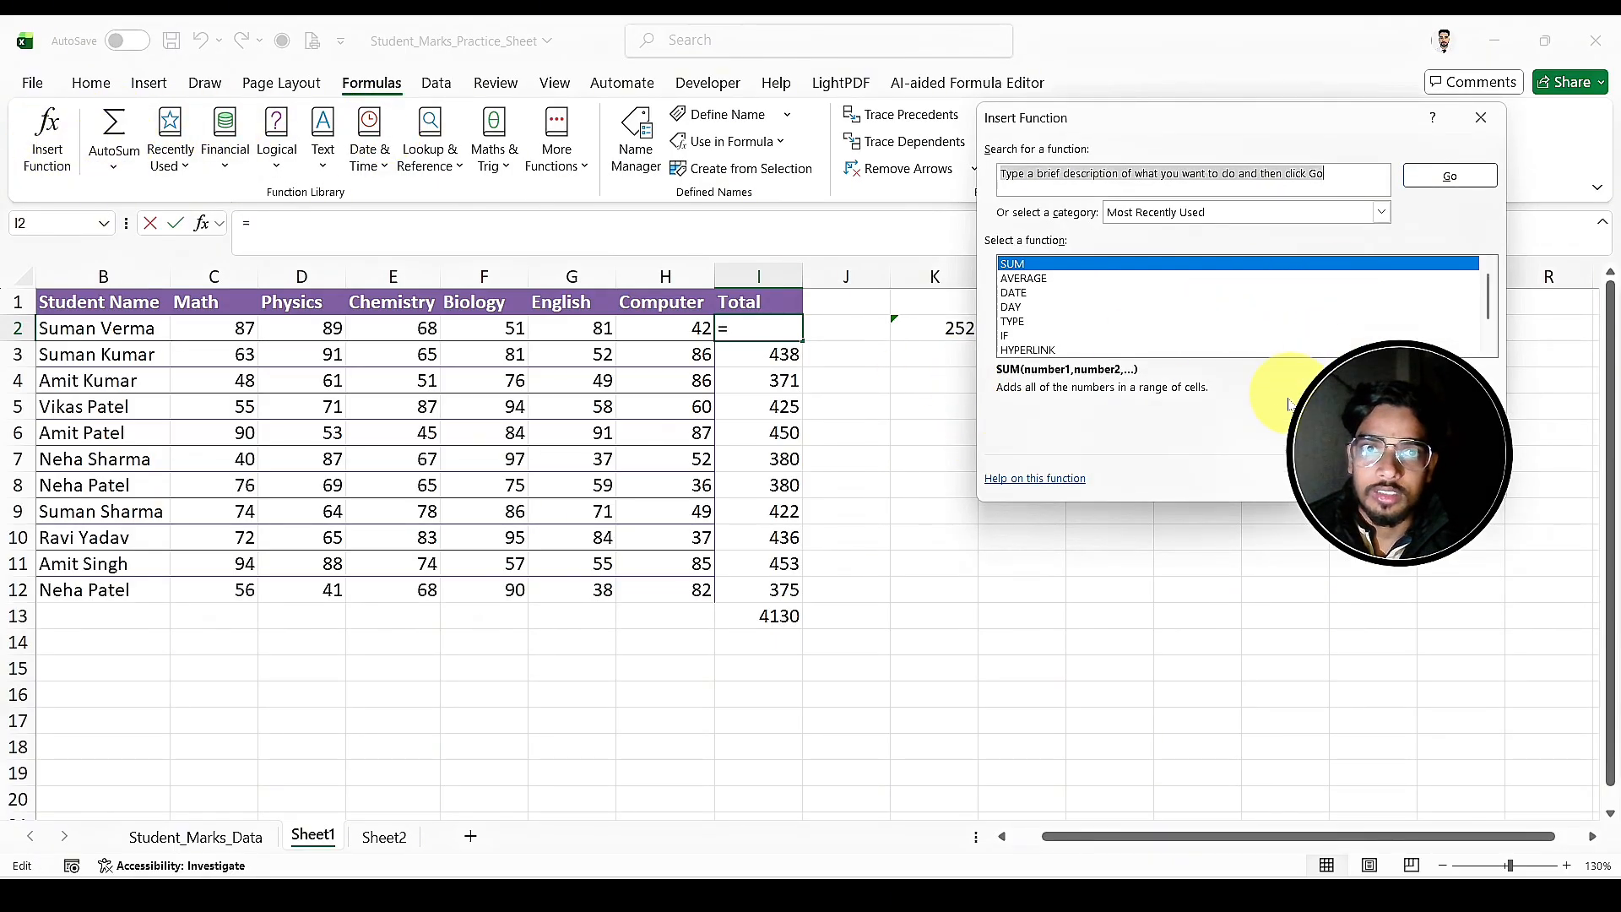
{"action": "left_click", "coordinate": [1348, 479]}
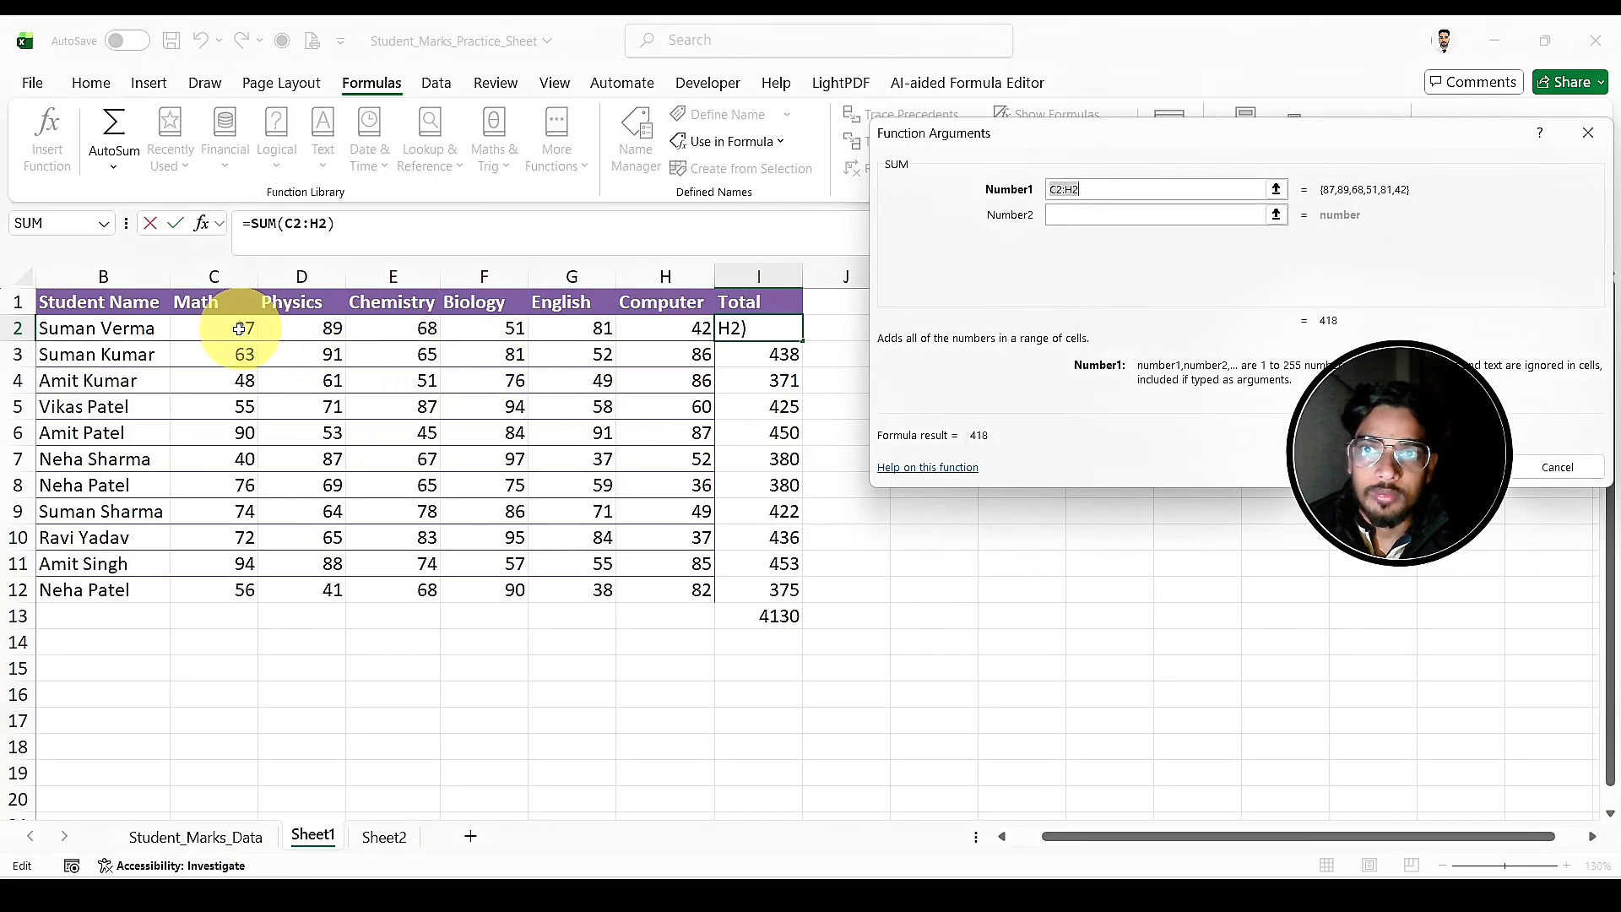
{"action": "left_click_drag", "start_coordinate": [240, 329], "coordinate": [682, 331]}
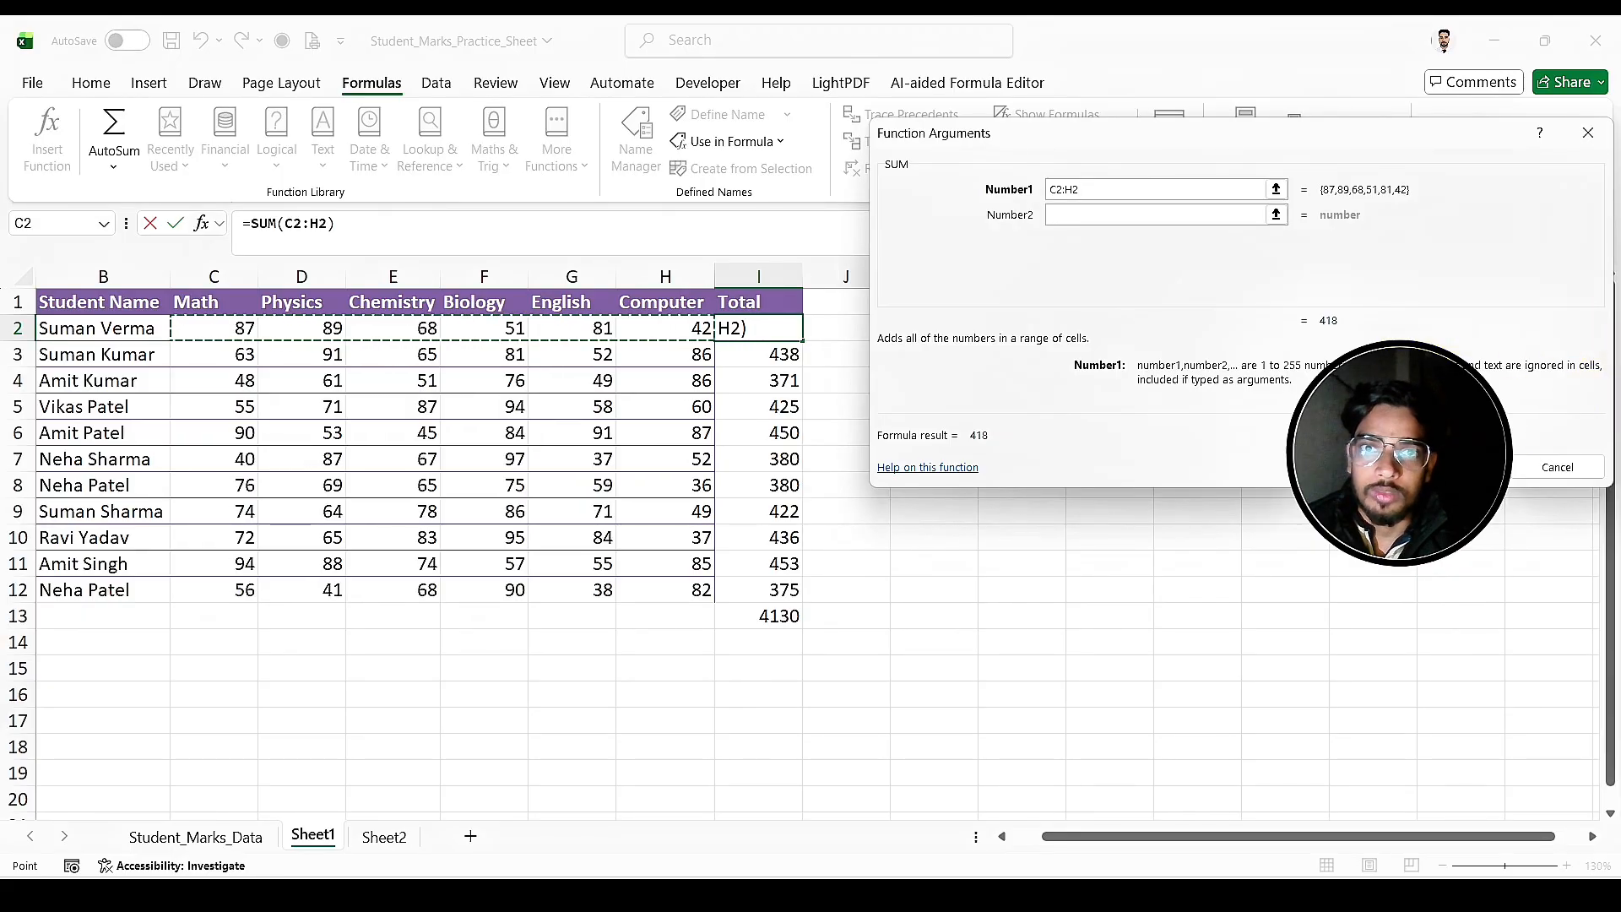
{"action": "key", "text": "Return"}
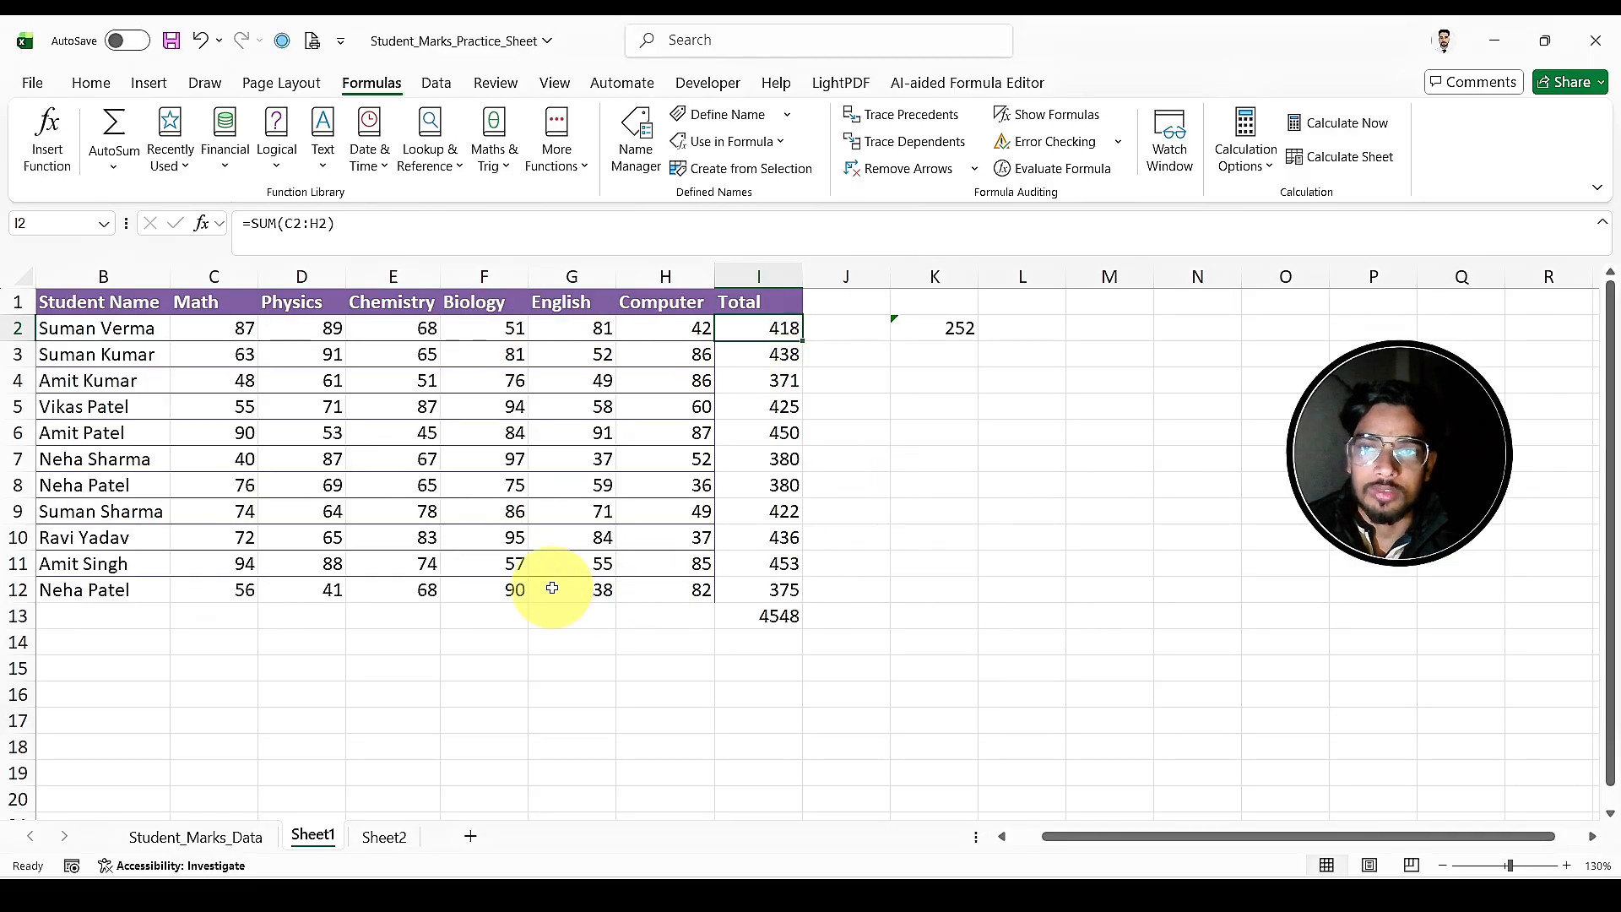
{"action": "left_click", "coordinate": [95, 179]}
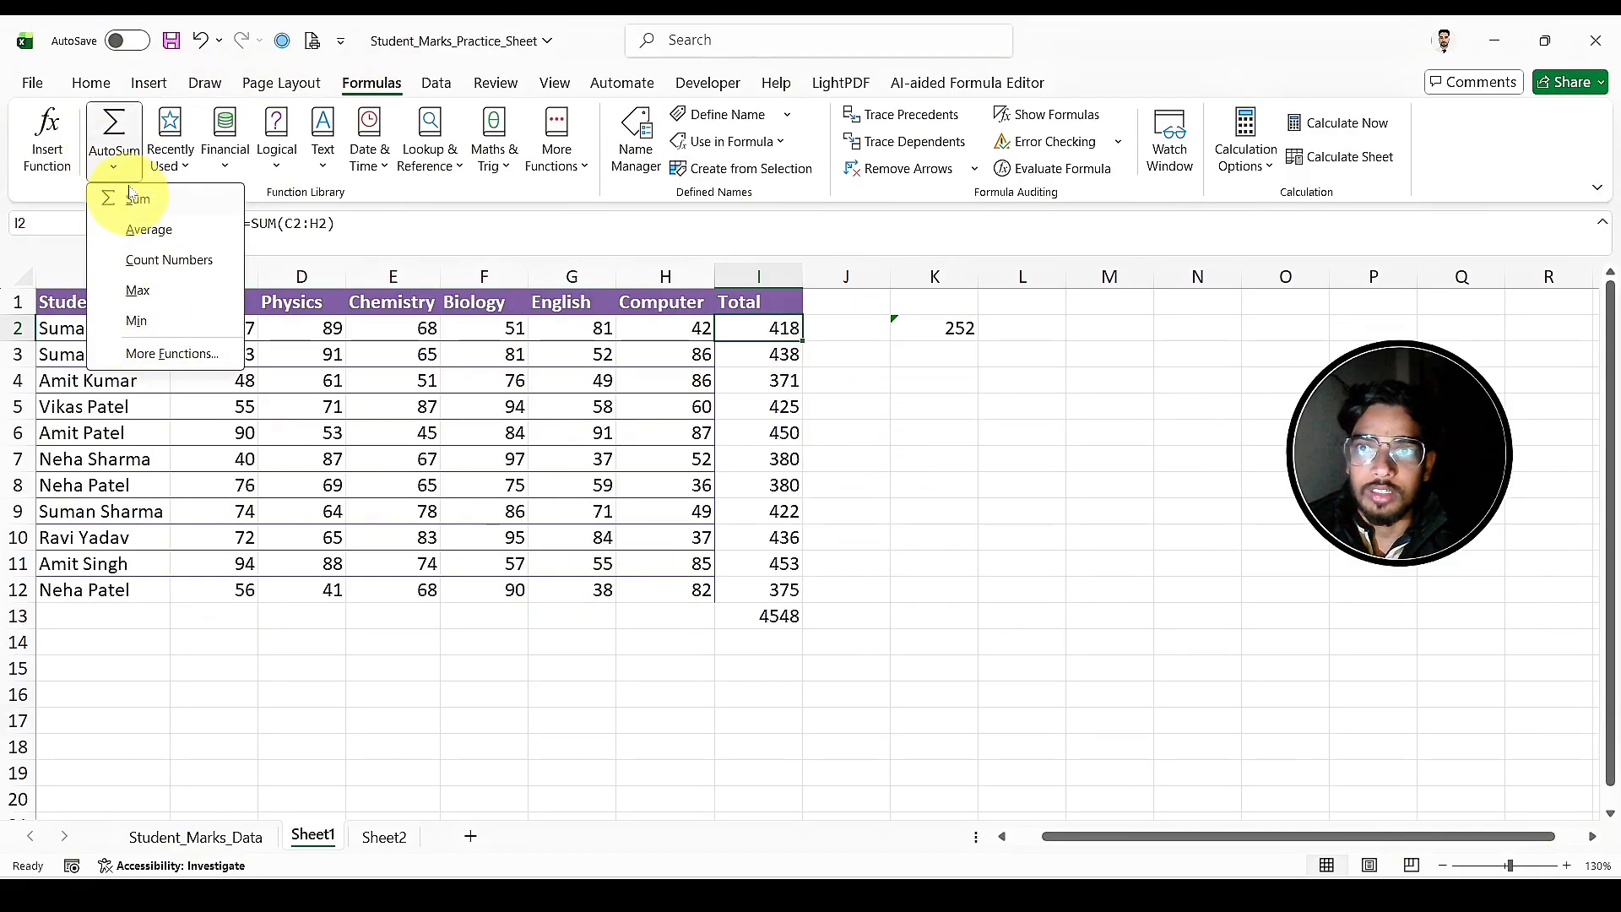
{"action": "left_click", "coordinate": [824, 359]}
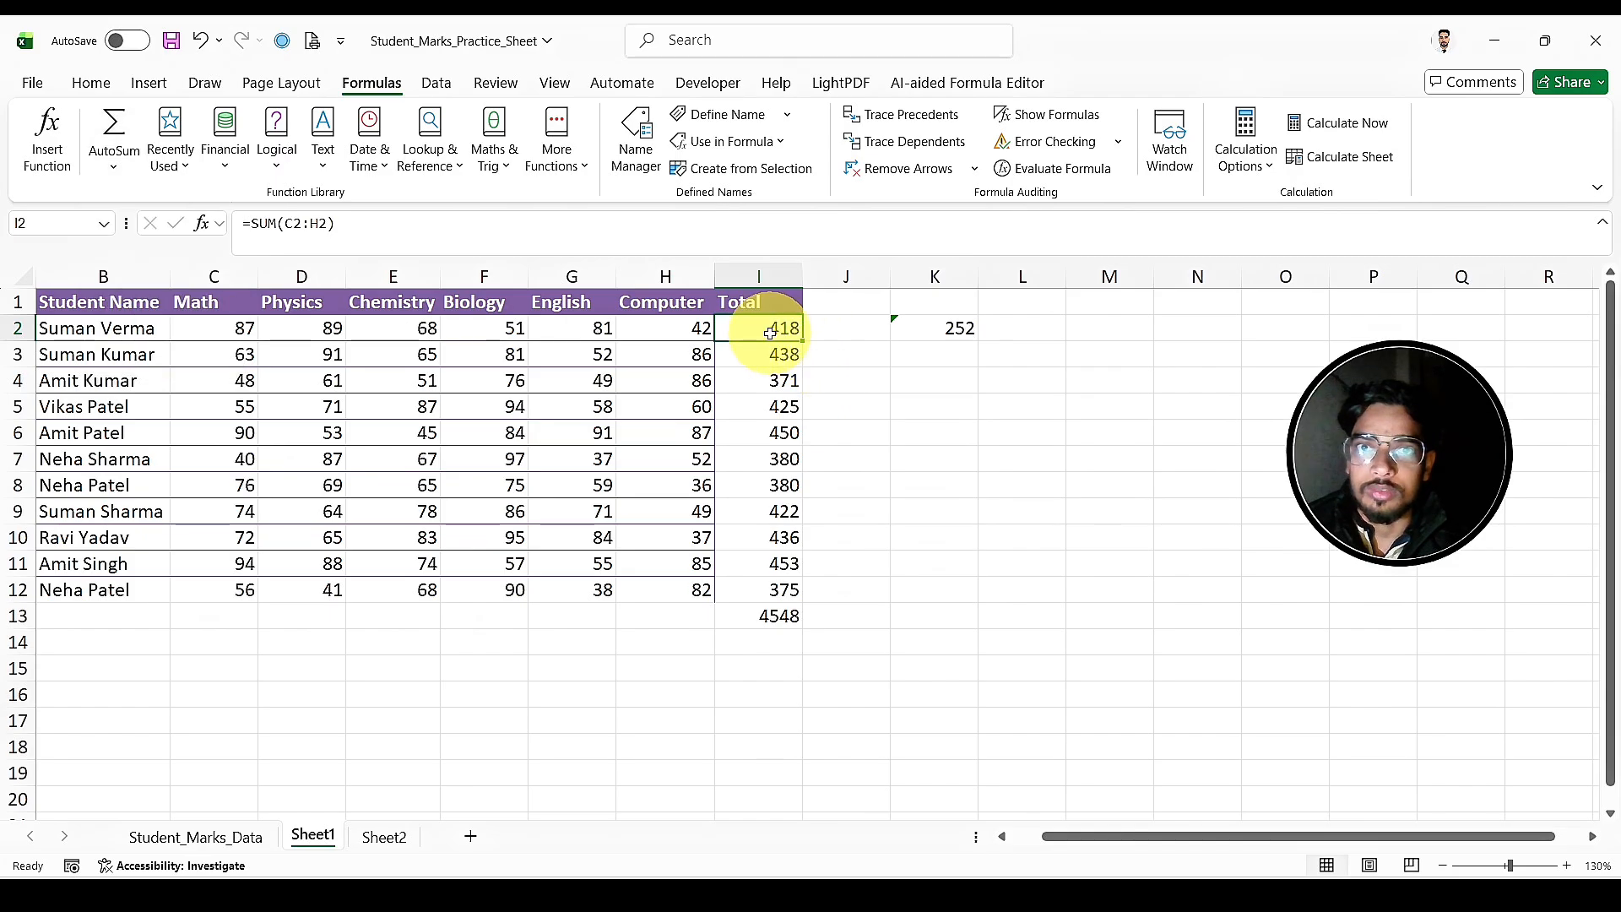
{"action": "left_click", "coordinate": [900, 403]}
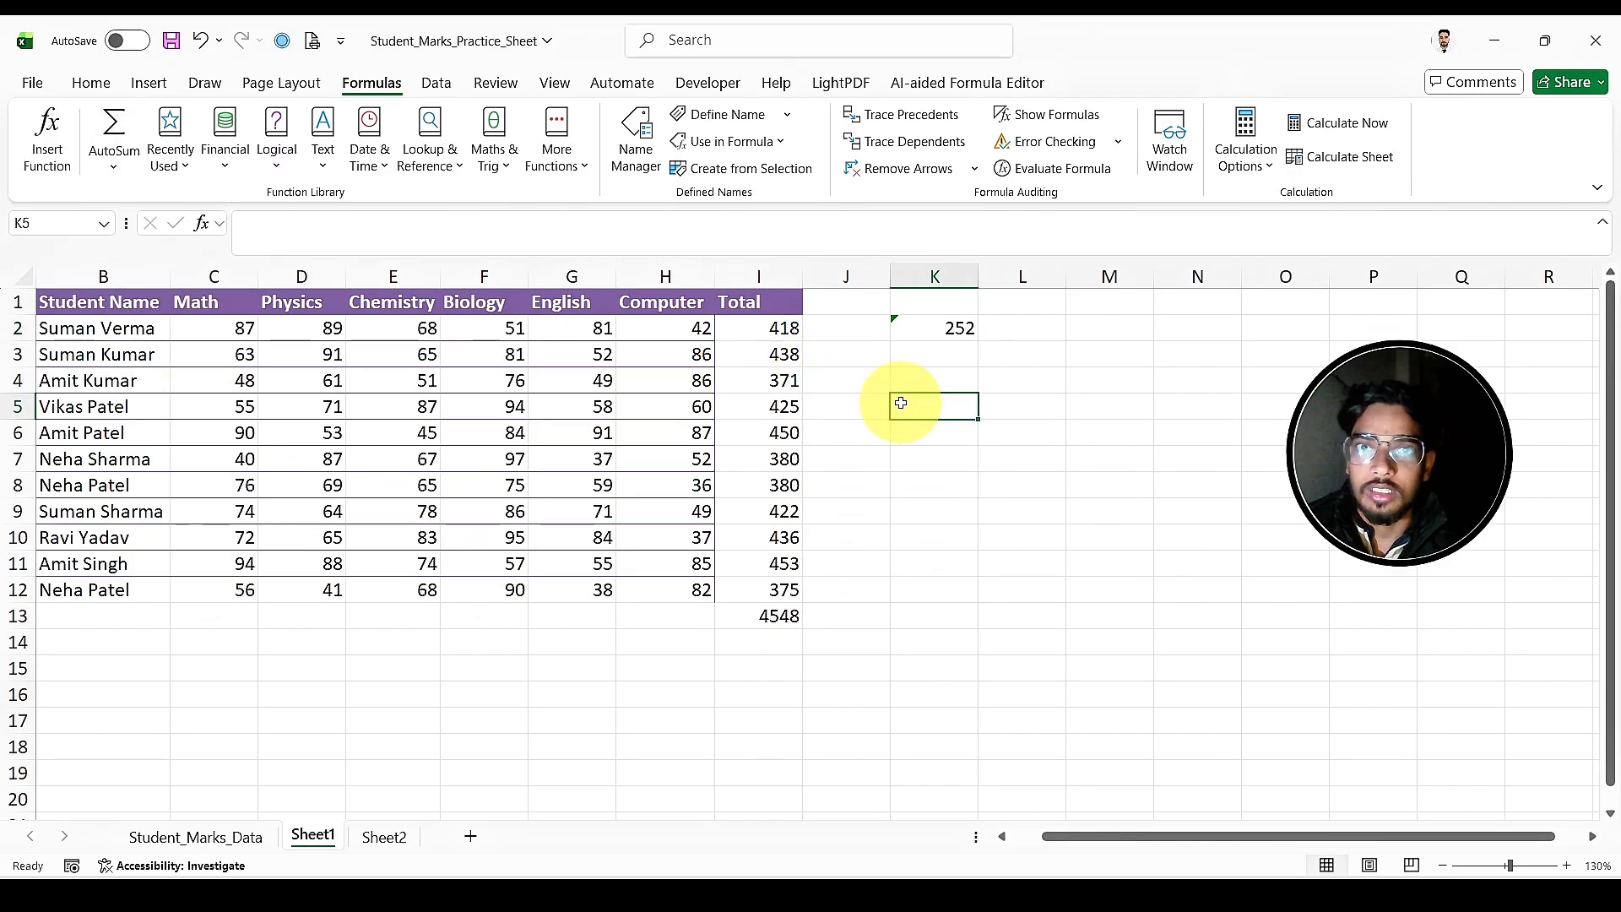
{"action": "left_click", "coordinate": [773, 341]}
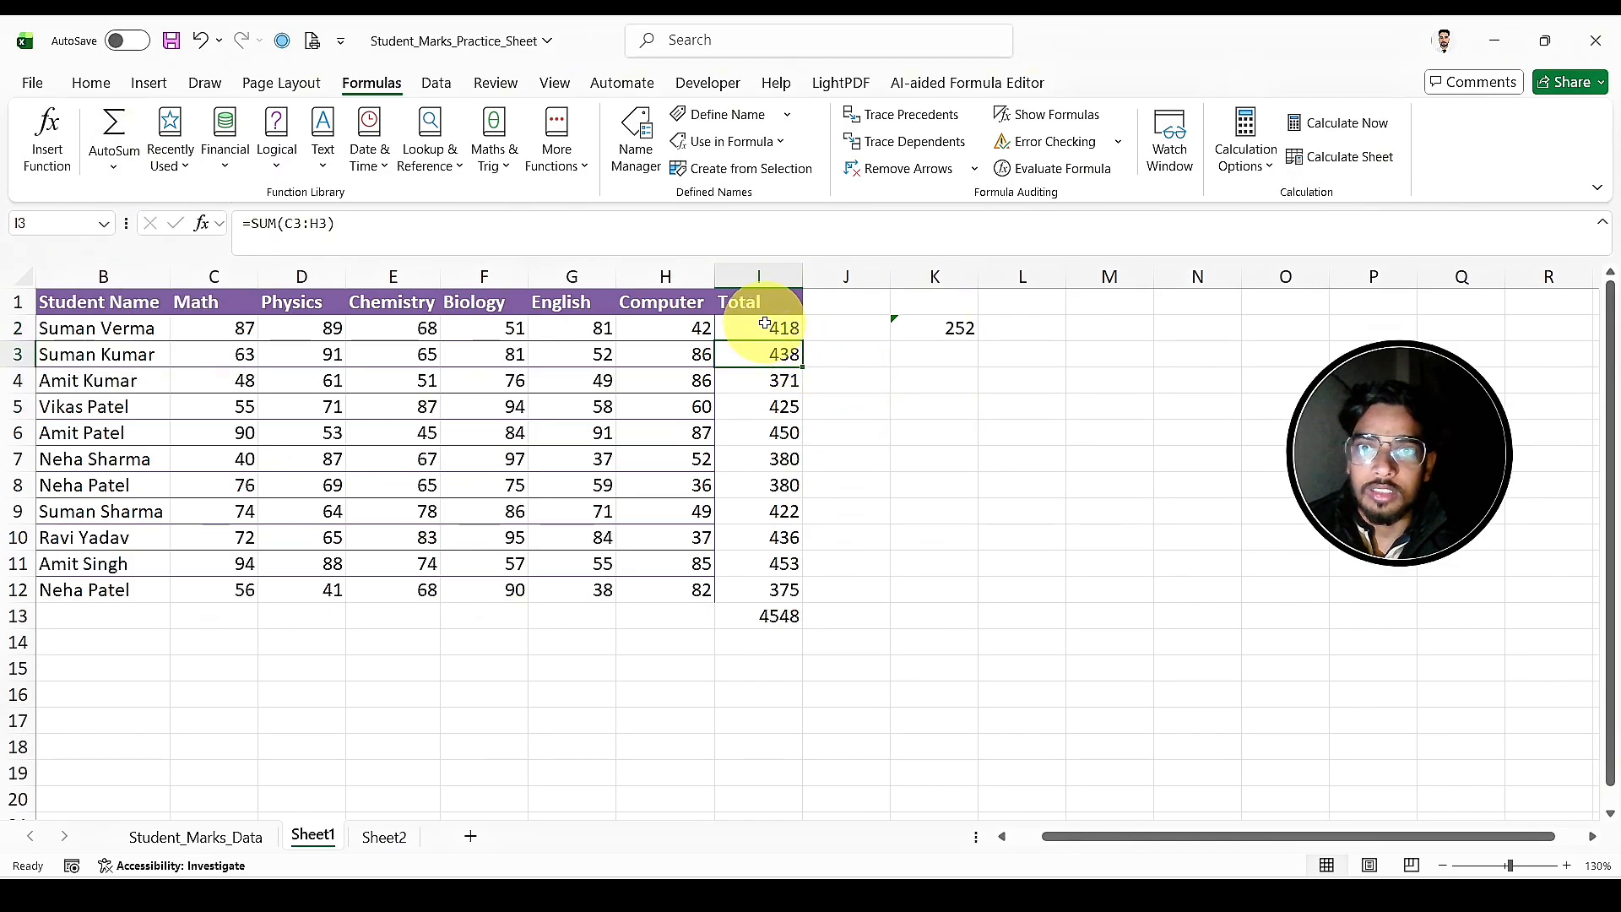
{"action": "left_click", "coordinate": [765, 324]}
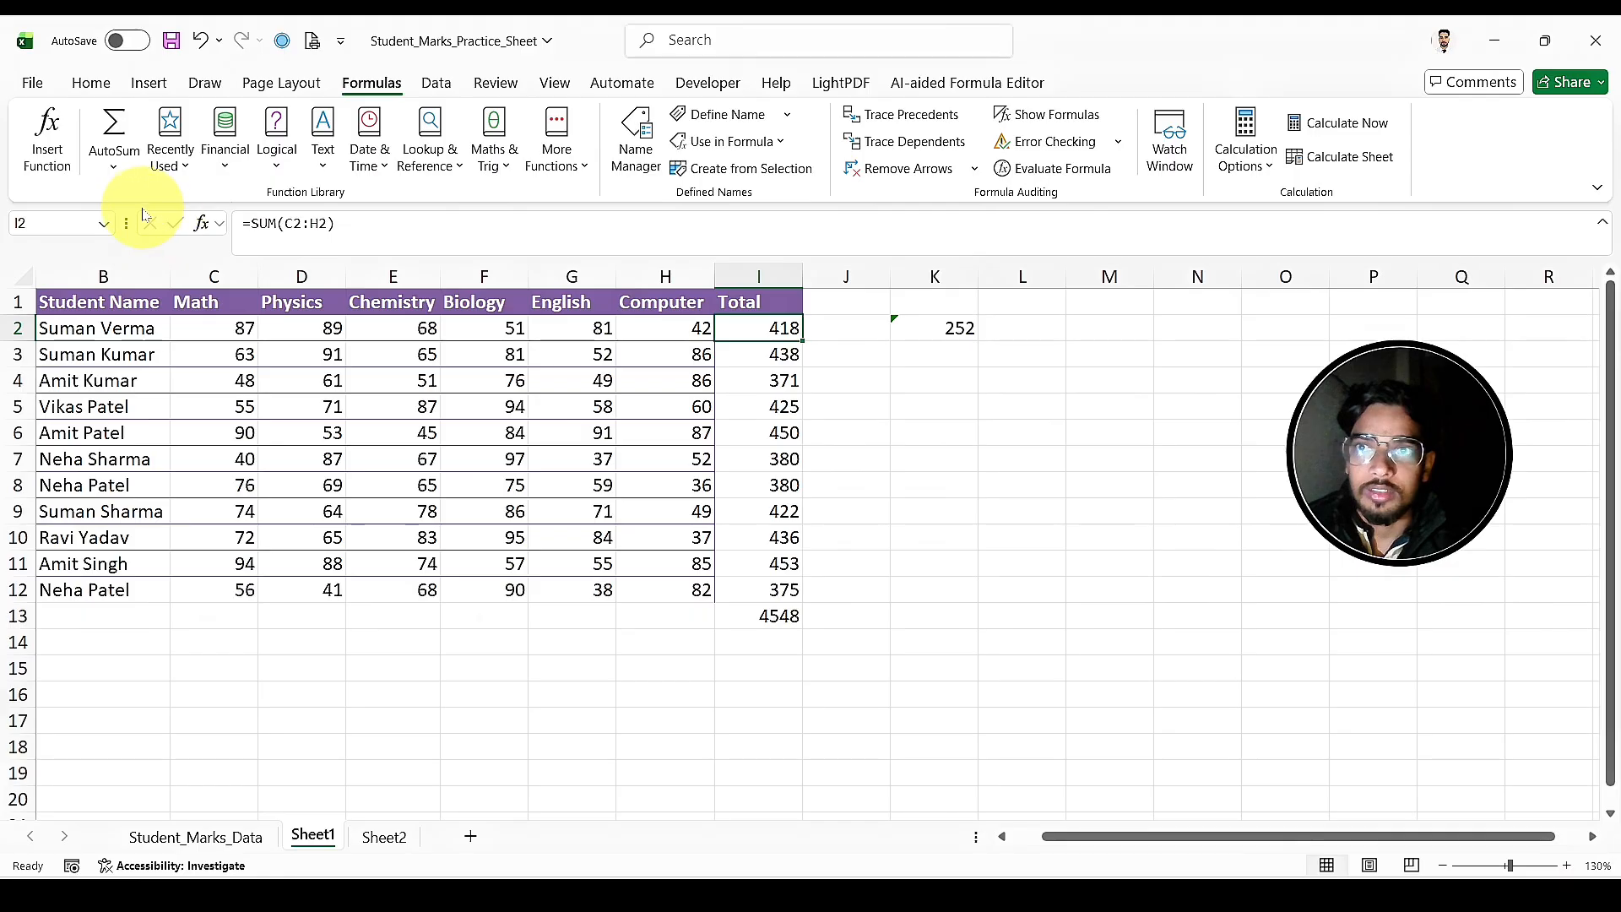
{"action": "left_click", "coordinate": [113, 165]}
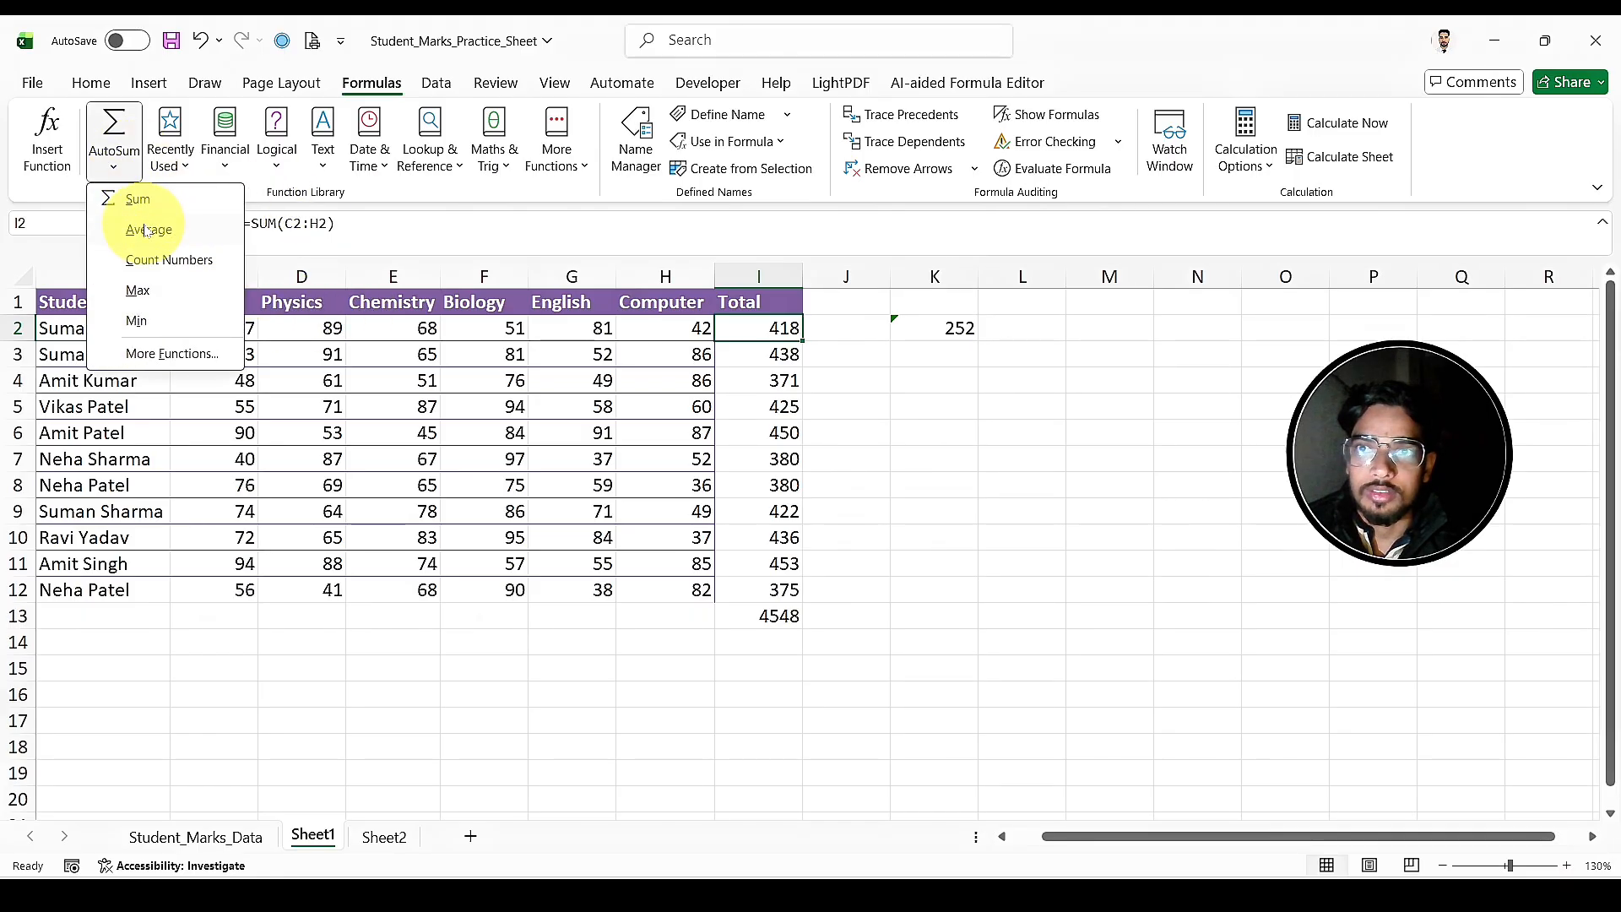
{"action": "key", "text": "Escape"}
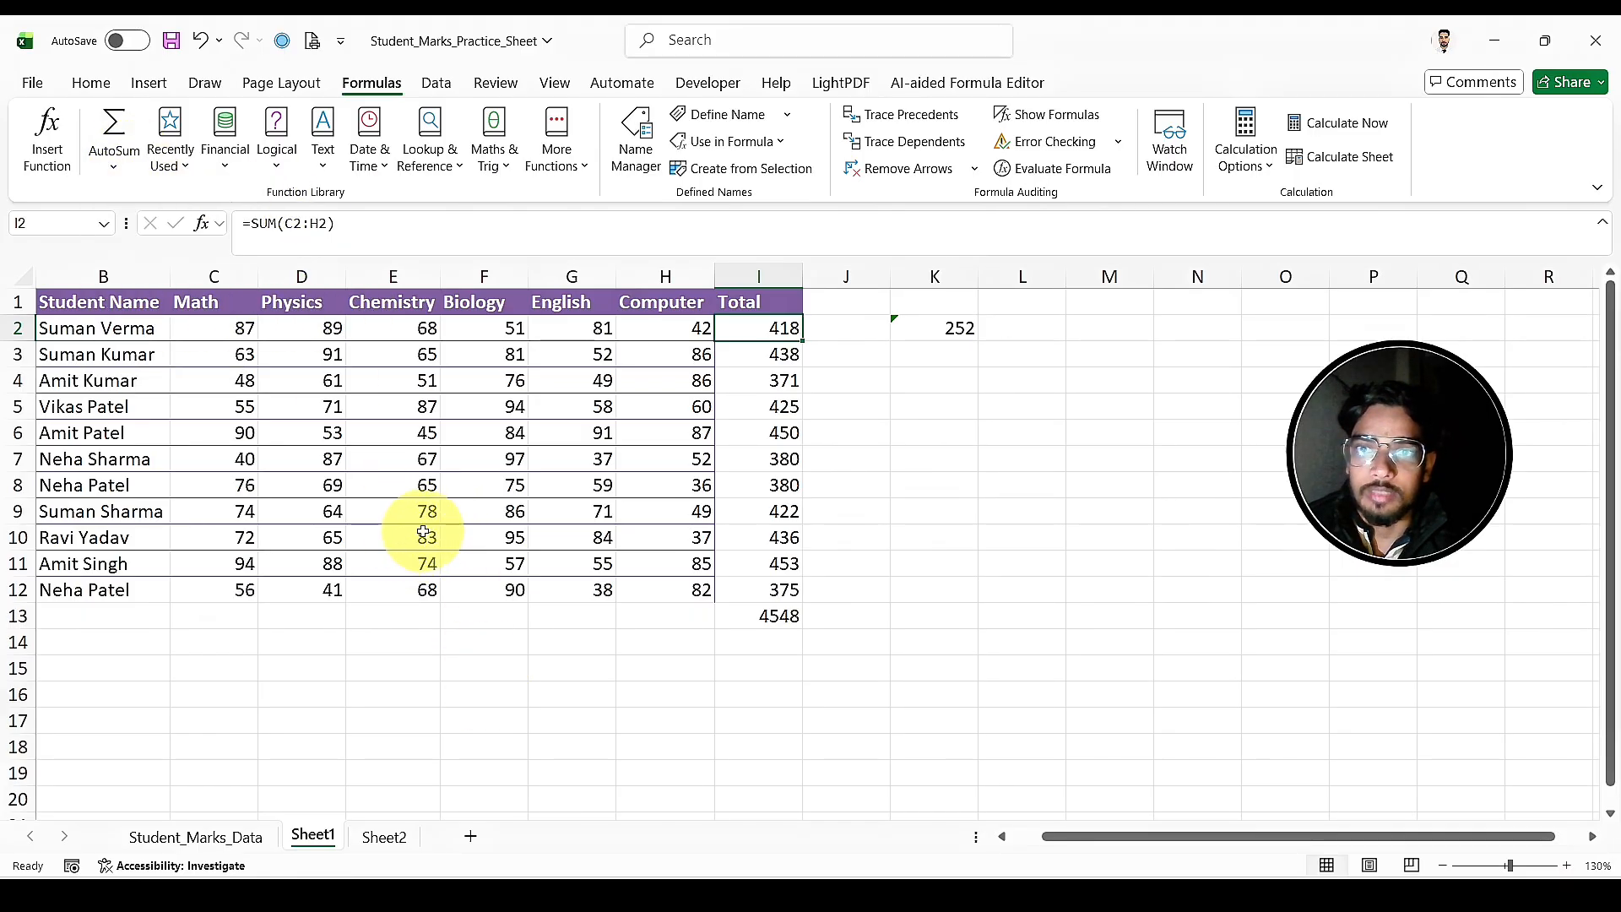
Step: Try AutoSum's Average on the Chemistry marks in E10:E12, placing the result in E13
{"action": "left_click", "coordinate": [424, 534]}
{"action": "left_click_drag", "start_coordinate": [424, 534], "coordinate": [428, 591]}
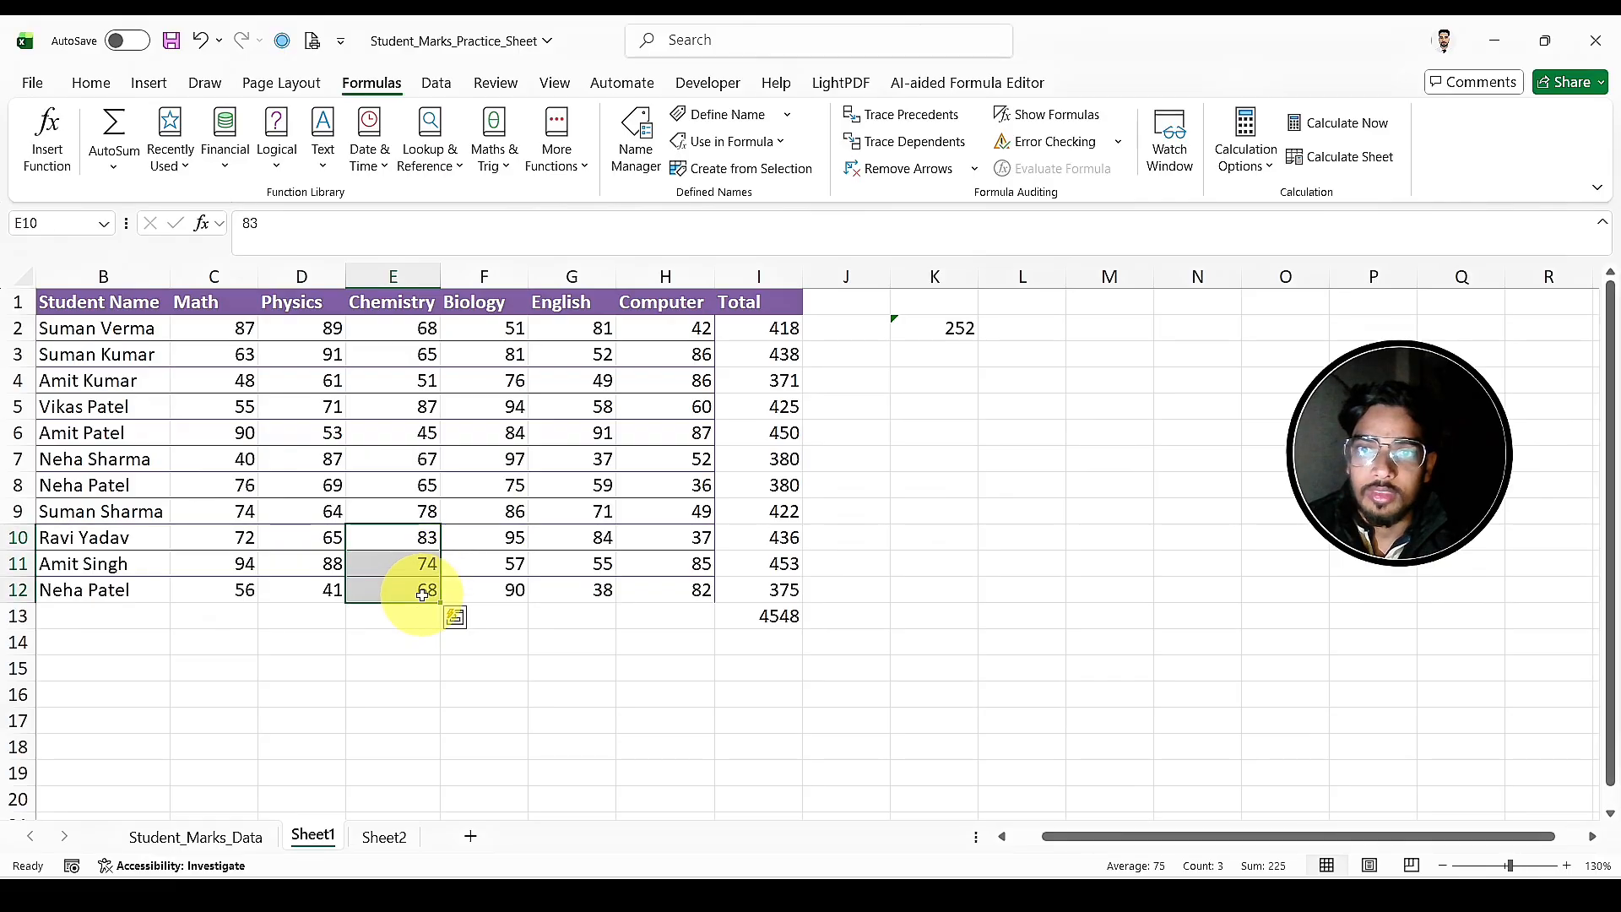
{"action": "left_click", "coordinate": [113, 147]}
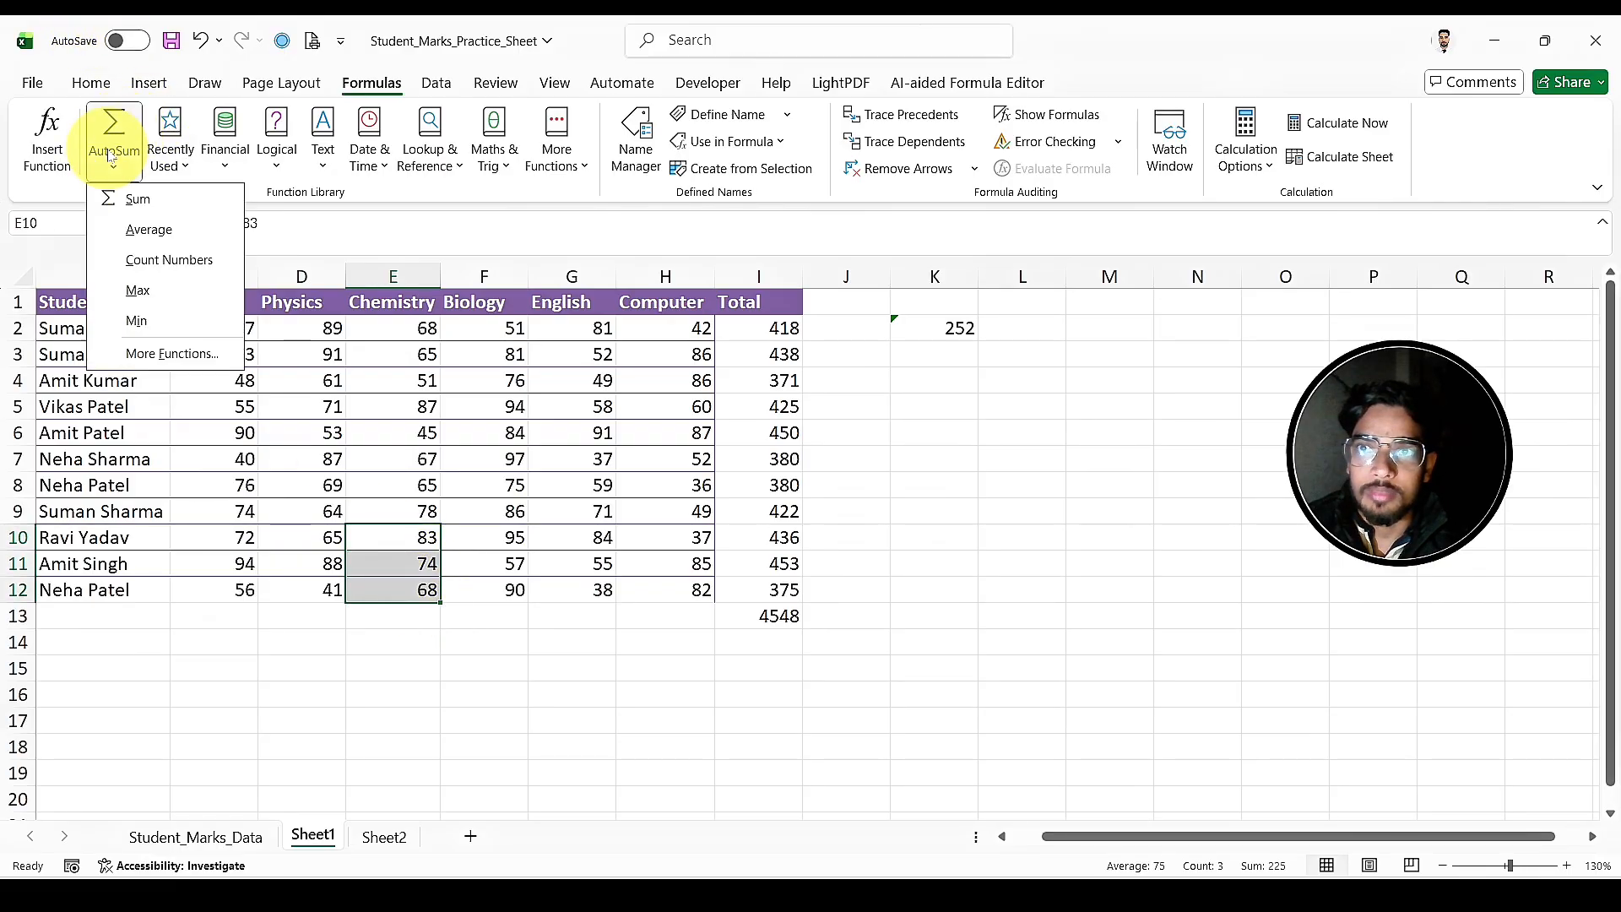
{"action": "left_click", "coordinate": [132, 226]}
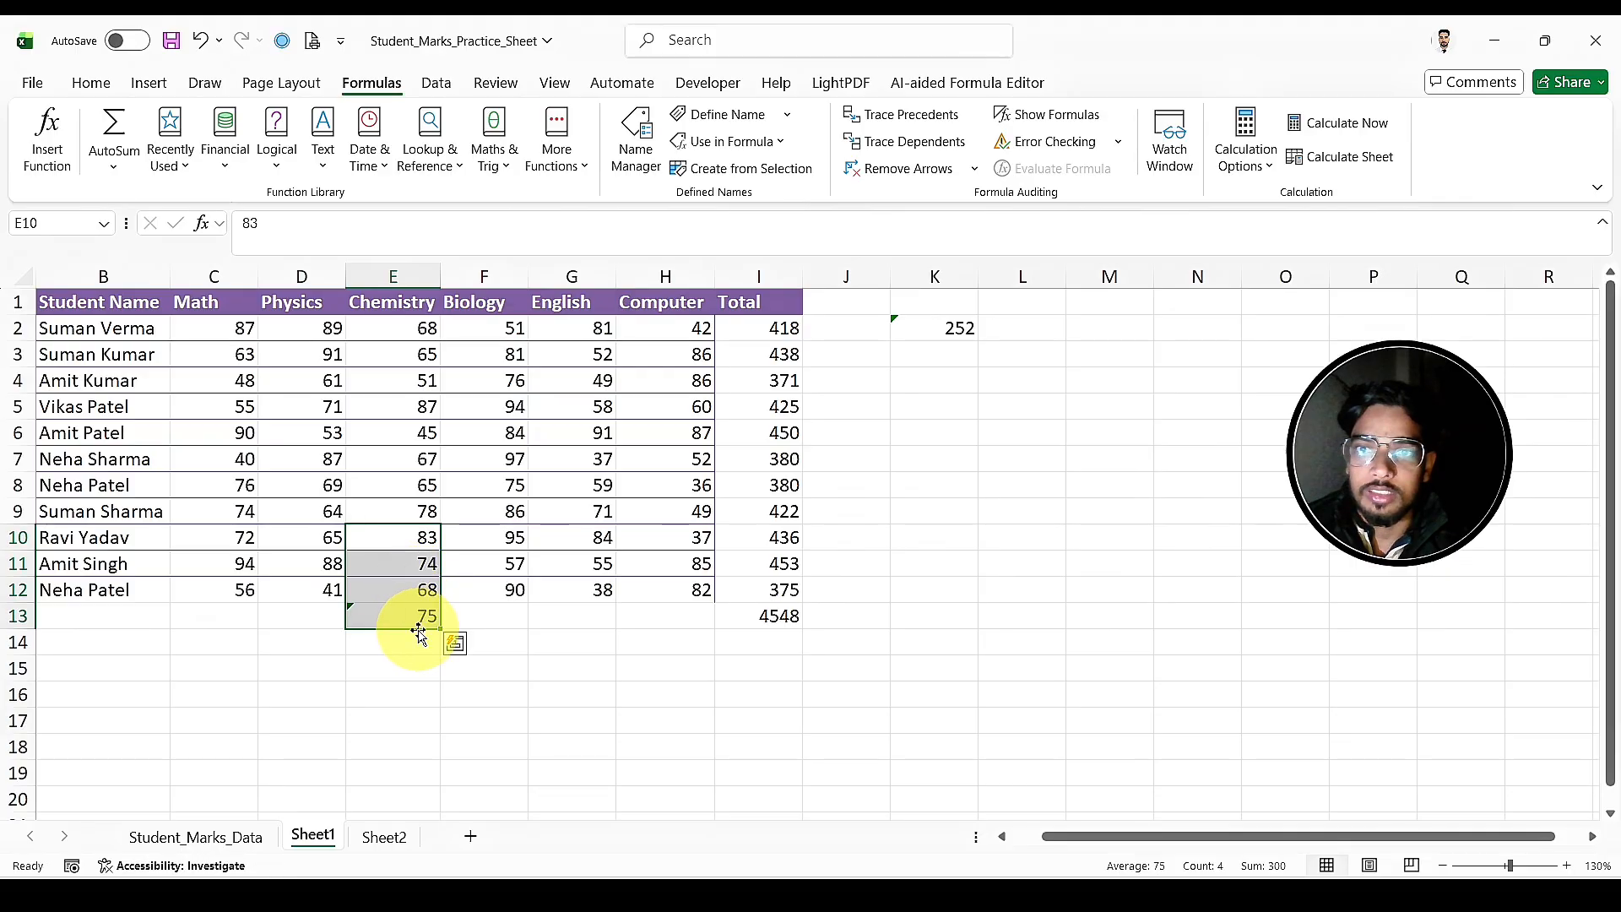
{"action": "left_click", "coordinate": [415, 691]}
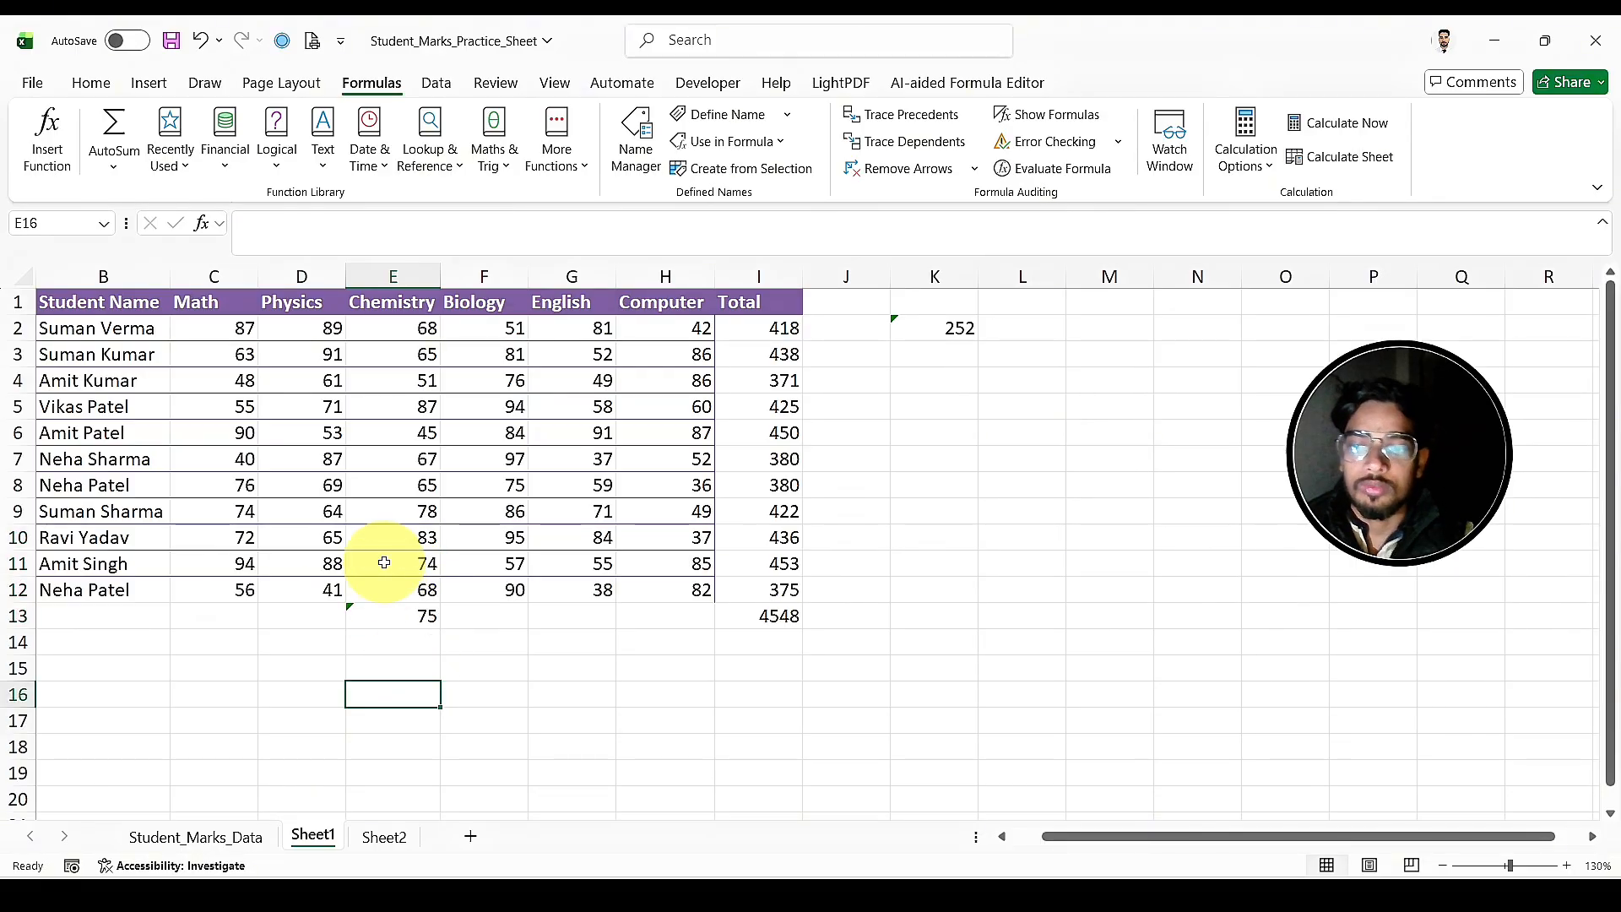
{"action": "left_click_drag", "start_coordinate": [384, 541], "coordinate": [390, 587]}
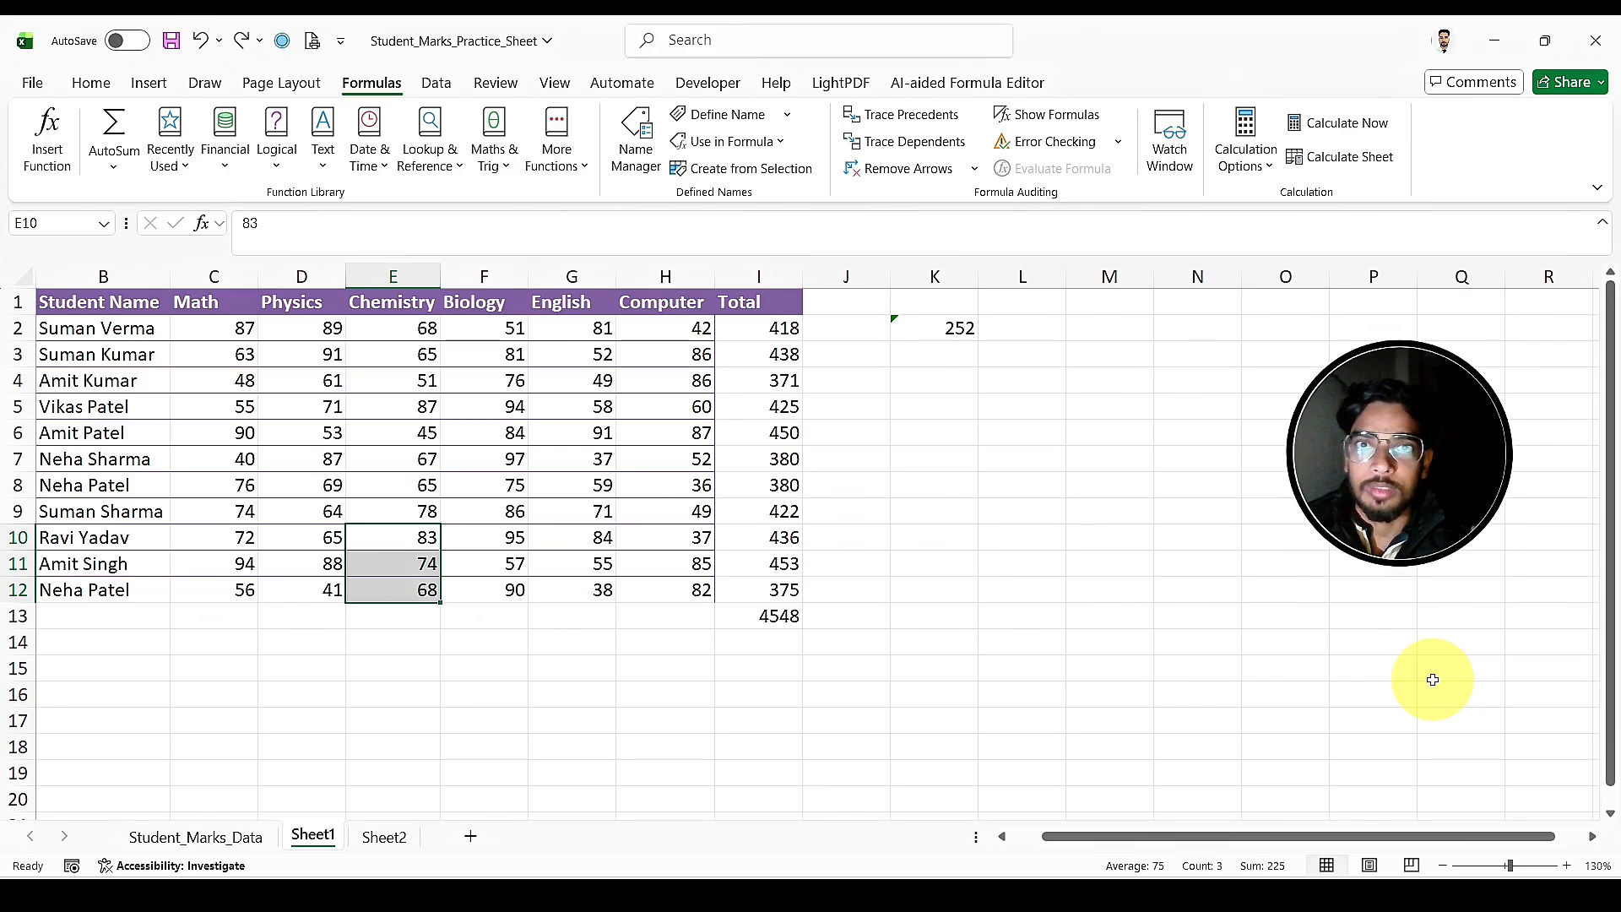
{"action": "left_click", "coordinate": [993, 492]}
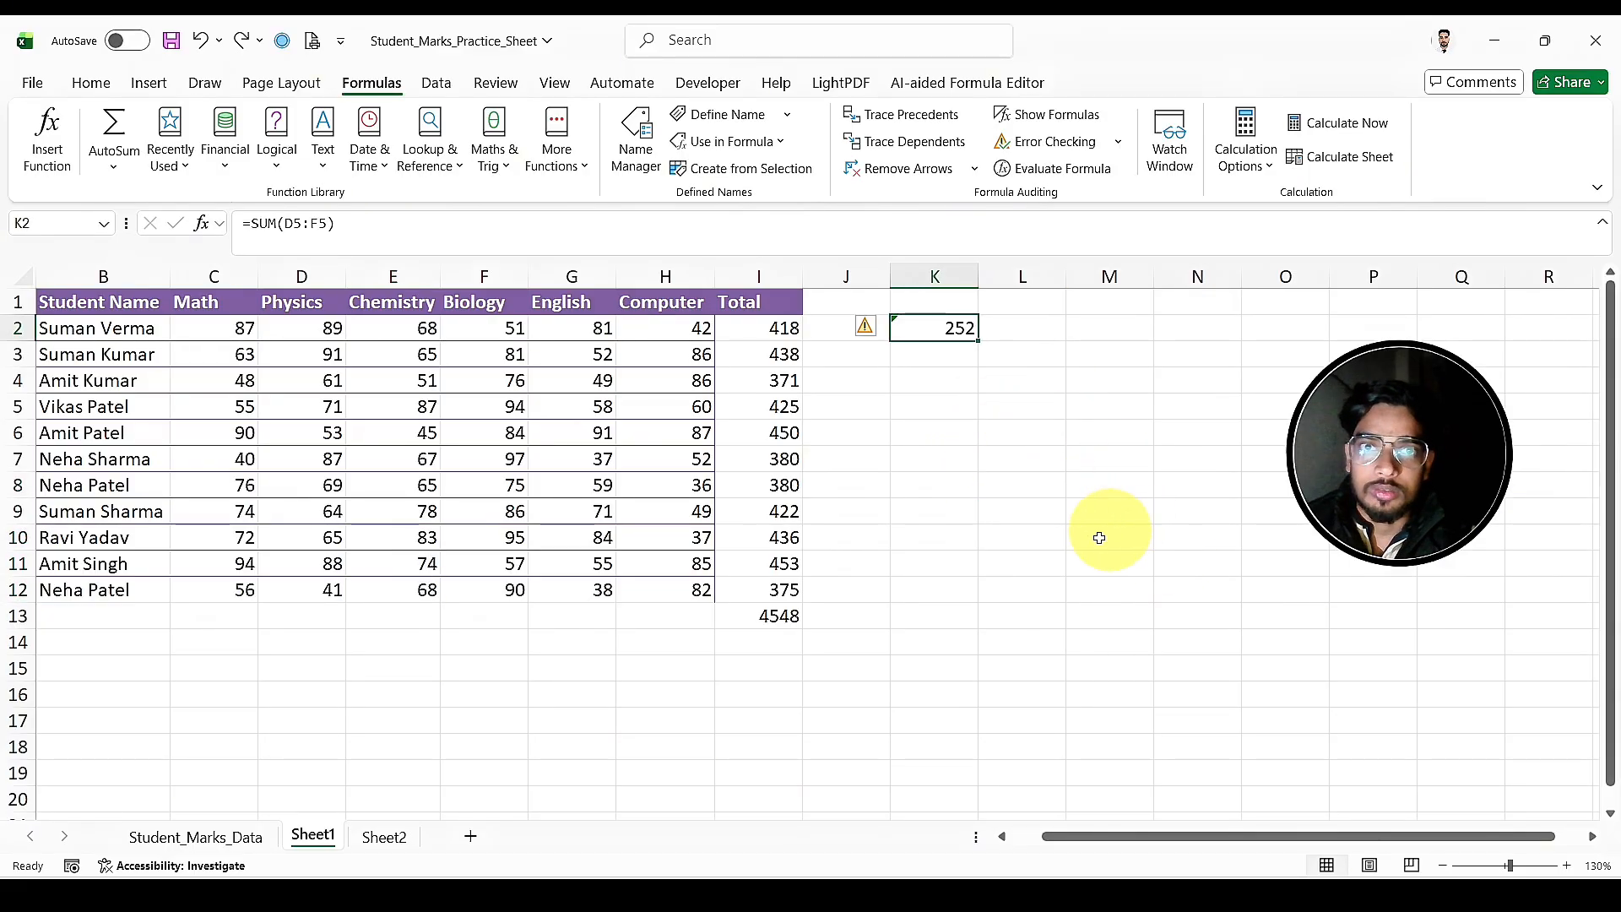
{"action": "left_click", "coordinate": [970, 351]}
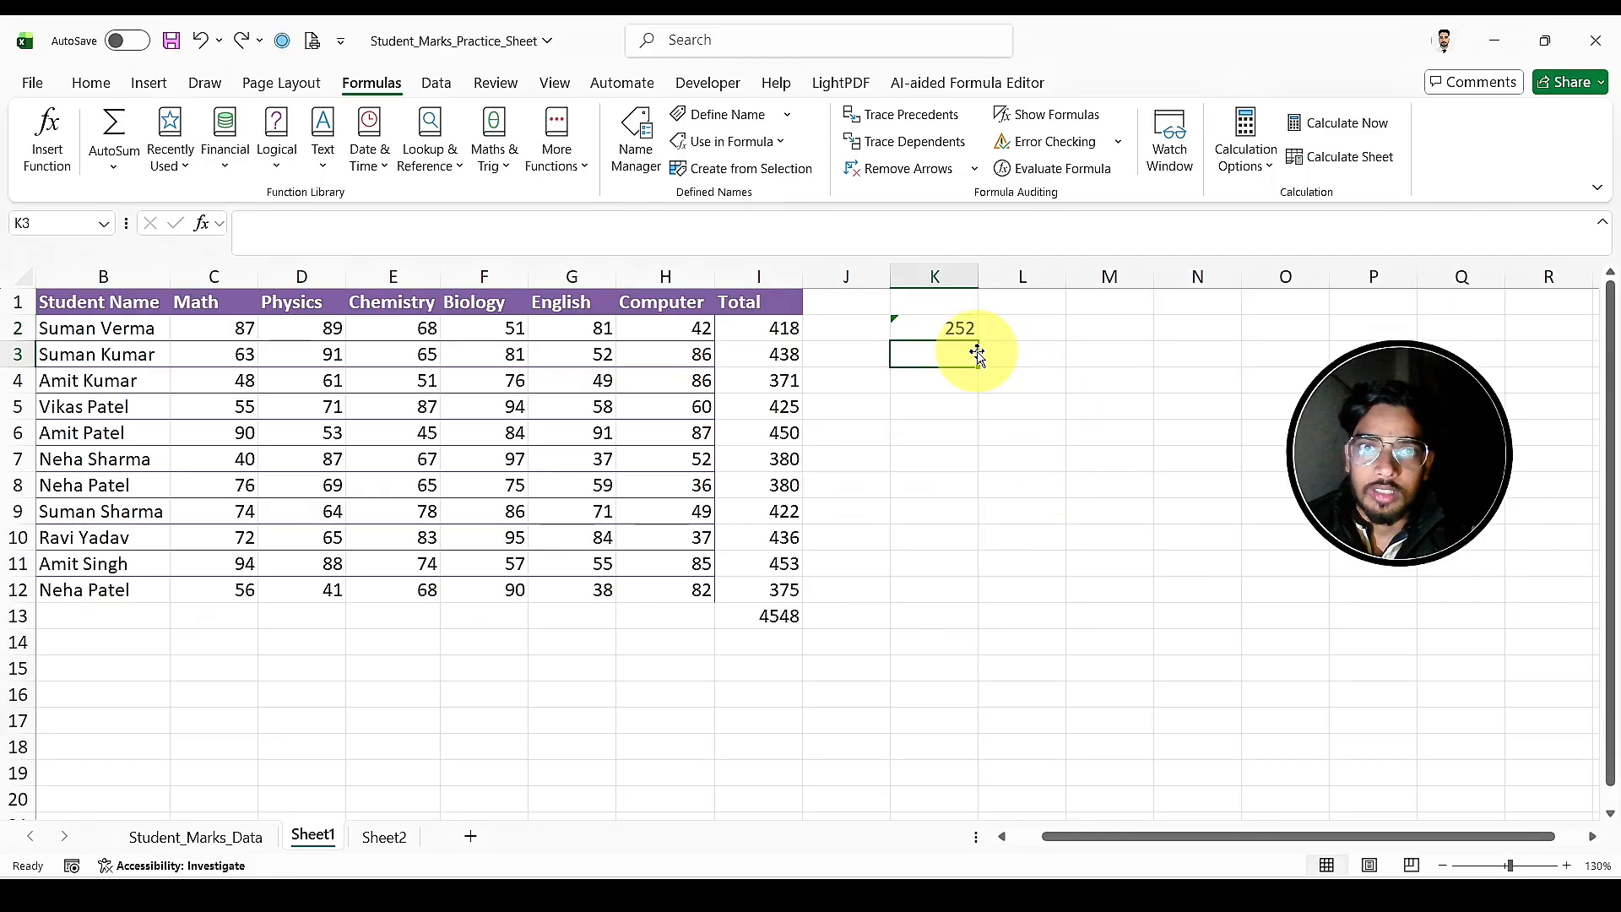
{"action": "left_click", "coordinate": [938, 326]}
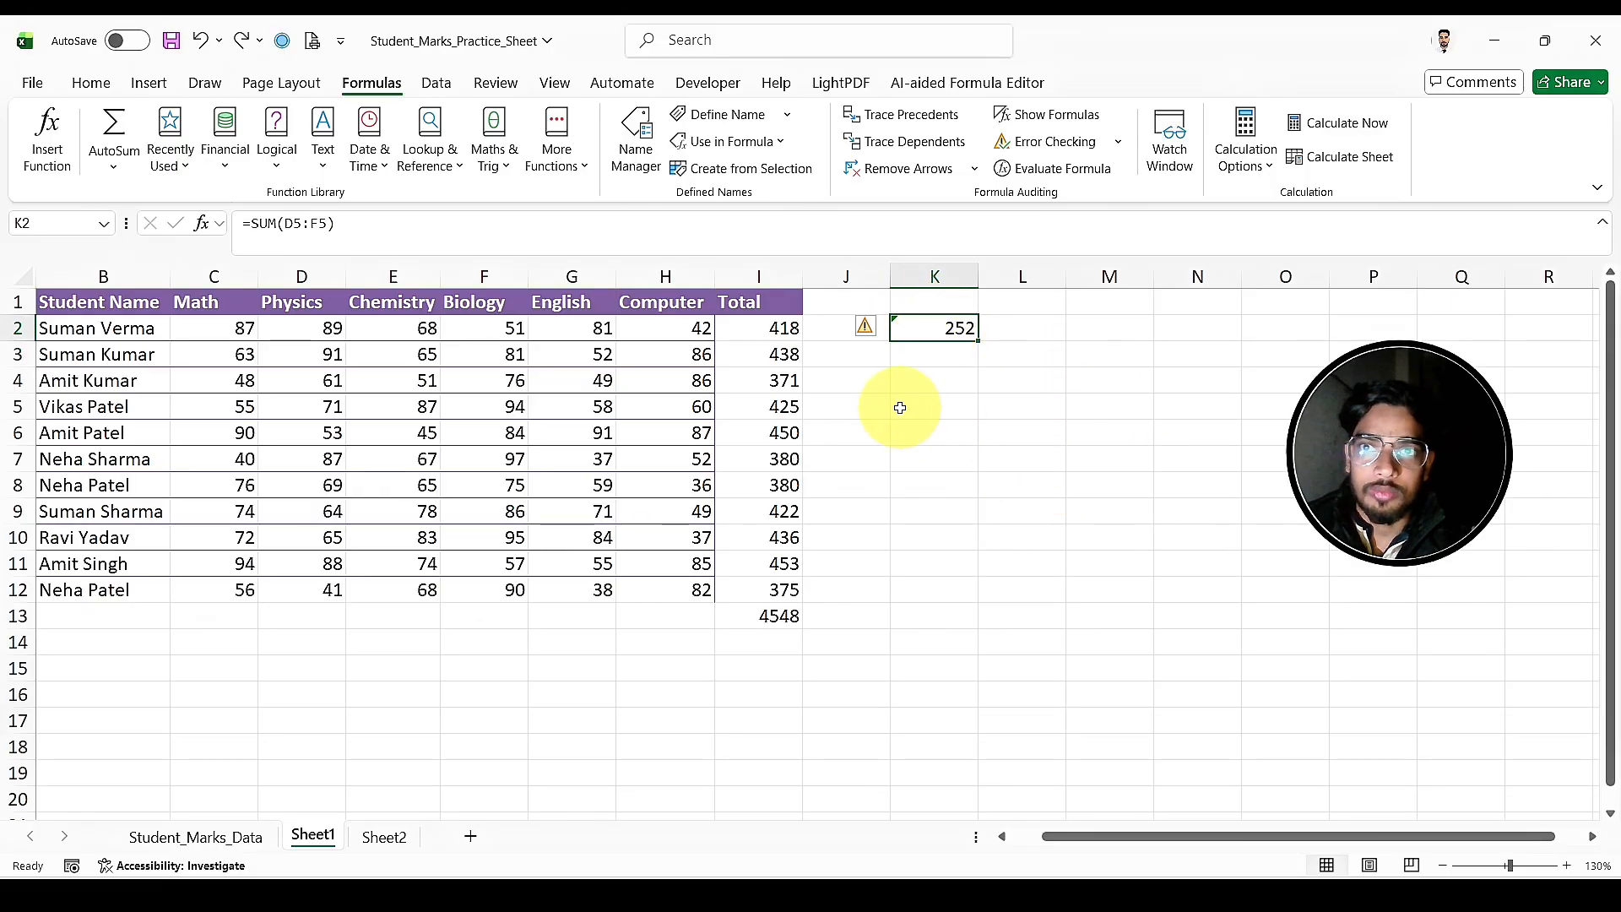
{"action": "left_click", "coordinate": [955, 359]}
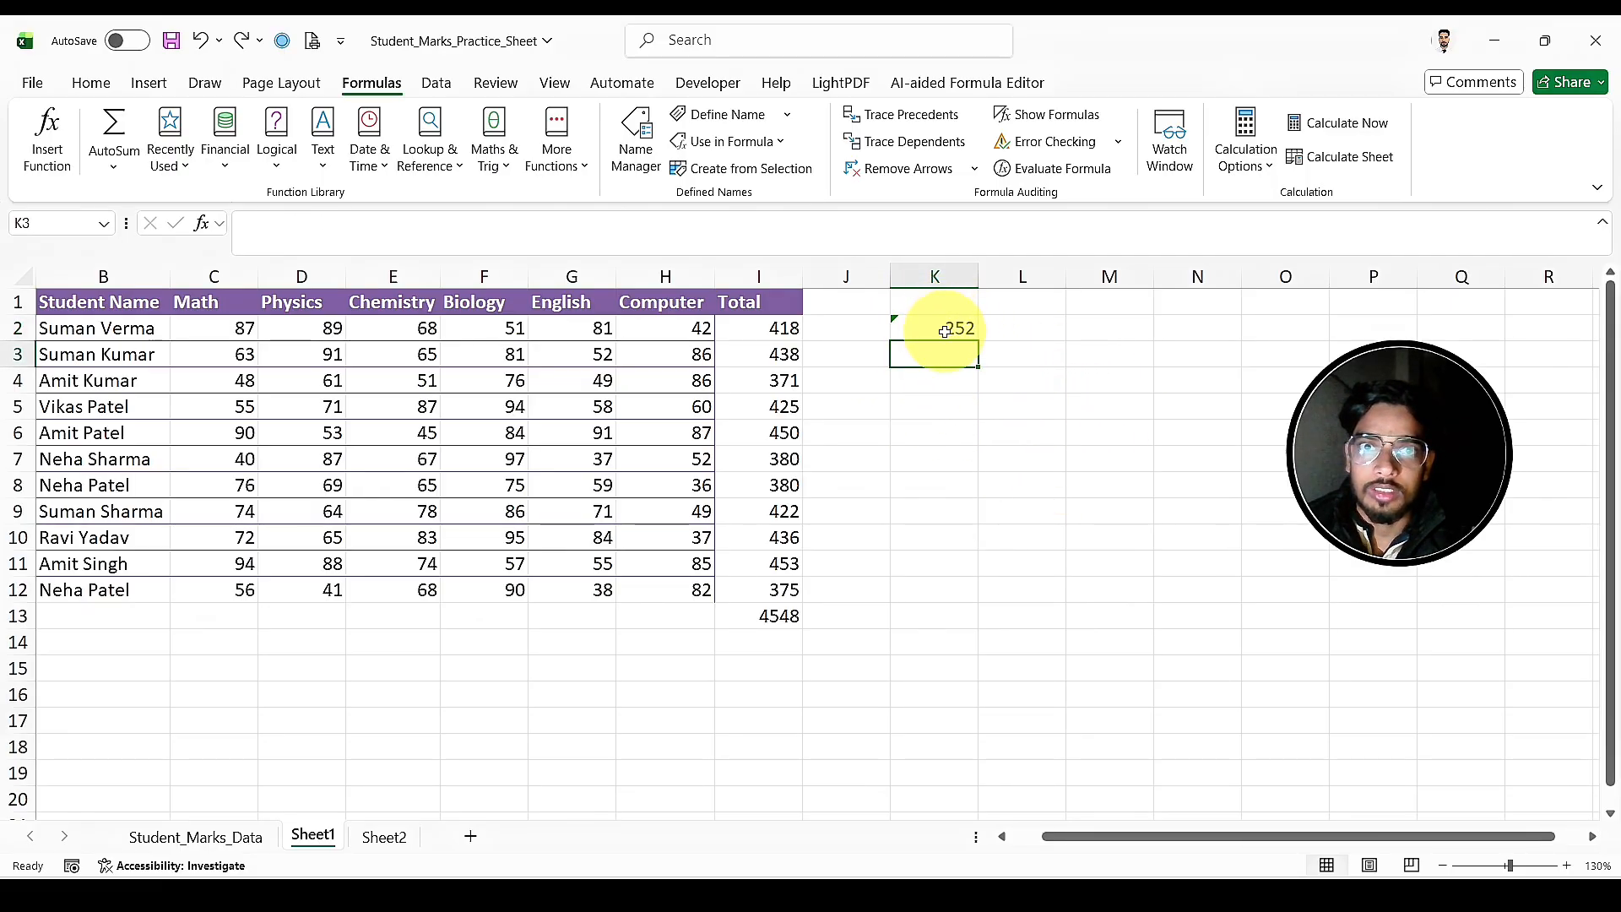
{"action": "left_click", "coordinate": [945, 331]}
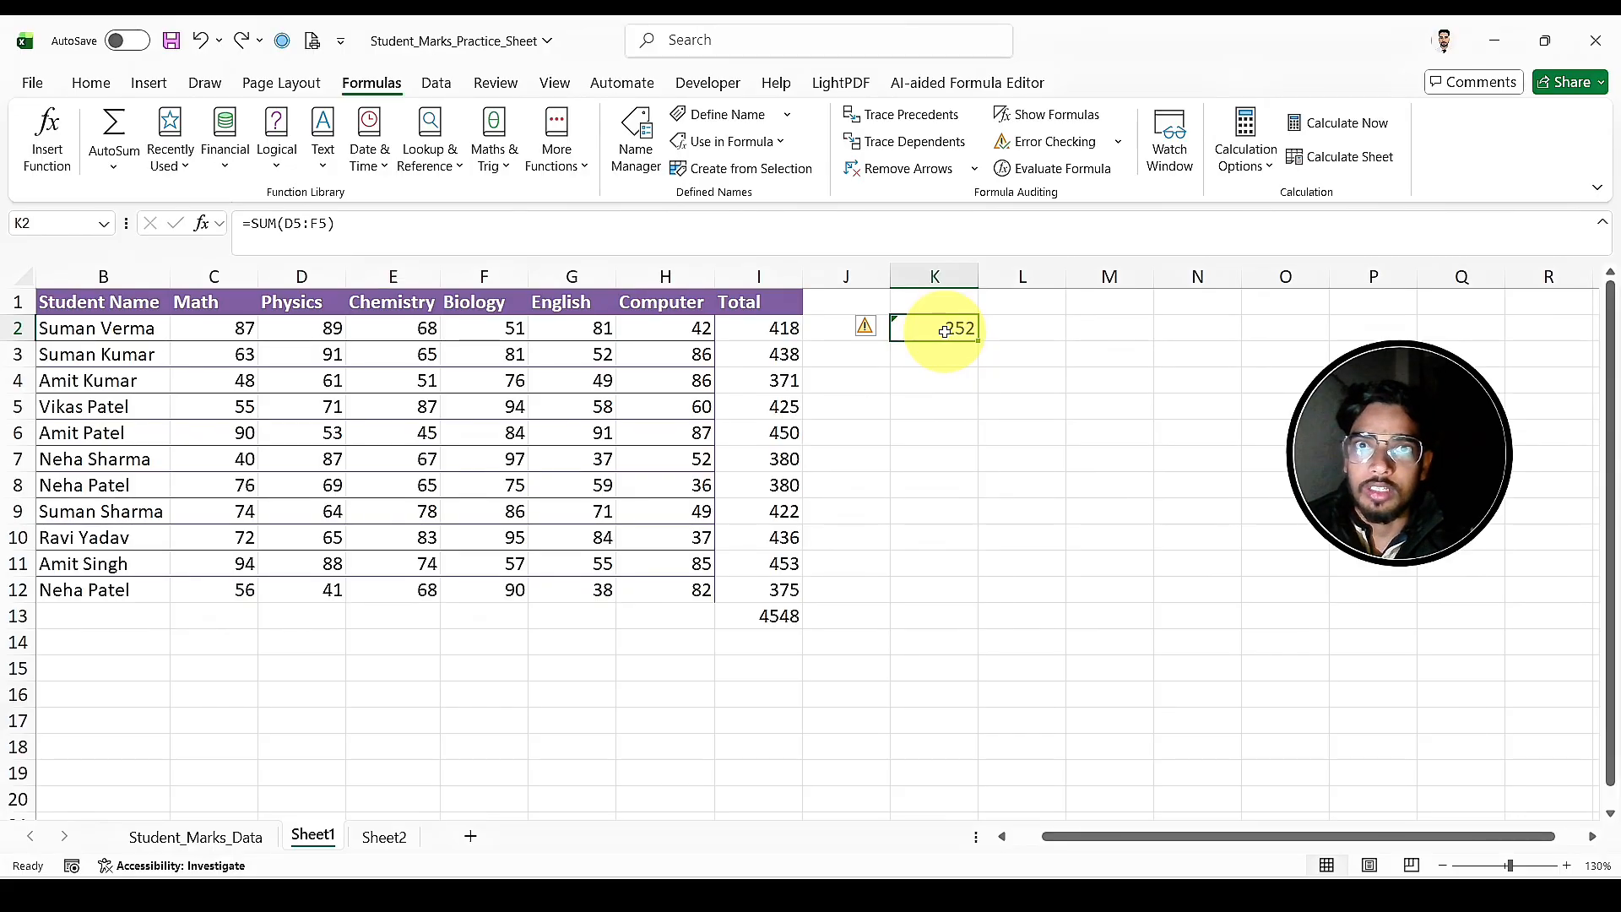